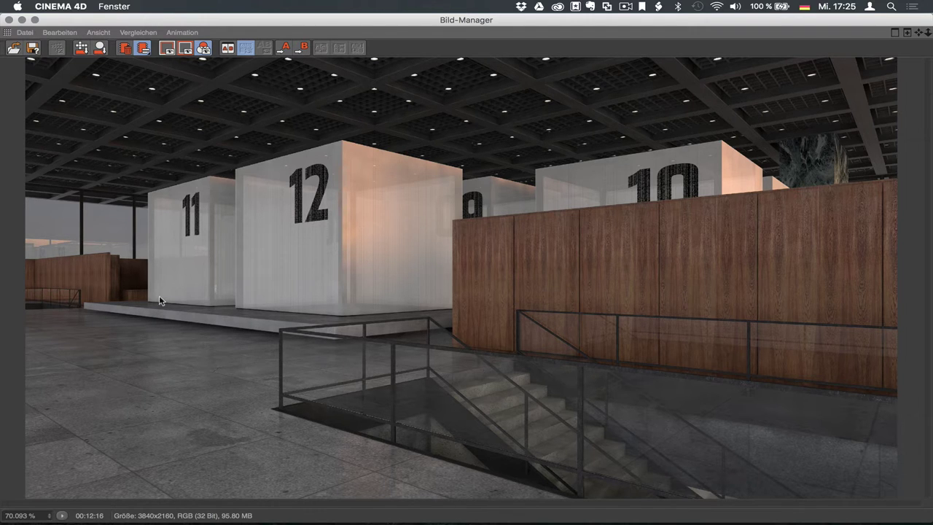
Close the finished 3840x2160 render in the Bild-Manager to return to the scene.
click(10, 19)
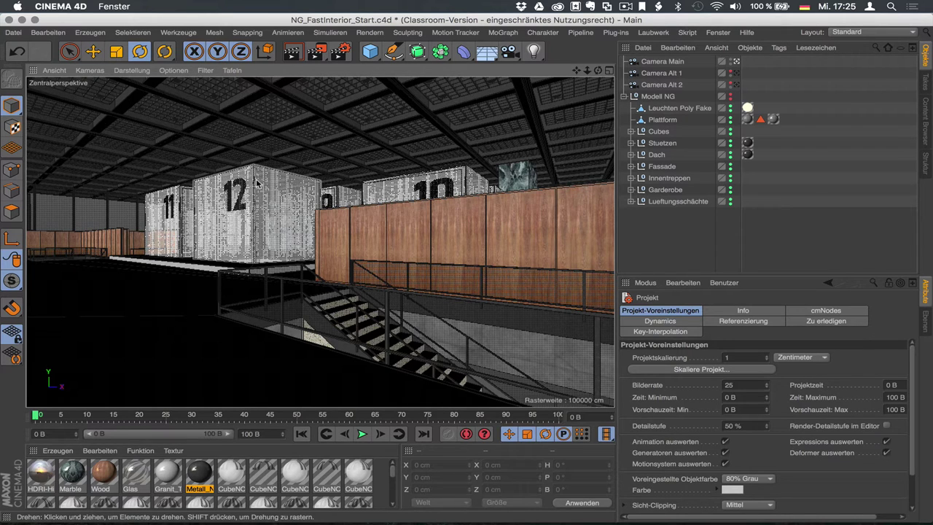
Delete unused materials via the Material Manager, disable Camera Main and orbit around the hall.
click(145, 451)
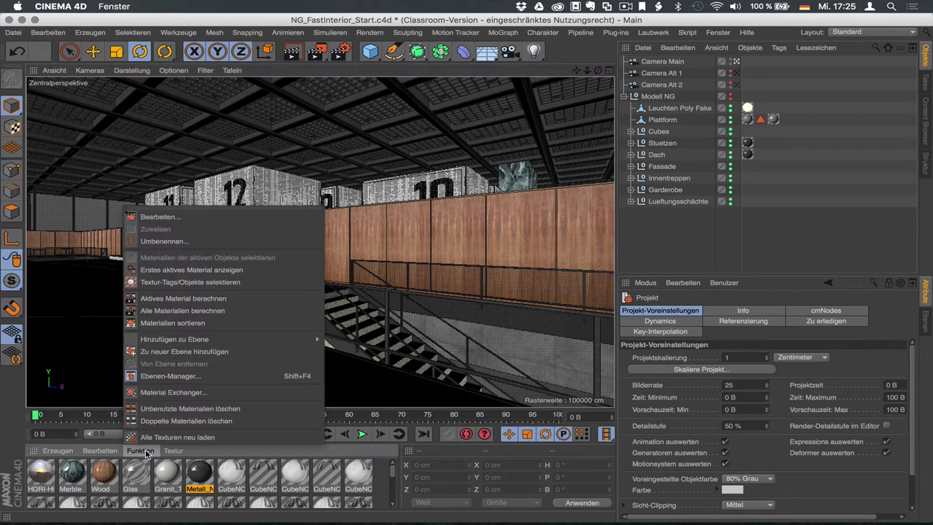
click(226, 409)
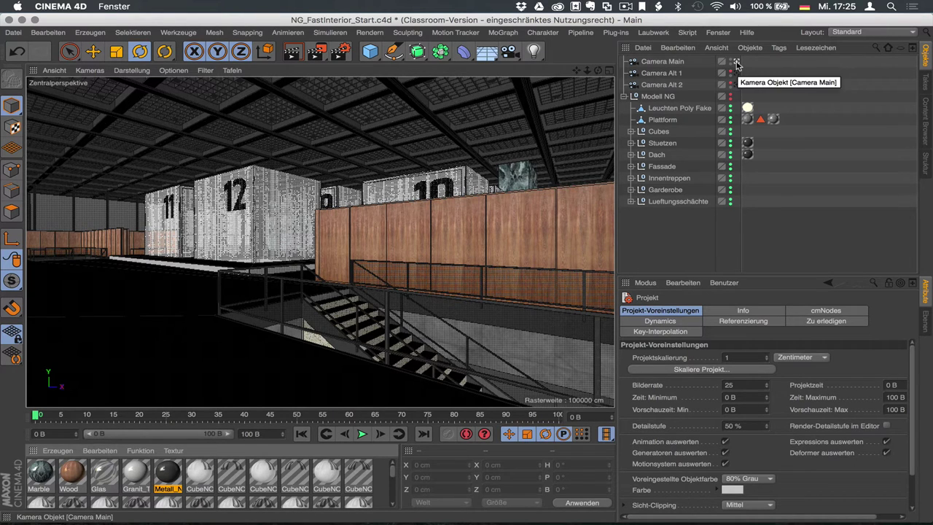
click(736, 63)
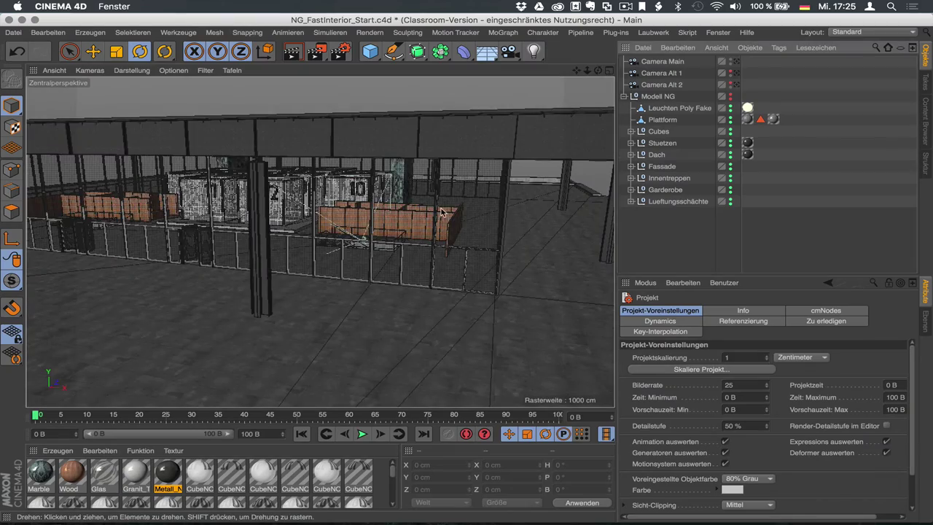
mouse_move(406, 198)
alt+mouse_down()
mouse_move(387, 210)
mouse_move(487, 205)
alt+mouse_up()
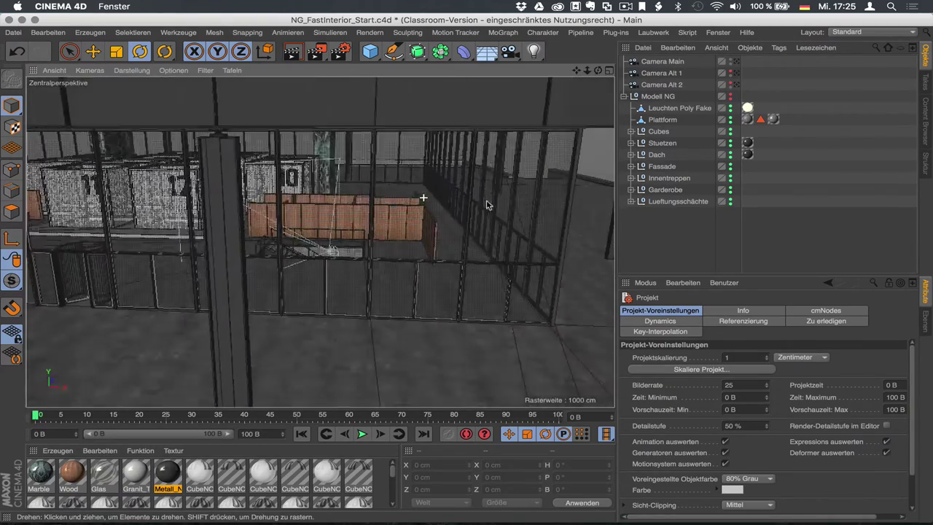
alt+right_drag(487, 204, 374, 188)
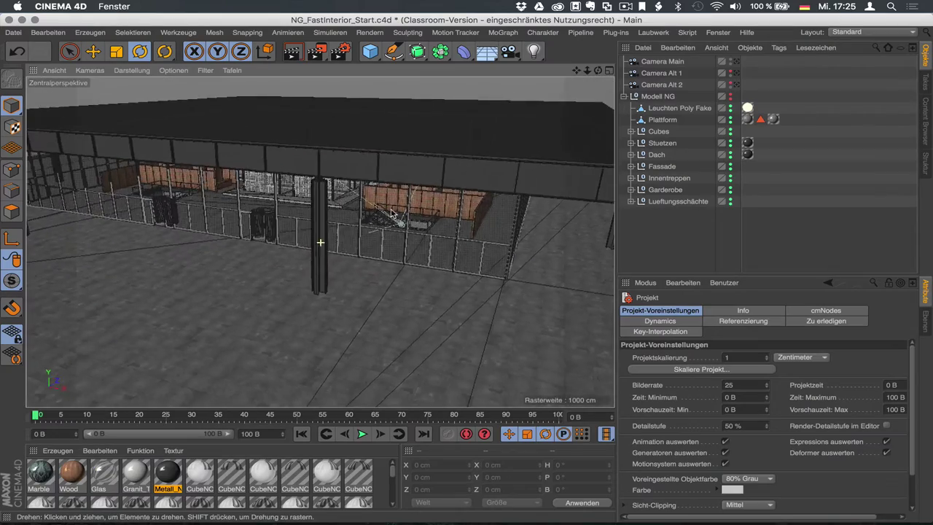
key(ctrl+shift+z)
key(ctrl+shift+z)
key(ctrl+shift+z)
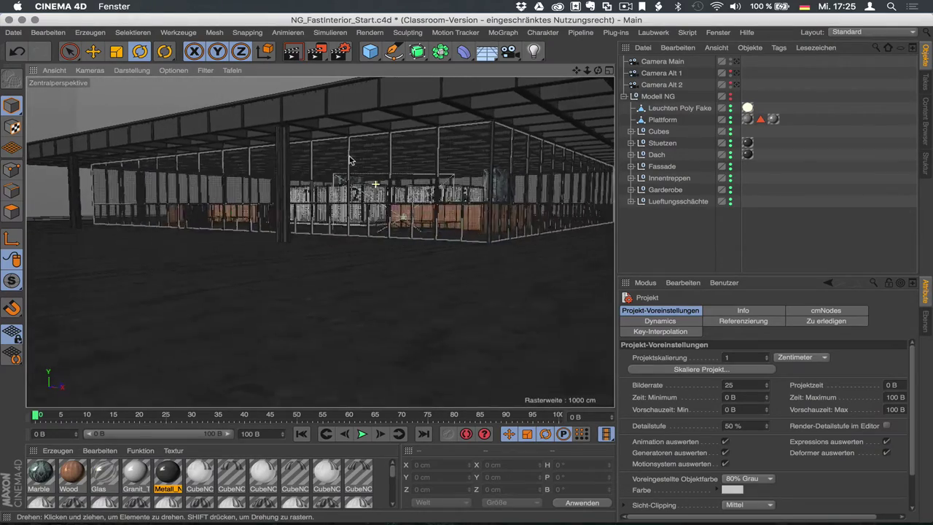
key(ctrl+shift+z)
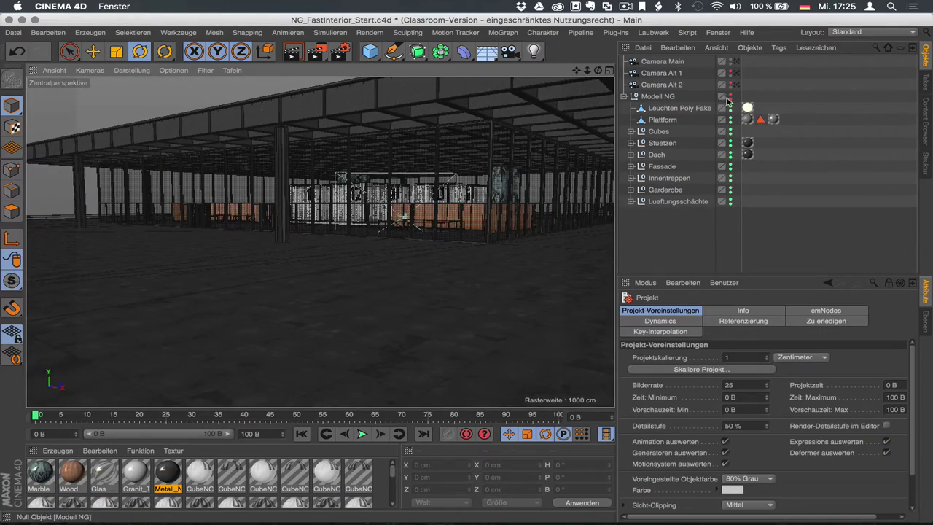
key(ctrl+shift+z)
key(ctrl+shift+z)
key(ctrl+shift+z)
Hide Leuchten Poly Fake, Cubes, Stuetzen, Dach, Fassade, Innentreppen, Garderobe and Lueftungsschächte; show Camera Main and Plattform.
click(731, 106)
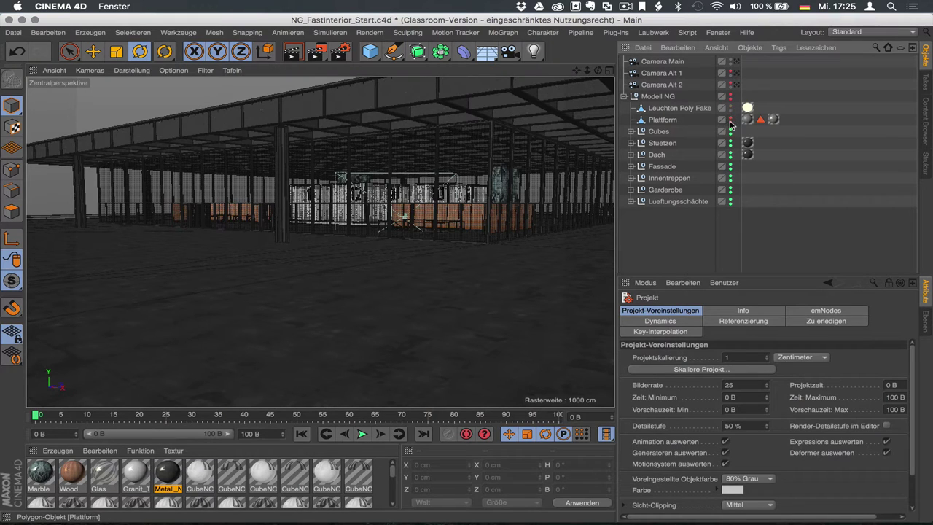
click(731, 120)
click(730, 131)
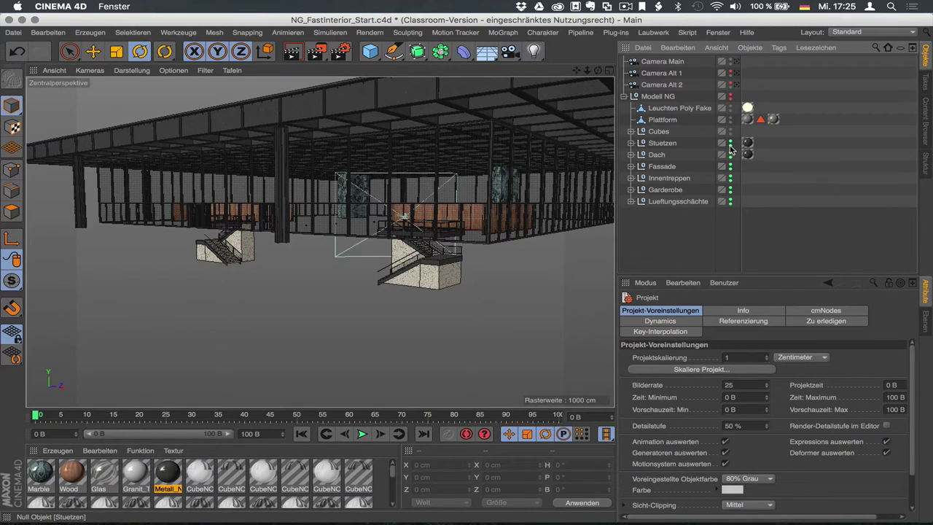
click(731, 143)
click(730, 154)
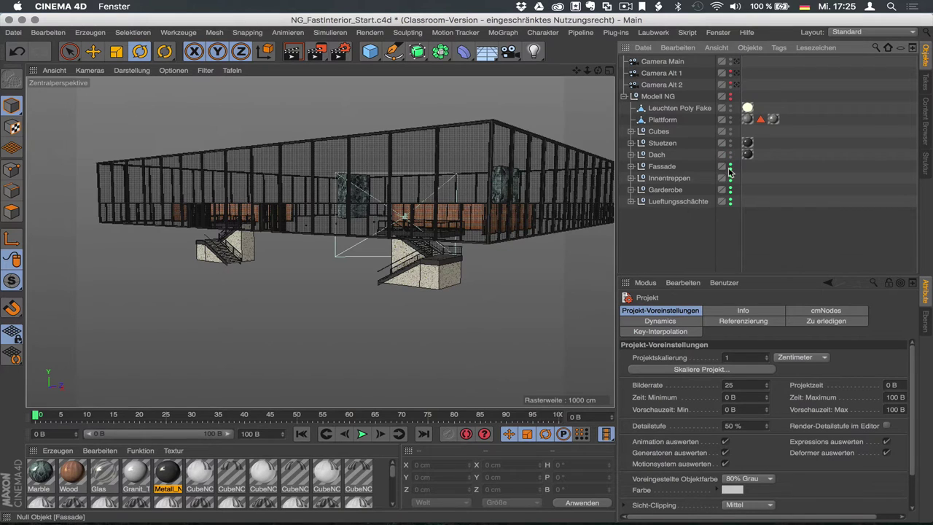
click(730, 167)
click(730, 178)
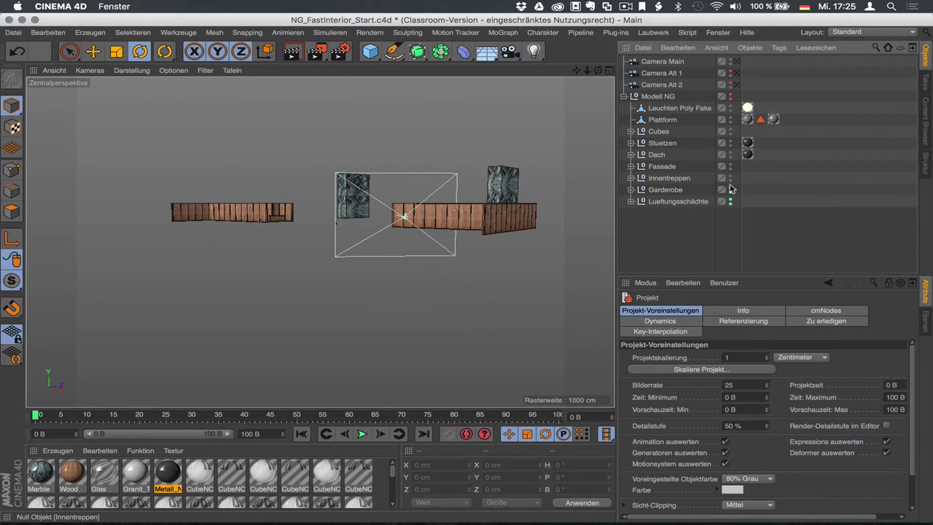
click(730, 189)
click(731, 202)
click(730, 202)
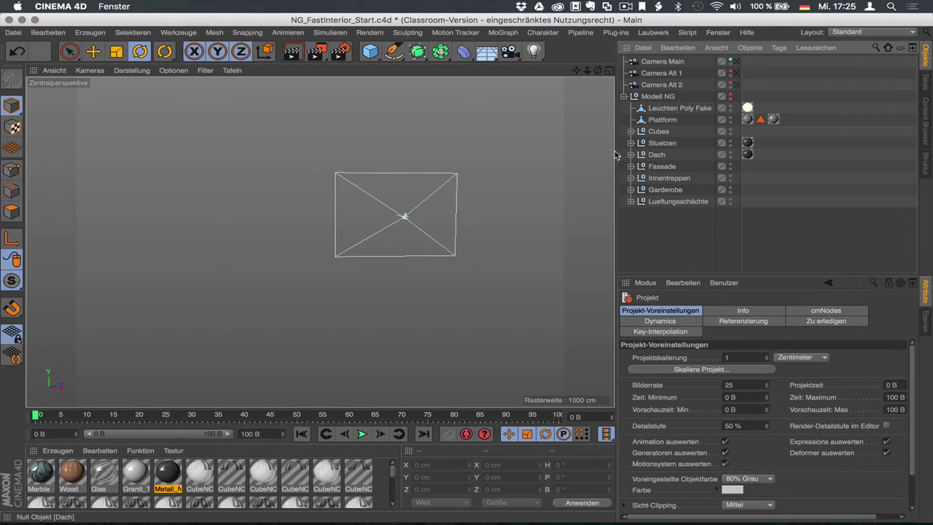
click(731, 60)
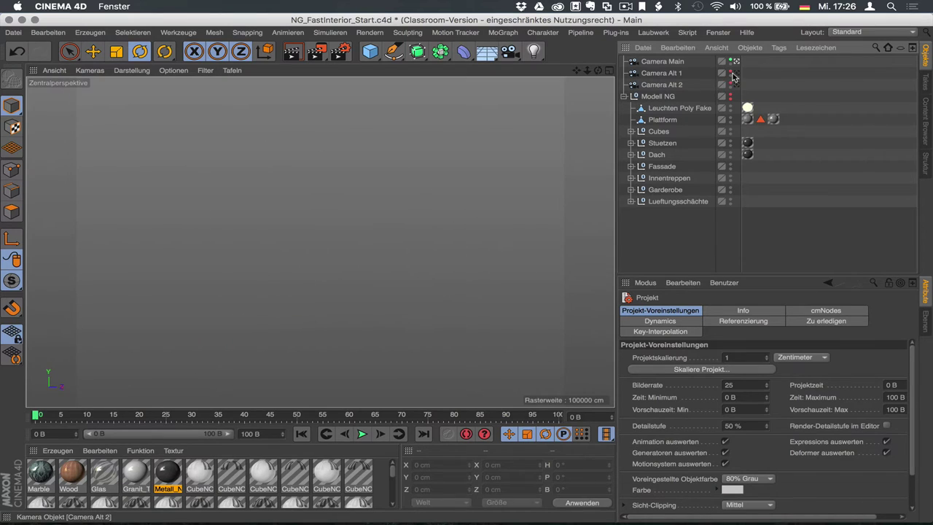
click(731, 120)
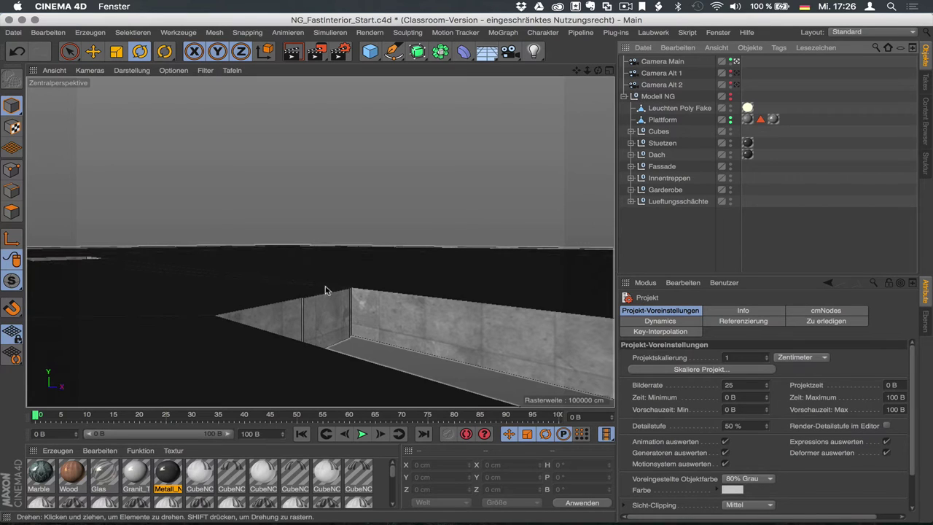
Switch the viewport to Konstantes Shading (Linien) and orbit up freely, off Camera Main.
click(132, 70)
click(162, 150)
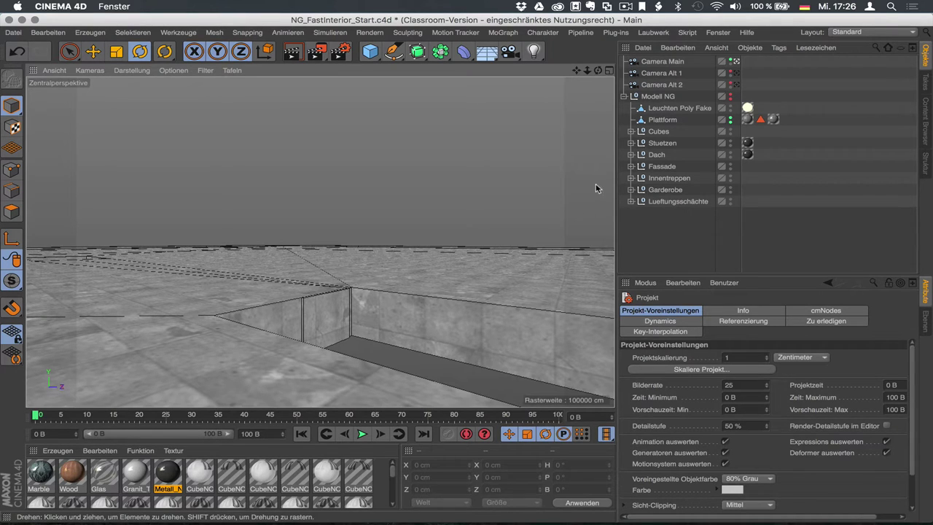
click(737, 62)
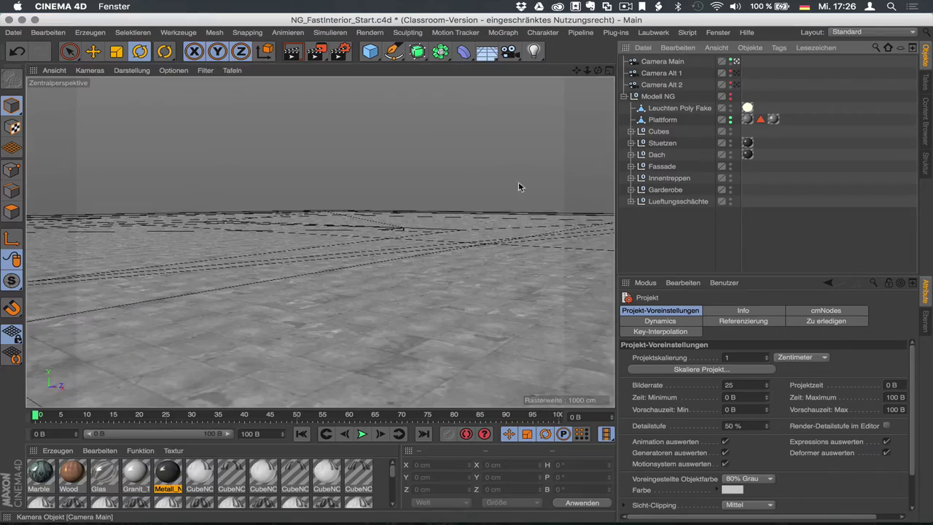
mouse_move(521, 188)
alt+mouse_down()
mouse_move(319, 239)
mouse_move(437, 233)
mouse_move(381, 255)
mouse_move(448, 302)
mouse_move(411, 292)
alt+mouse_up()
Change the display to Gouraud-Shading and orbit to a new overview of the platform.
click(135, 70)
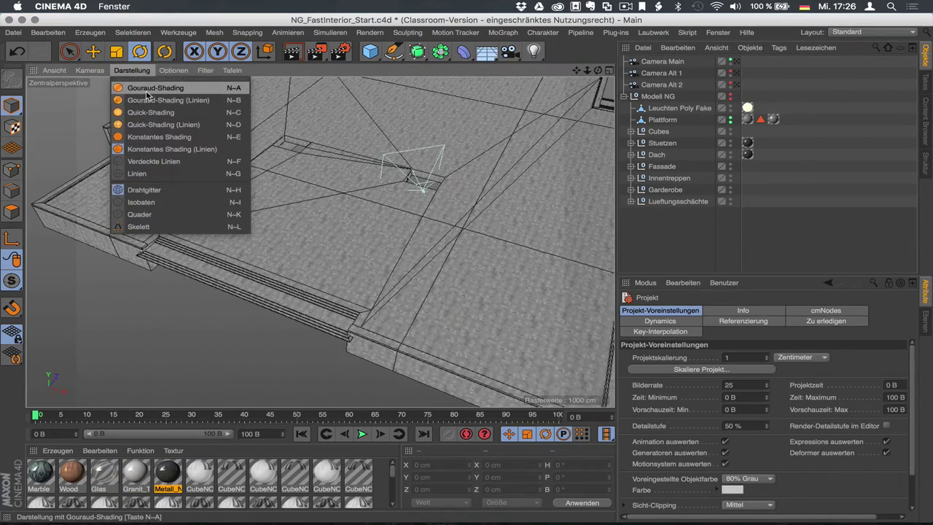
click(140, 88)
mouse_move(357, 144)
alt+mouse_down()
mouse_move(360, 163)
mouse_move(321, 241)
mouse_move(365, 193)
alt+mouse_up()
Inspect the Plattform's Fläche Innen selection and its plattform aussen texture tag.
click(760, 119)
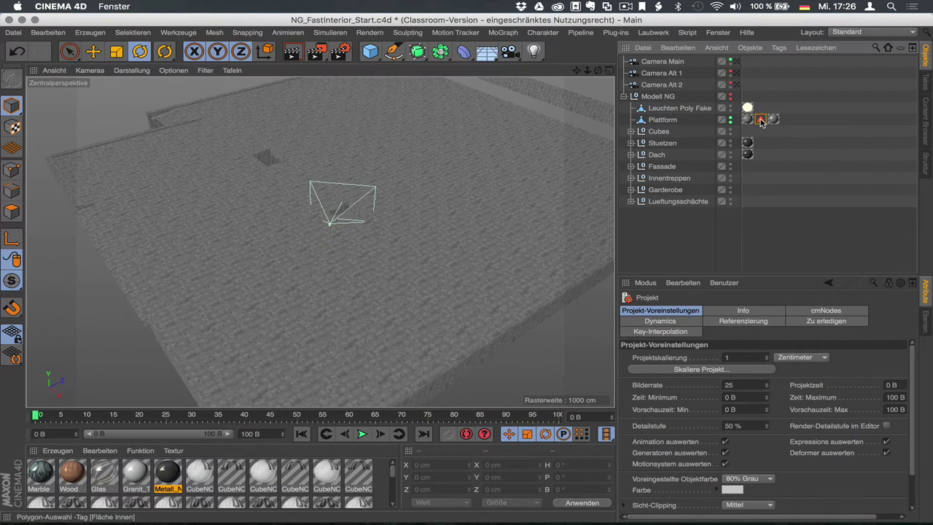
click(12, 211)
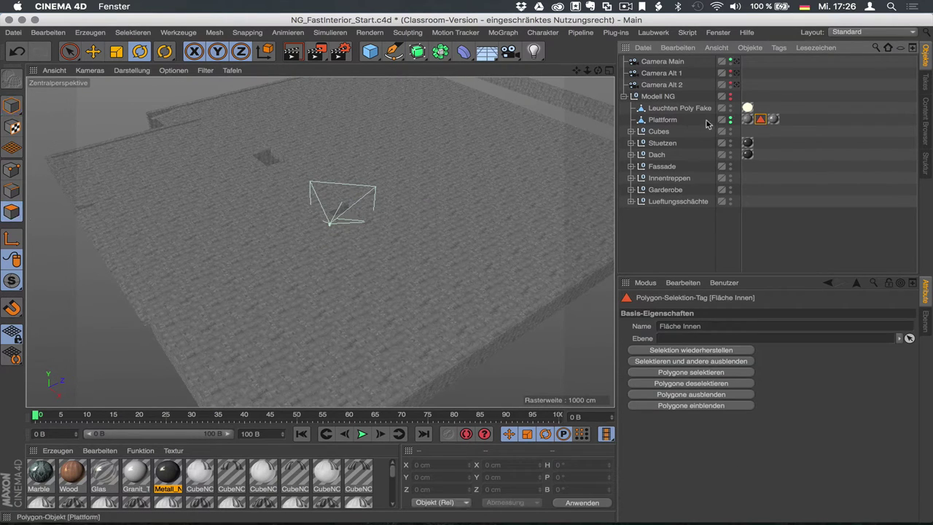
click(654, 123)
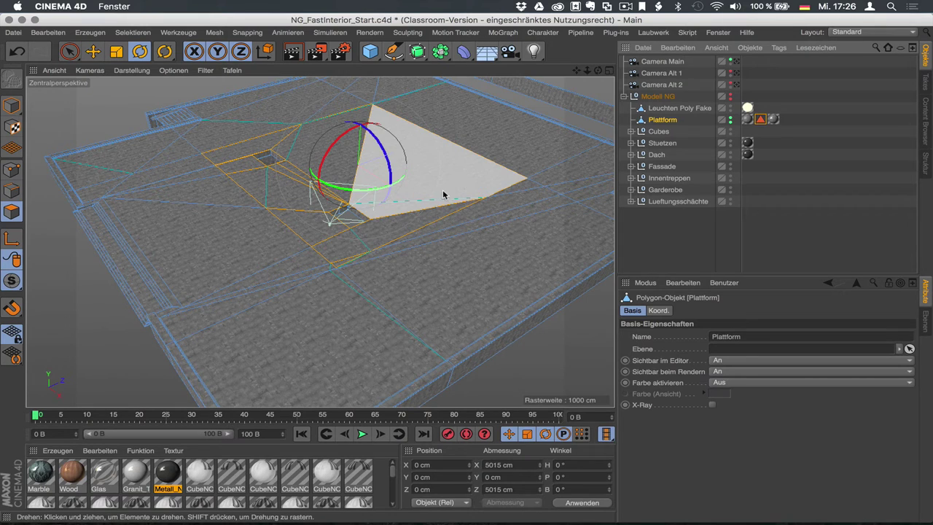
click(747, 119)
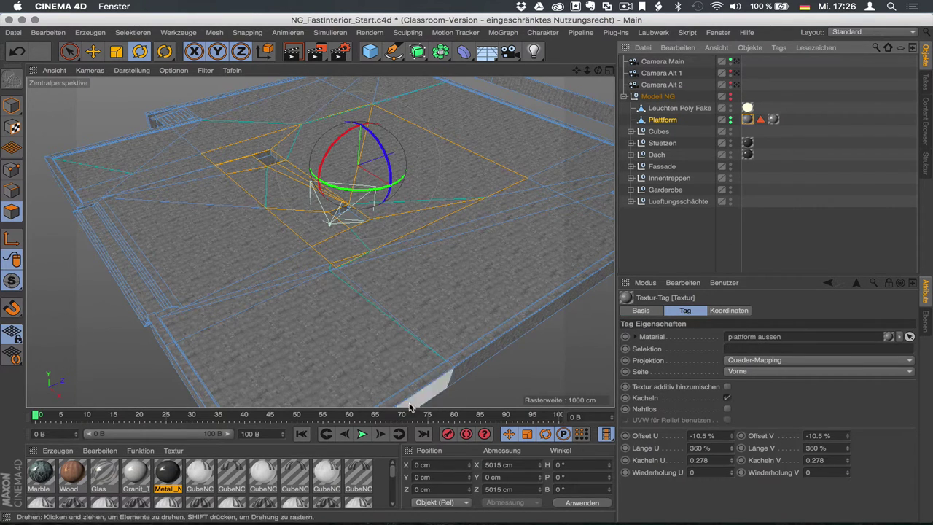
click(747, 120)
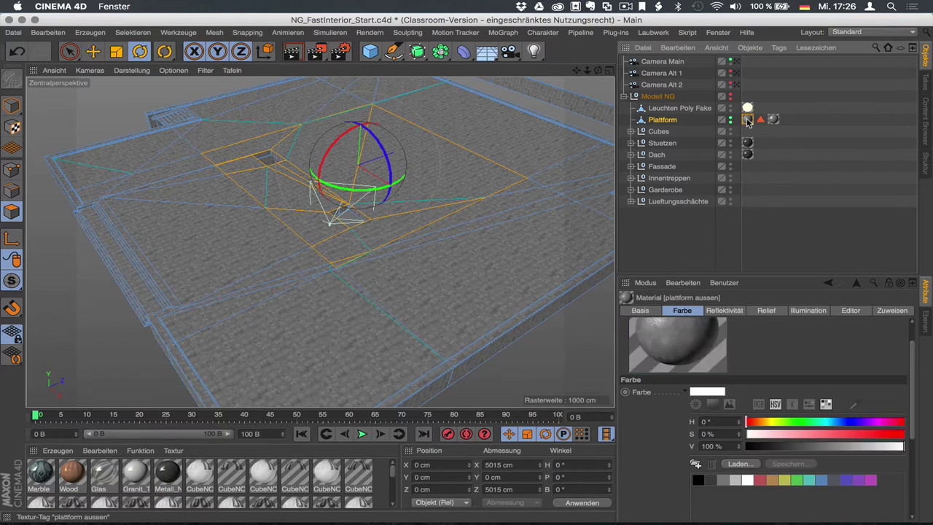
click(748, 120)
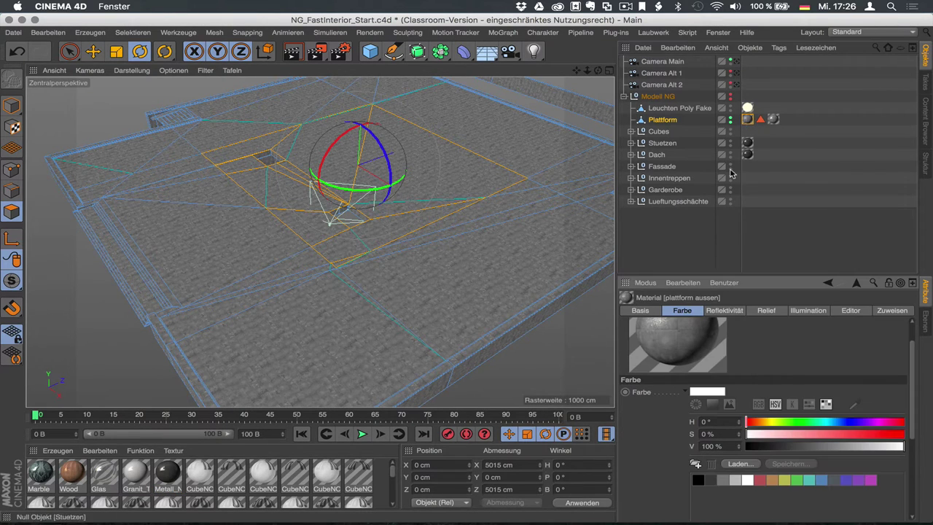
drag(737, 274, 733, 145)
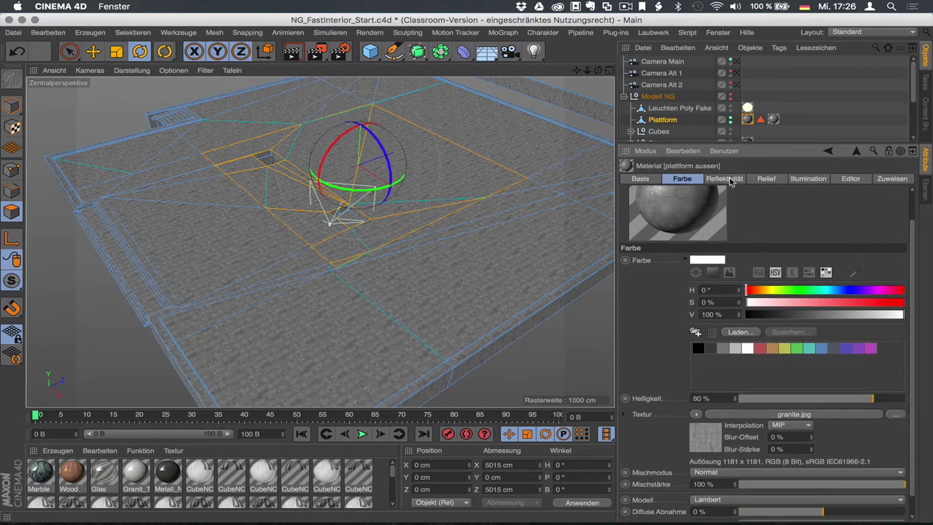
scroll(914, 232, up, 2)
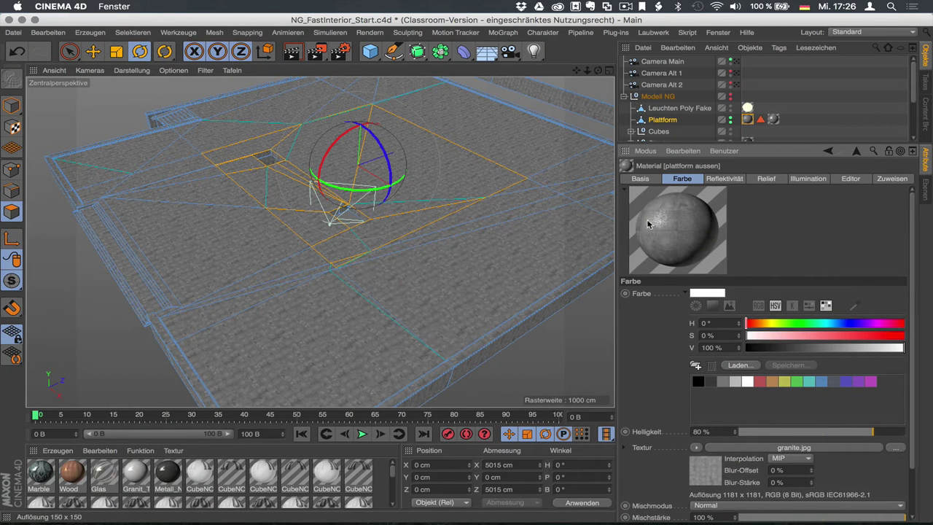
Confirm the plattform innen texture tag uses Selektion 'Fläche Innen', then deselect the Plattform.
click(774, 120)
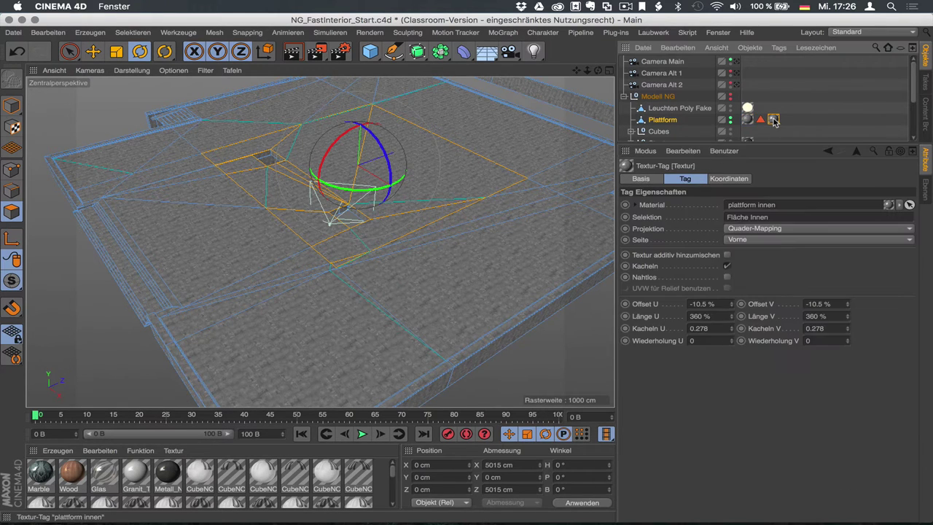
click(774, 120)
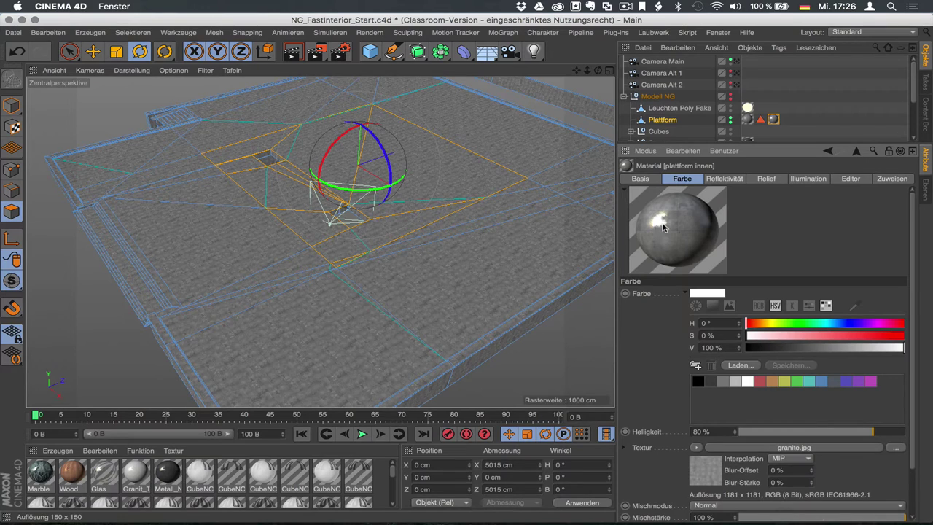
click(776, 122)
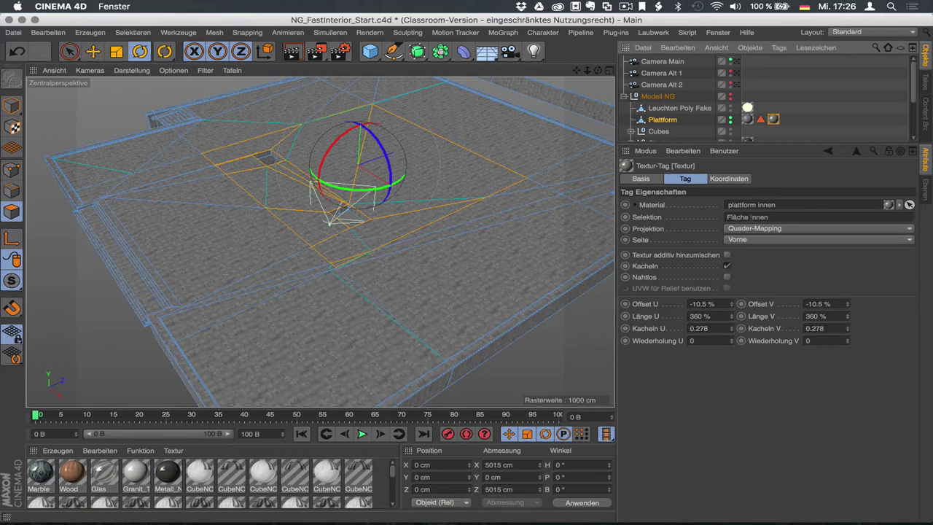
click(760, 119)
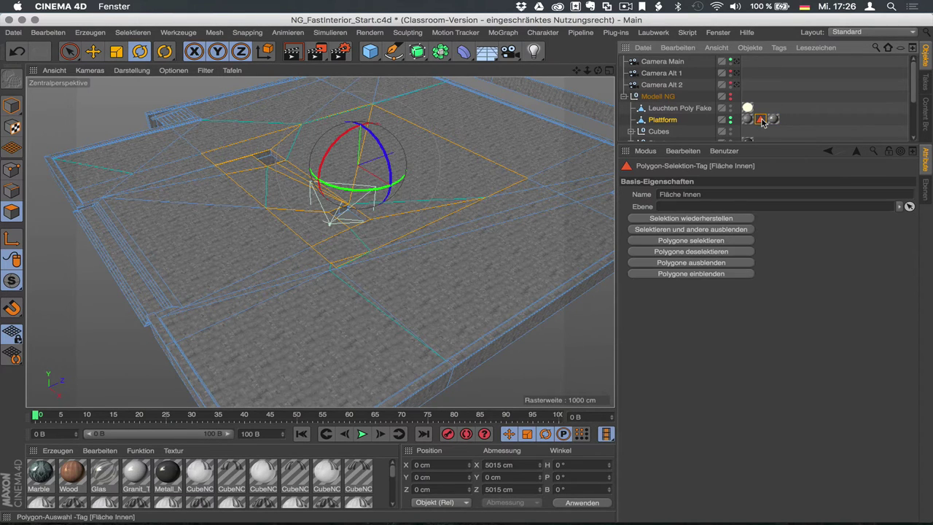
click(693, 241)
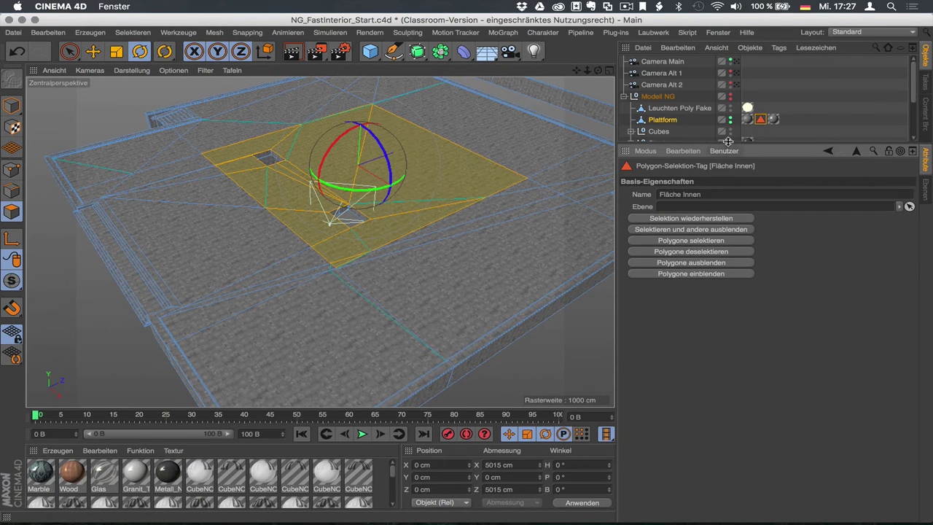
drag(730, 146, 737, 224)
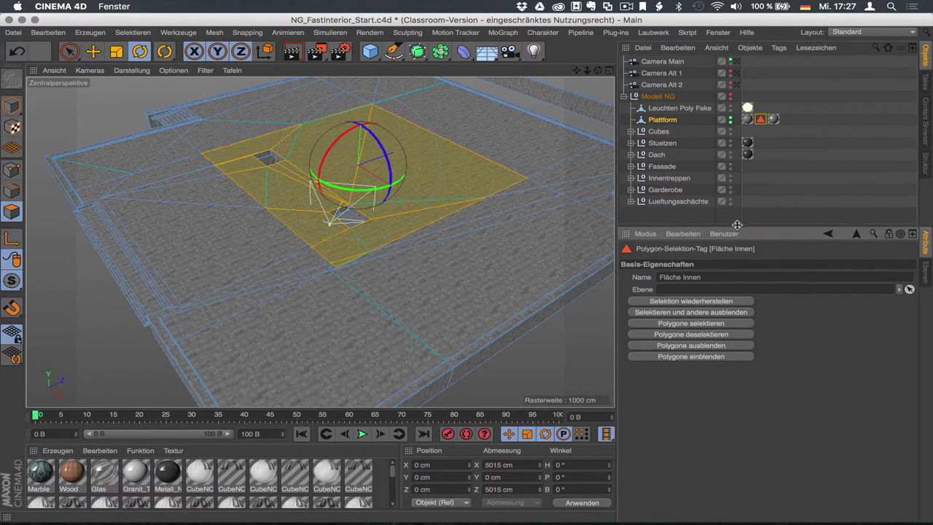
click(773, 119)
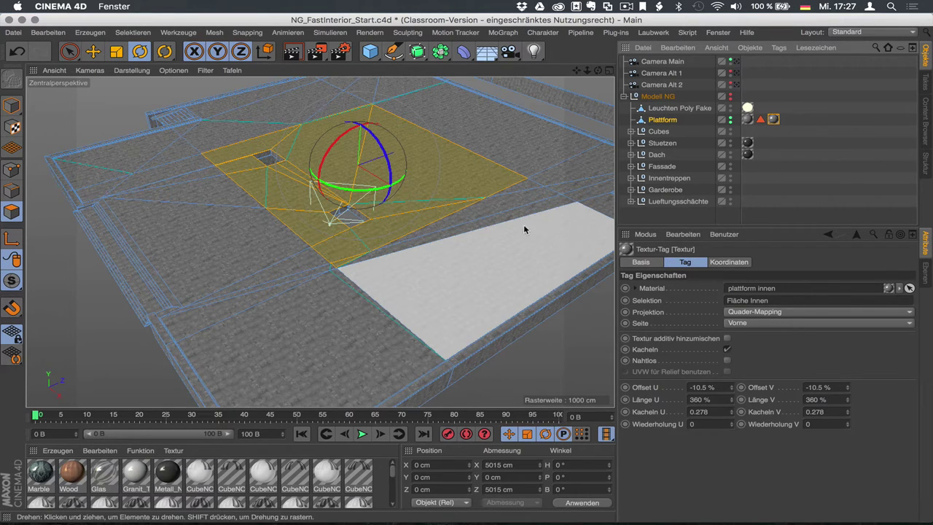
click(678, 221)
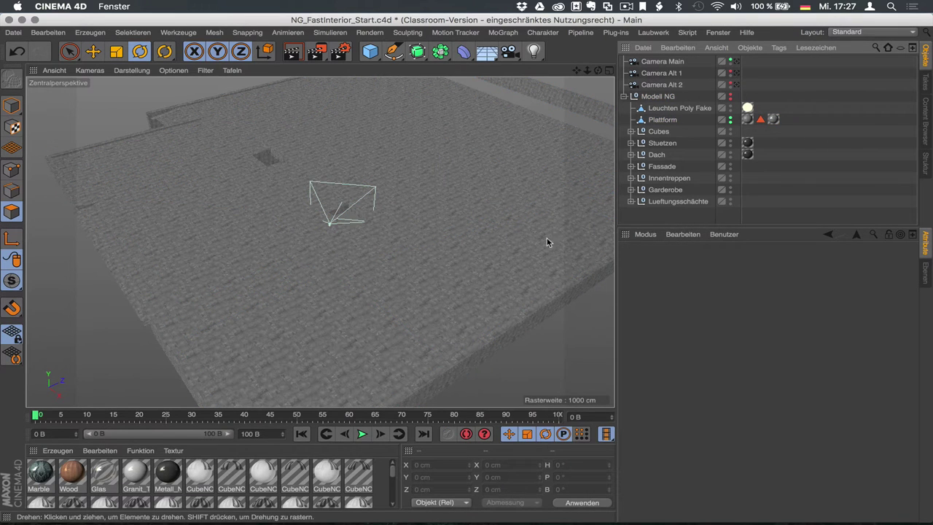
Look through Camera Main, make the Dach visible again, and enlarge the Material Manager panel.
click(736, 61)
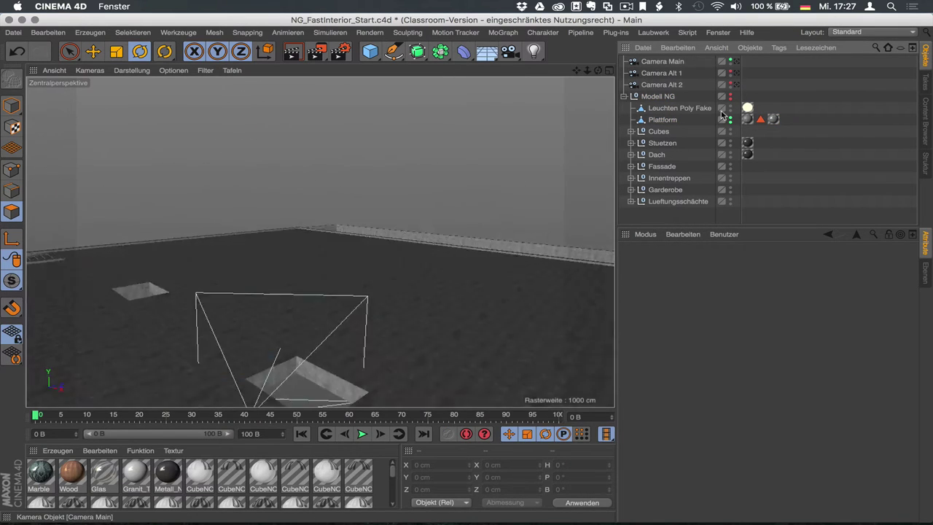
click(730, 155)
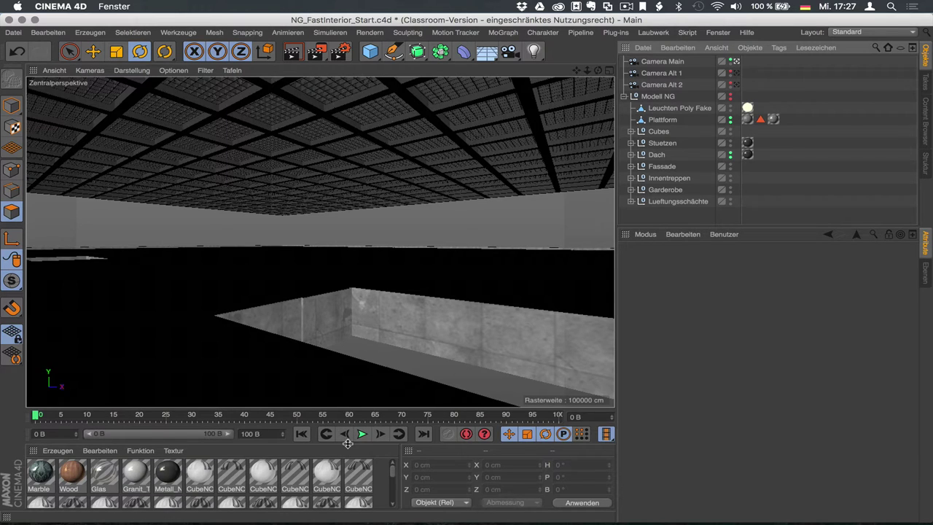
drag(352, 414, 353, 336)
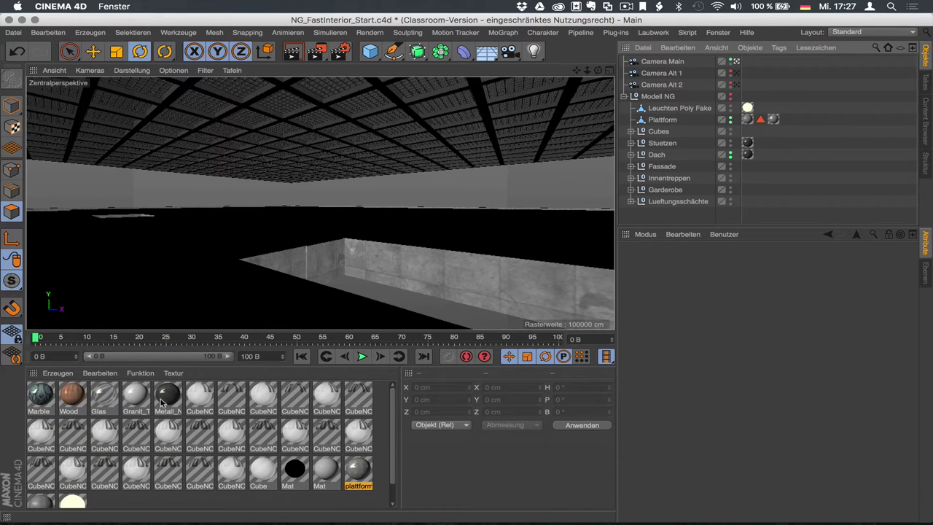
Open Metall_NG in an enlarged Material-Editor and inspect the Farbe channel's layer shader.
double_click(168, 398)
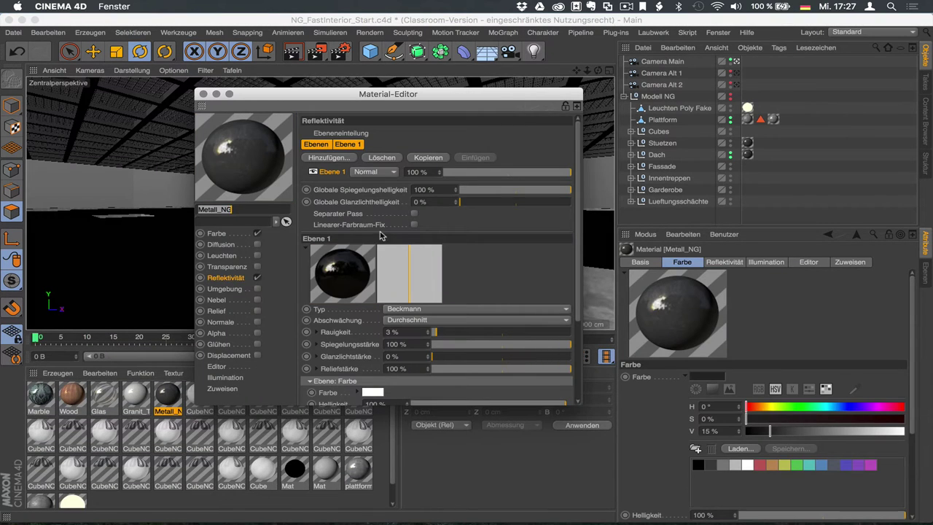
drag(335, 100, 353, 75)
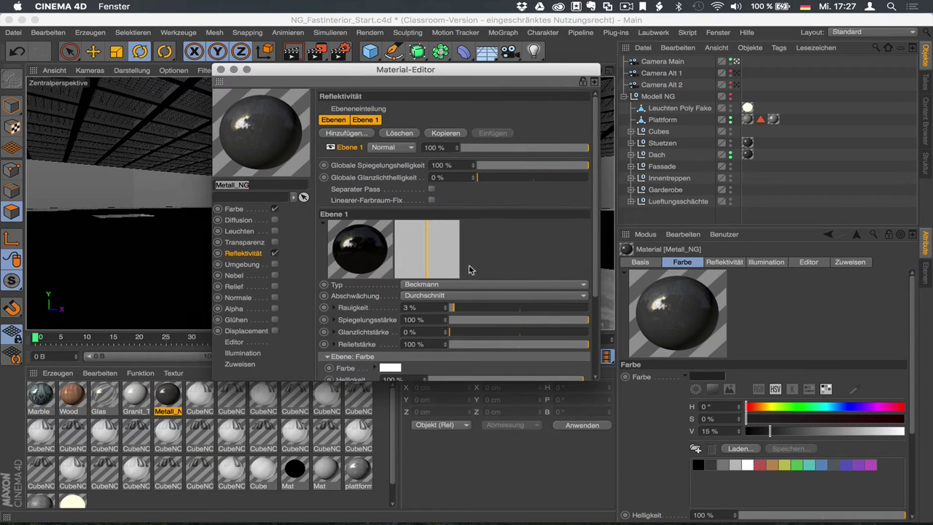
drag(594, 377, 742, 465)
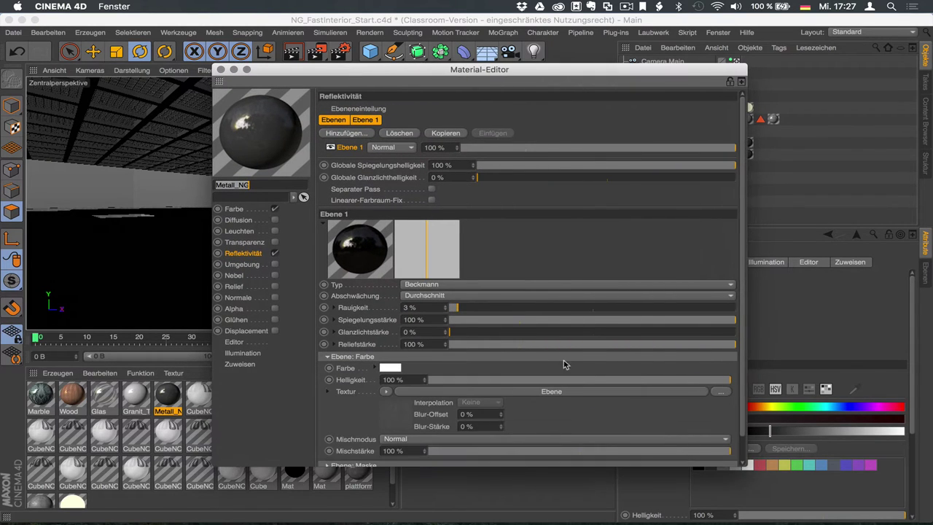
click(234, 209)
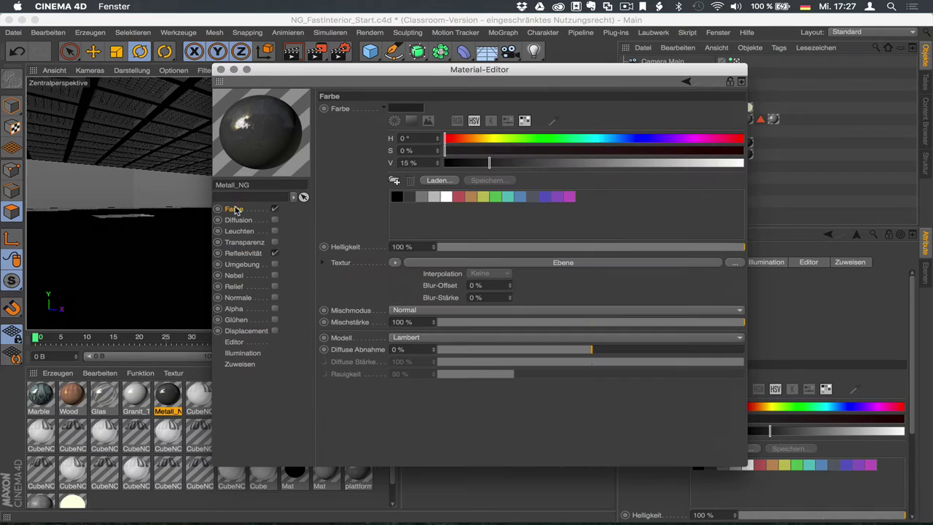
click(405, 262)
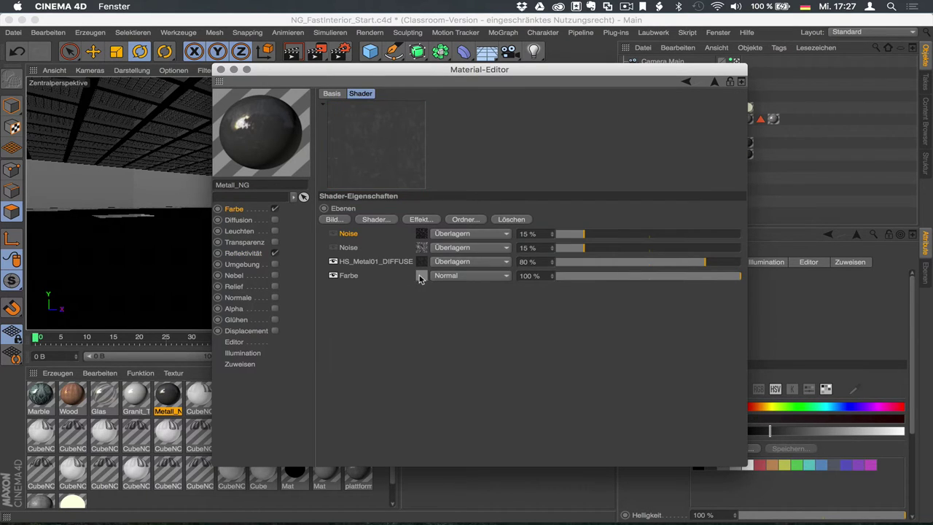
click(420, 277)
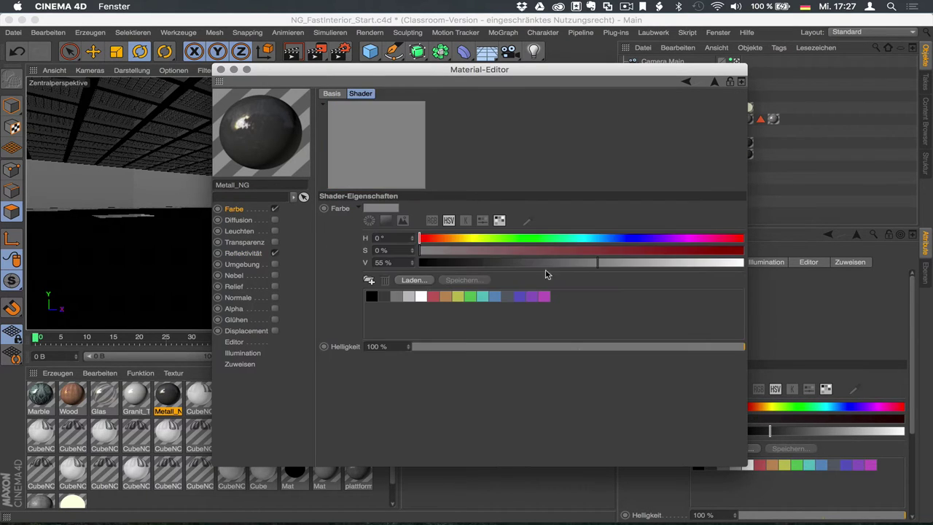
click(714, 83)
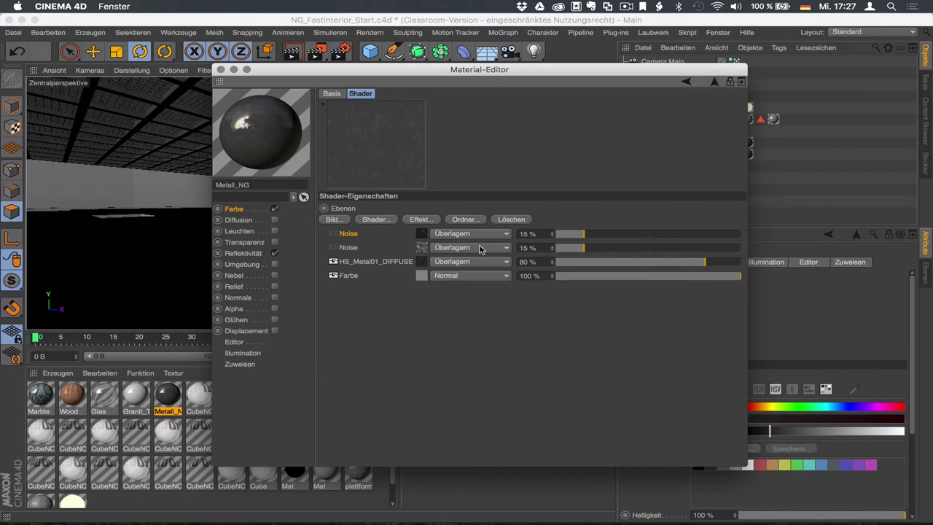
View the HS_Metal01_DIFFUSE texture in an enlarged preview window, then return to the layer list.
click(421, 263)
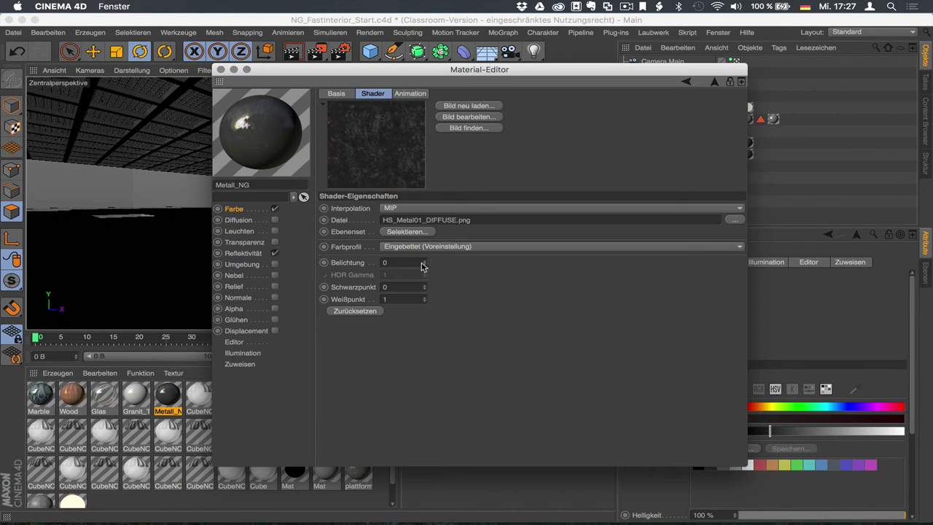
right_click(365, 143)
click(401, 40)
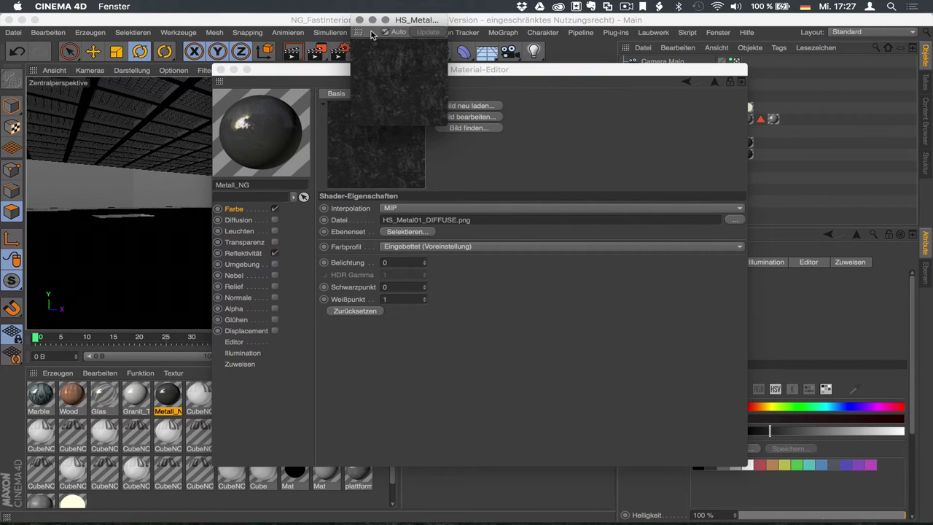
drag(417, 20, 275, 45)
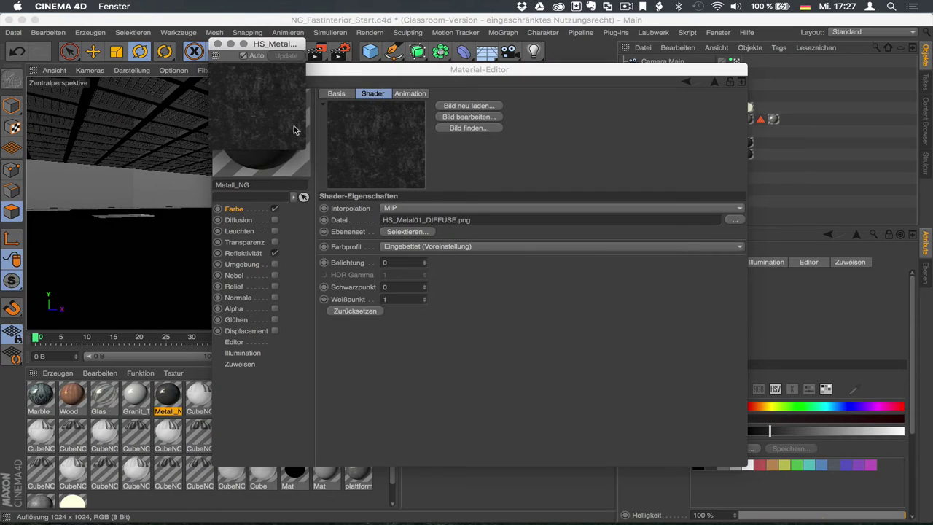
drag(304, 148, 601, 379)
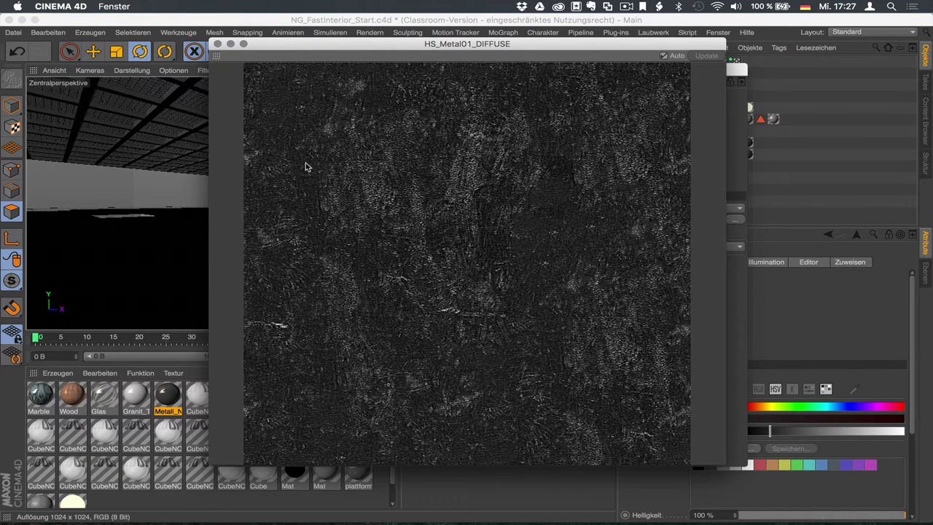
click(217, 45)
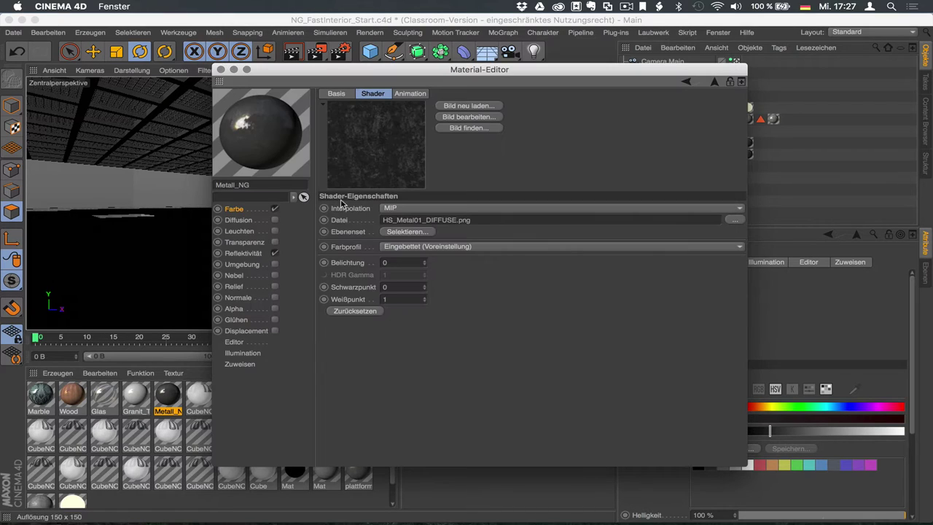
click(712, 82)
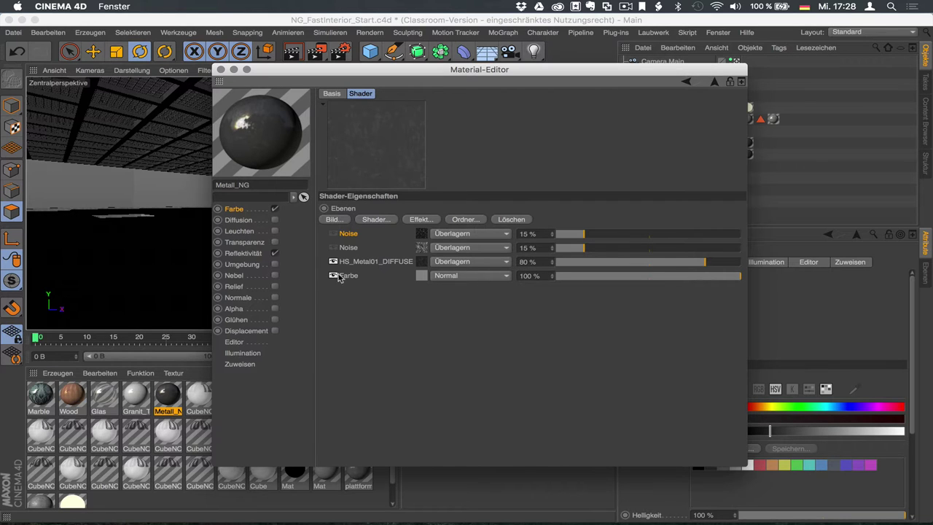
Enlarge the Material-Editor and review Metall_NG's colour texture options before returning to Reflektivität.
click(258, 253)
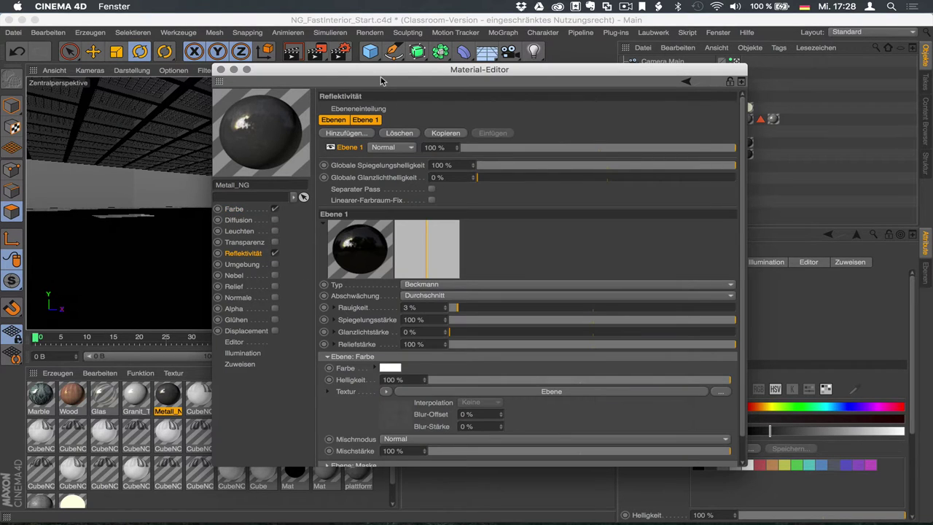
drag(384, 73, 370, 48)
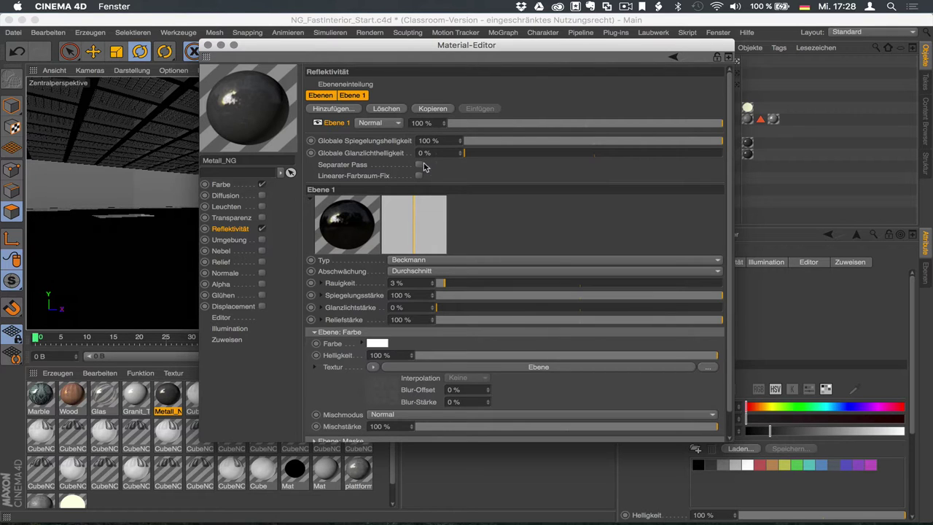
drag(731, 189, 732, 220)
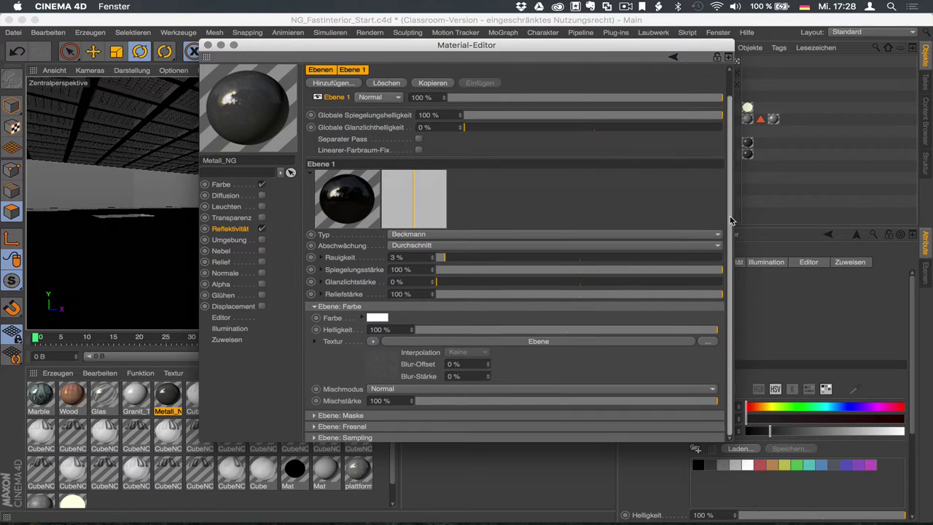
drag(734, 442, 799, 502)
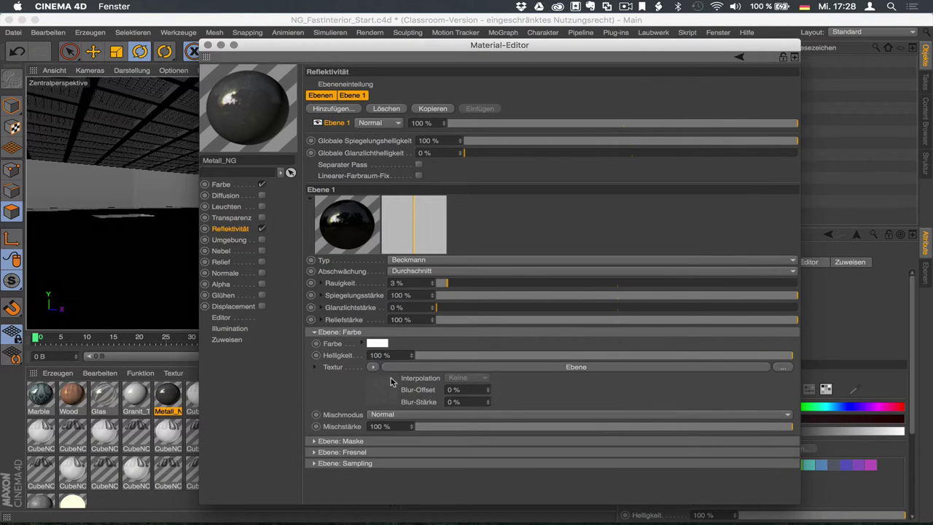
click(223, 186)
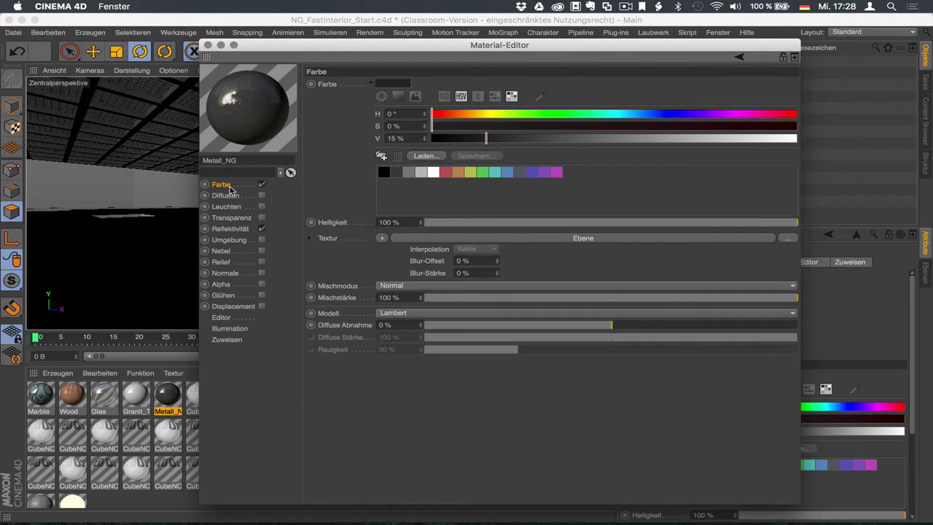
click(382, 239)
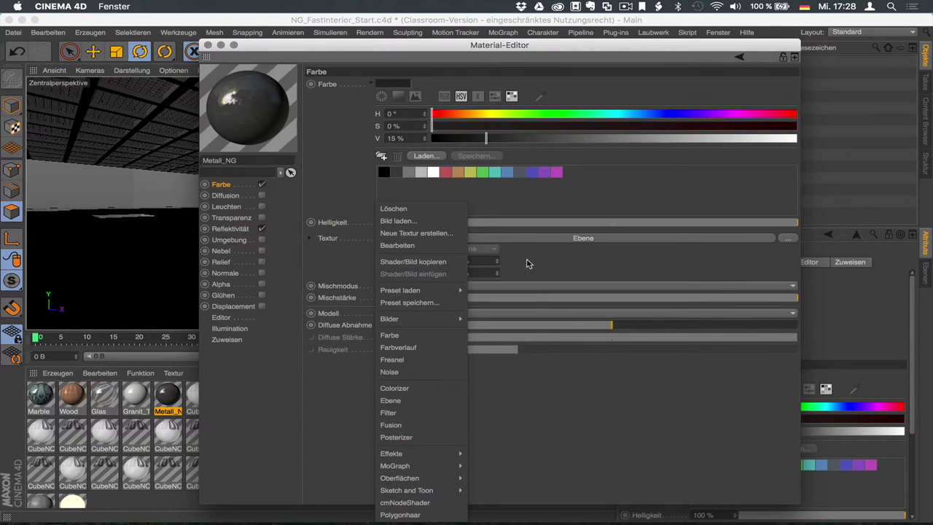
click(529, 264)
click(232, 229)
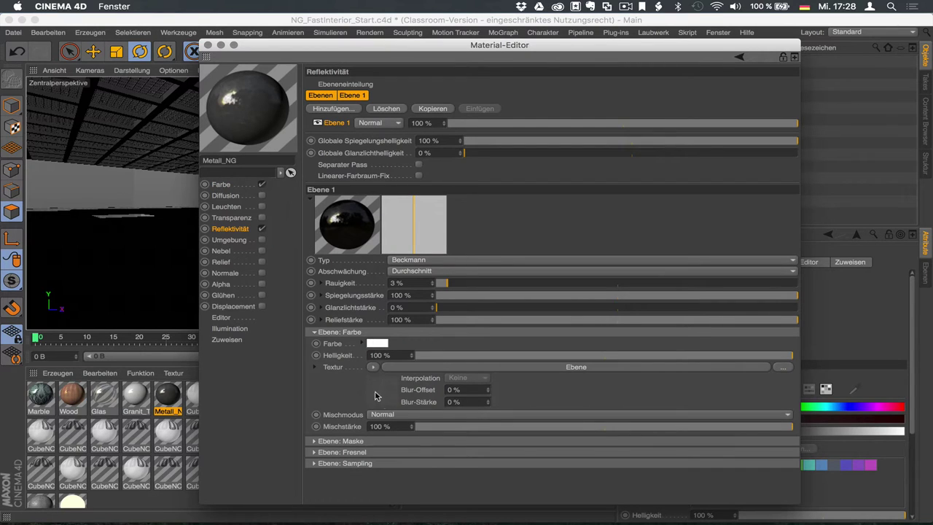
Compare Ebene: Farbe's Mischstärke at 0%, 100% and 71%, leaving it at 100%.
drag(412, 427, 350, 428)
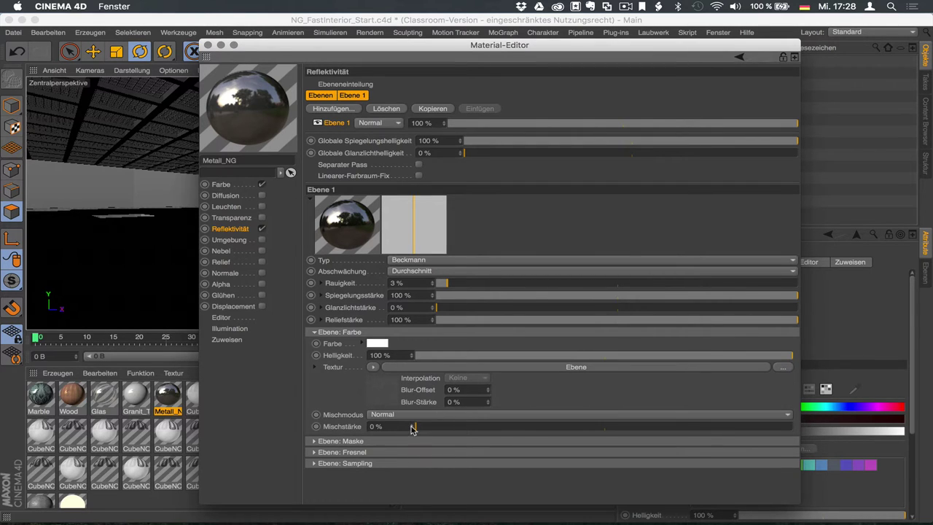
drag(412, 427, 467, 426)
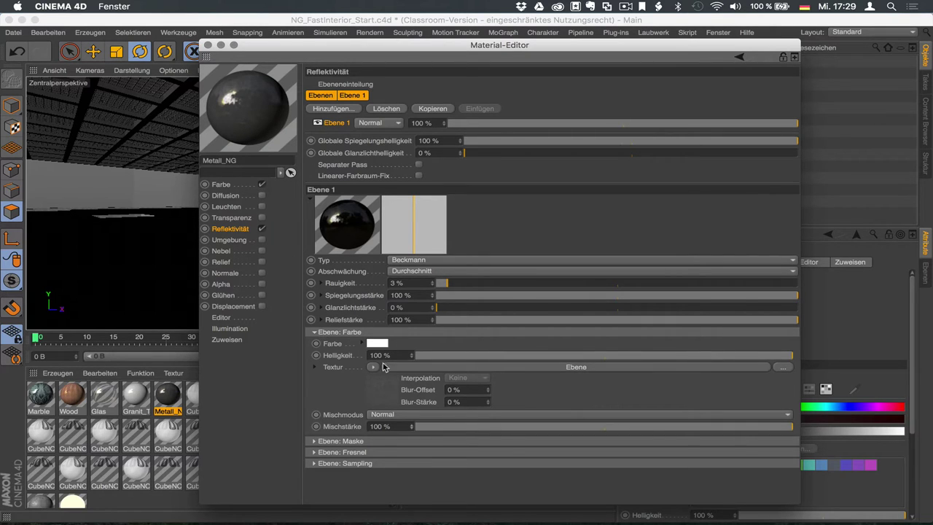
drag(411, 430, 397, 431)
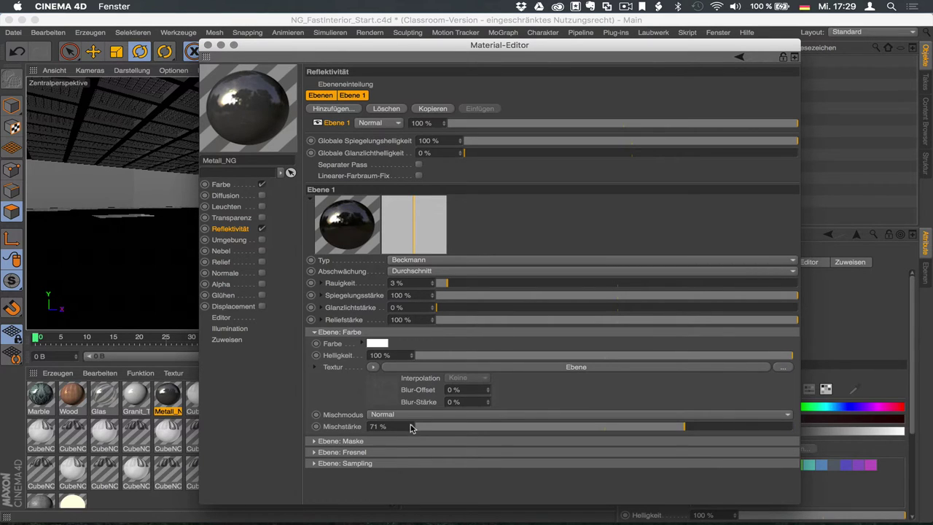
drag(411, 427, 452, 427)
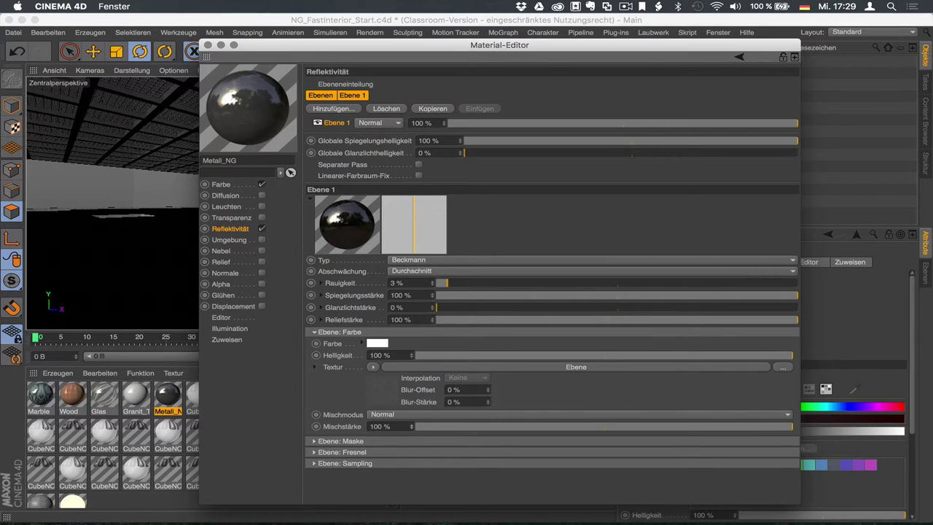
Try the Ebene: Maske Mischstärke at 0% and 100%, then settle on about 35%.
click(315, 332)
click(315, 342)
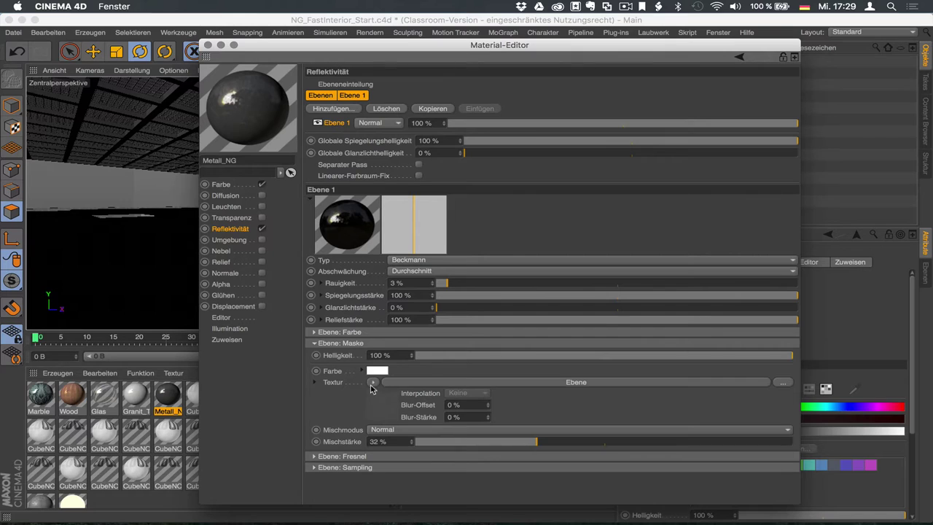
click(412, 443)
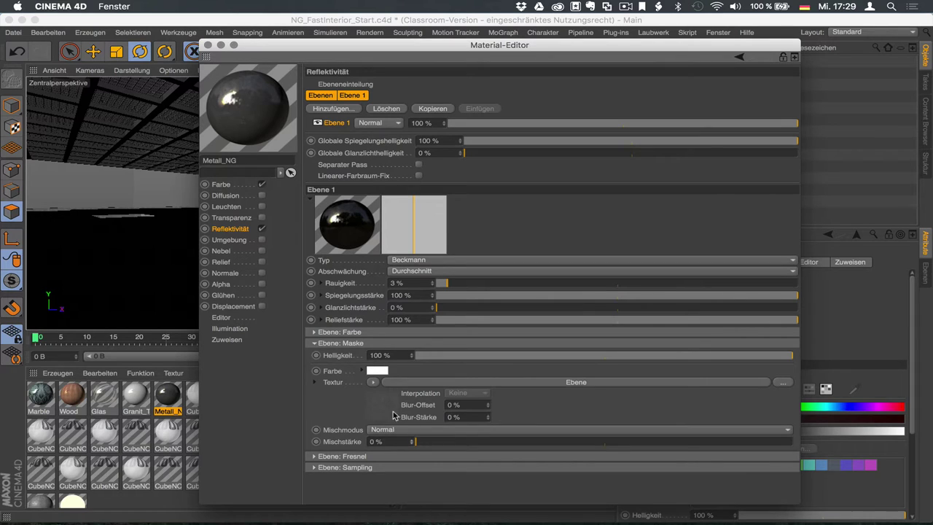
click(412, 445)
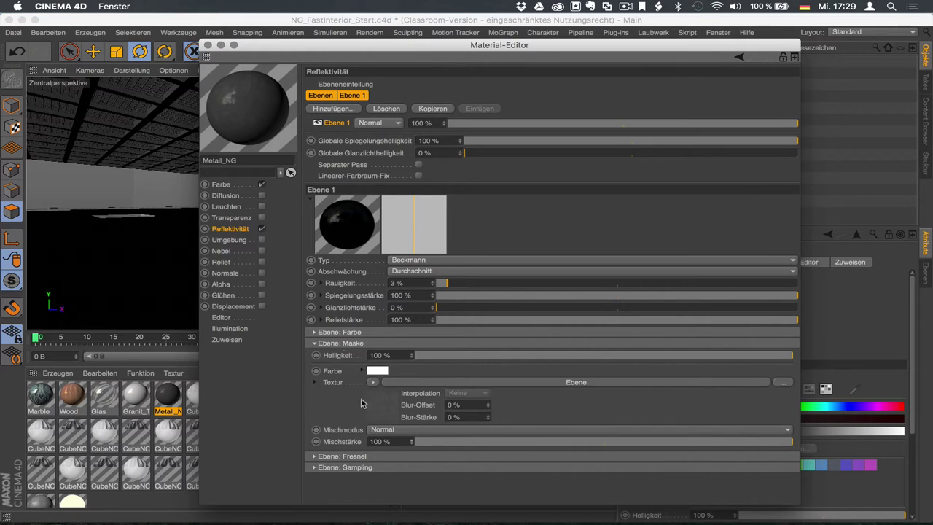
drag(412, 443, 363, 443)
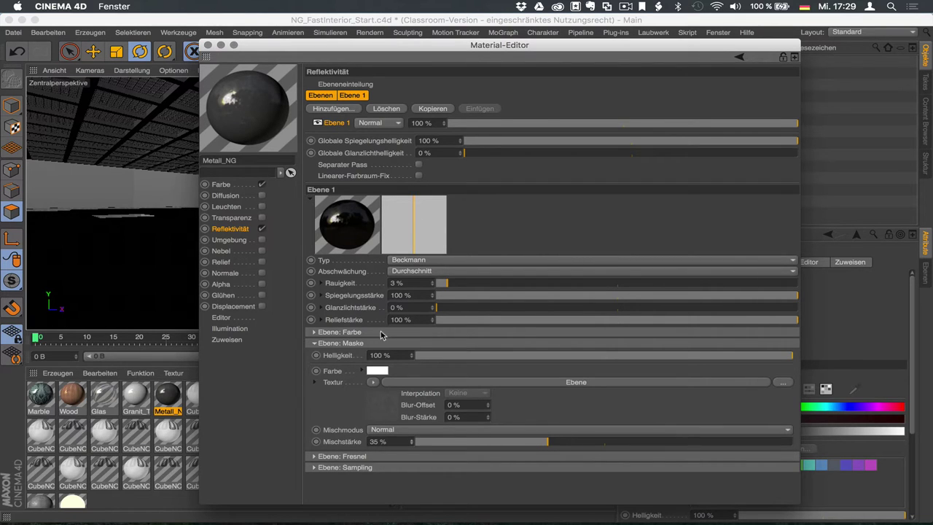
click(315, 344)
click(315, 354)
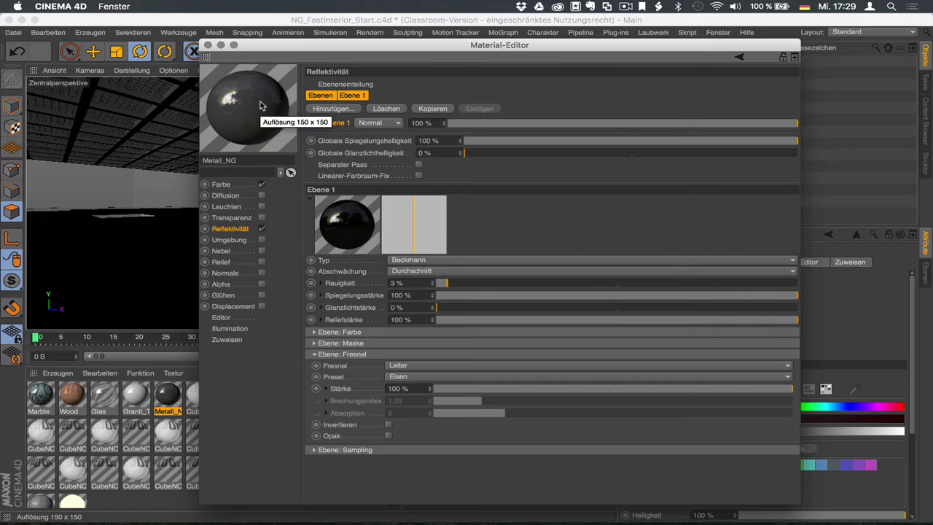
Keep Fresnel as Leiter with the Eisen preset, then bring up Ebene: Sampling.
click(411, 368)
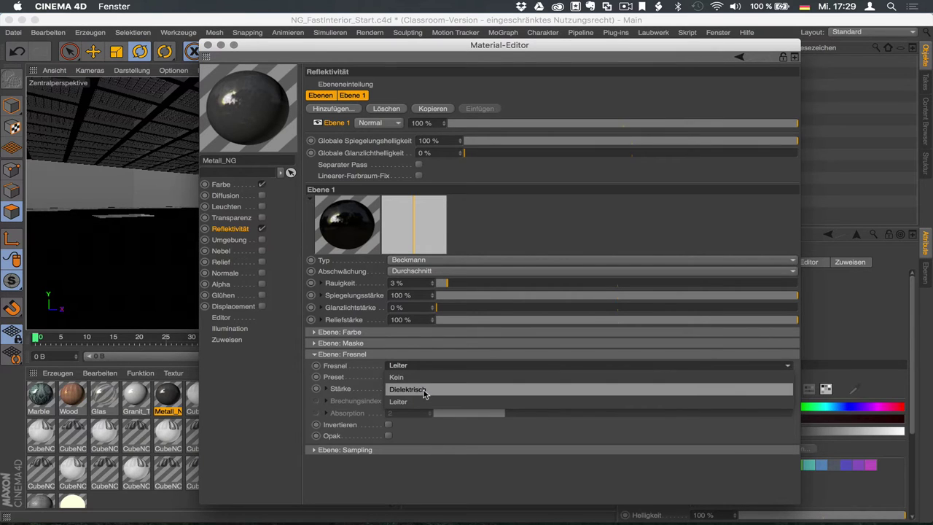
click(420, 401)
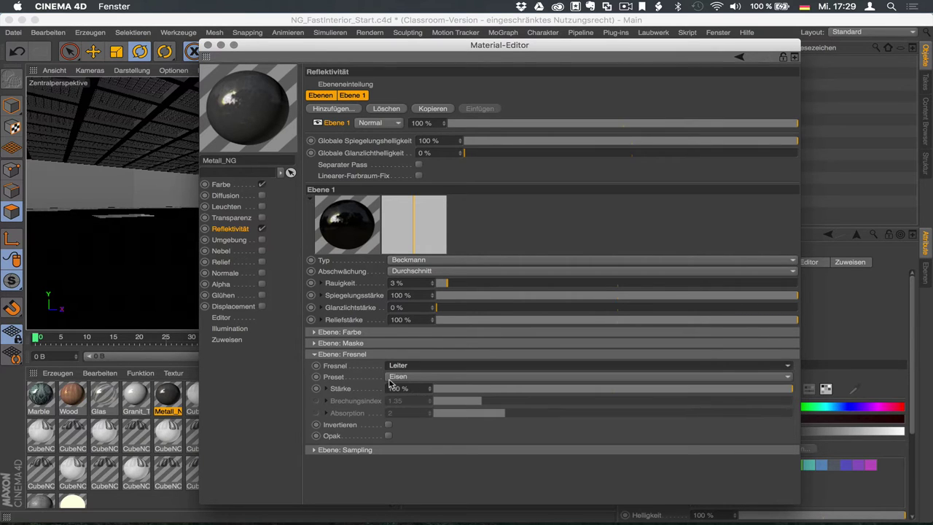
click(401, 377)
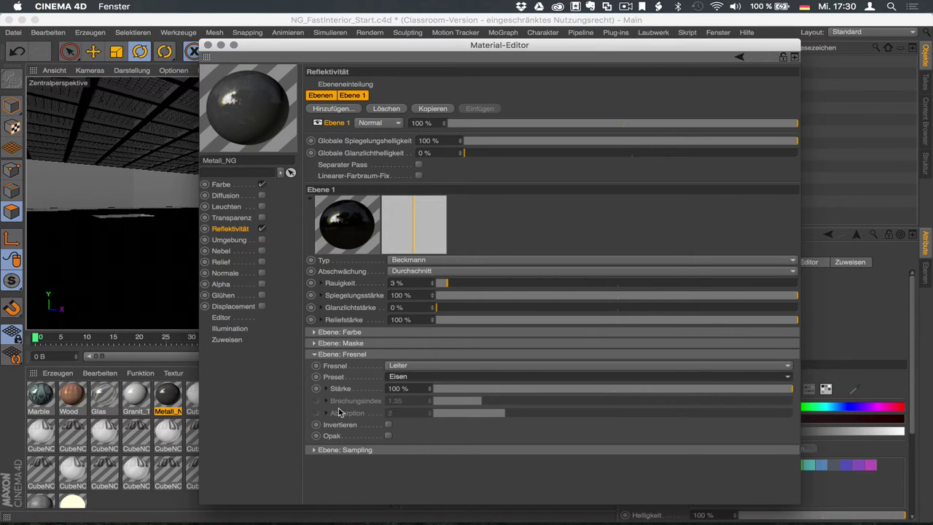
click(326, 390)
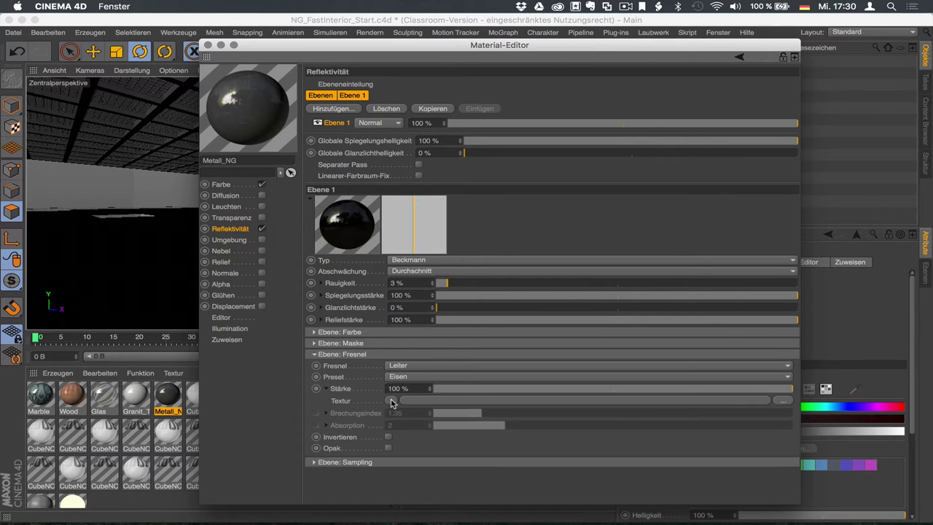
click(326, 389)
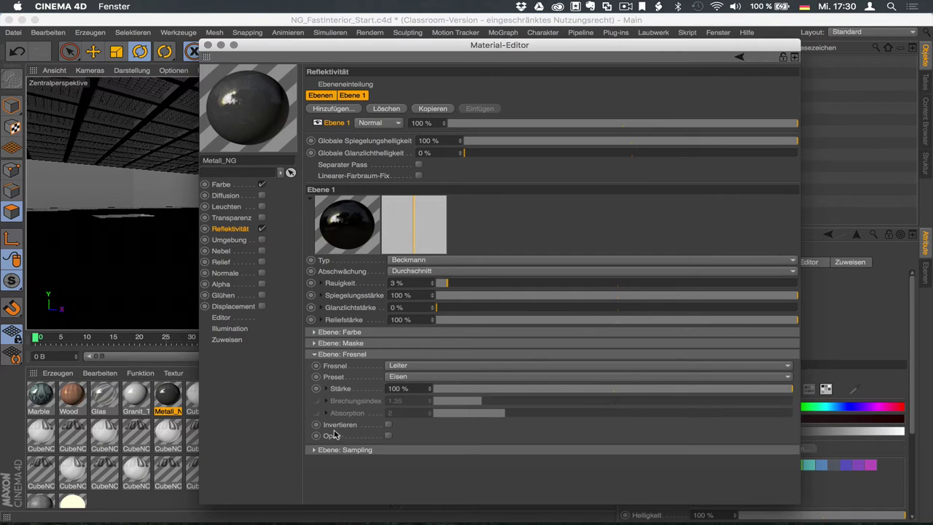
click(315, 355)
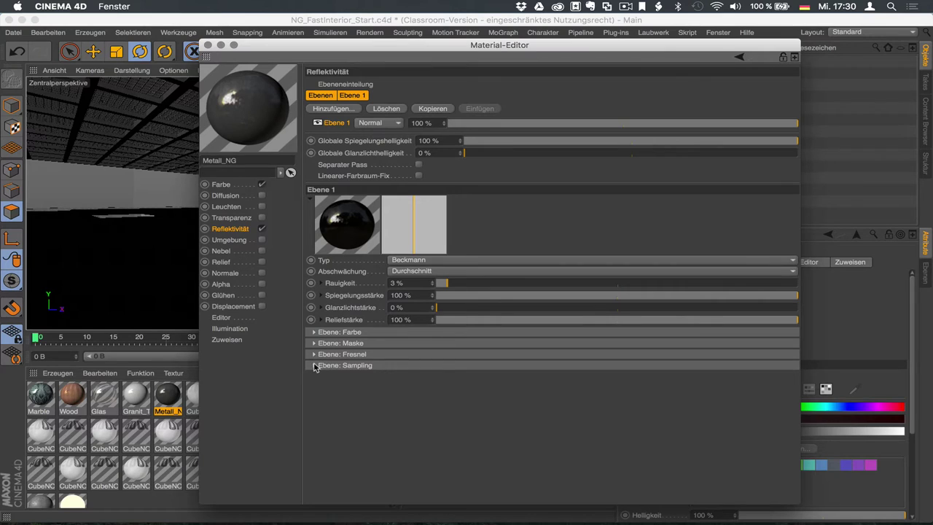
click(315, 365)
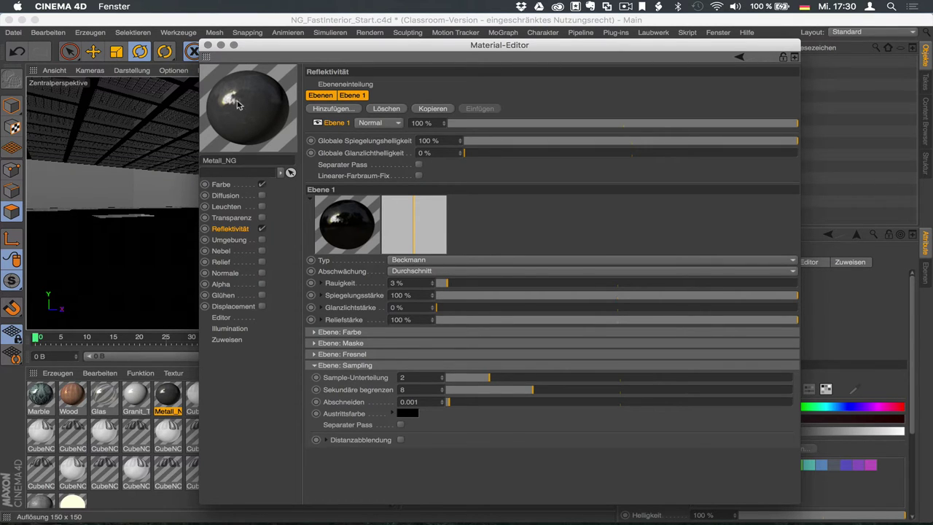
Close the Material-Editor and check that Dach's texture tag carries the Metall_NG material.
click(208, 45)
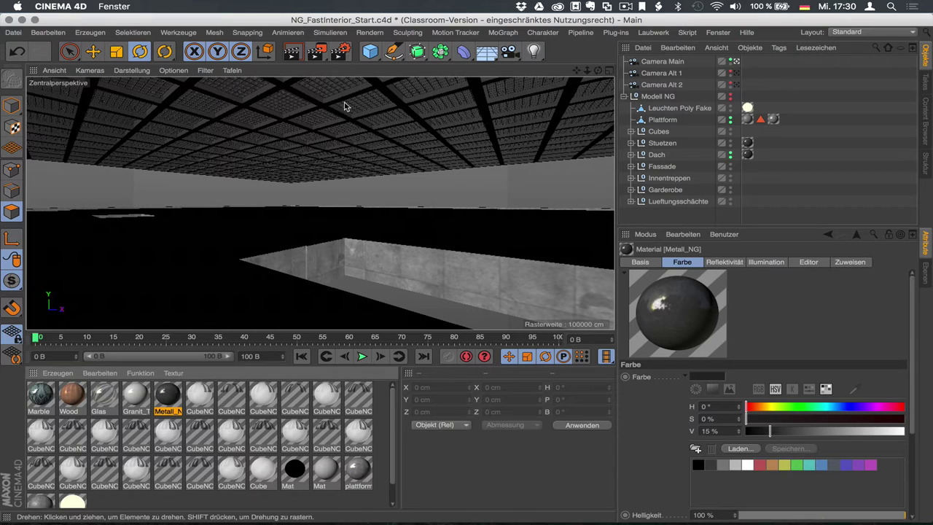
click(630, 154)
click(638, 190)
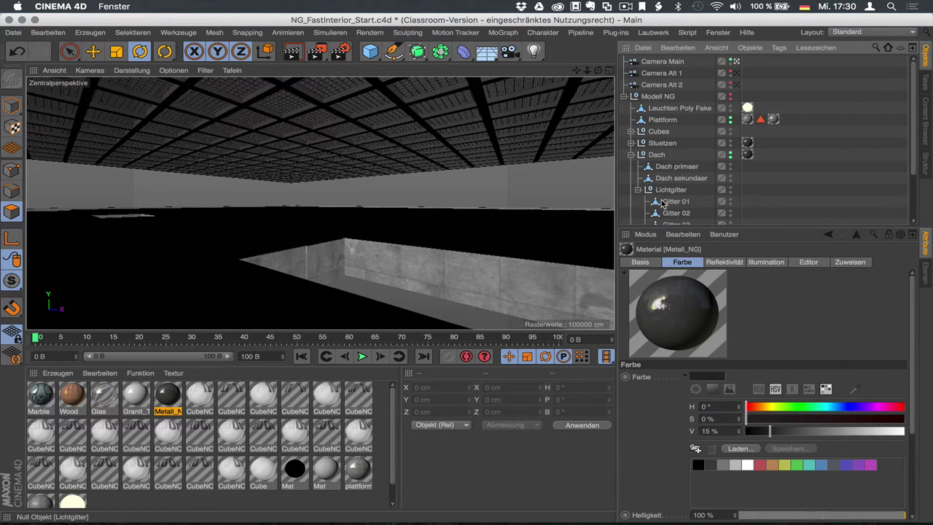
drag(794, 228, 793, 302)
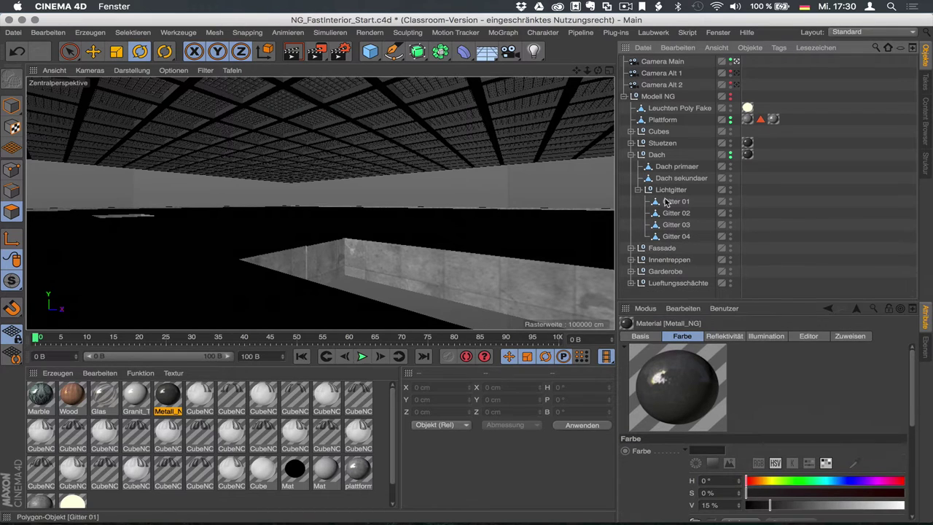
click(631, 154)
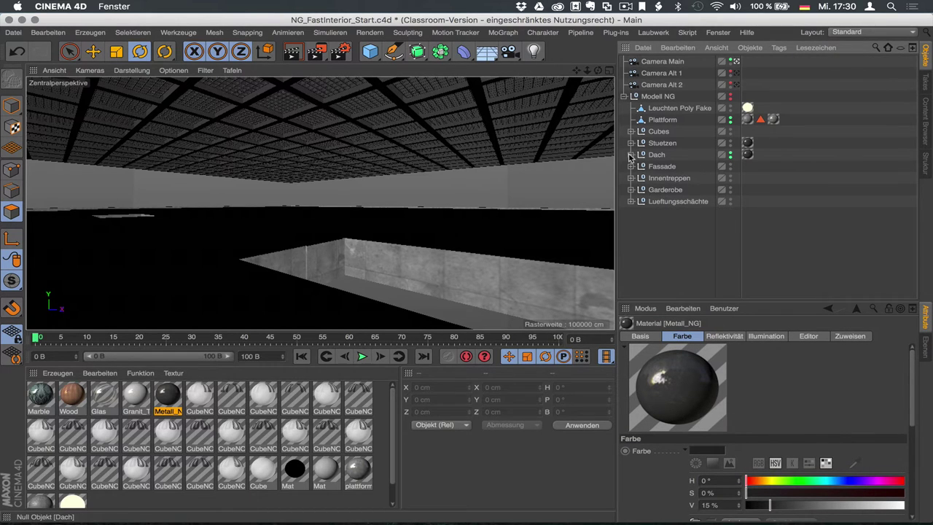
click(748, 155)
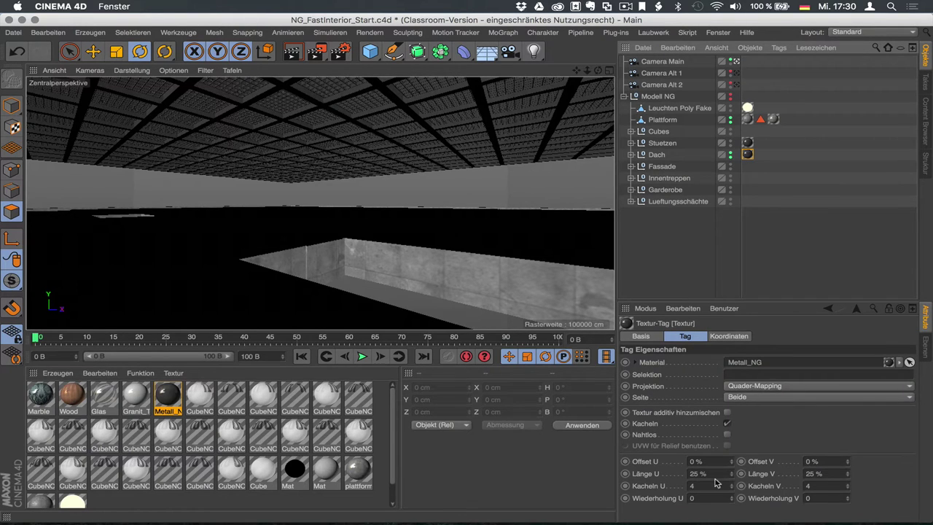
drag(708, 301, 707, 228)
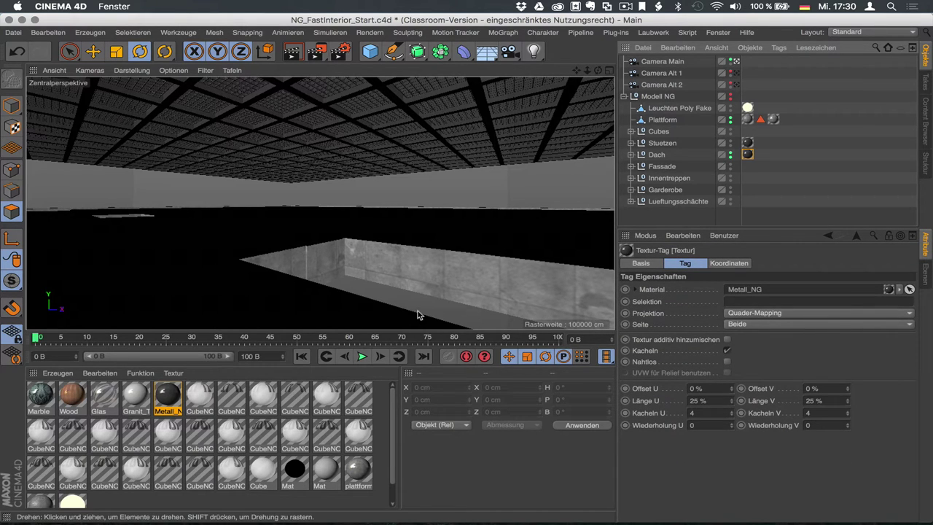
Test-render the interior view, make the viewport taller, and open Render Settings with Ctrl+B.
key(ctrl+r)
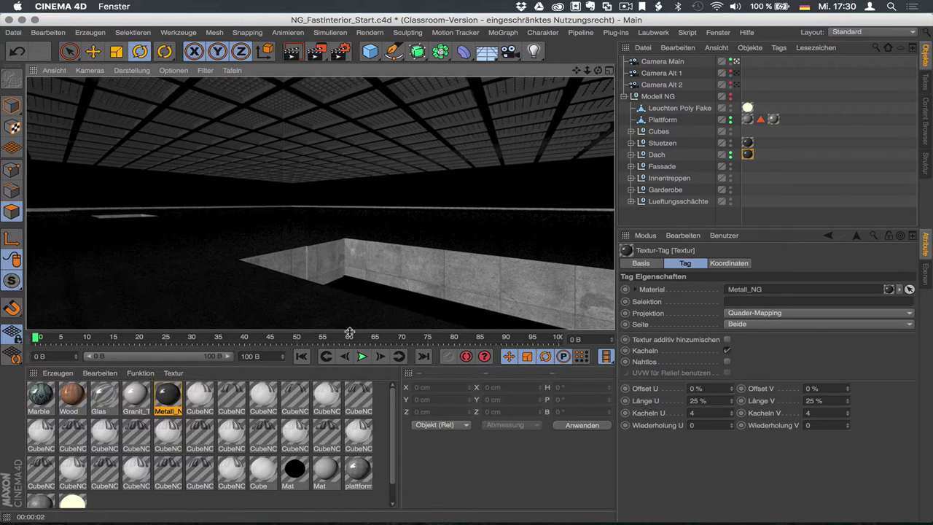
drag(349, 333, 357, 355)
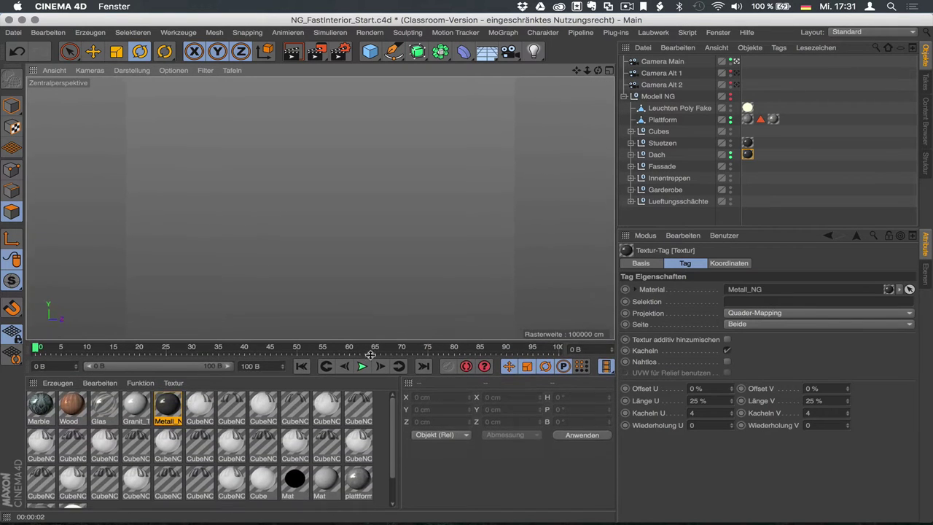
drag(356, 355, 356, 351)
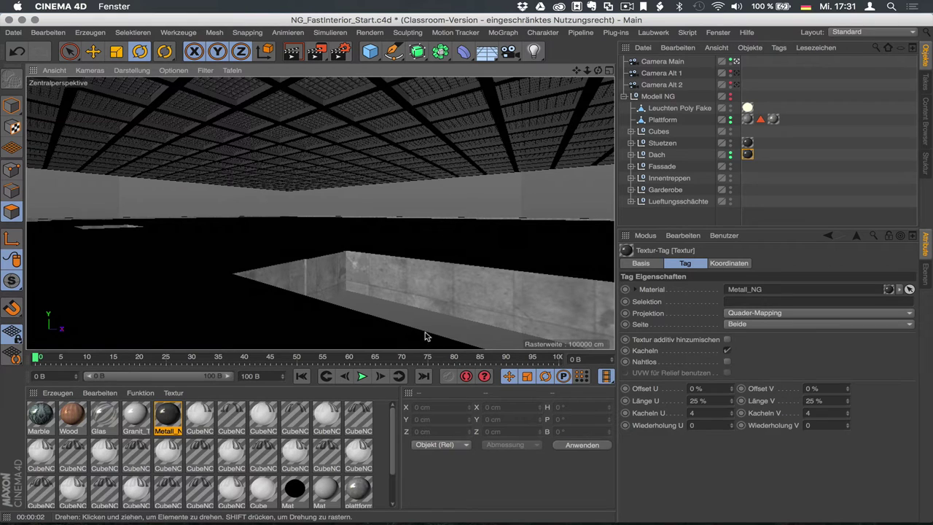
mouse_move(426, 350)
mouse_down()
mouse_move(423, 392)
mouse_move(423, 379)
mouse_up()
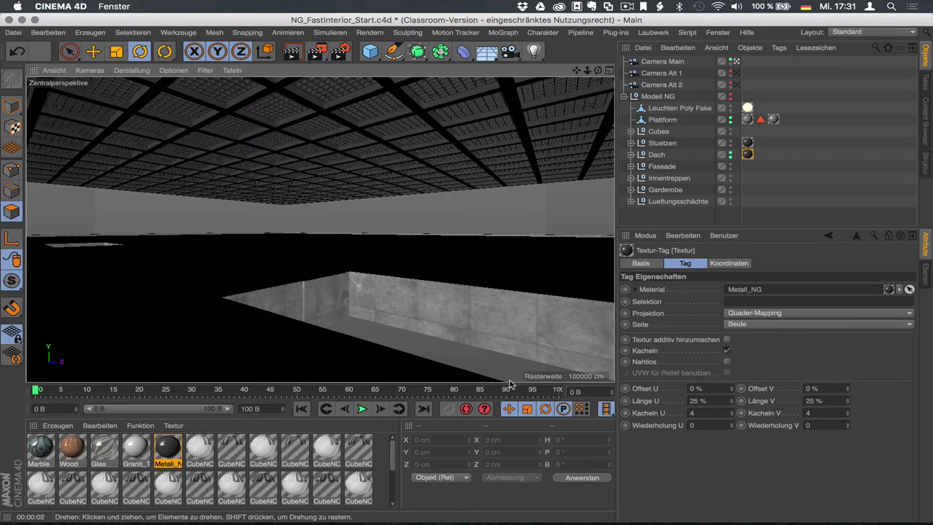
drag(513, 385, 514, 357)
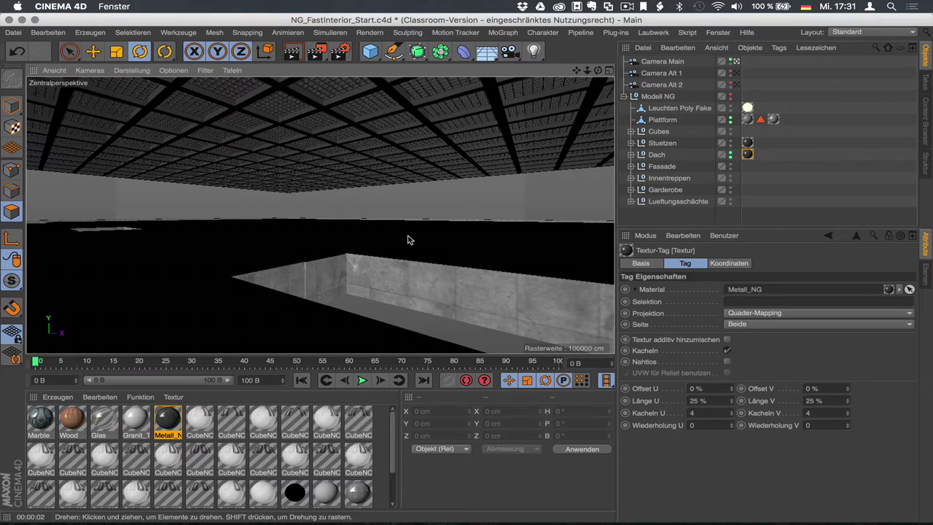
key(ctrl+b)
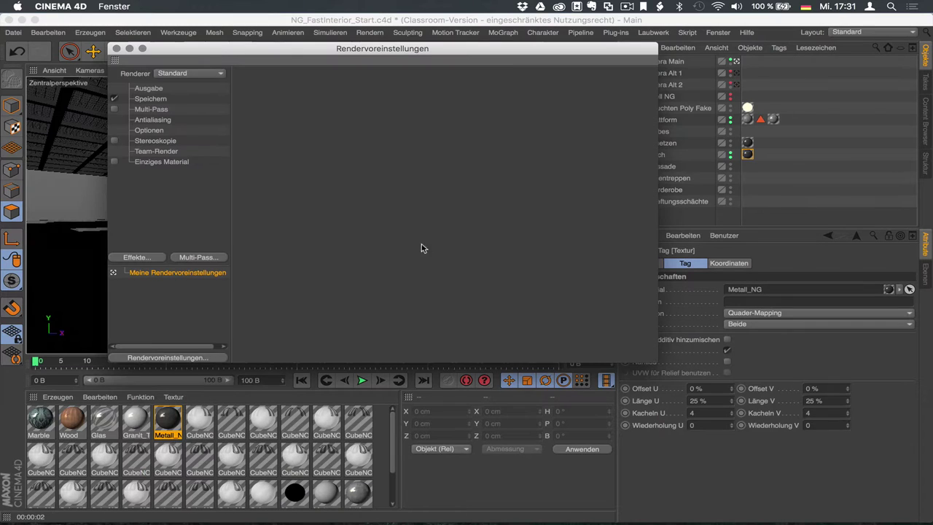
Keep the Standard renderer and add the Global Illumination effect in Rendervoreinstellungen.
click(116, 48)
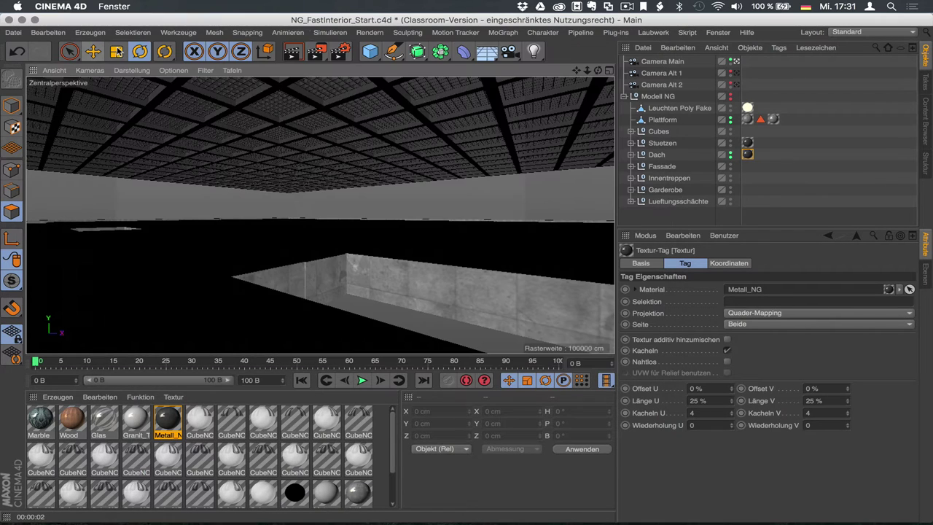
click(370, 33)
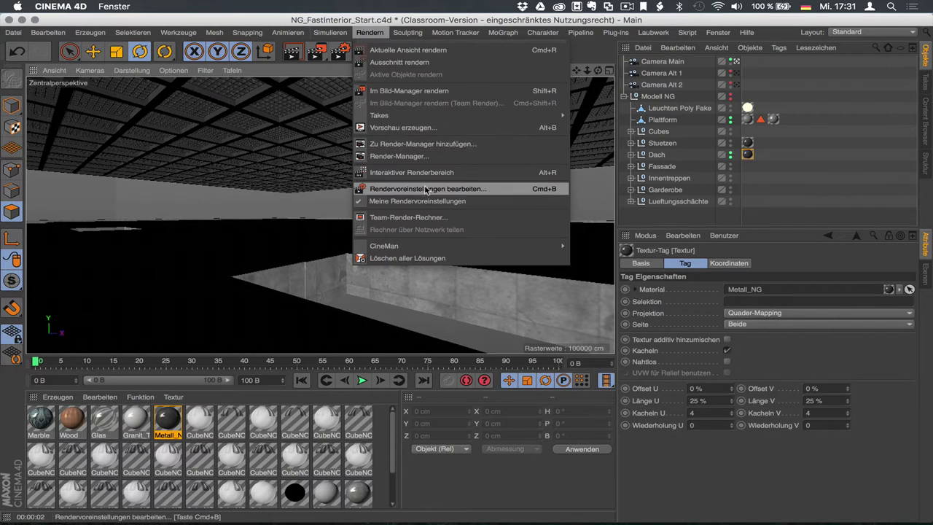
click(369, 33)
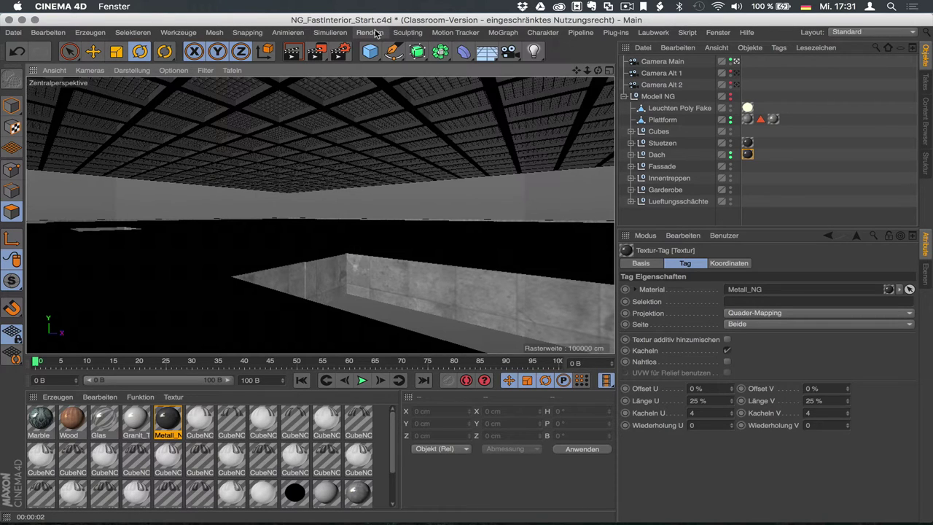
key(ctrl+b)
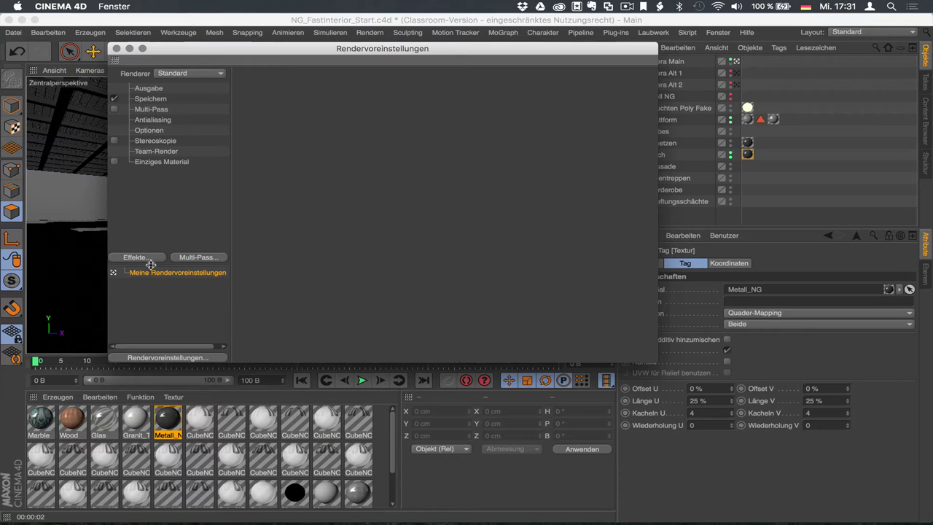
click(185, 75)
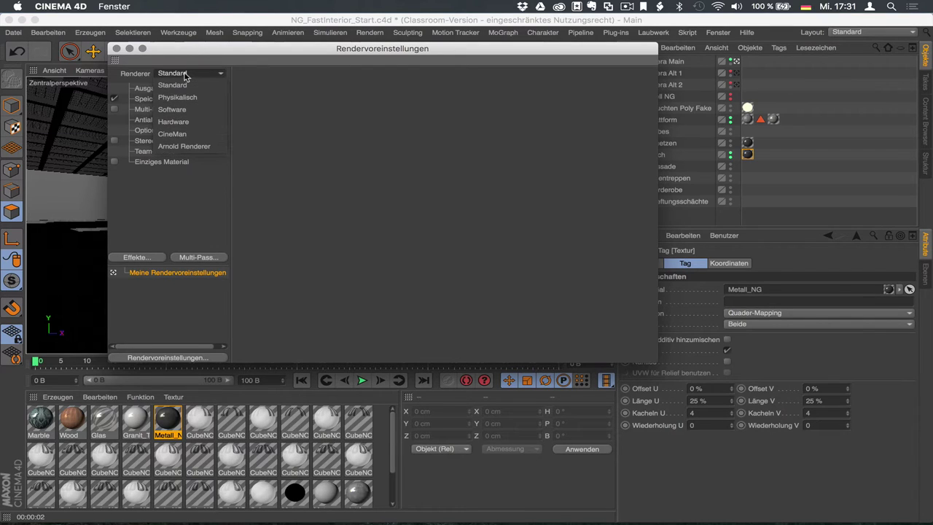
click(184, 73)
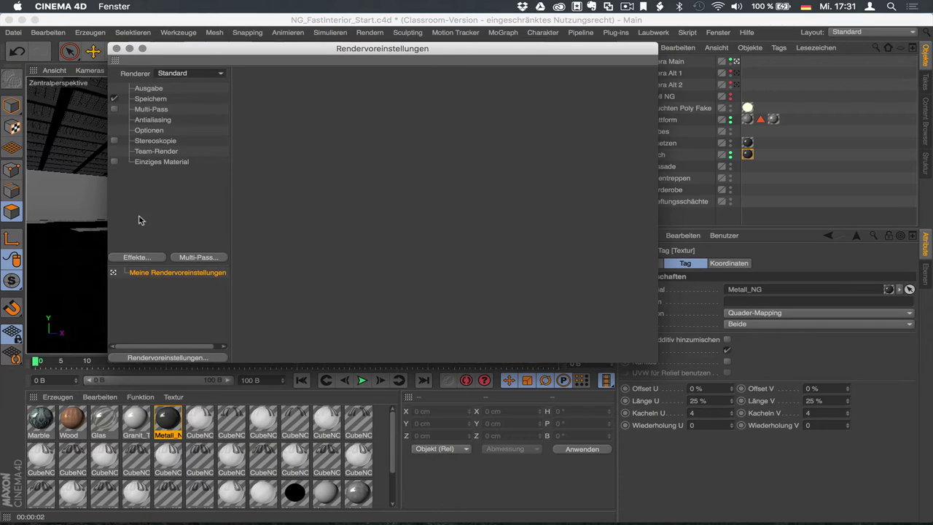
click(144, 258)
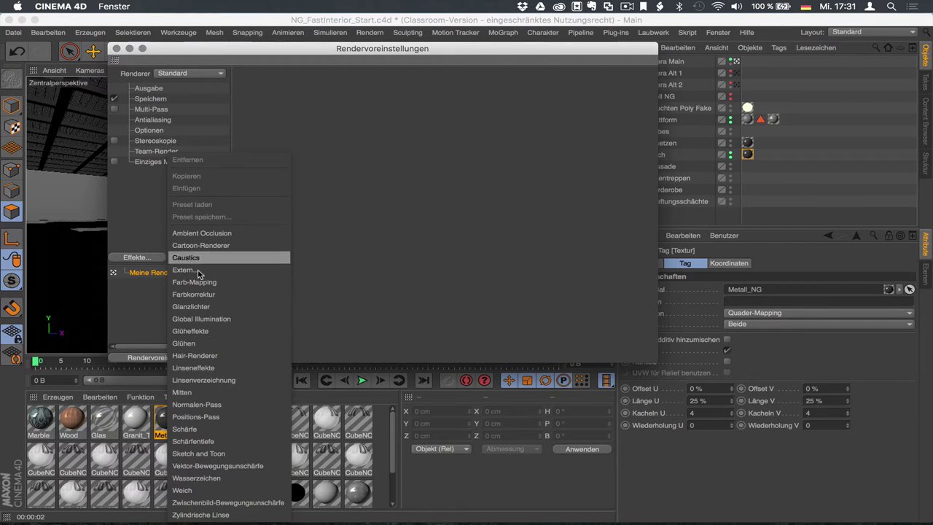
click(207, 319)
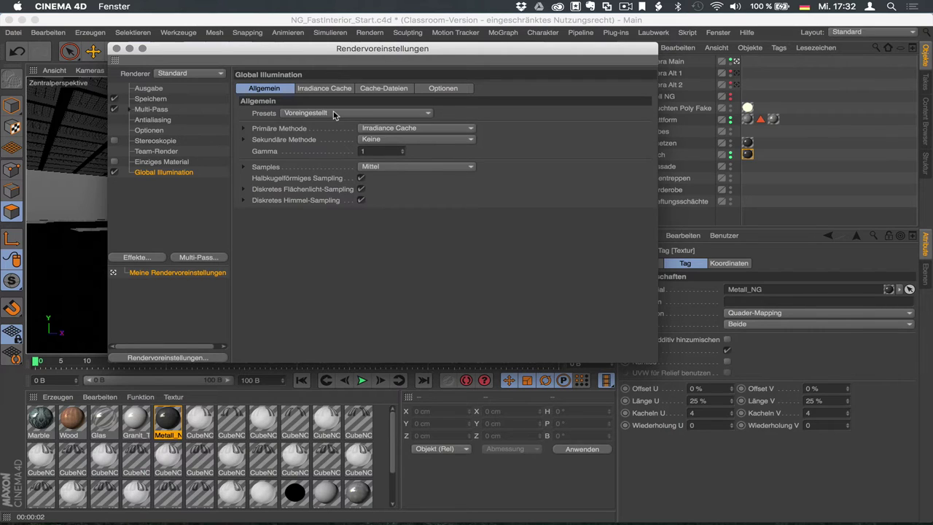
click(334, 114)
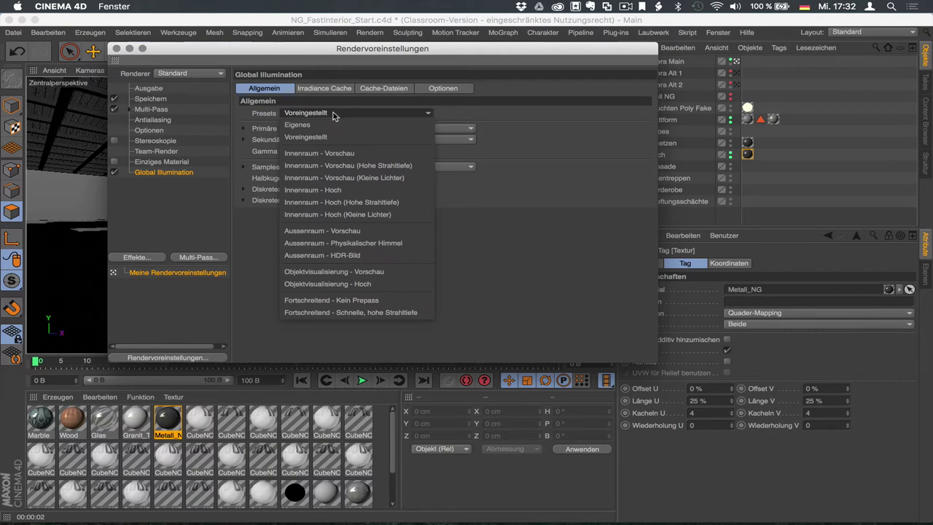
click(345, 155)
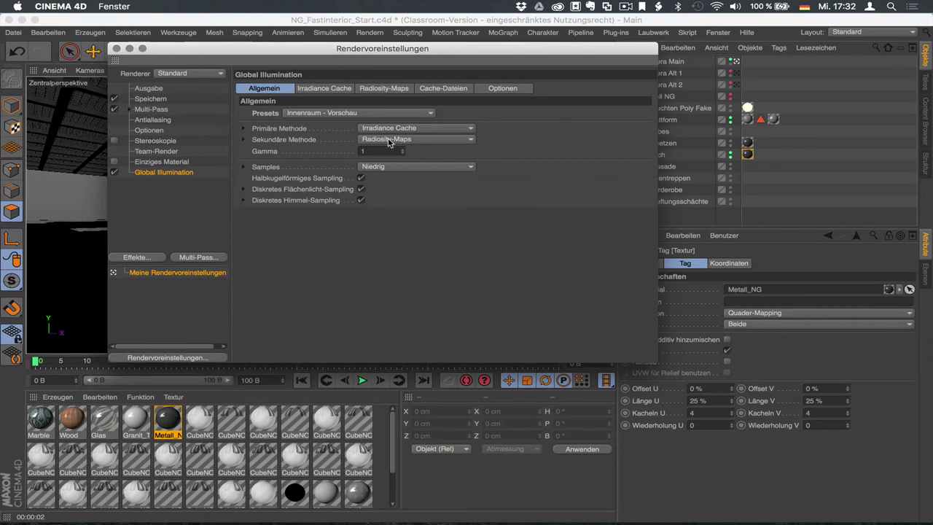
click(358, 115)
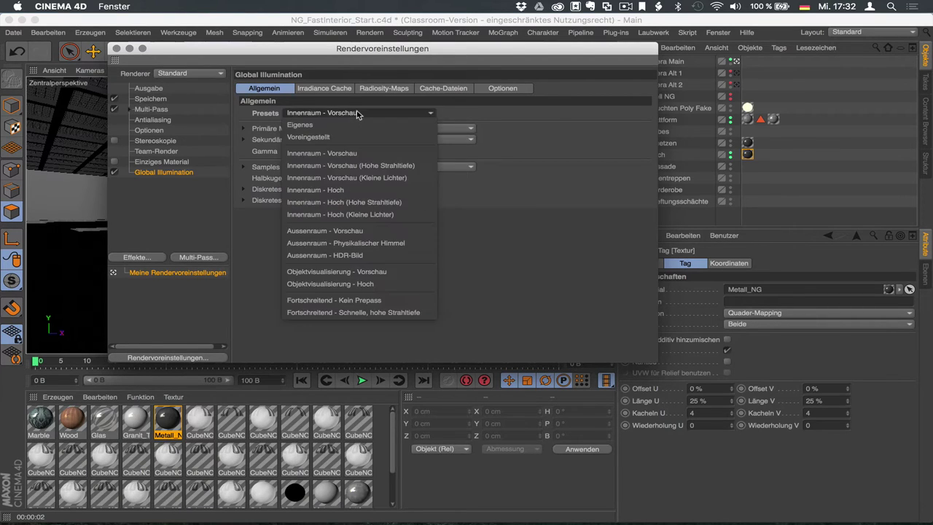
click(364, 134)
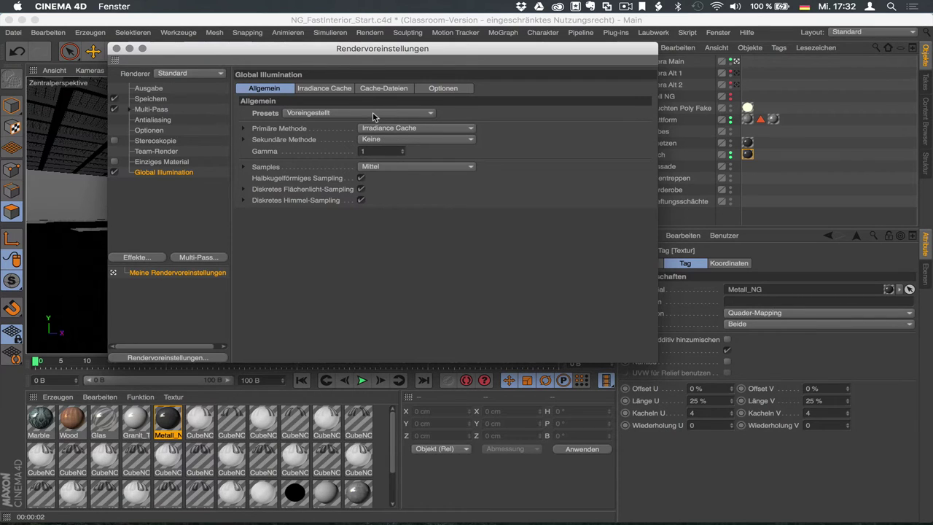
click(373, 117)
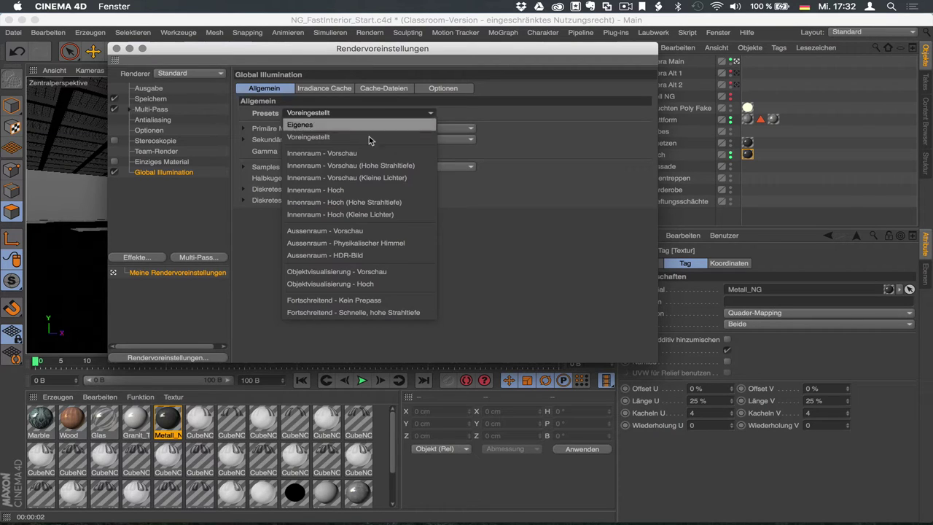
click(381, 144)
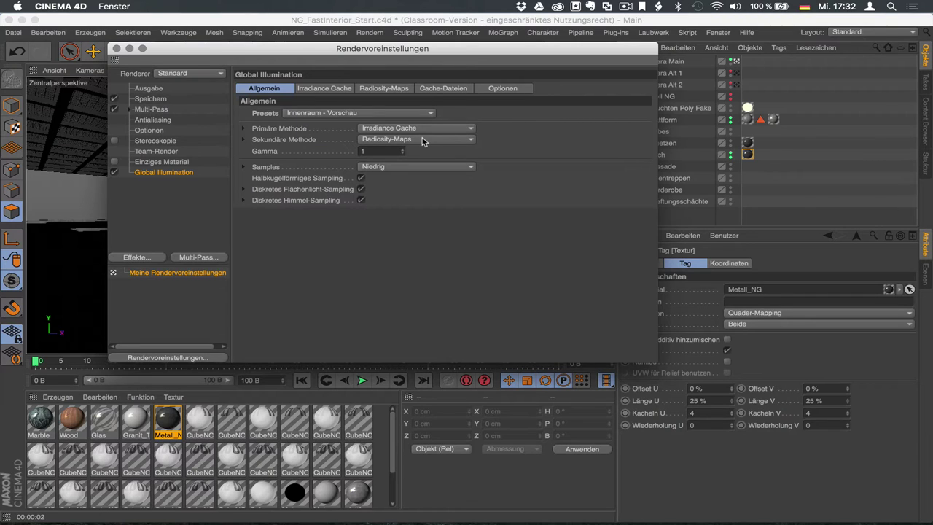
Switch the GI secondary method from Keine to Quasi-Monte Carlo, then close Rendervoreinstellungen.
click(424, 141)
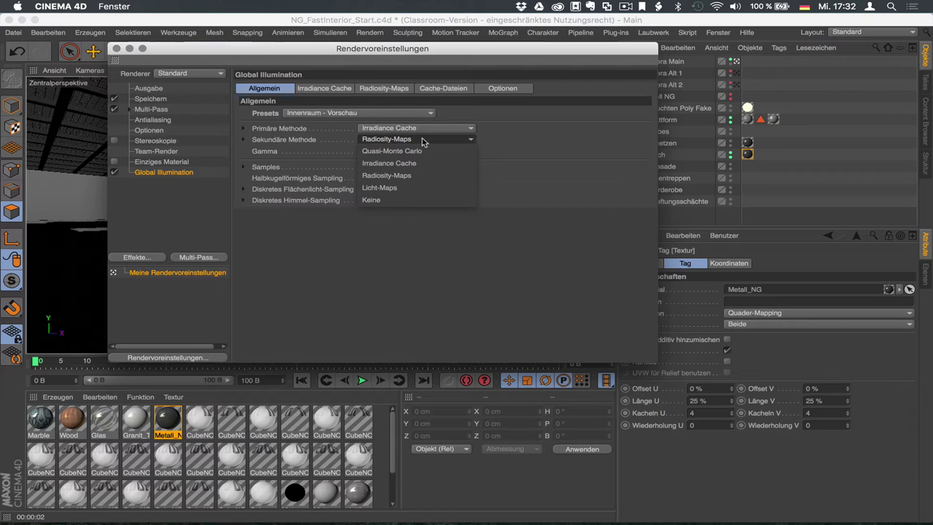
click(424, 141)
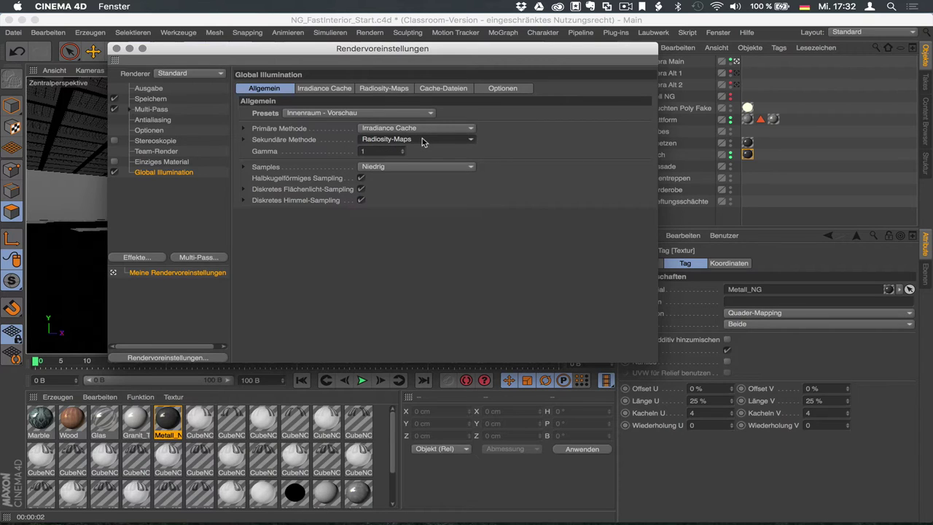
click(424, 141)
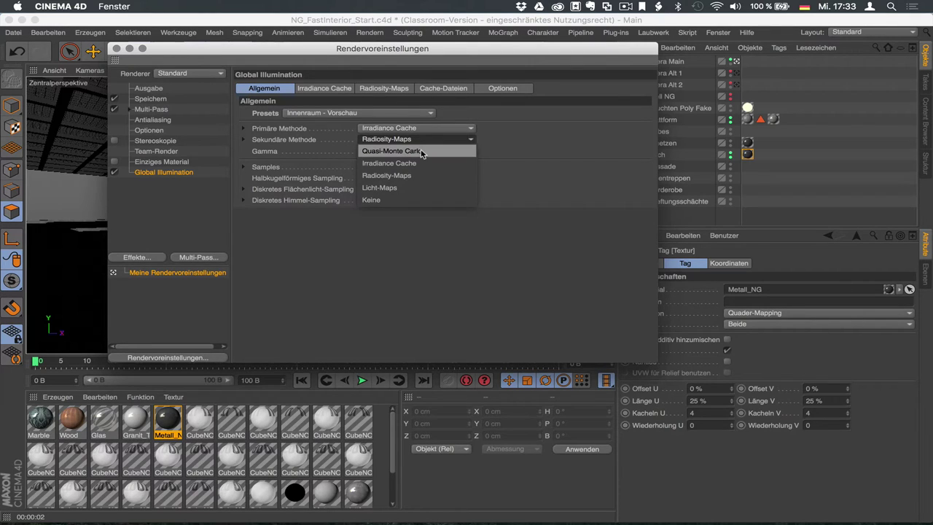
click(421, 153)
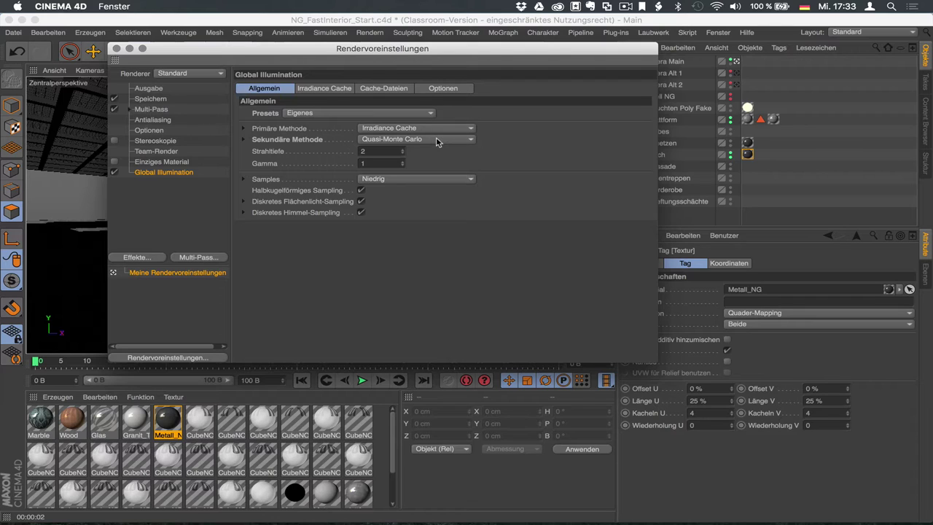
click(438, 141)
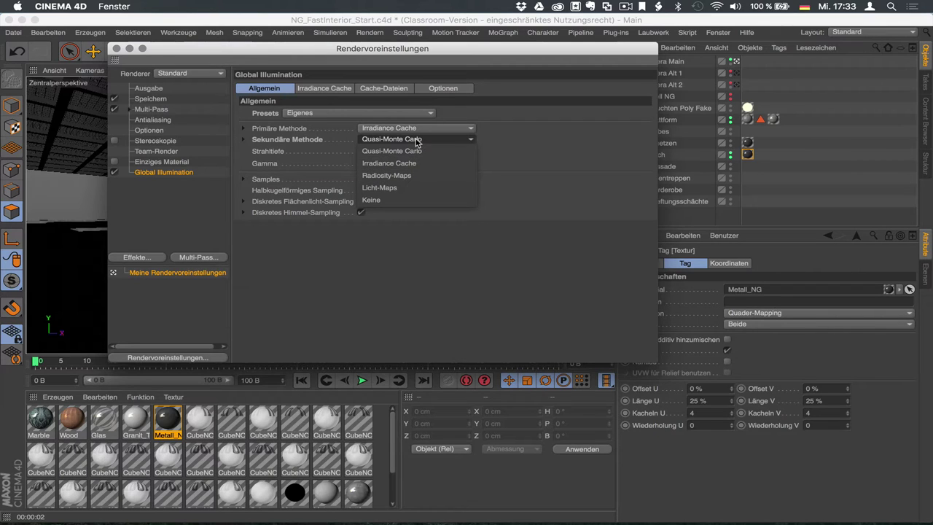
click(418, 142)
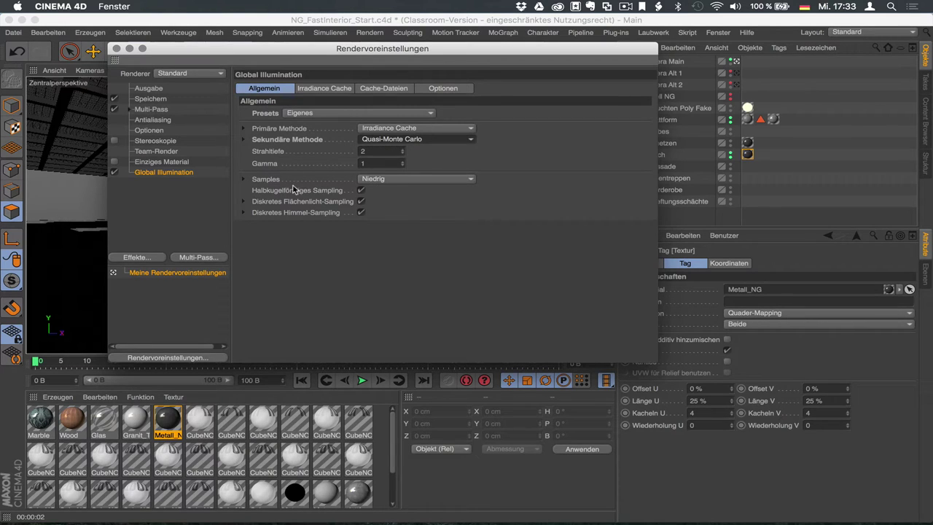
click(243, 179)
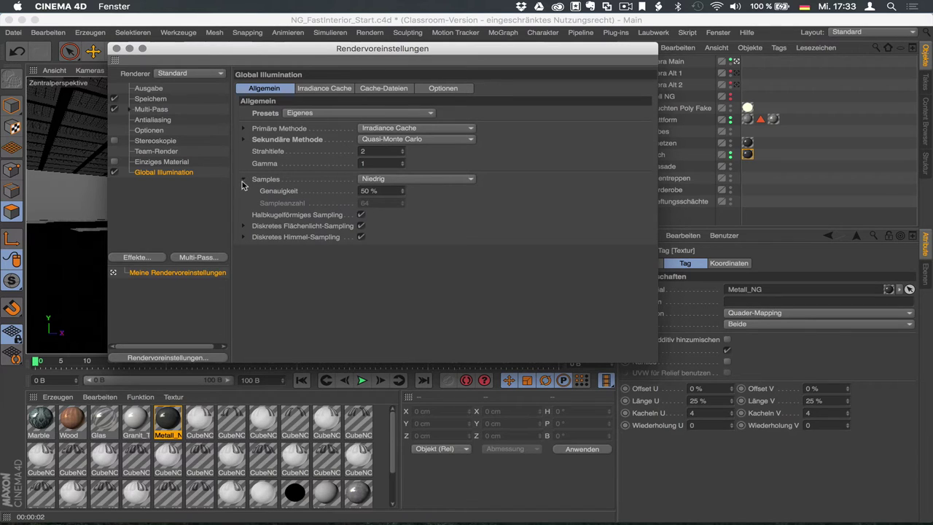
click(243, 180)
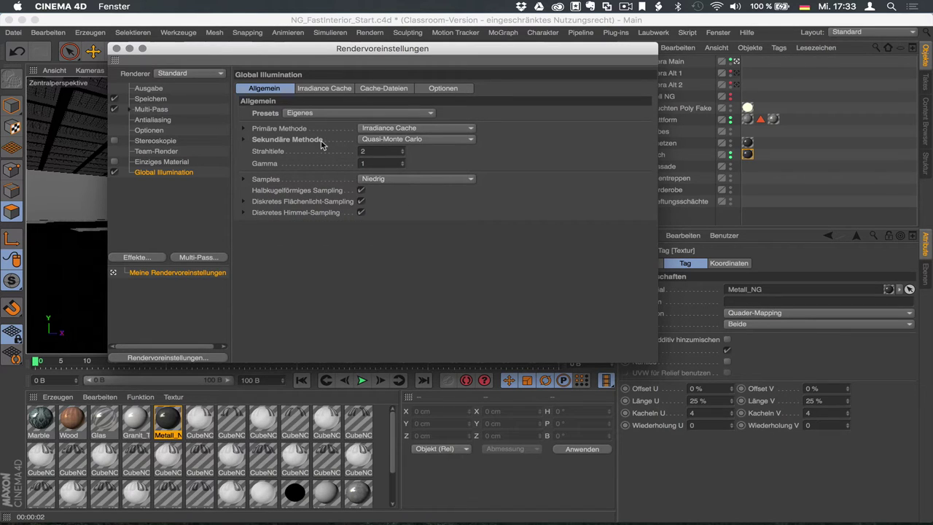
click(117, 49)
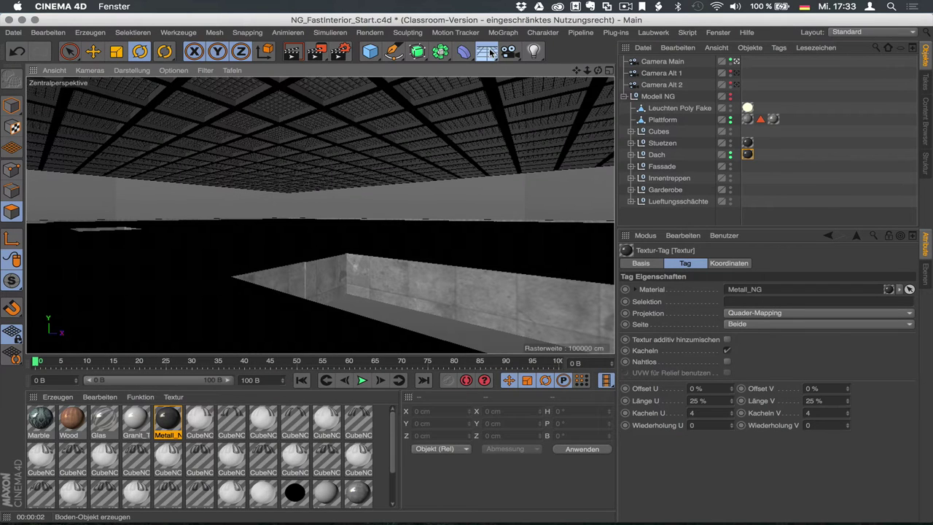
Add a Physikalischer Himmel, view its Zeit und Position settings, and render to the Picture Viewer.
click(491, 53)
click(660, 63)
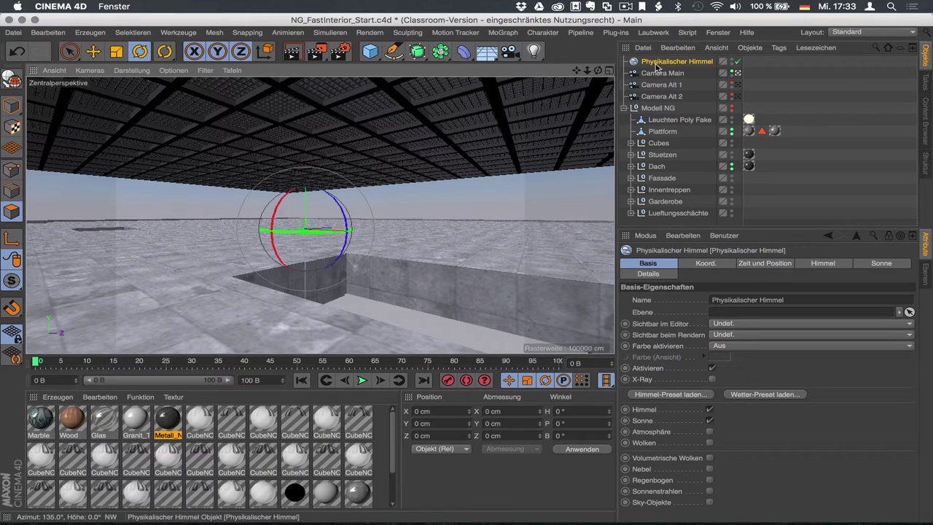
click(764, 263)
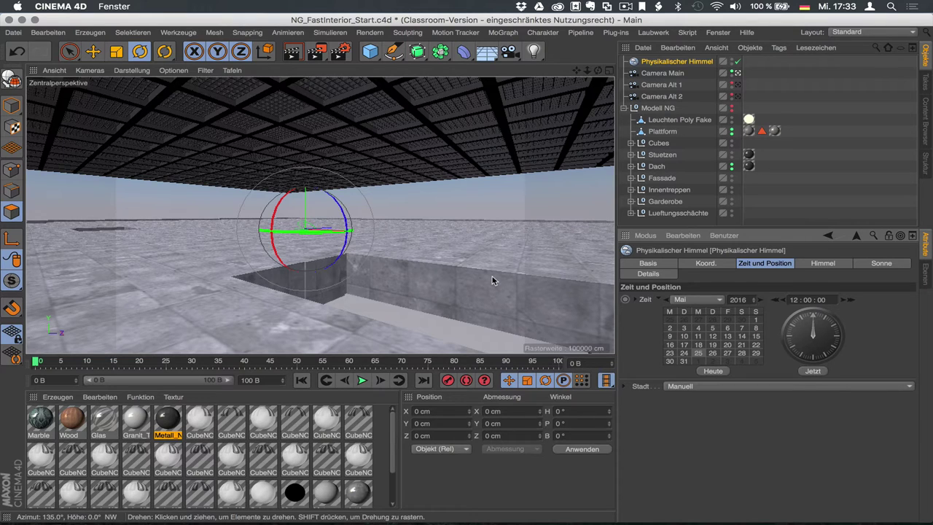
key(shift+r)
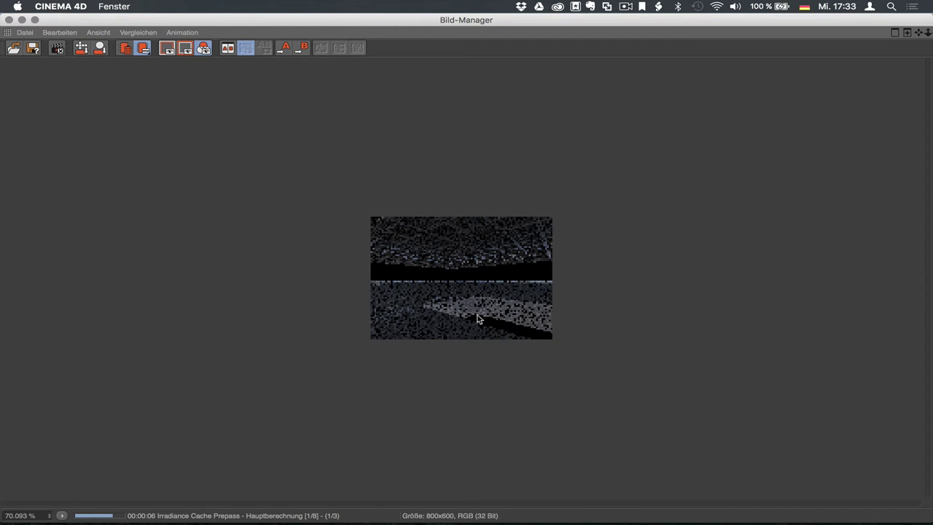
Zoom into the Picture Viewer image, then abort the render via Datei > Rendering abbrechen and confirm.
scroll(479, 319, up, 3)
scroll(479, 319, up, 2)
scroll(479, 318, up, 2)
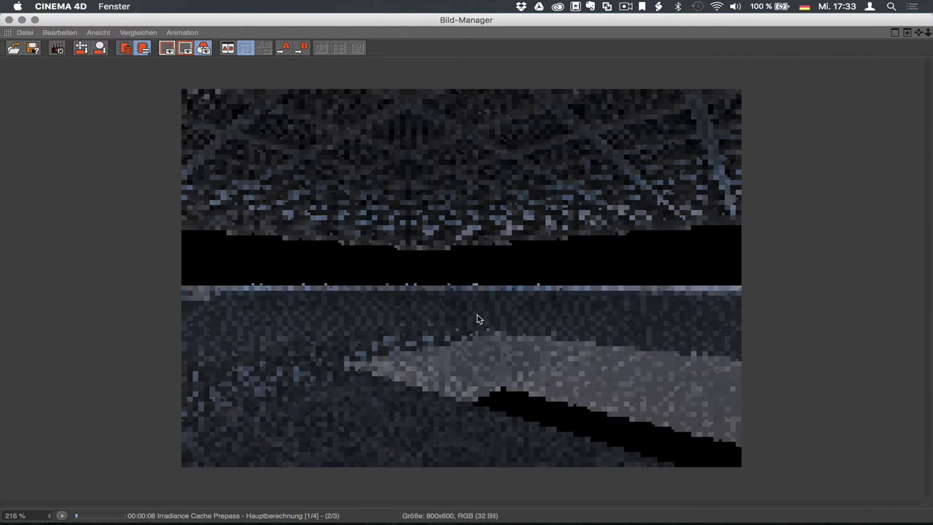
scroll(479, 319, up, 2)
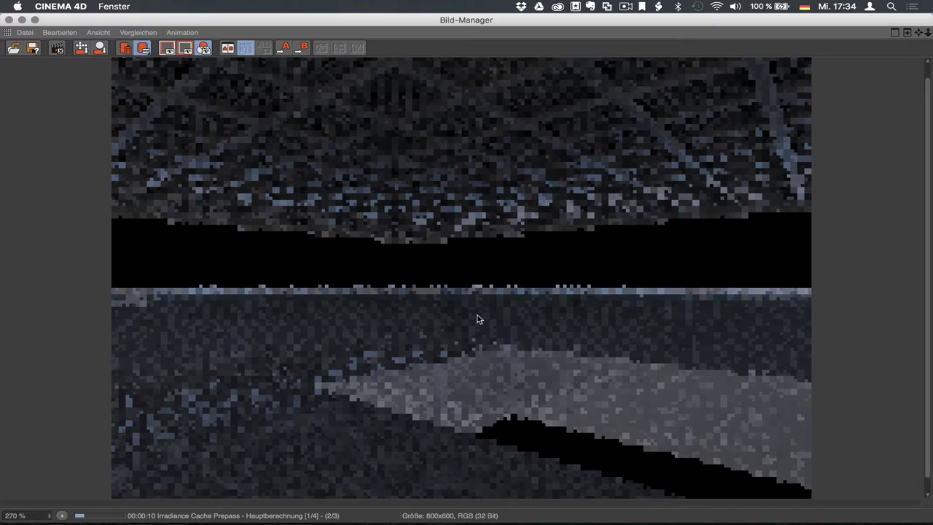
scroll(479, 319, down, 1)
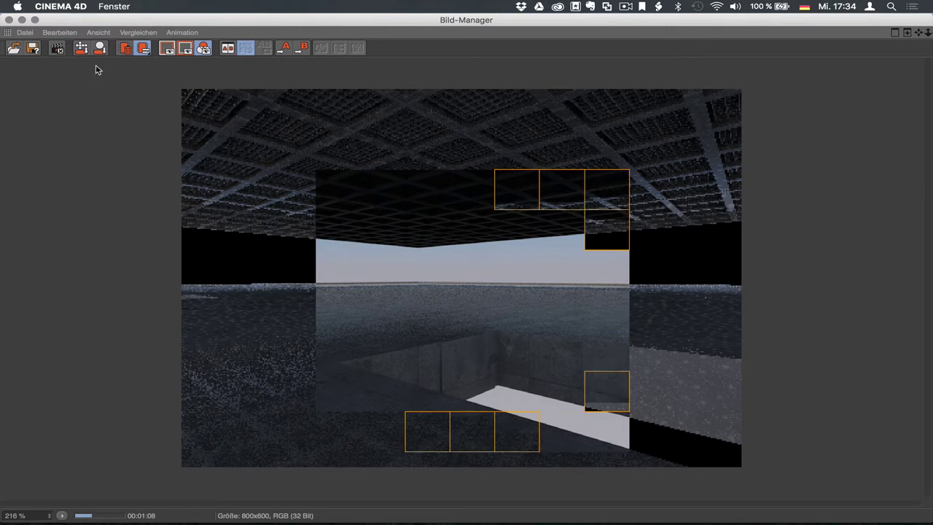
click(25, 32)
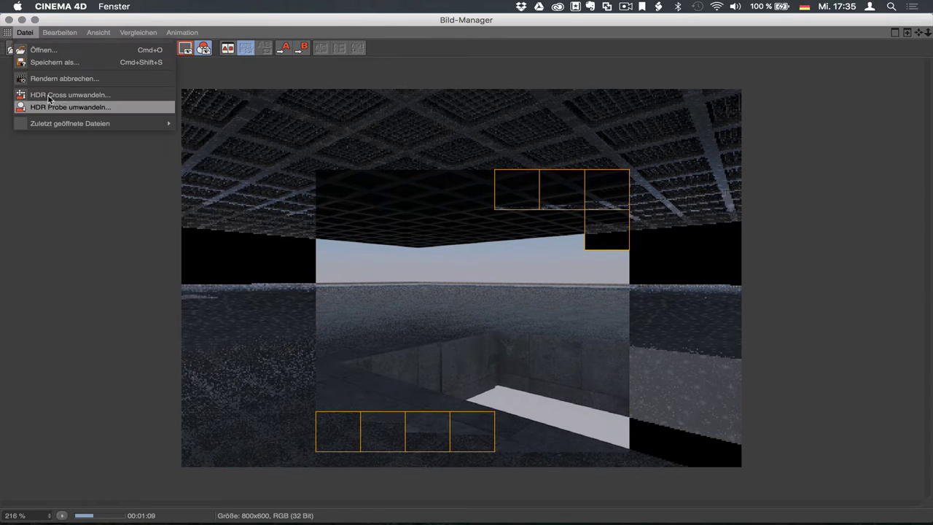
click(90, 82)
click(561, 192)
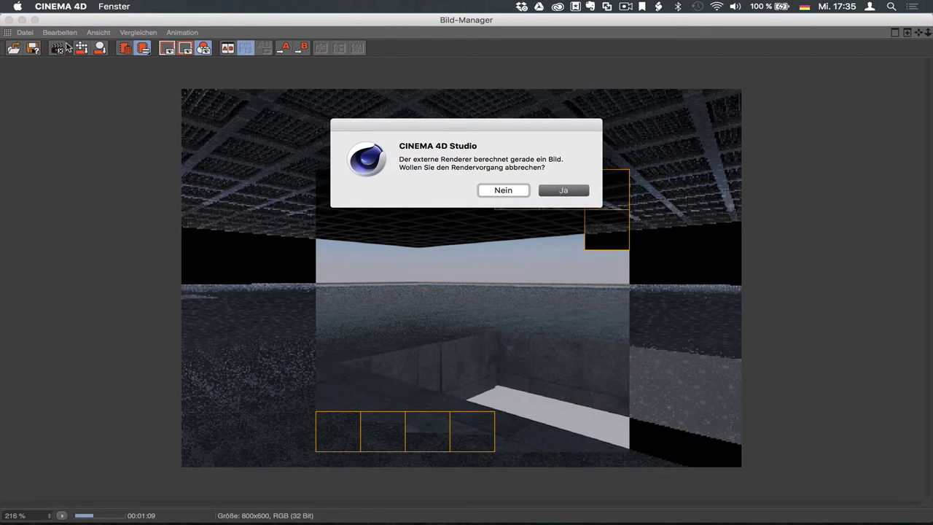
Apply the HDTV 1080 29.97 output preset, lock proportions, and set the height to 540.
click(9, 20)
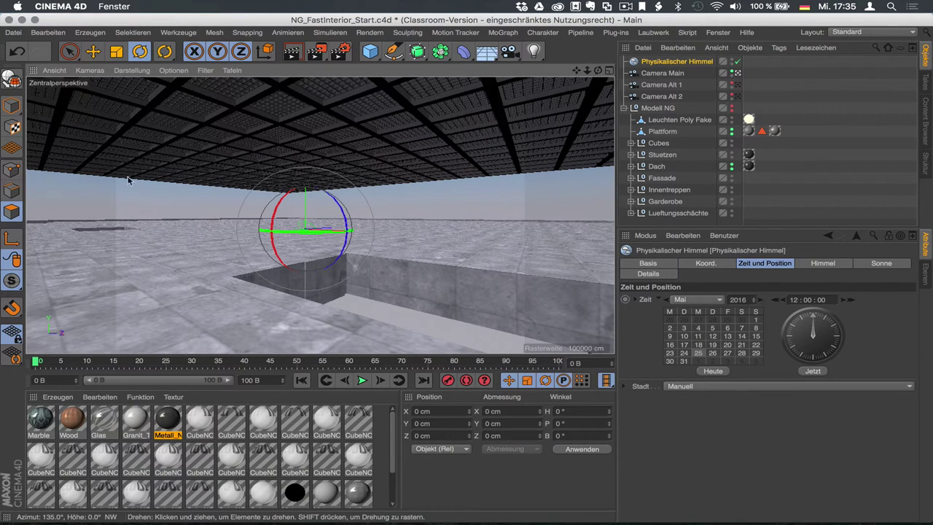
drag(332, 356, 332, 372)
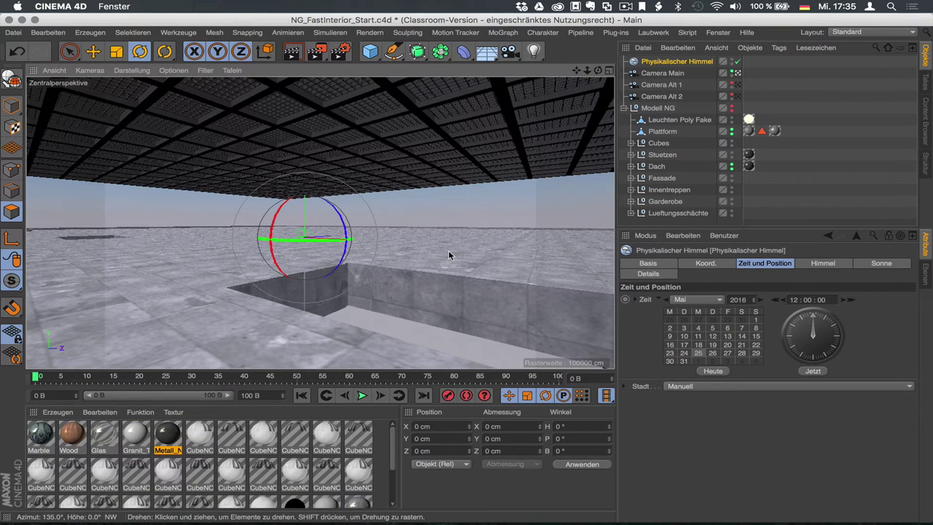
key(ctrl+b)
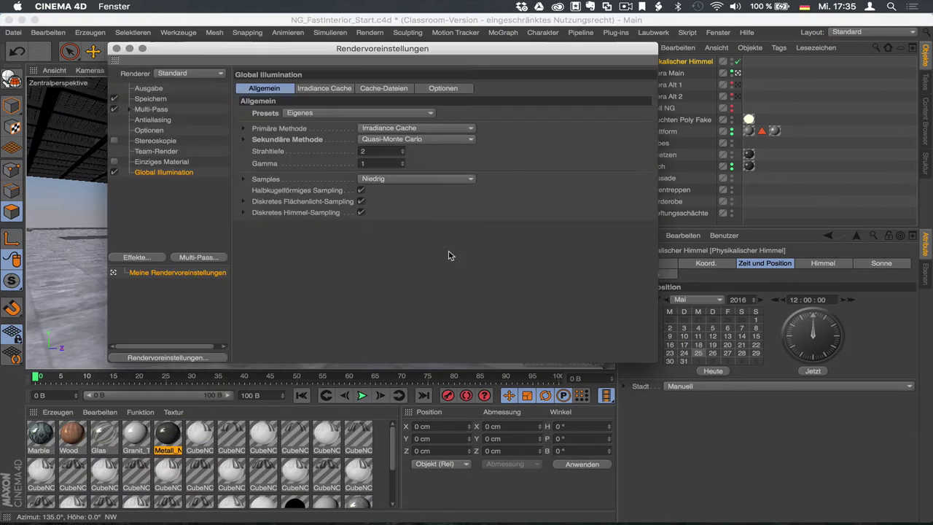
click(149, 88)
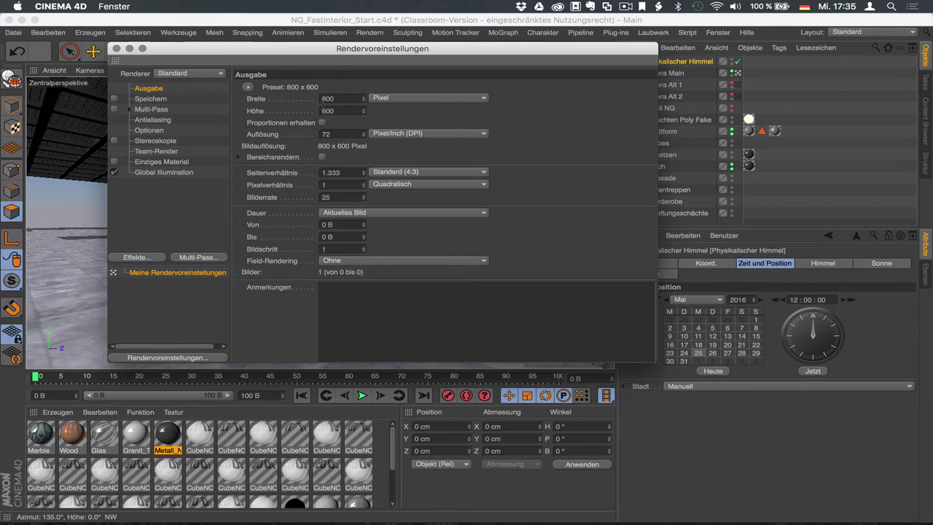
click(249, 87)
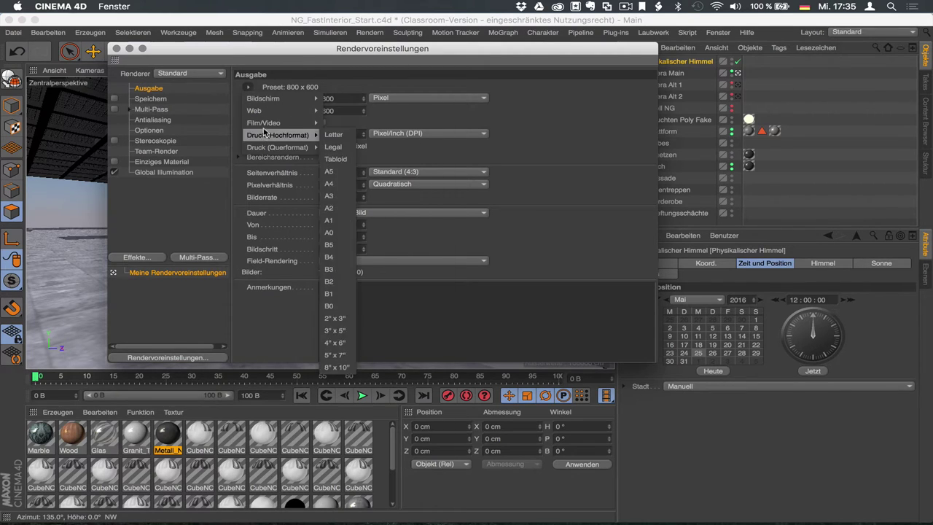
mouse_move(264, 122)
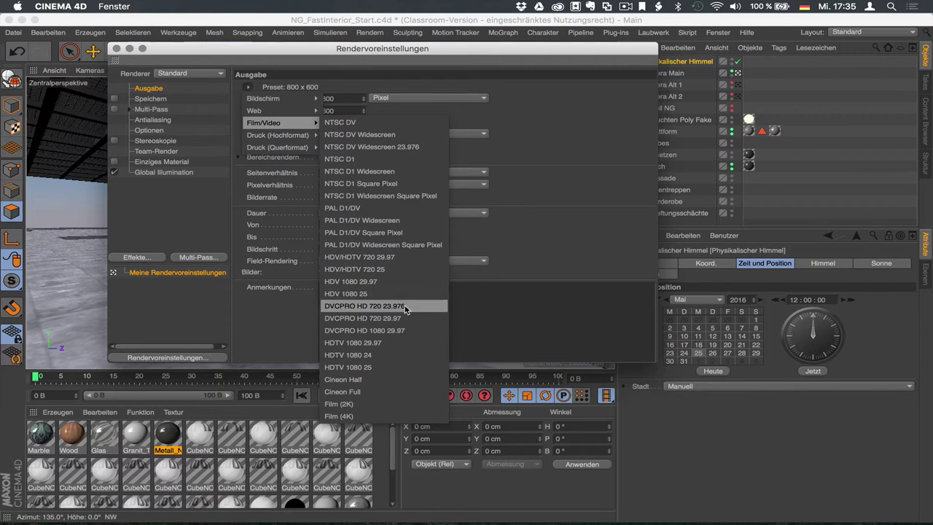
click(380, 344)
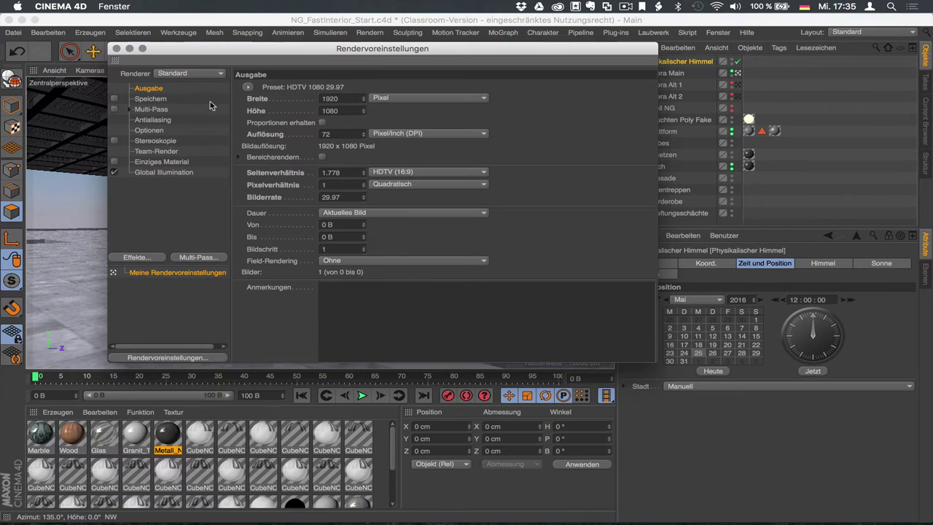
click(322, 123)
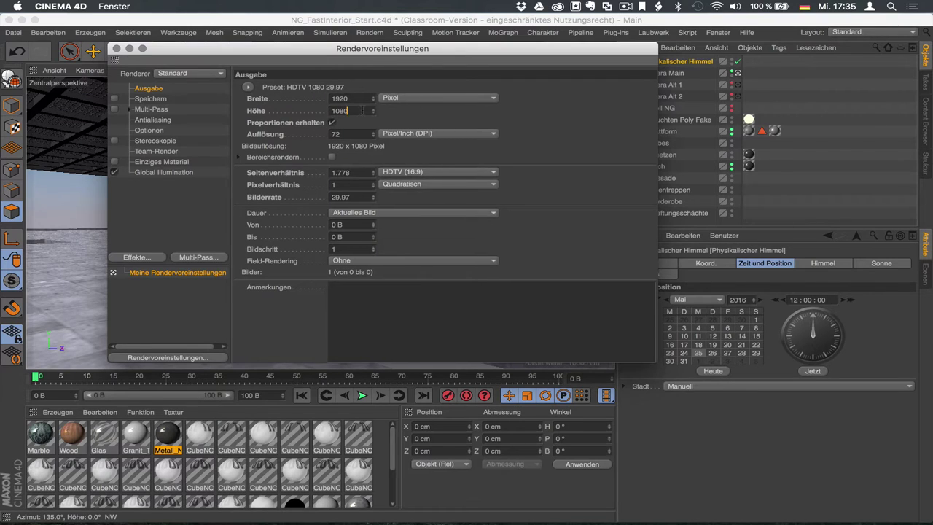
text(540)
key(Return)
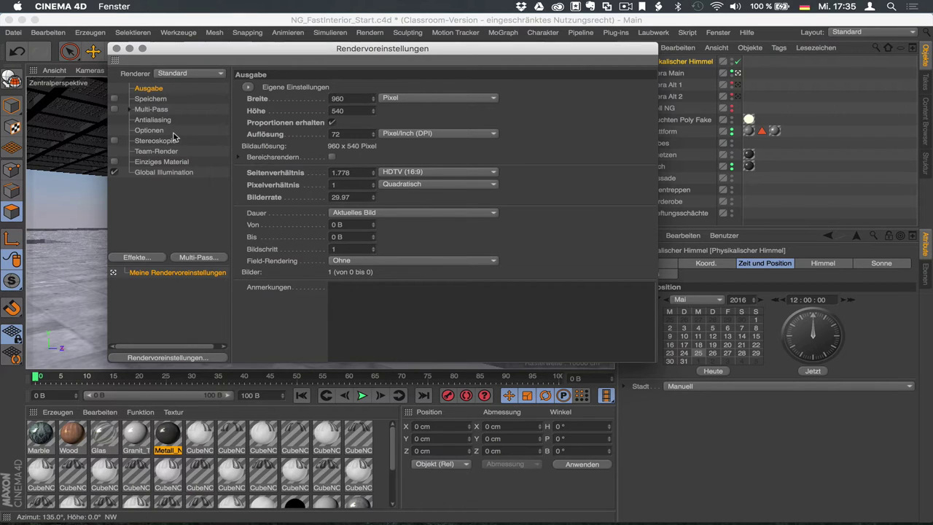
Show the Global Illumination page in the Render Settings list.
click(169, 172)
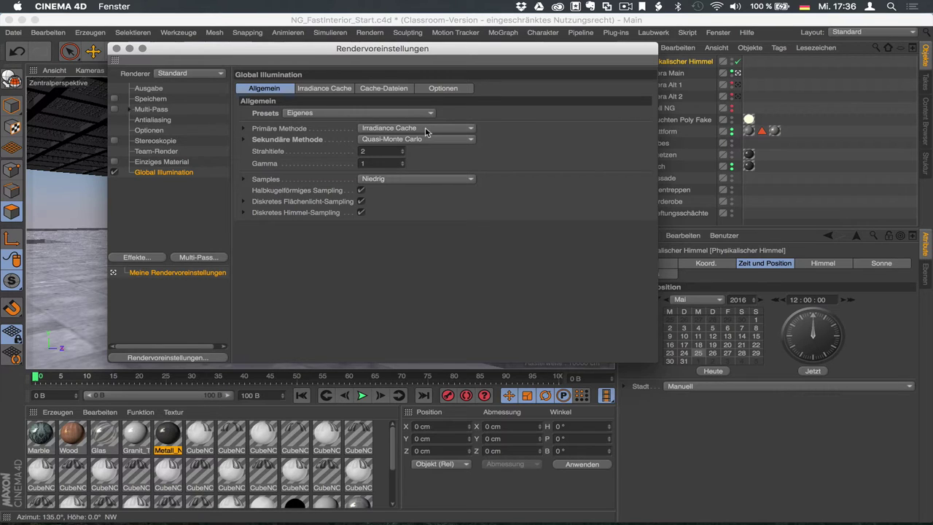
click(427, 130)
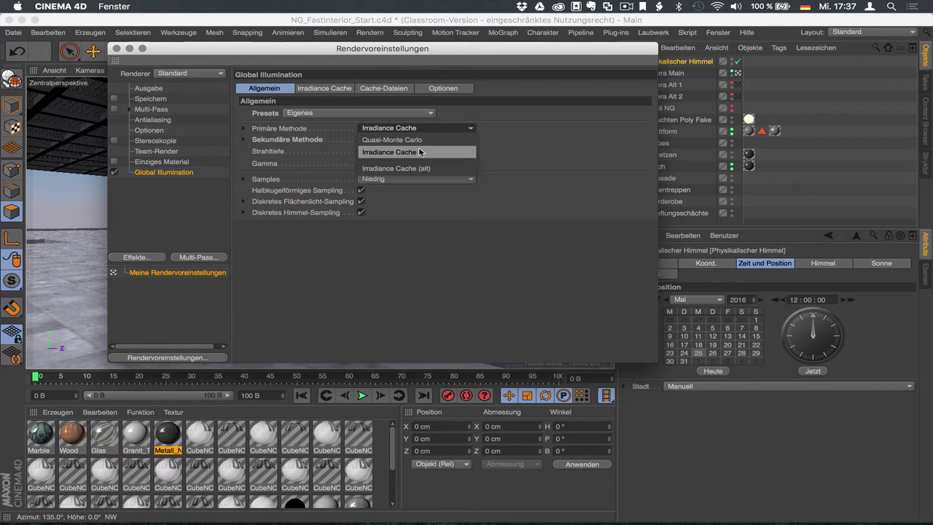
click(420, 152)
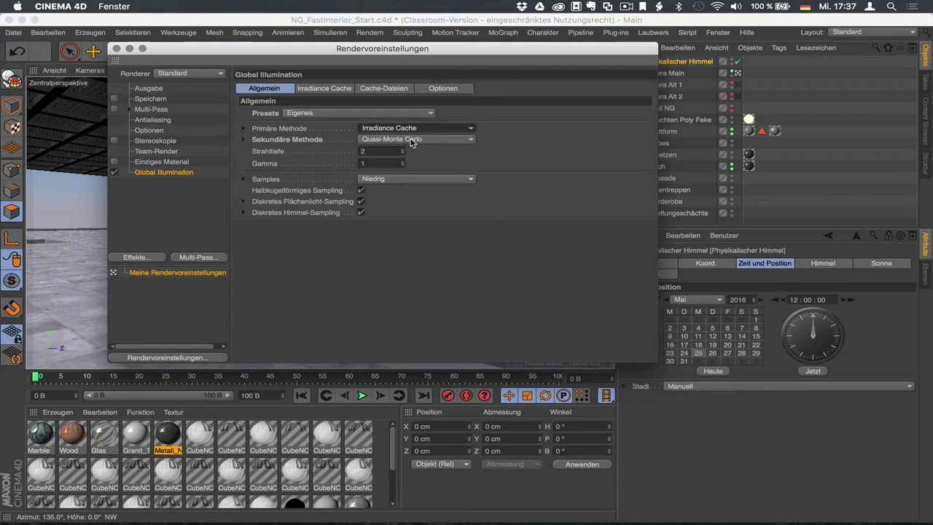
click(412, 139)
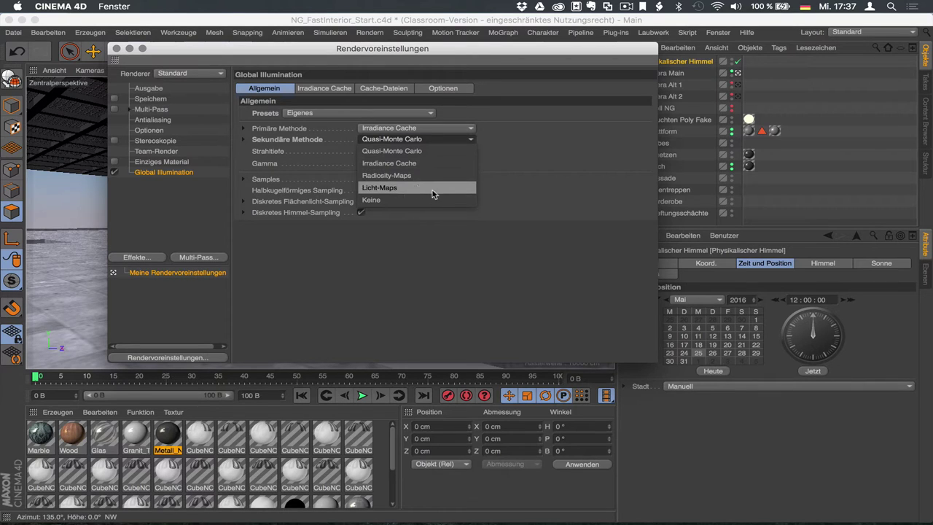
click(404, 155)
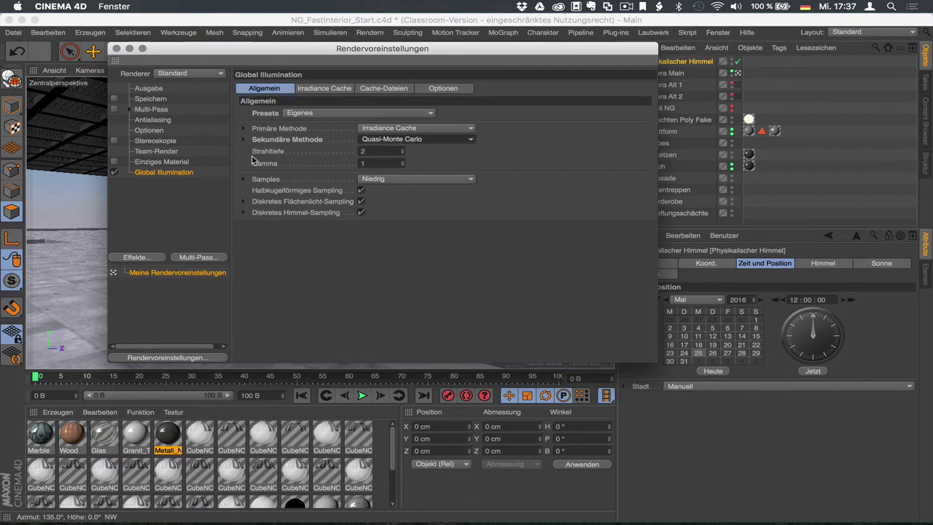
click(395, 155)
drag(261, 50, 428, 127)
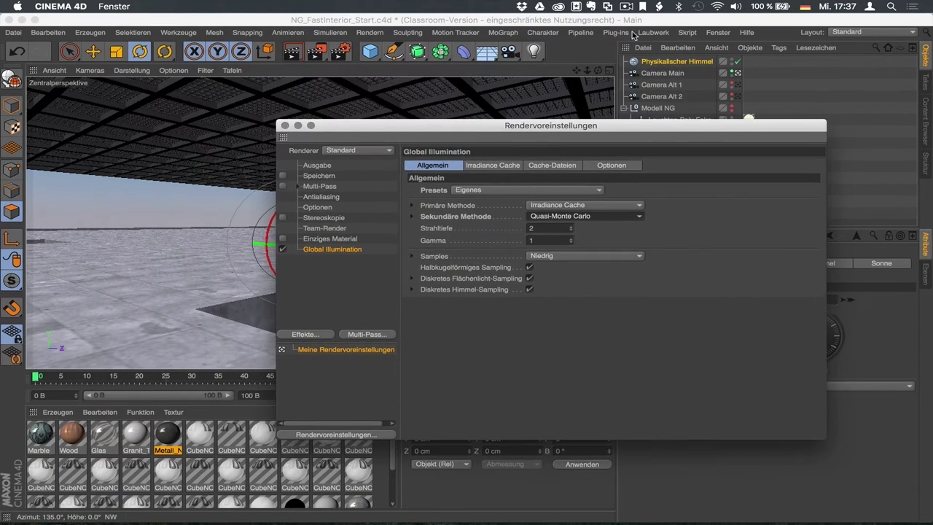
click(718, 32)
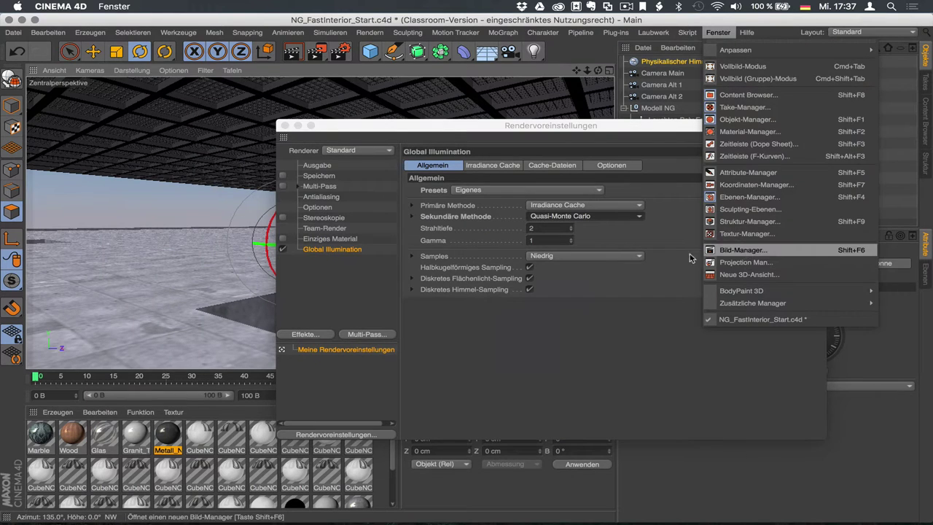
click(729, 257)
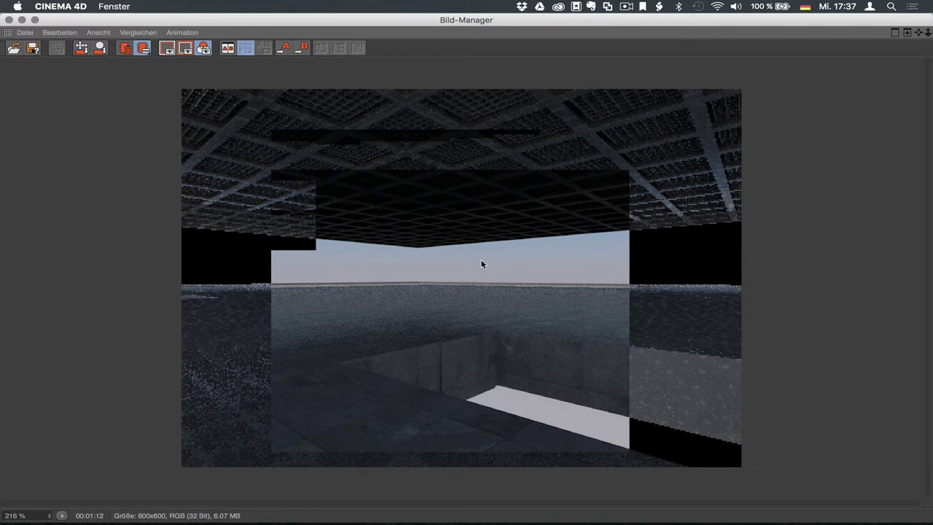
click(22, 20)
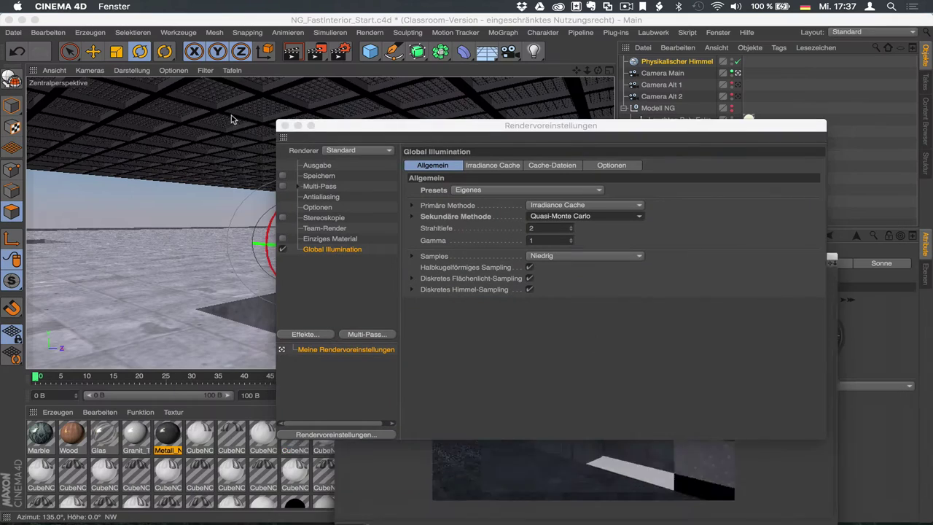
Show the Antialiasing page, keep Antialiasing at Geometrie, and move the window up-left.
click(322, 198)
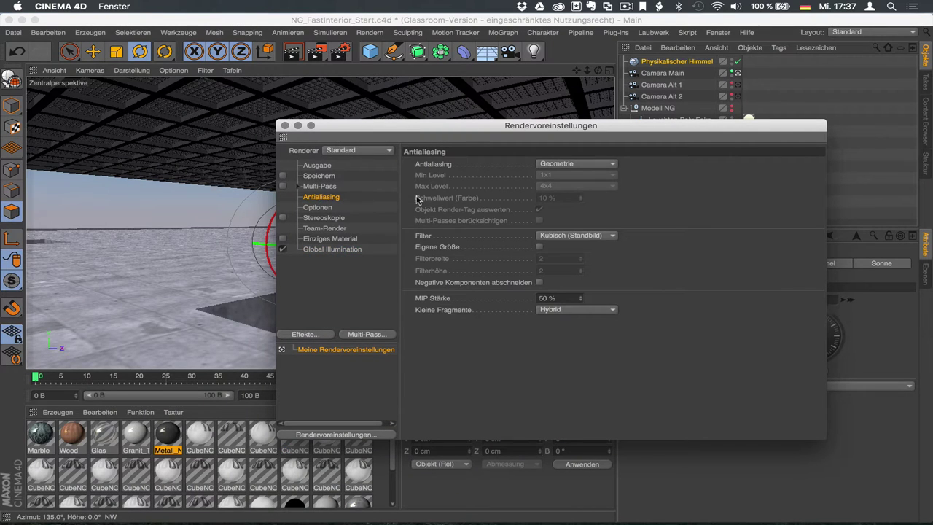
click(588, 164)
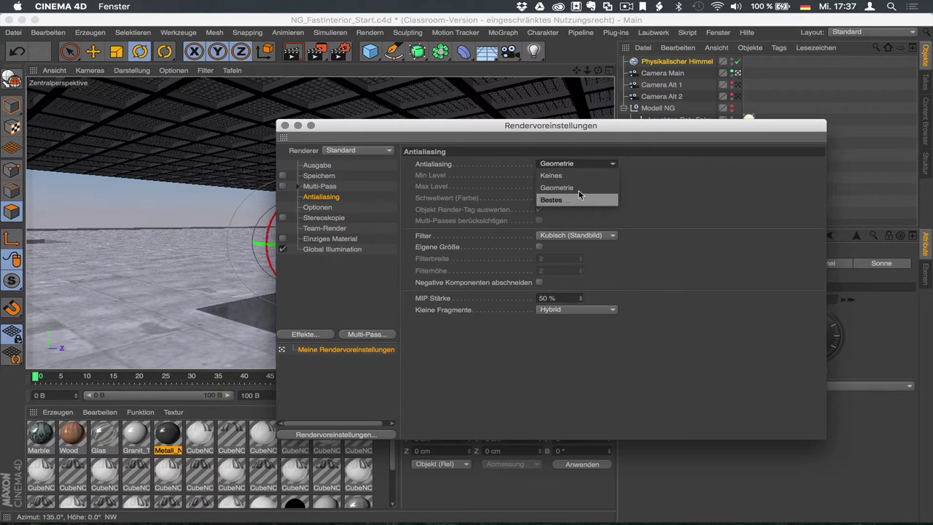
click(638, 175)
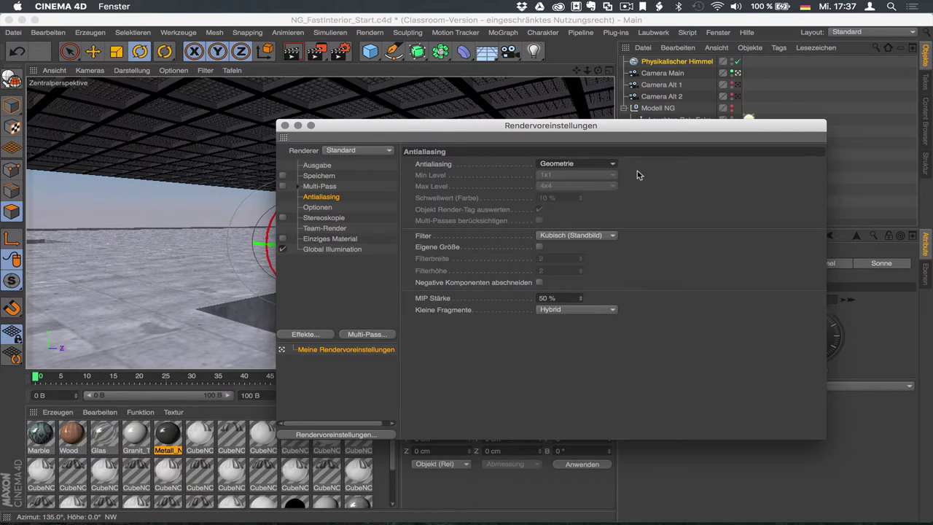
drag(595, 127, 509, 70)
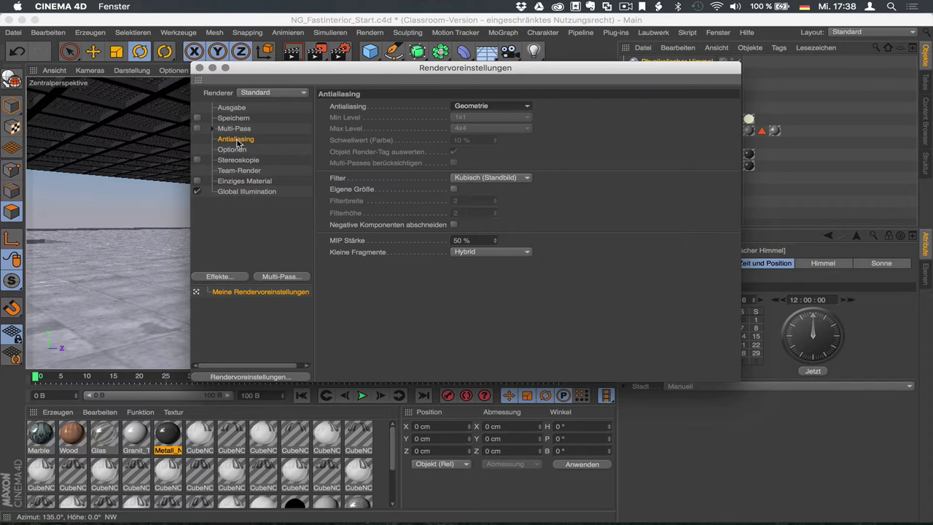
Change the renderer from Standard to Physikalisch and show its Physikalisch settings page.
click(266, 95)
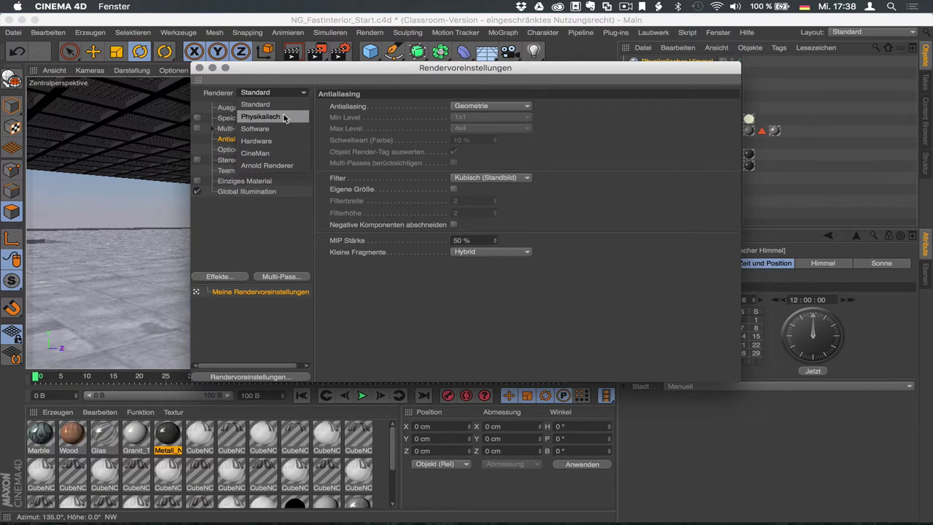
click(284, 119)
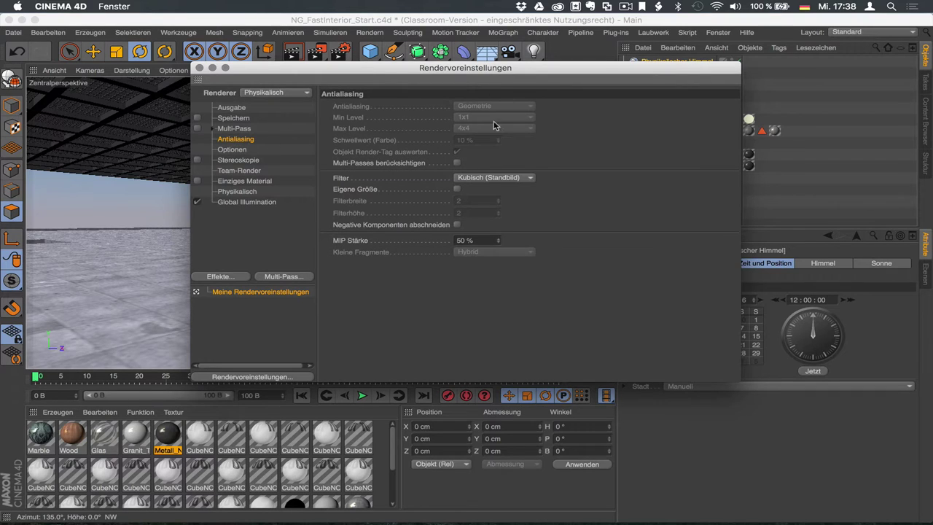
click(241, 193)
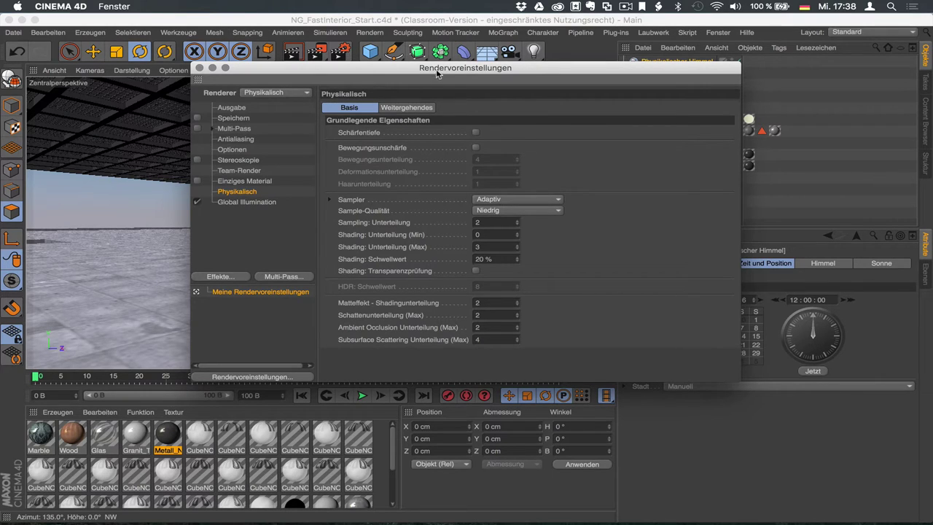
drag(437, 69, 431, 42)
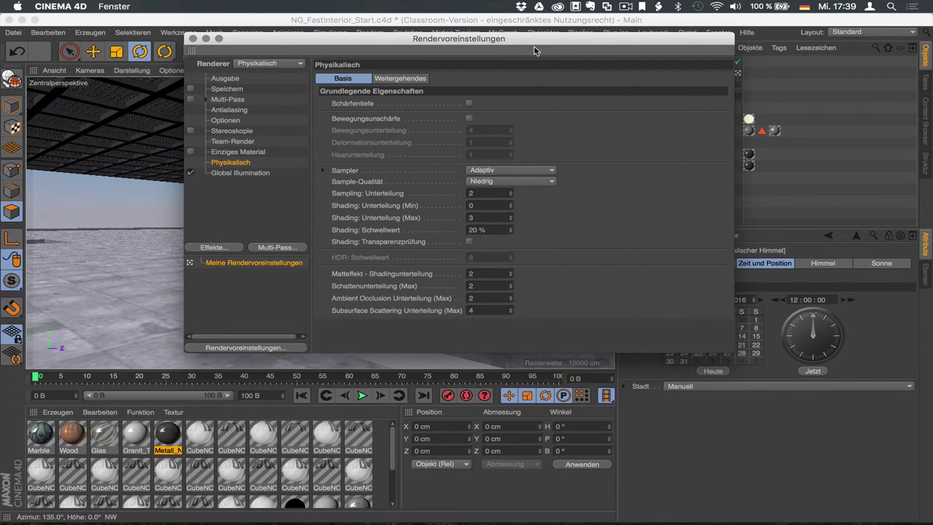
drag(534, 50, 531, 31)
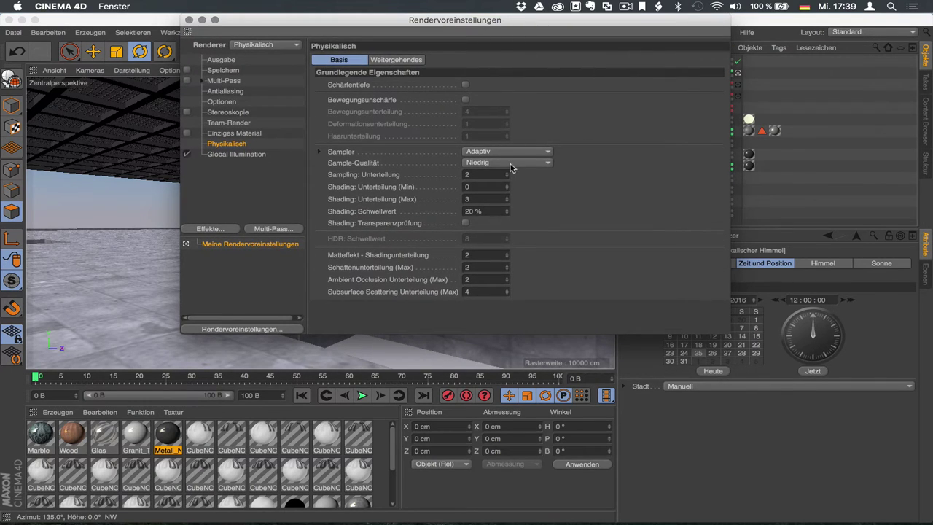
click(486, 152)
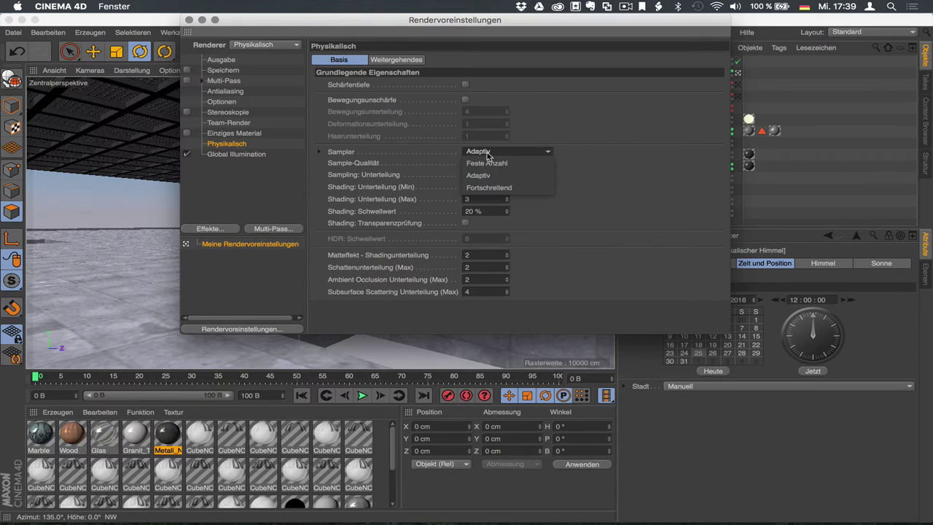
click(493, 173)
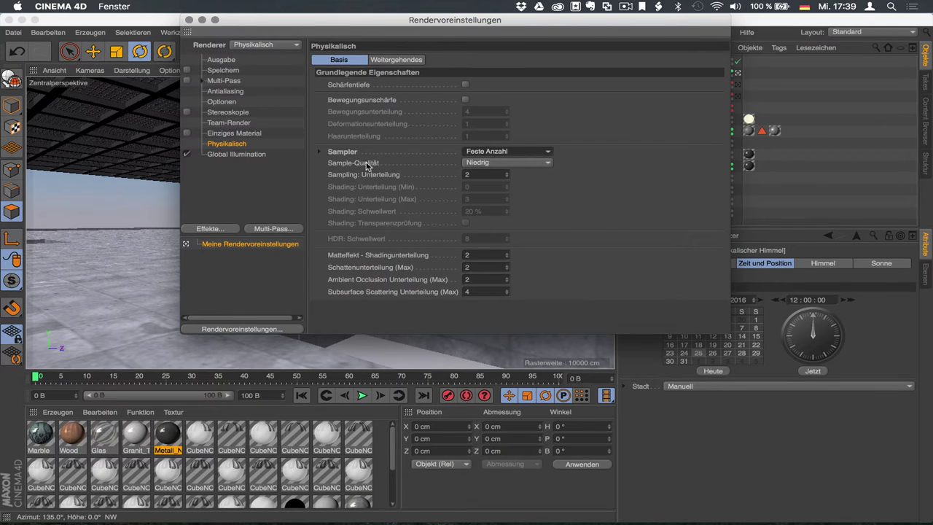
click(534, 151)
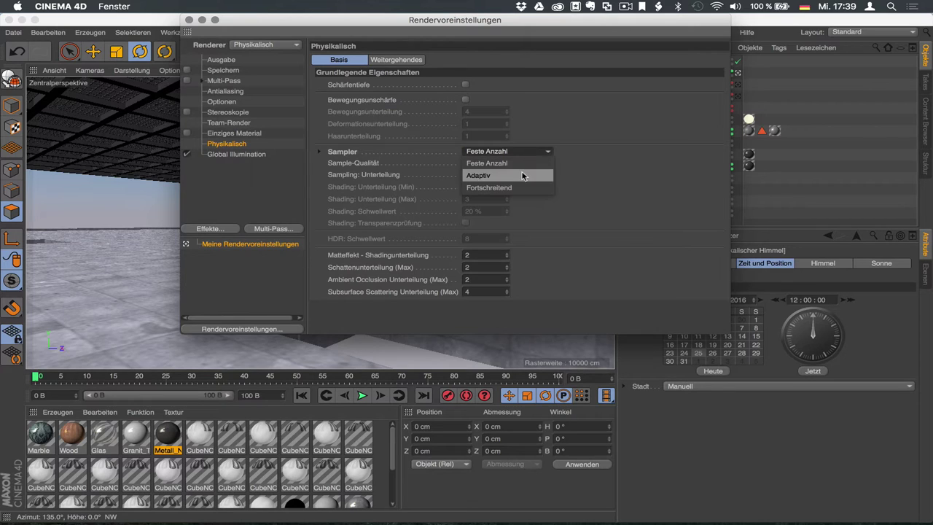
click(522, 176)
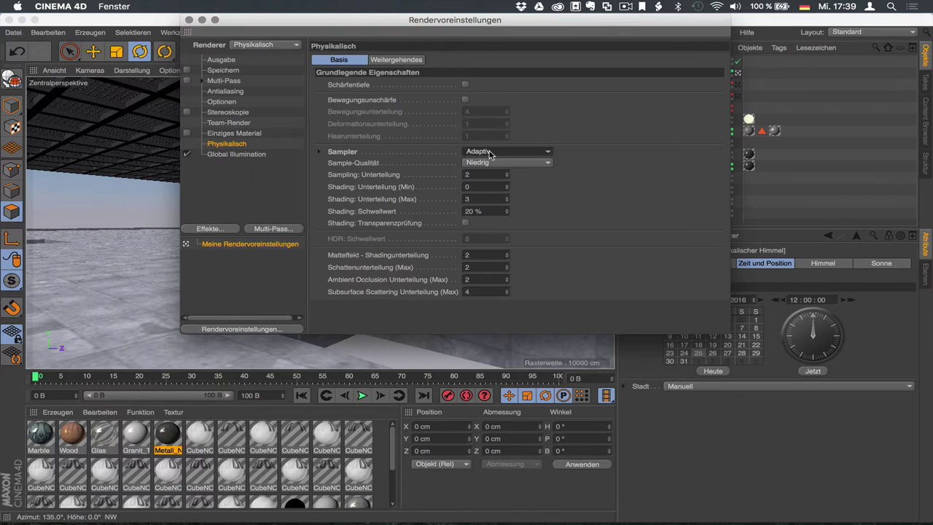
Switch the sampler to Feste Anzahl and set Sampling, Blurriness, Shadow and AO subdivisions to 0.
click(488, 153)
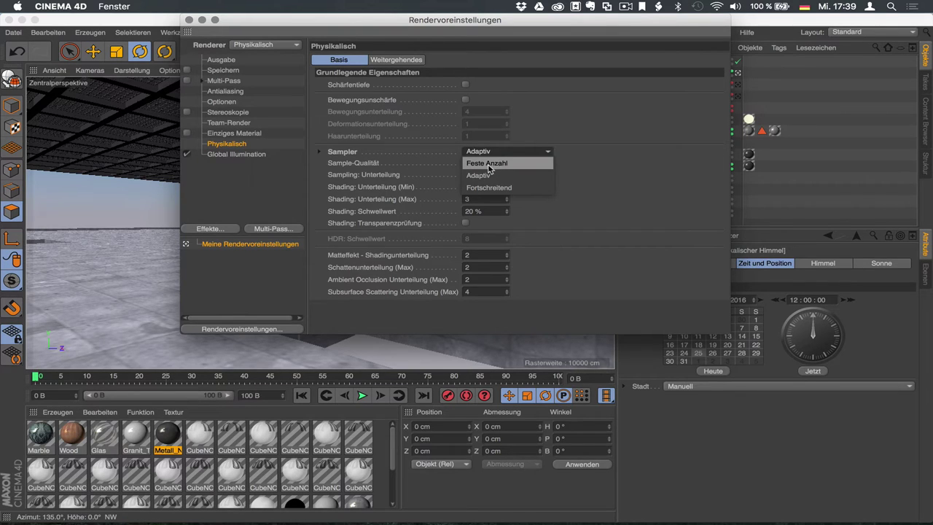
click(487, 153)
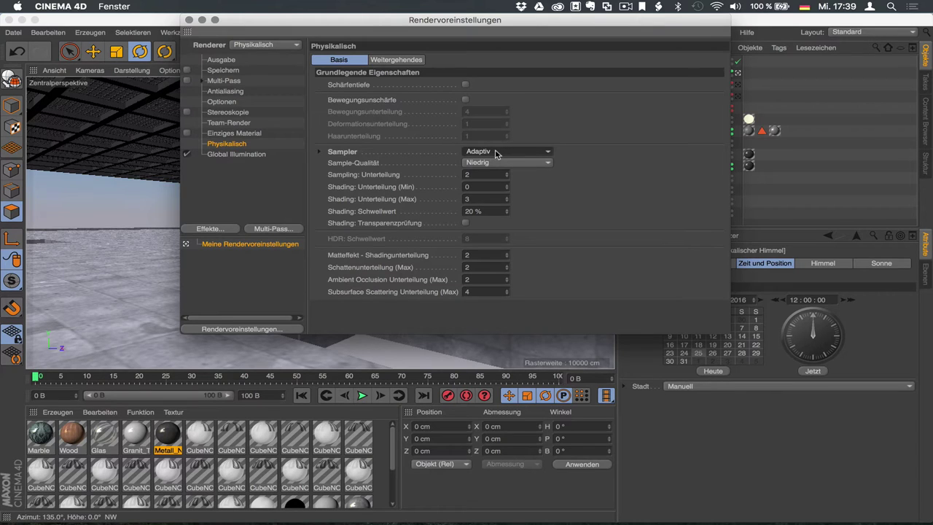
click(495, 153)
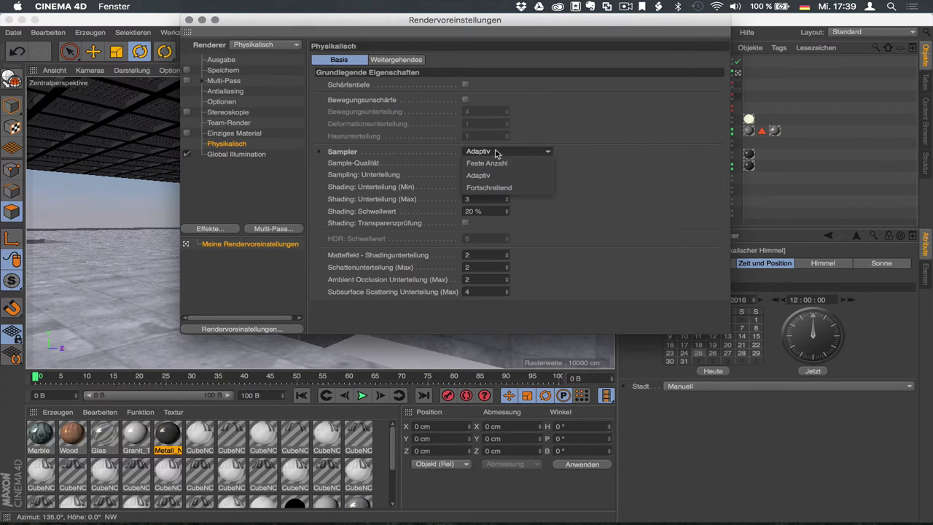
click(495, 163)
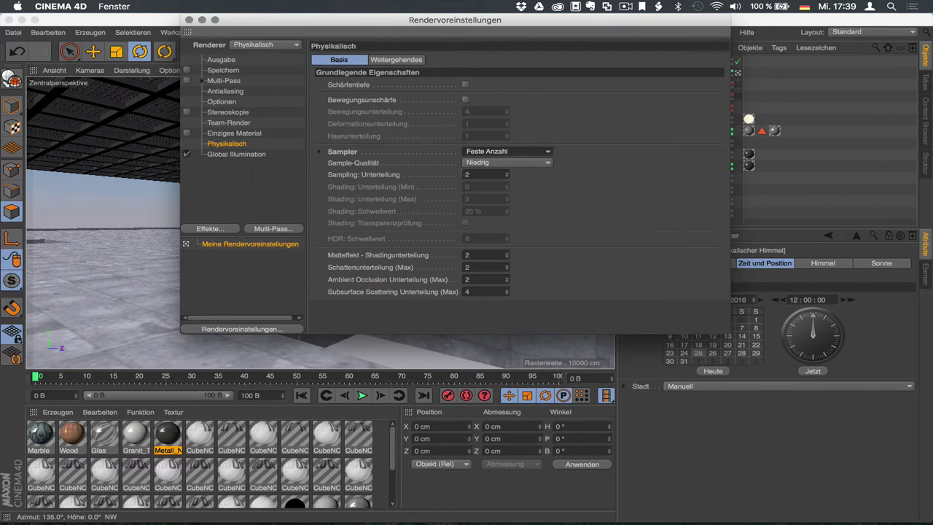
double_click(479, 175)
text(0)
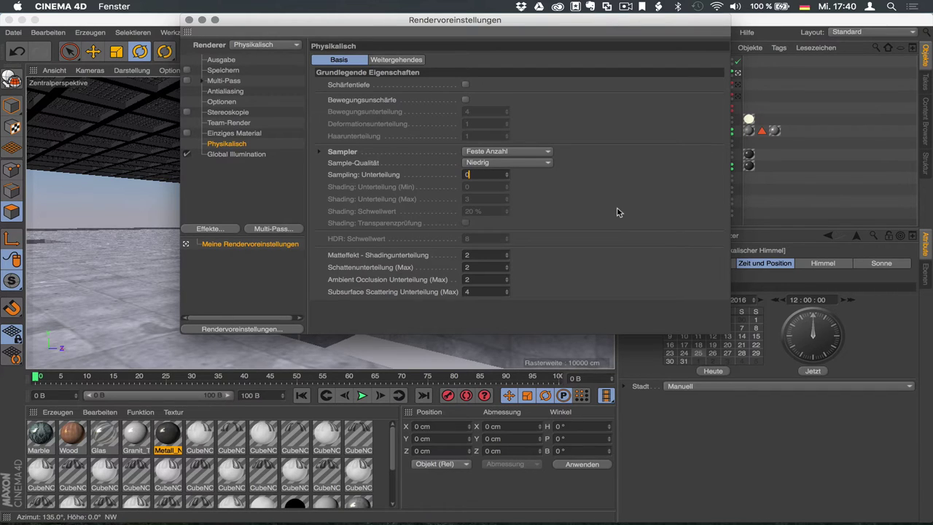
key(Return)
key(Tab)
text(0)
key(Tab)
text(0)
key(Tab)
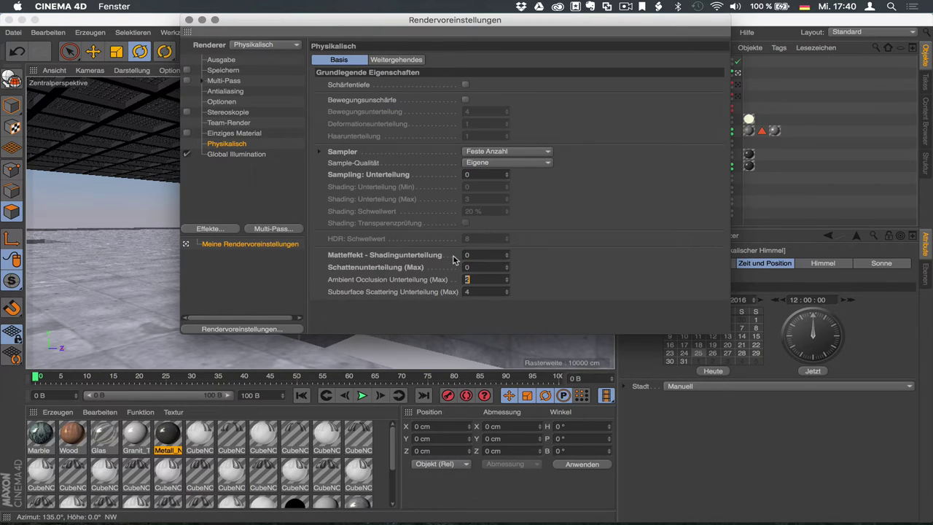
text(0)
key(Tab)
text(0)
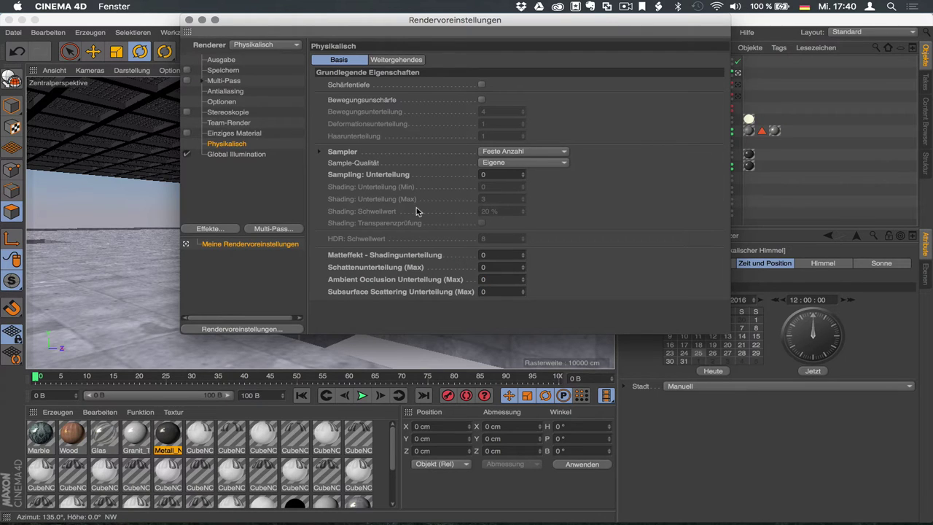
Review the advanced physical options and the 960 × 540 output, ending on Global Illumination.
click(402, 62)
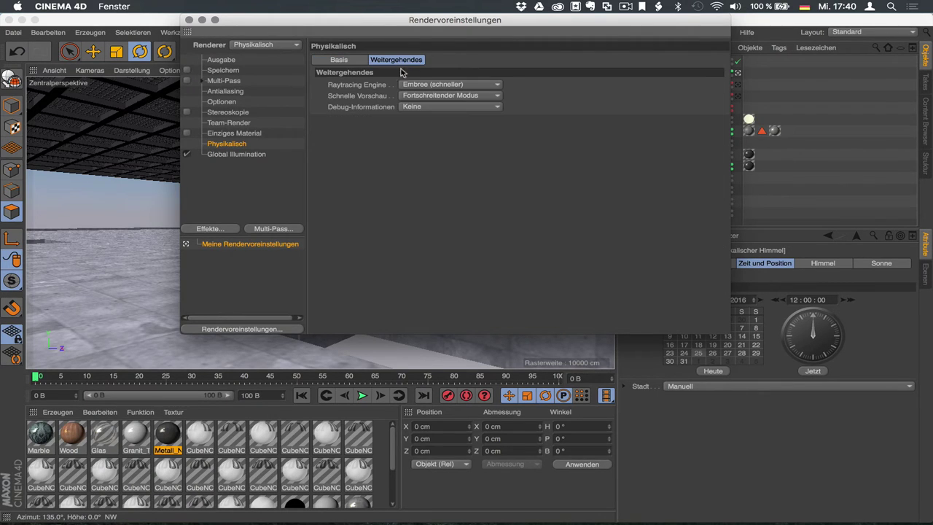
click(350, 60)
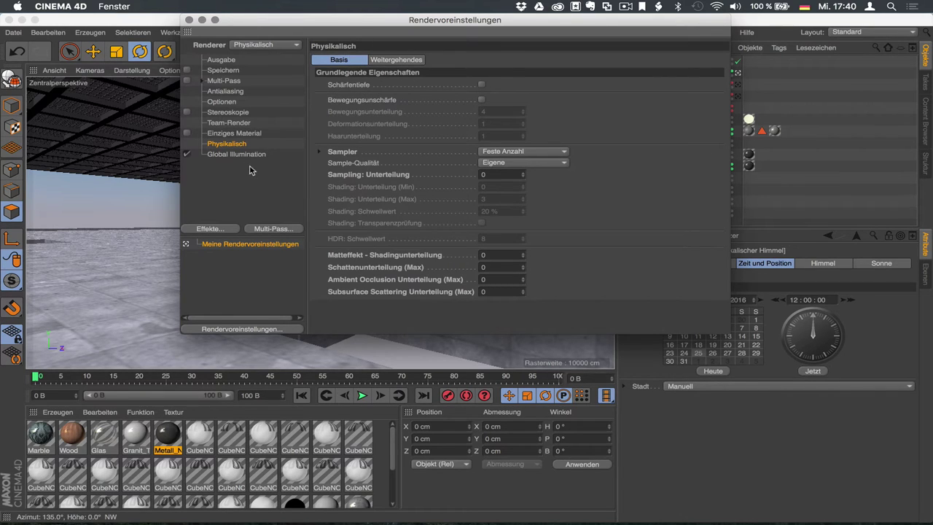
click(227, 60)
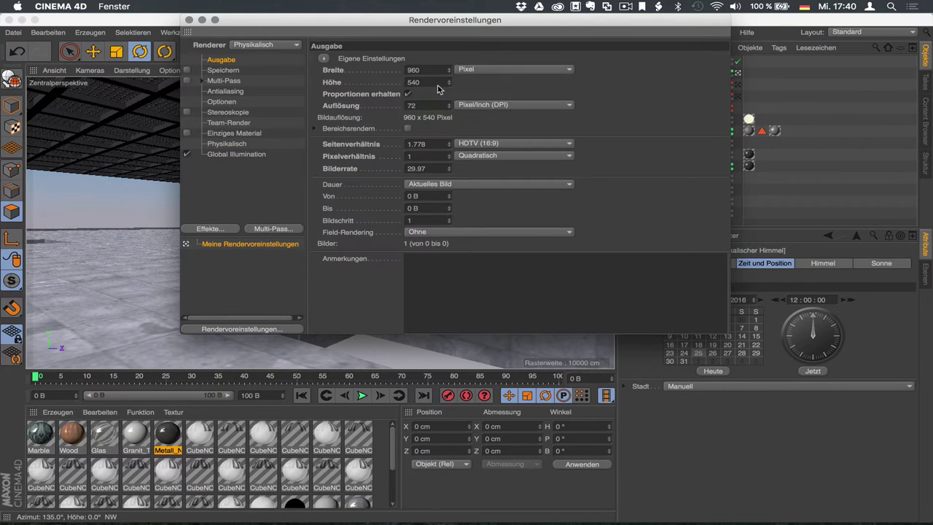
click(227, 154)
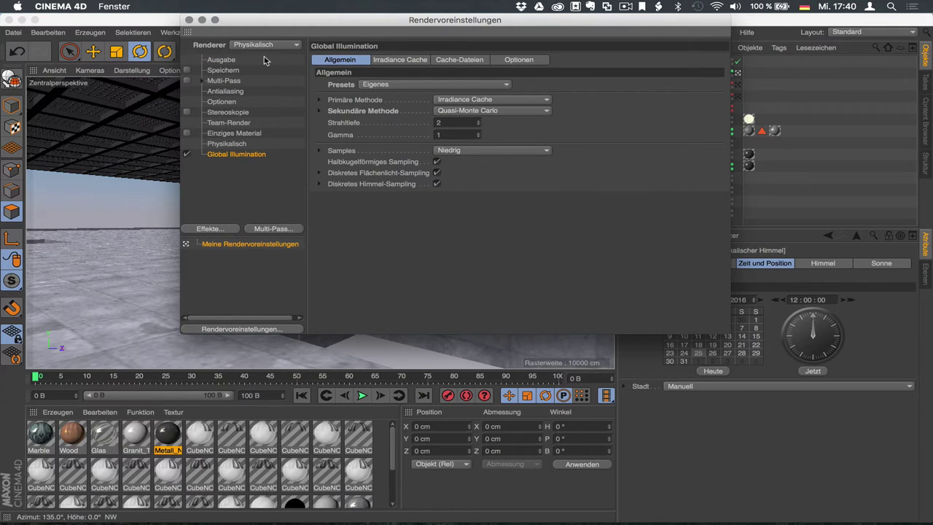
Render the hall to a 960 × 540 image in the Picture Viewer, then close it.
click(189, 20)
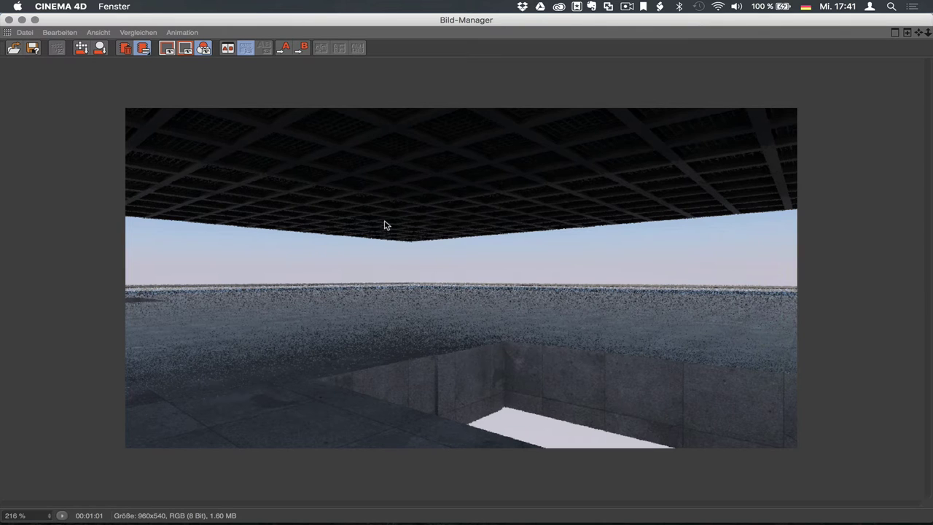
click(22, 20)
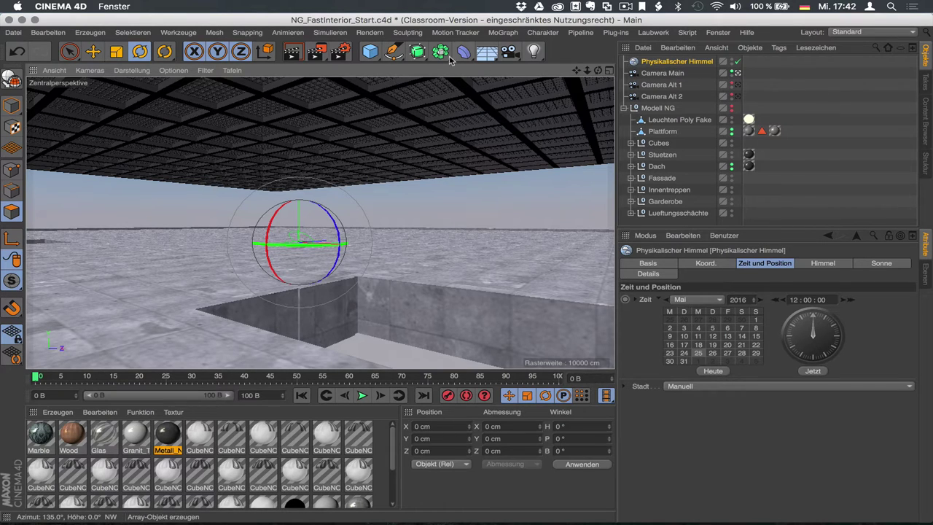
Add a plain Himmel sky object from the environment objects flyout.
click(485, 60)
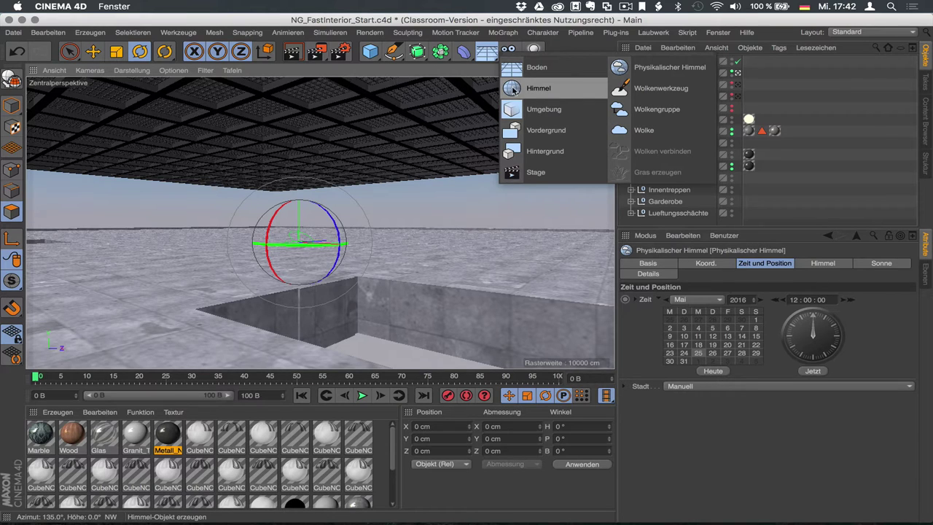
click(515, 87)
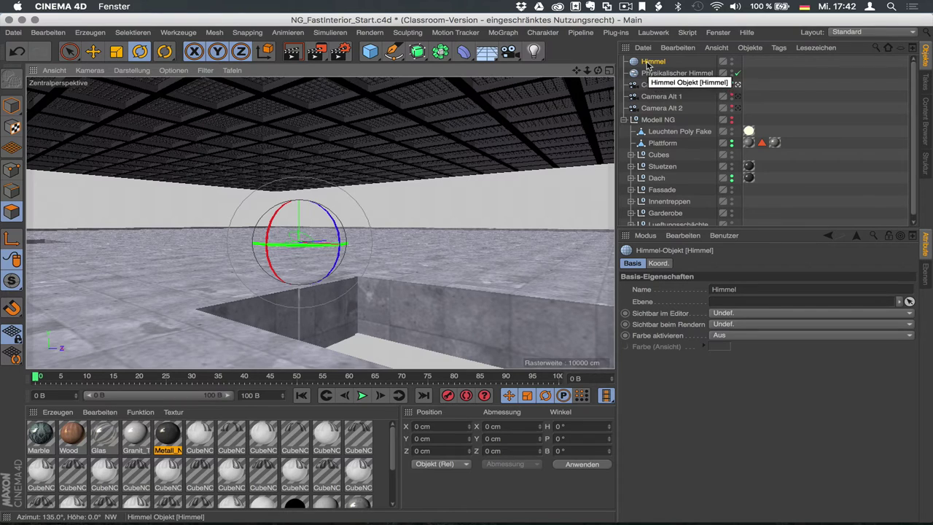
click(58, 412)
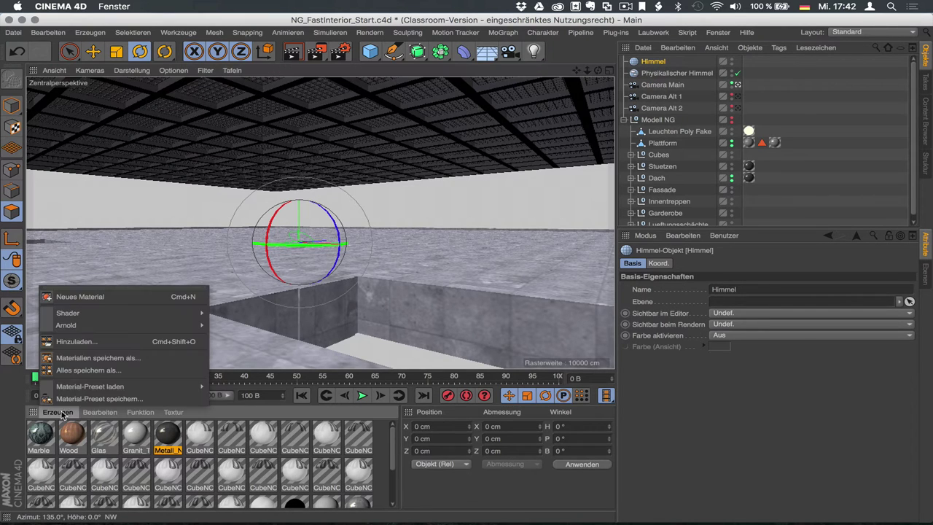
Create a new default material and rename it HDRI in its Basis properties.
click(76, 300)
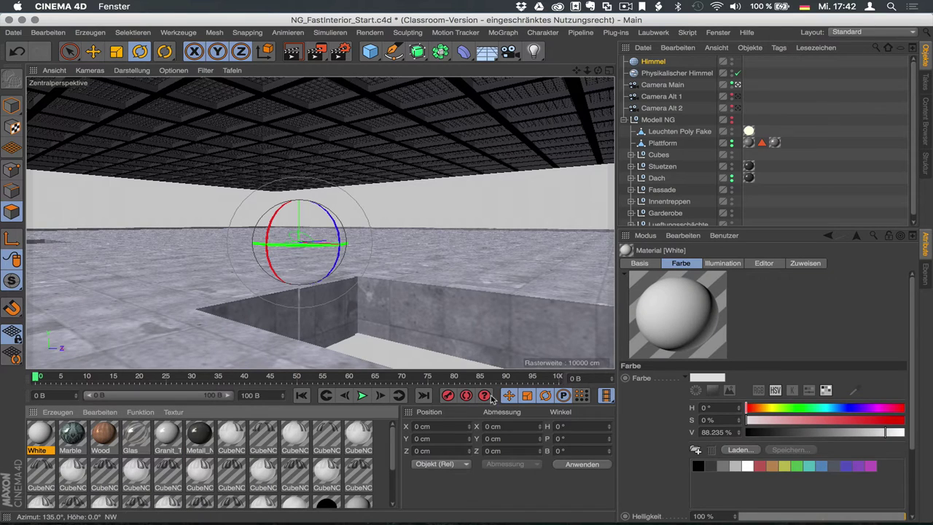
click(646, 266)
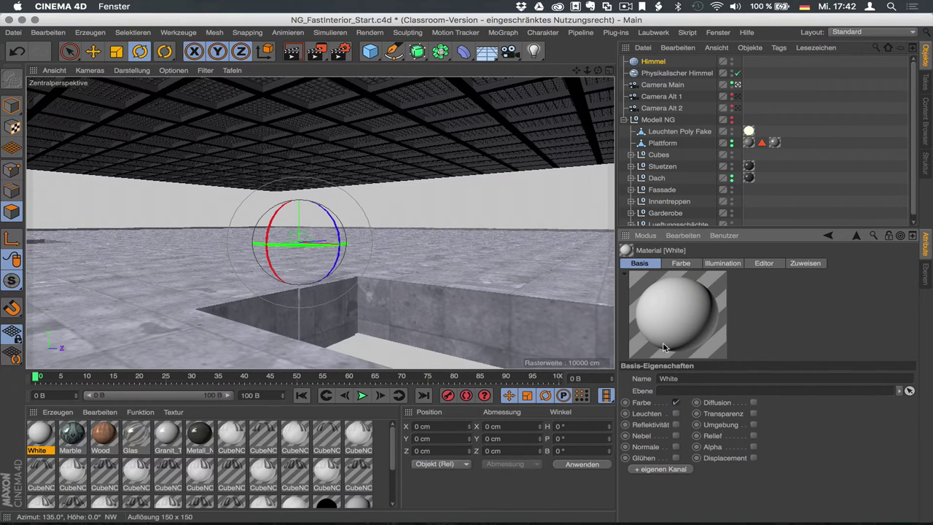
double_click(684, 378)
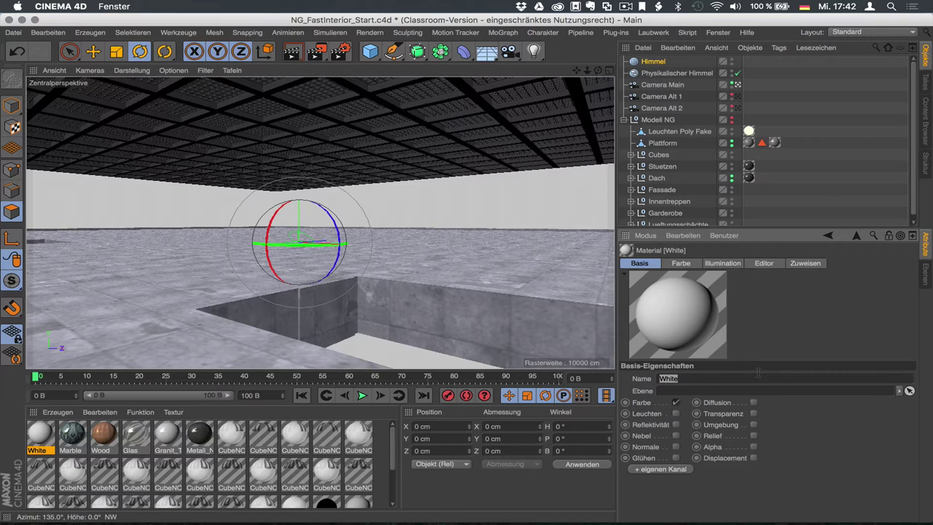
text(HDR)
text(I)
key(Return)
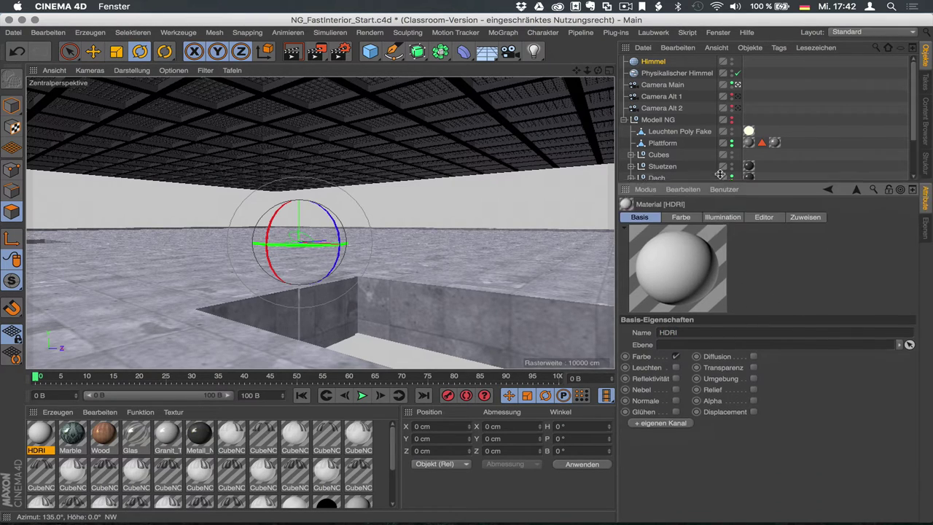
drag(719, 231, 727, 126)
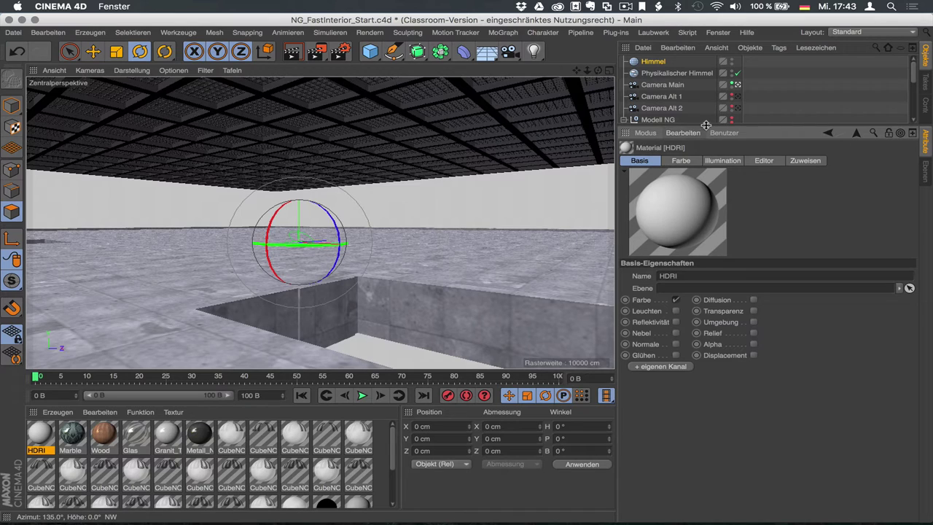
drag(706, 125, 708, 139)
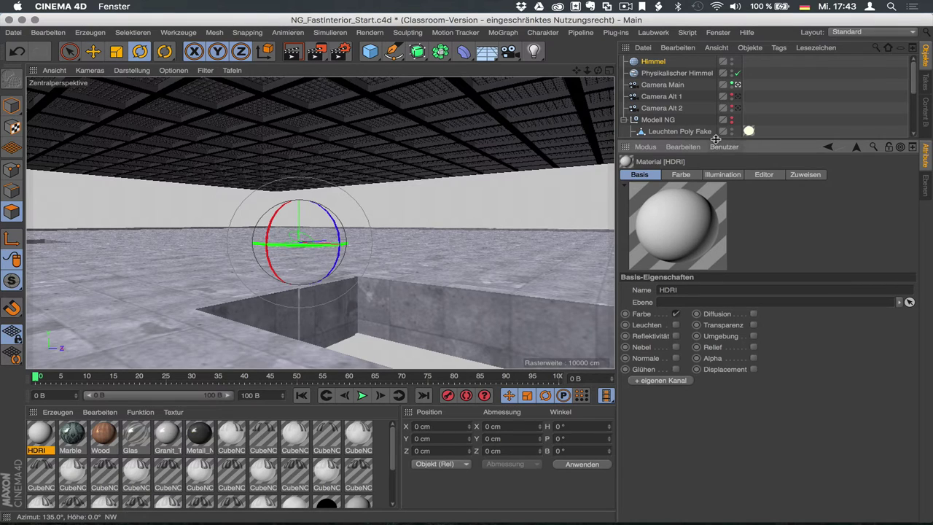
Drag the HDRI material onto the Himmel sky object and view its texture tag settings.
drag(715, 138, 716, 156)
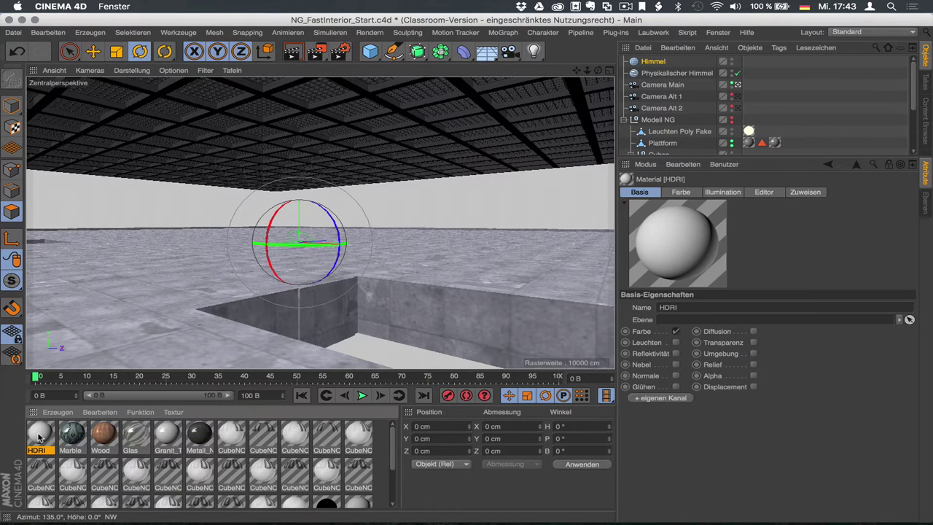
drag(39, 436, 648, 62)
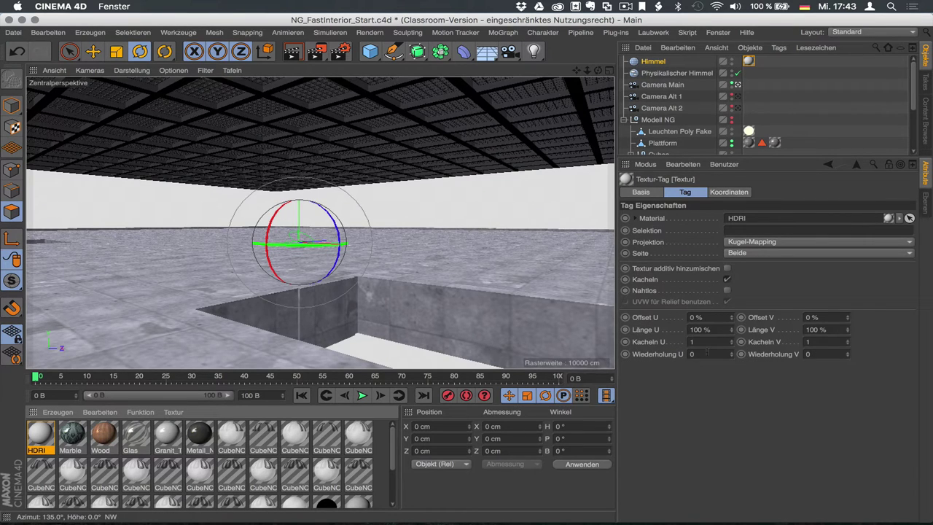
double_click(750, 63)
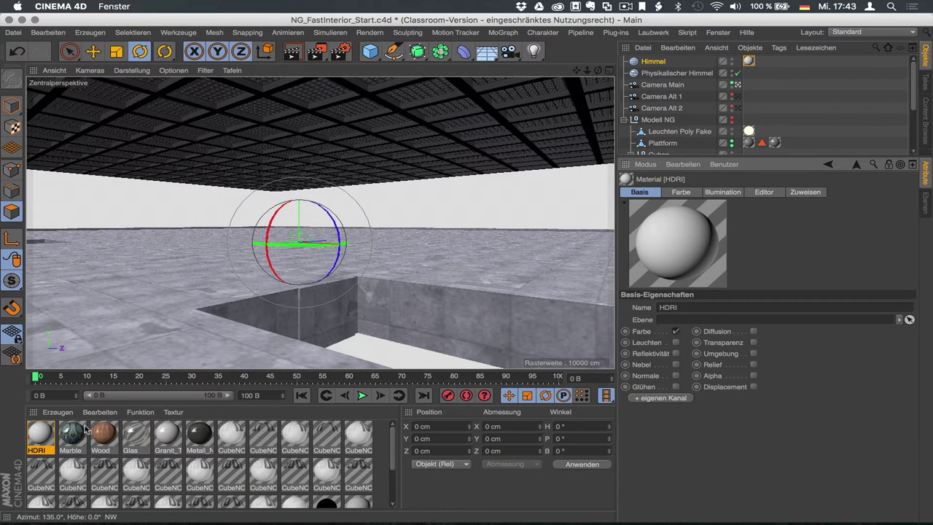
Open the HDRI material in the Material-Editor and move and resize the window.
double_click(42, 433)
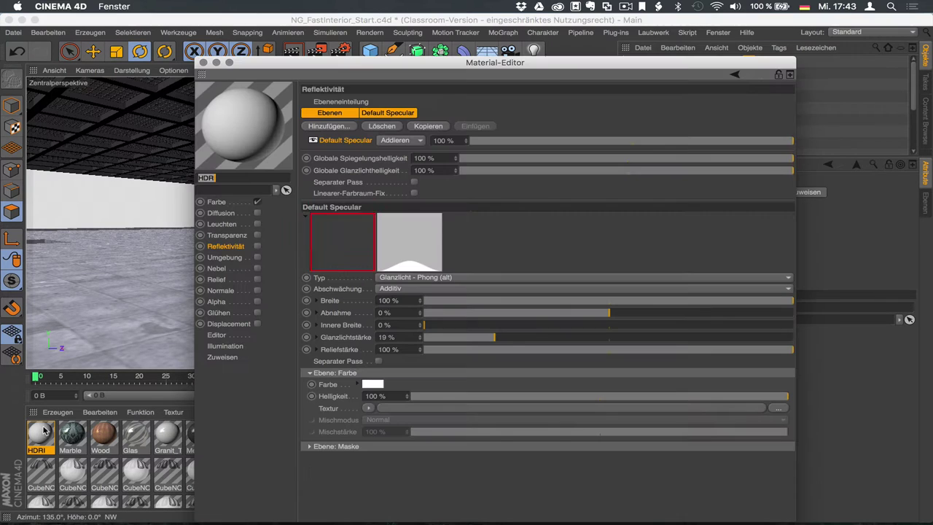
drag(385, 64, 519, 22)
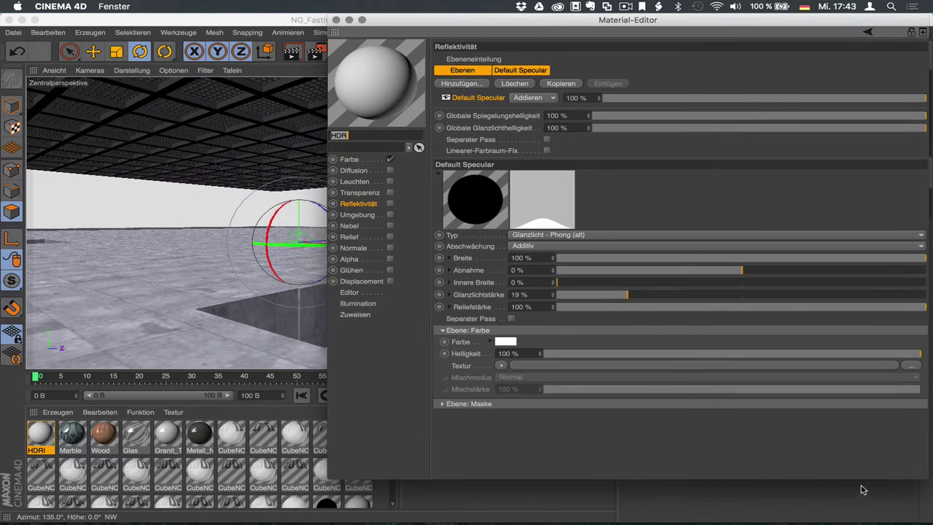
drag(928, 473, 796, 509)
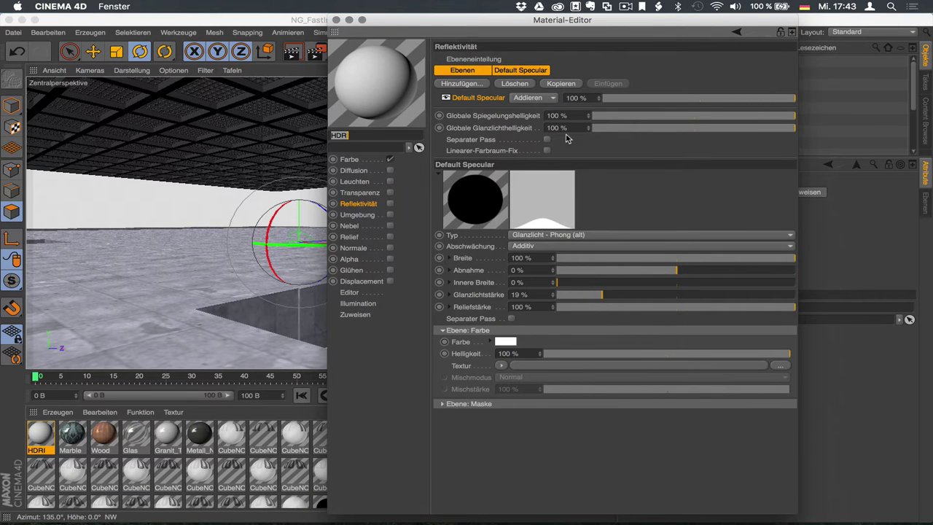
drag(479, 19, 604, 19)
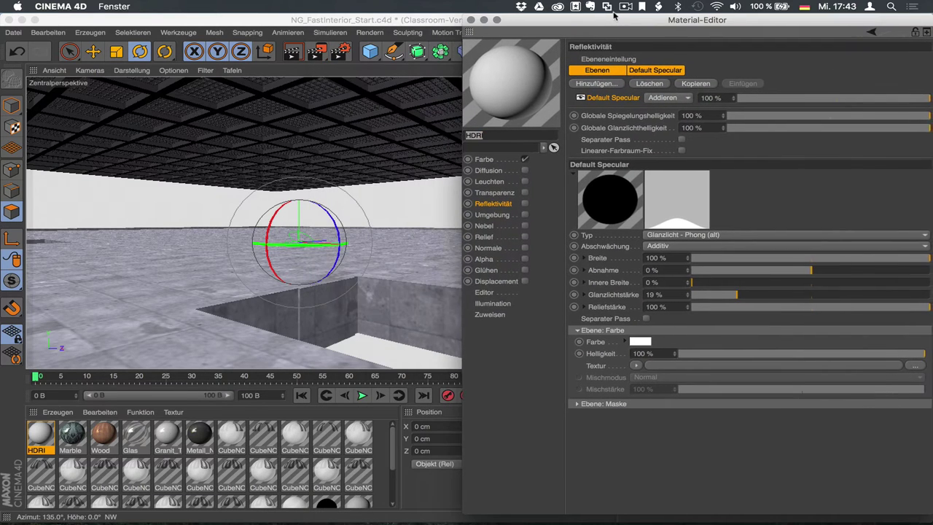
Collapse the Farbe colour picker and switch off the HDRI material's Farbe channel.
click(474, 159)
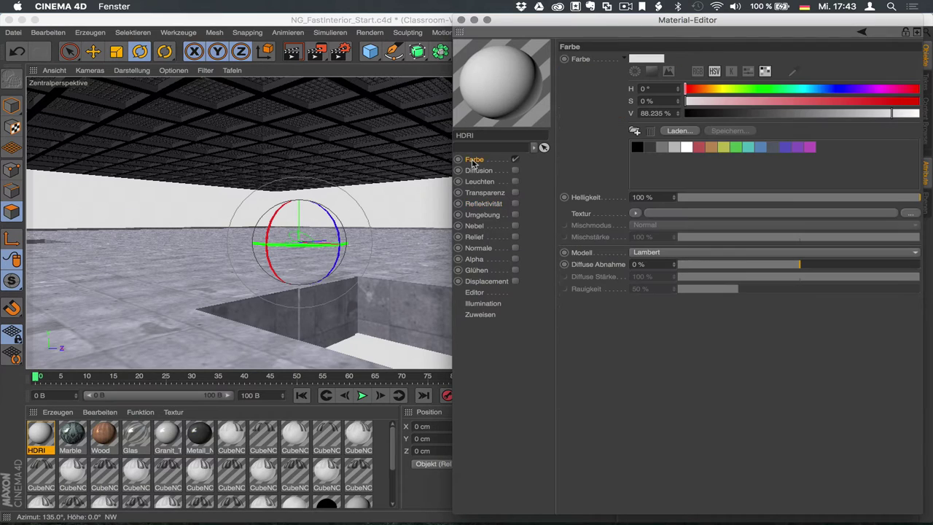
click(481, 204)
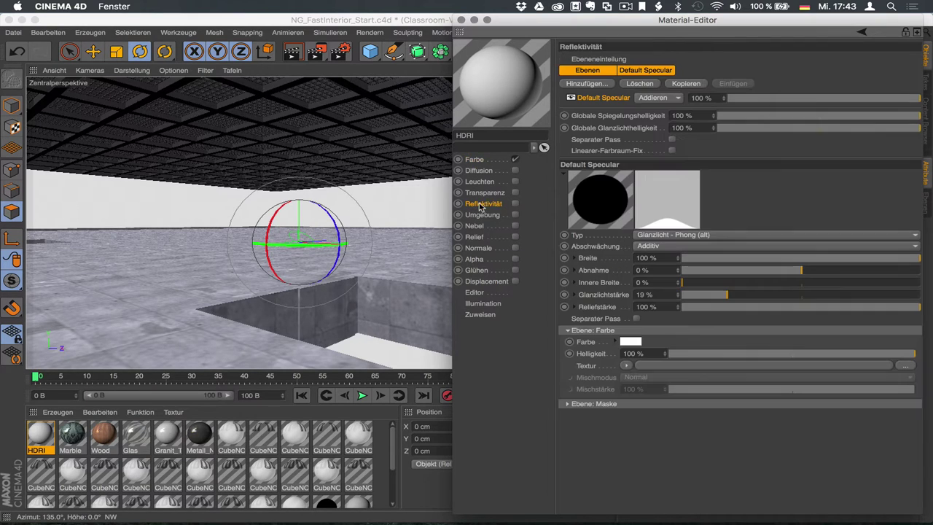
click(476, 159)
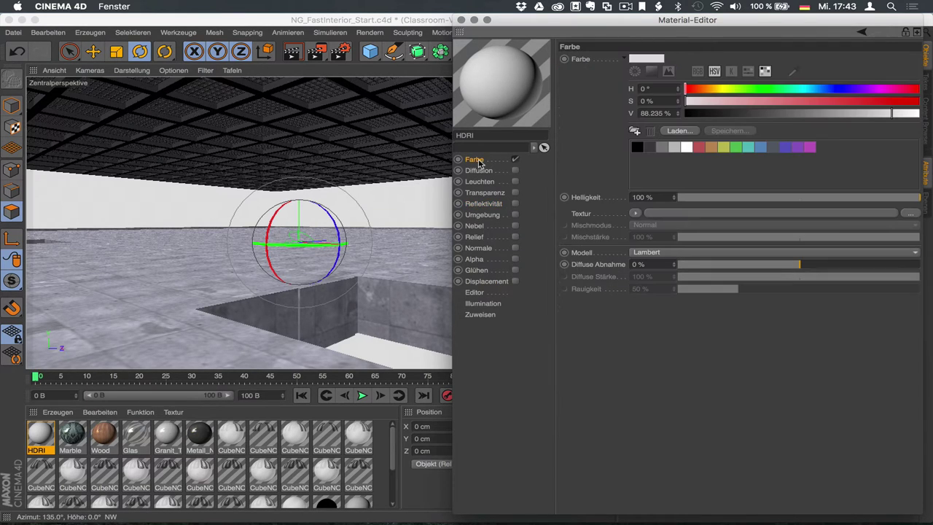
right_click(479, 175)
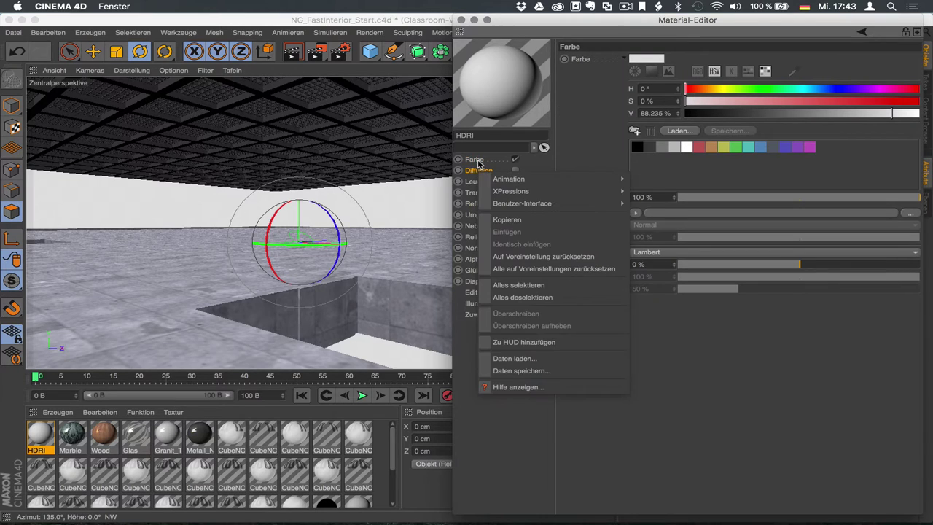
click(478, 161)
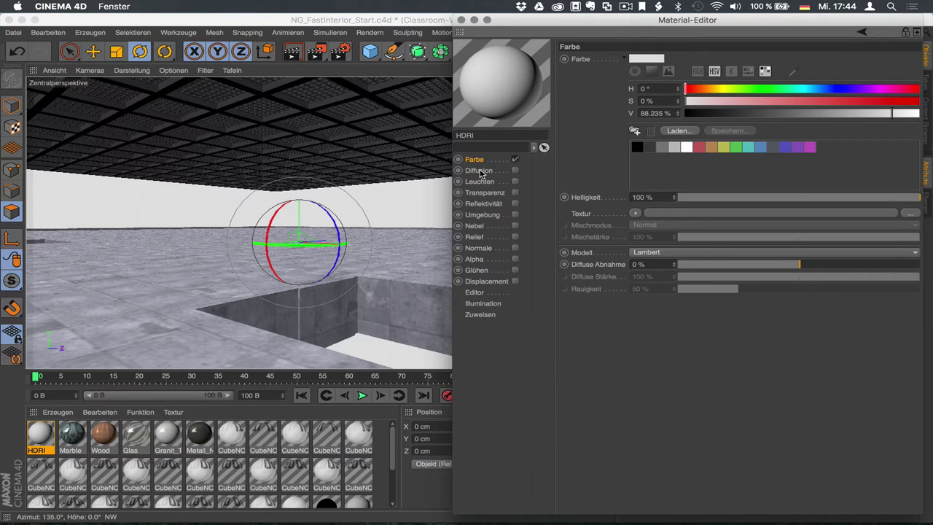
right_click(481, 173)
key(Escape)
click(624, 60)
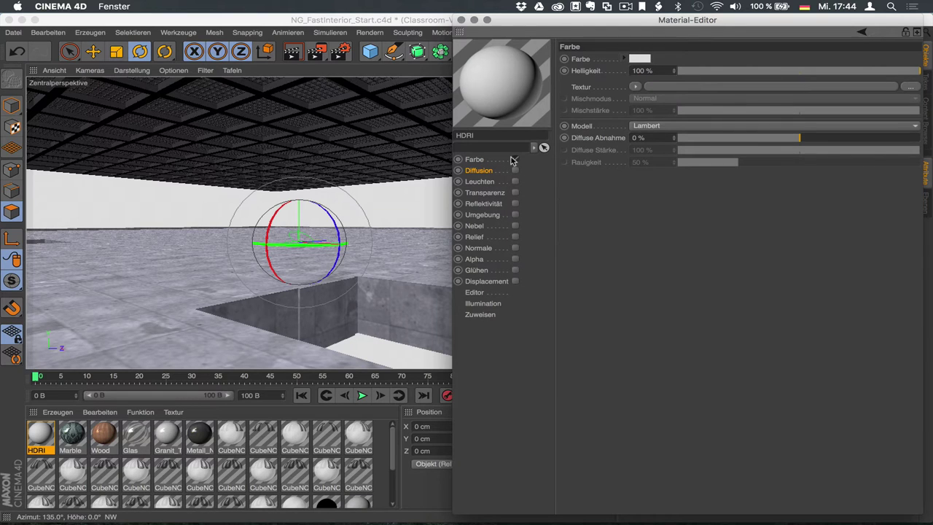
click(516, 160)
Bring up the Leuchten channel with its glow colour picker collapsed.
click(514, 182)
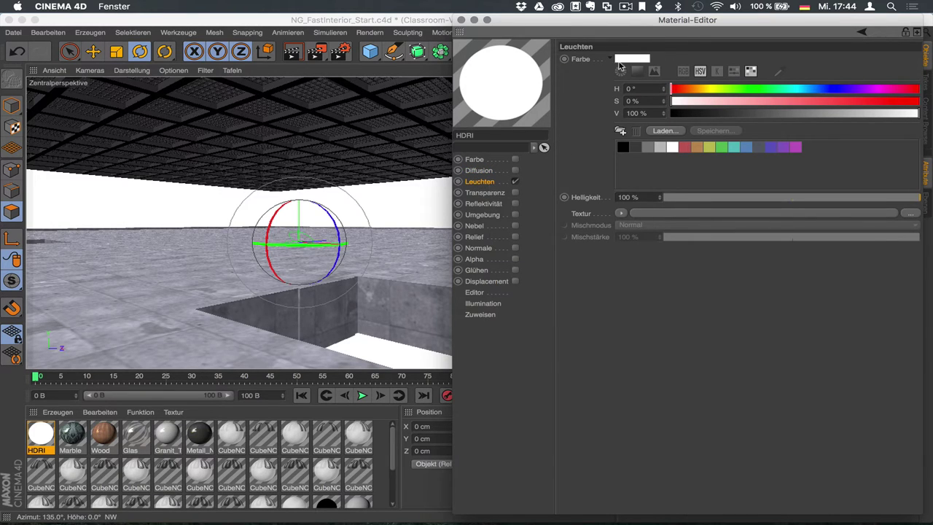
click(610, 59)
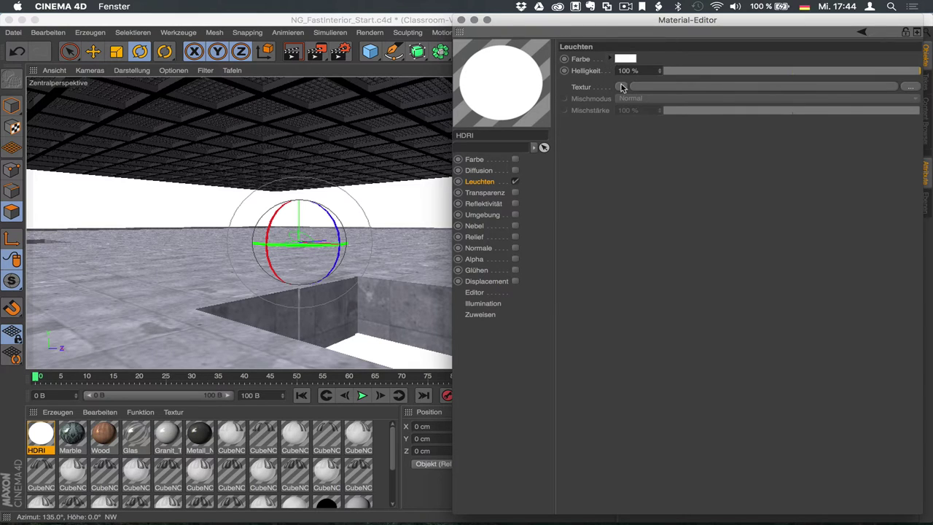
drag(623, 24, 572, 24)
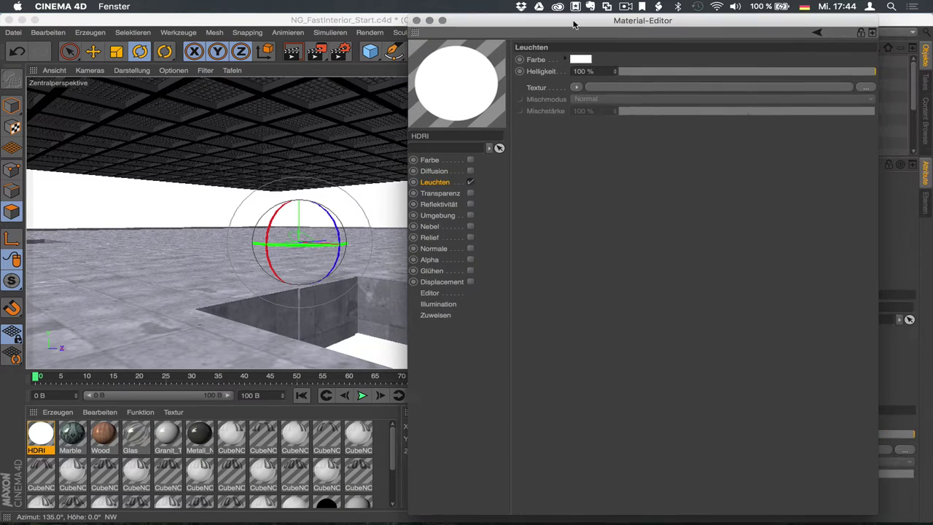
Load a Filter shader as the Leuchten texture and show its Shader-Eigenschaften.
click(572, 88)
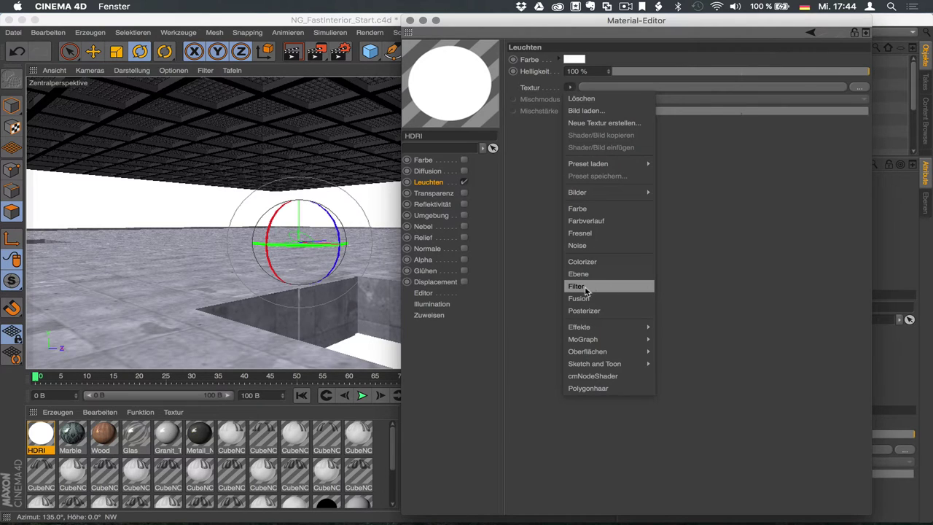
click(553, 288)
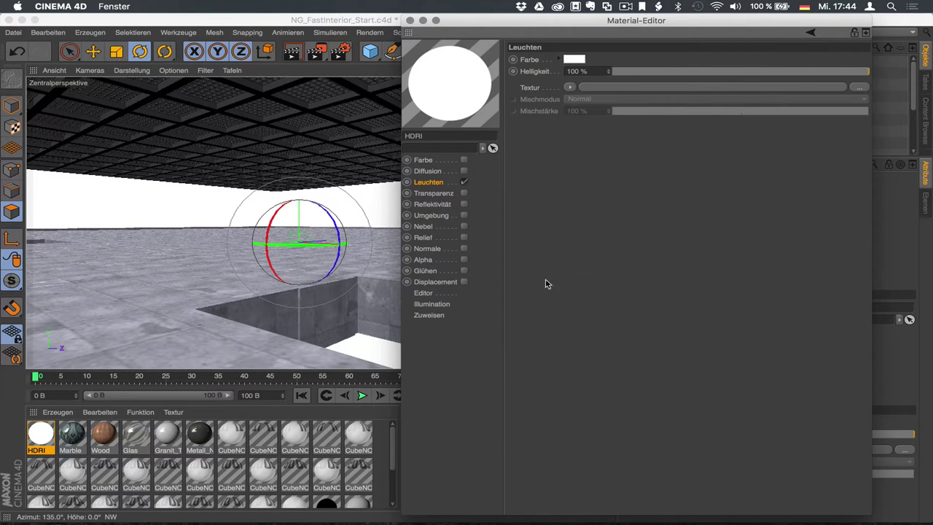
click(572, 89)
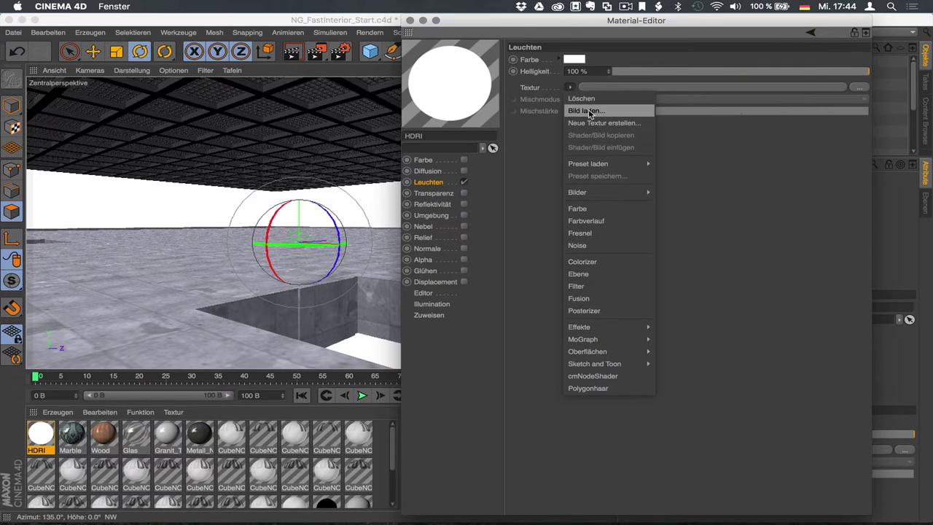
click(551, 73)
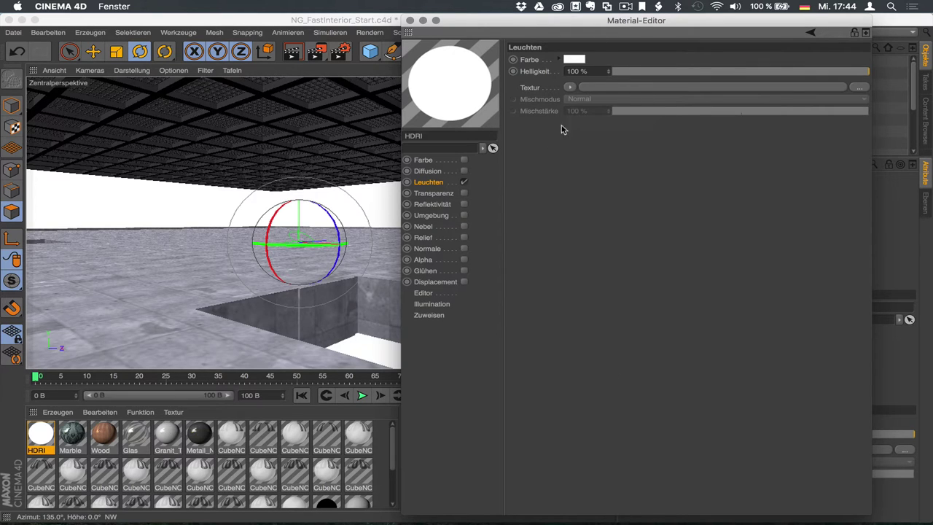
click(570, 88)
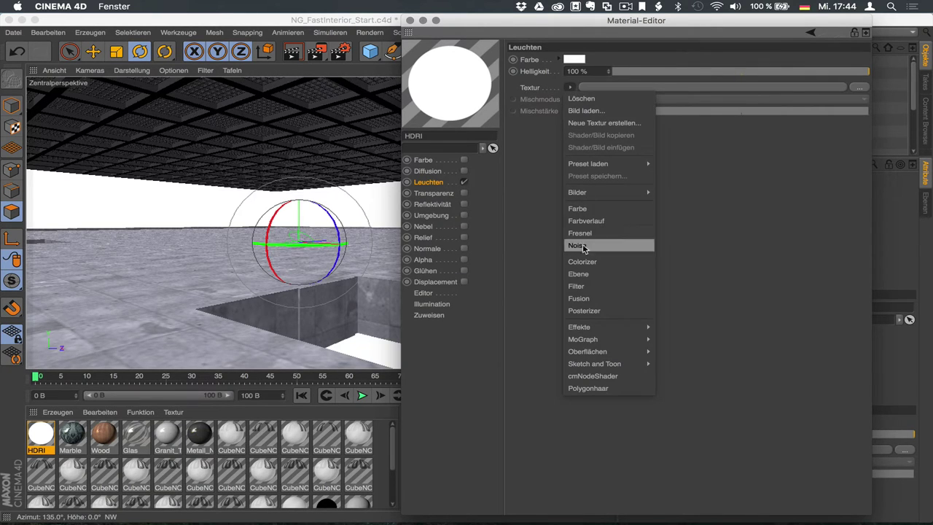
click(576, 286)
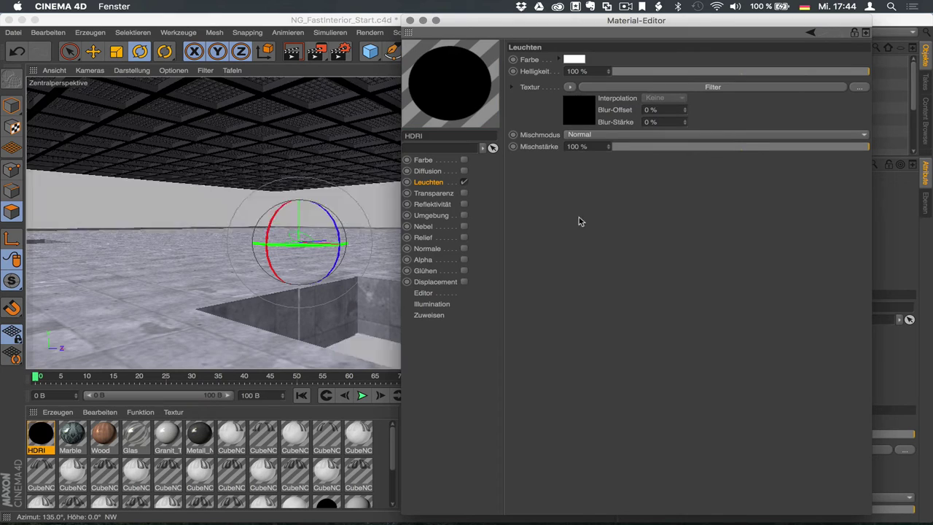
click(580, 111)
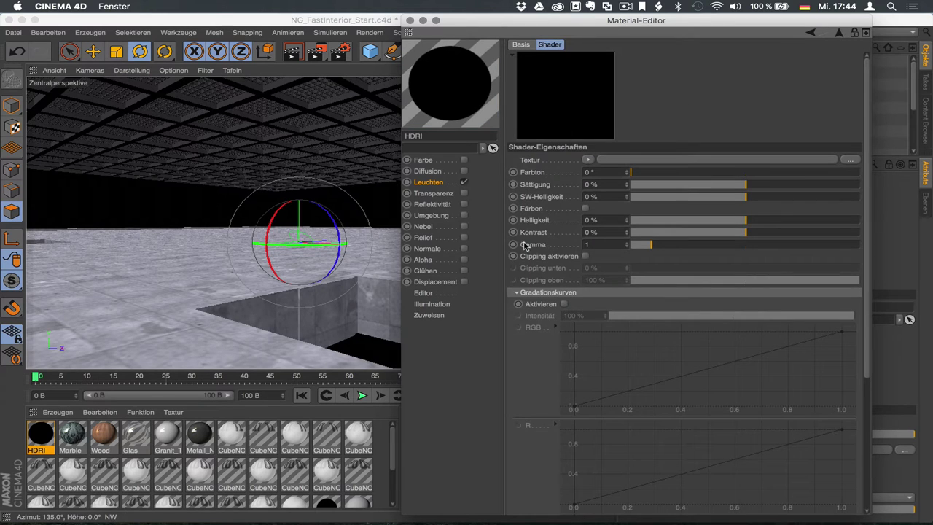
click(517, 293)
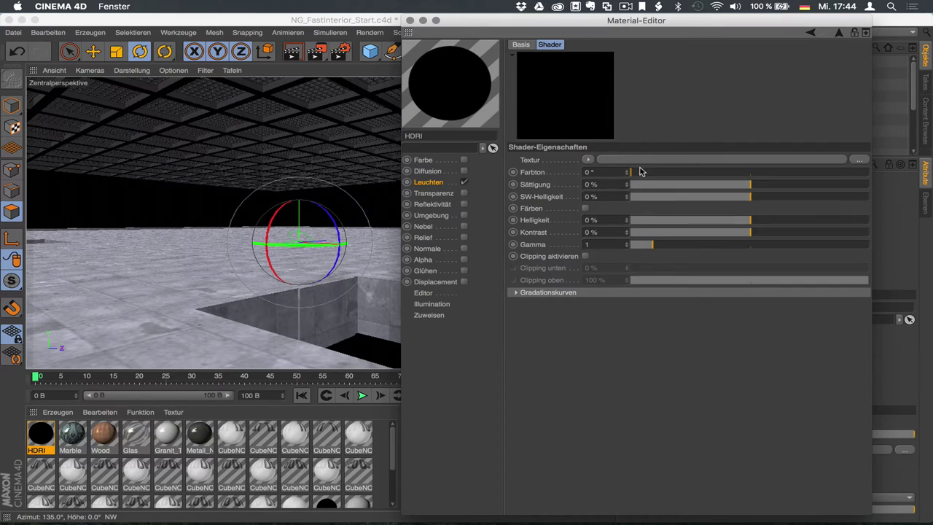
drag(647, 22, 641, 139)
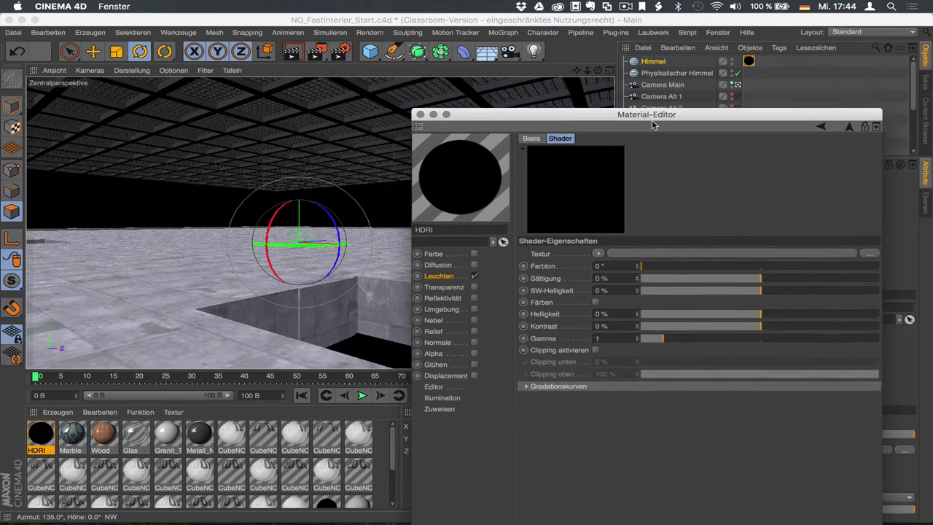
Open the Content Browser and arrange it beside the Material-Editor.
click(718, 32)
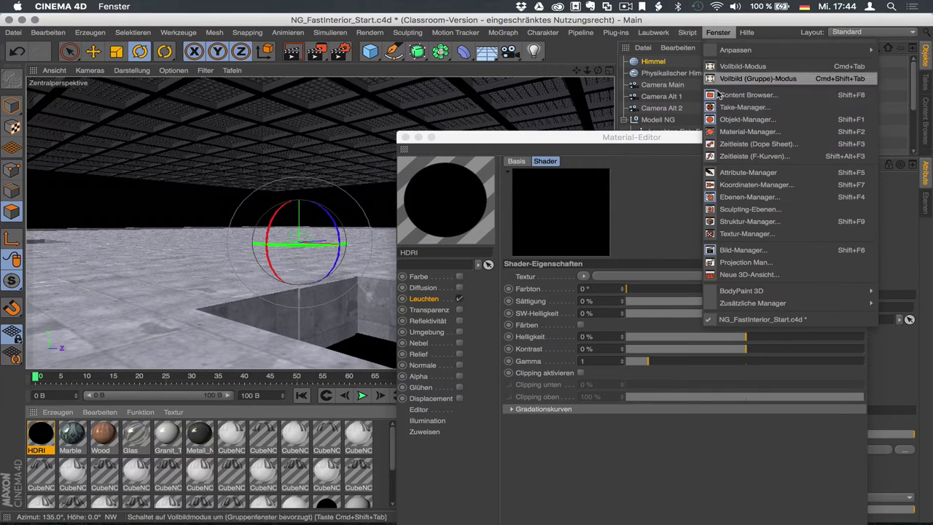
click(736, 96)
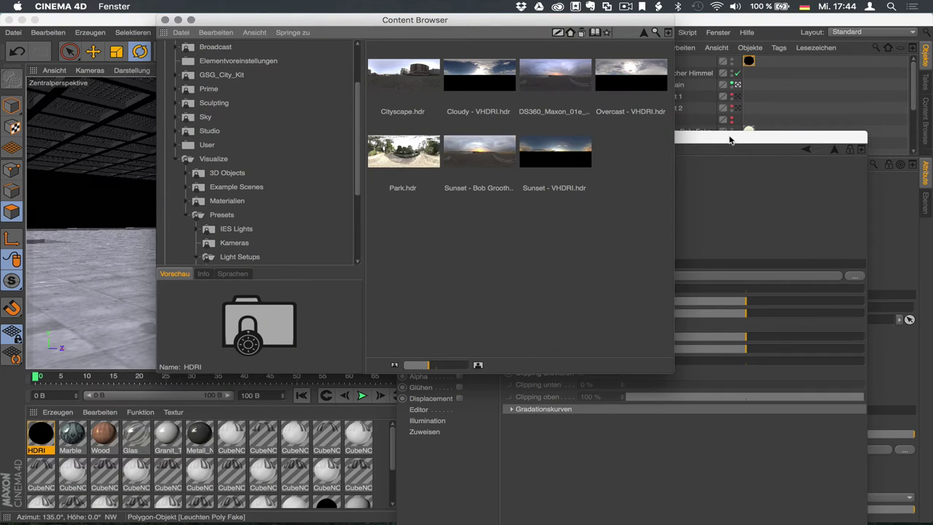
drag(733, 137, 741, 147)
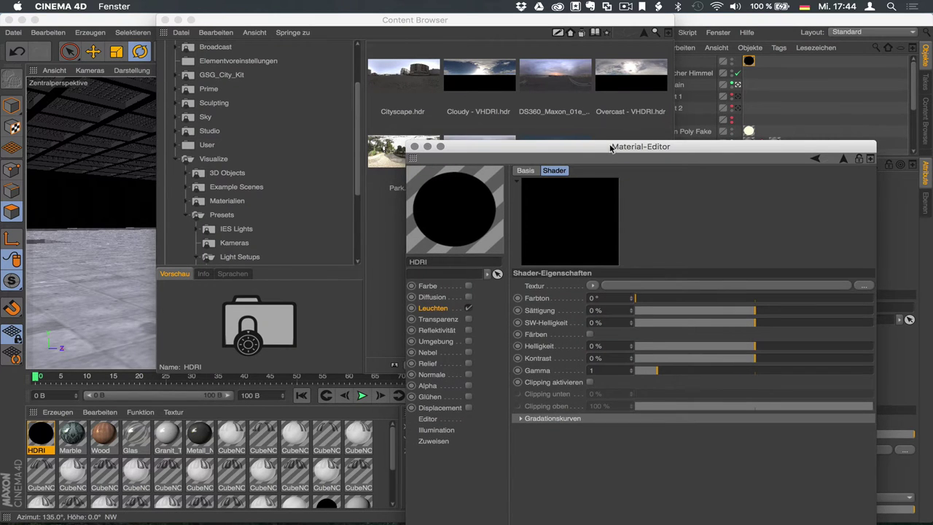
drag(612, 147, 657, 181)
drag(502, 26, 376, 25)
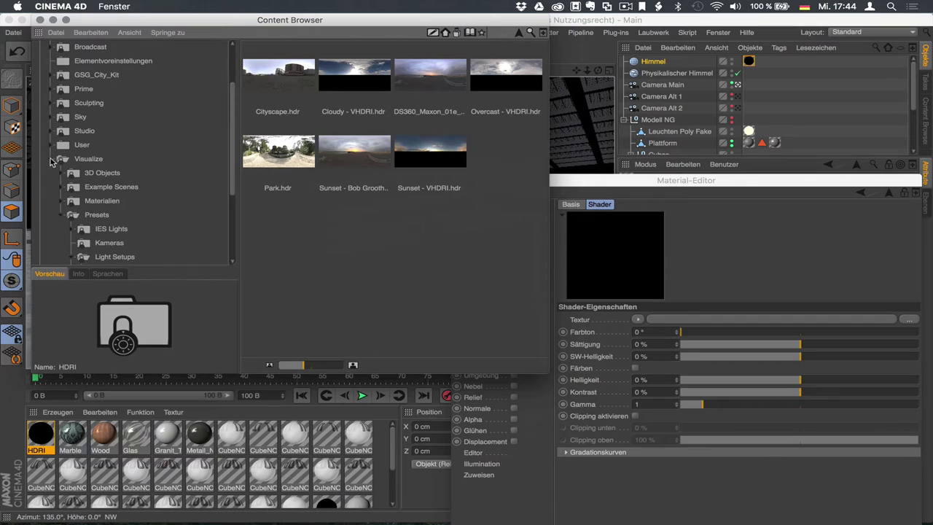
Browse to Presets > Light Setups > HDRI and select the first Sunset HDR preset.
scroll(233, 130, up, 5)
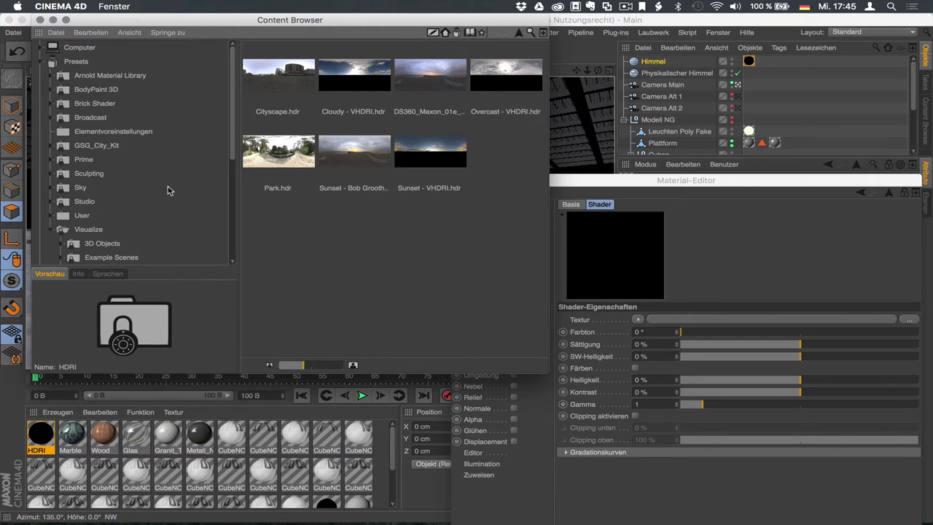
scroll(229, 178, down, 3)
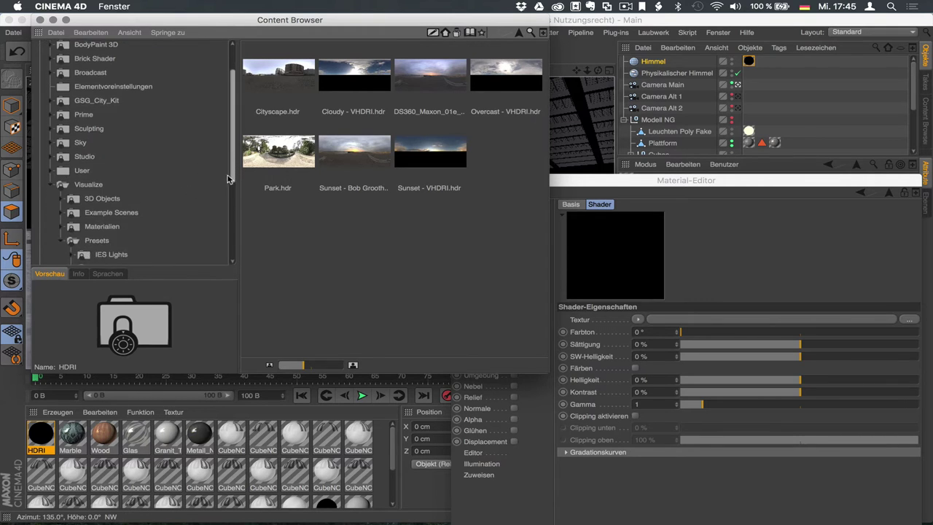
scroll(228, 179, up, 2)
scroll(228, 181, down, 2)
scroll(227, 186, down, 1)
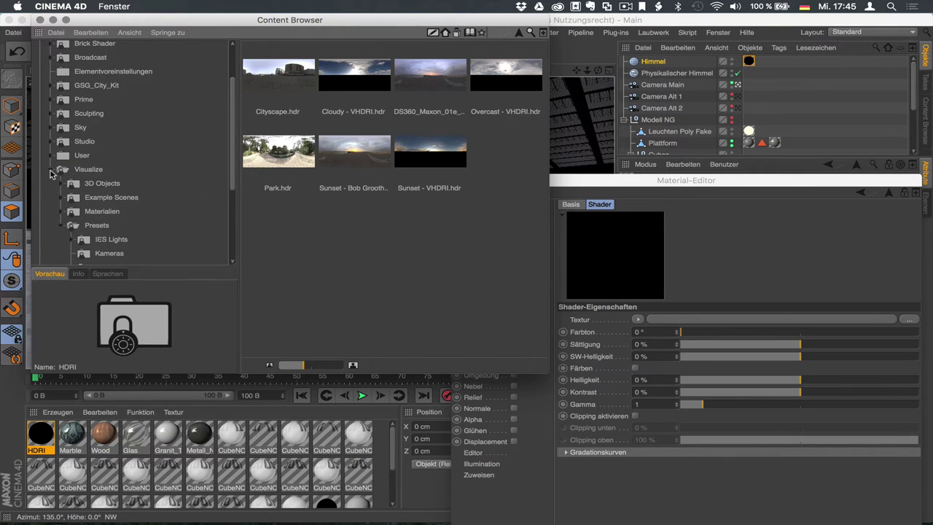
scroll(234, 134, down, 3)
scroll(233, 134, up, 3)
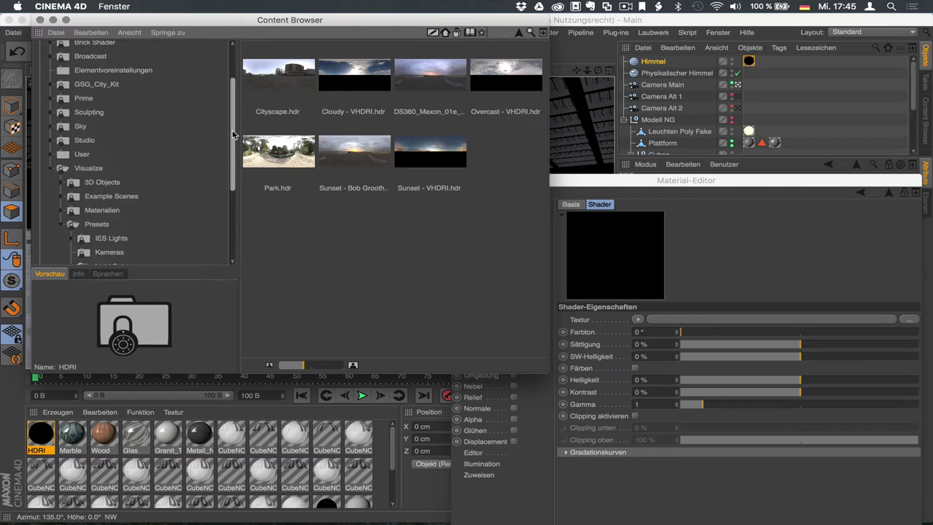
scroll(233, 134, down, 2)
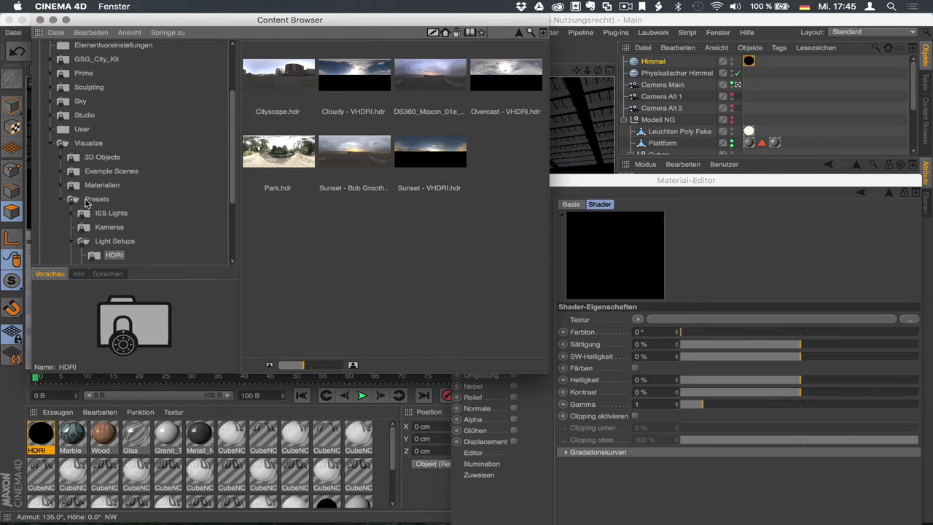
scroll(231, 175, down, 4)
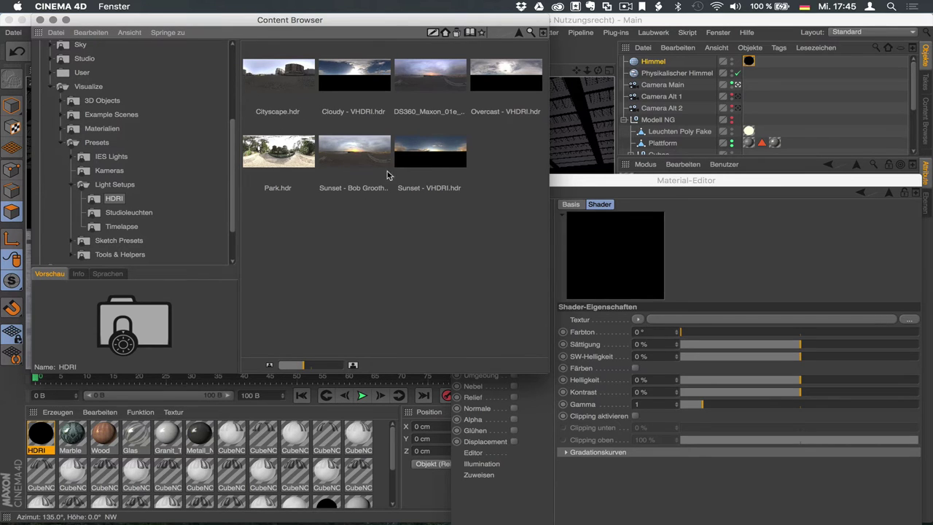
click(437, 150)
key(Left)
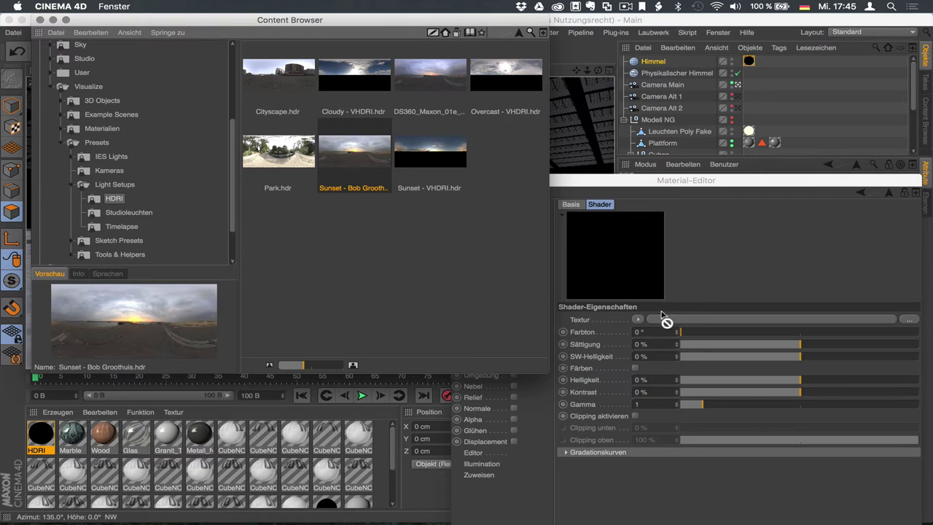
Load Sunset - Bob Groothuis.hdr as the Leuchten texture and set its Gamma to 1.
drag(670, 321, 670, 321)
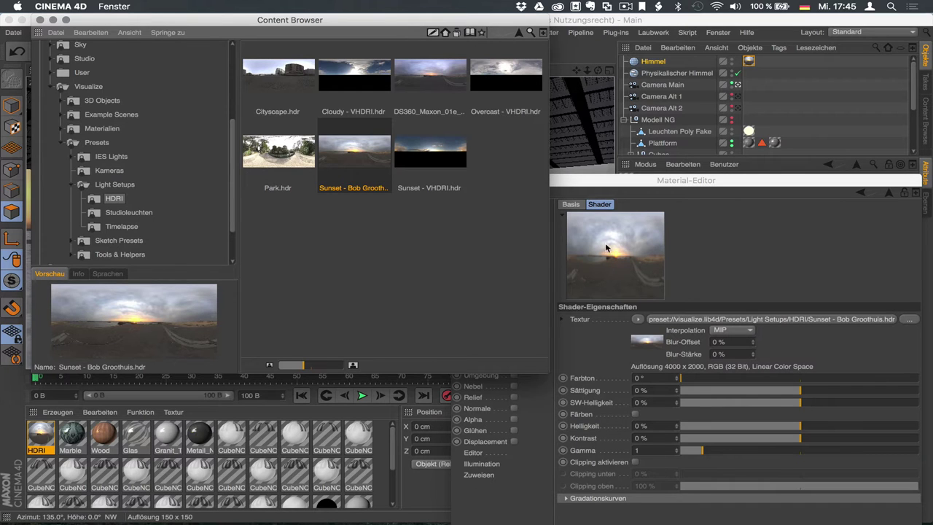
click(40, 20)
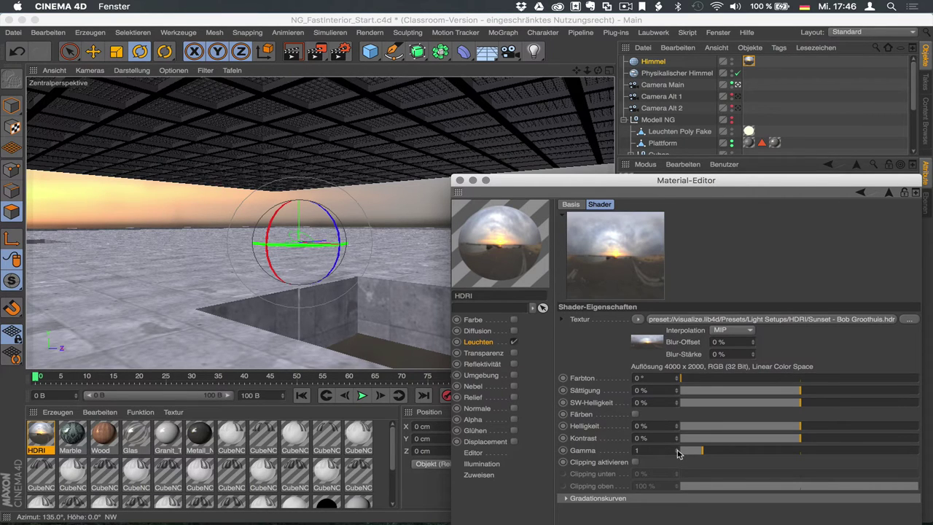
drag(678, 452, 678, 461)
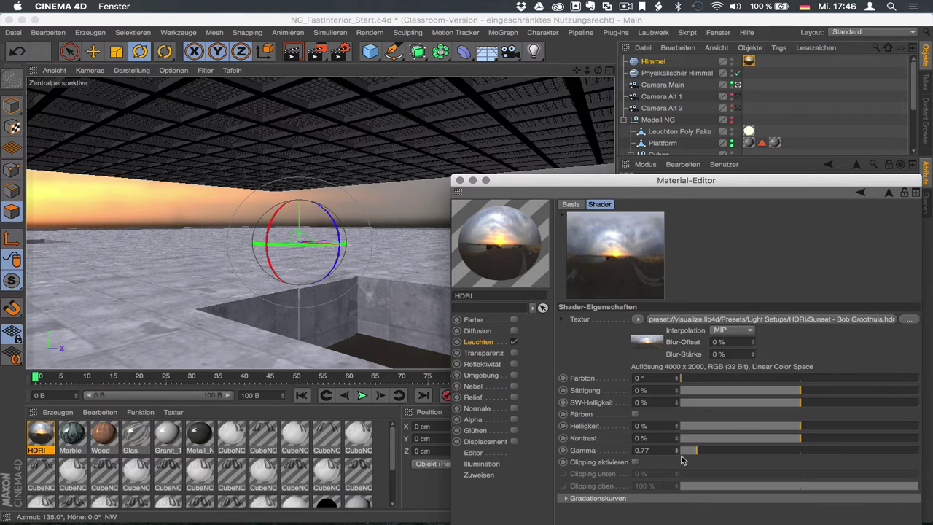
mouse_move(677, 454)
mouse_down()
mouse_move(677, 462)
mouse_move(676, 437)
mouse_up()
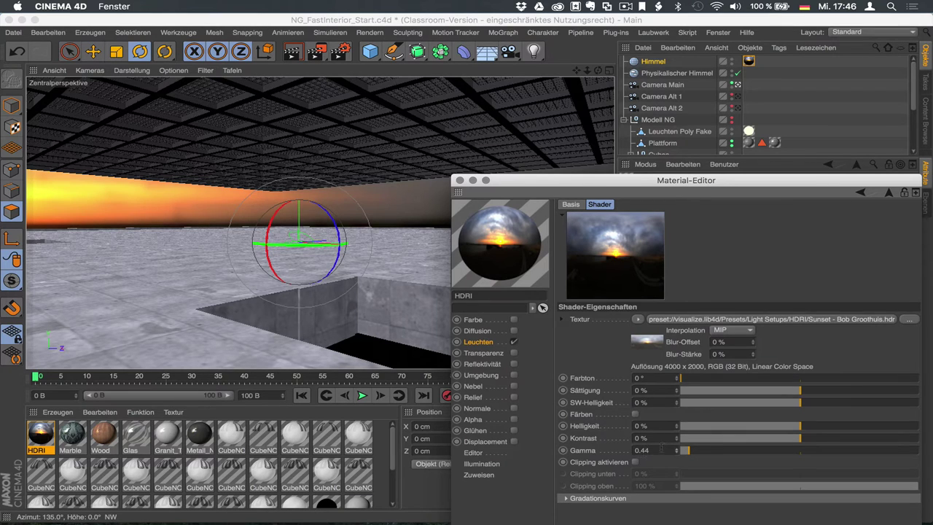
drag(677, 454, 706, 451)
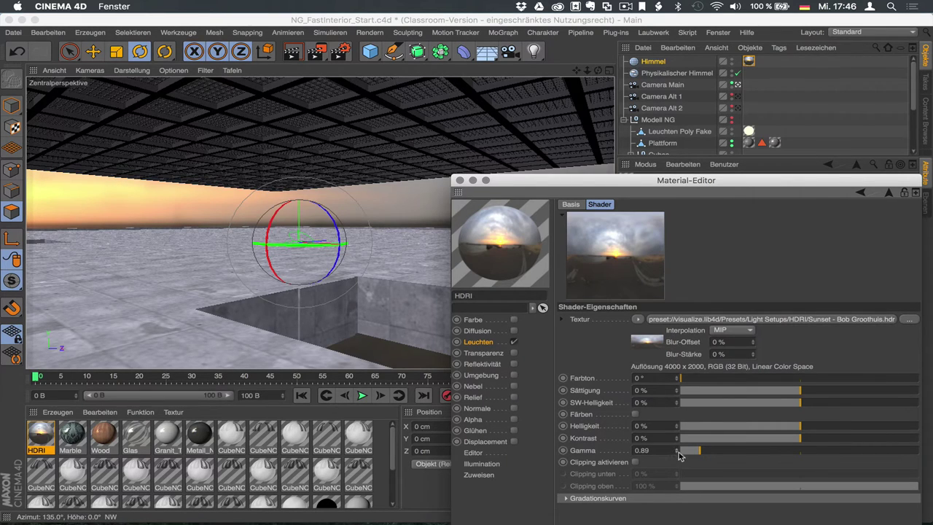
double_click(641, 450)
text(1)
key(Return)
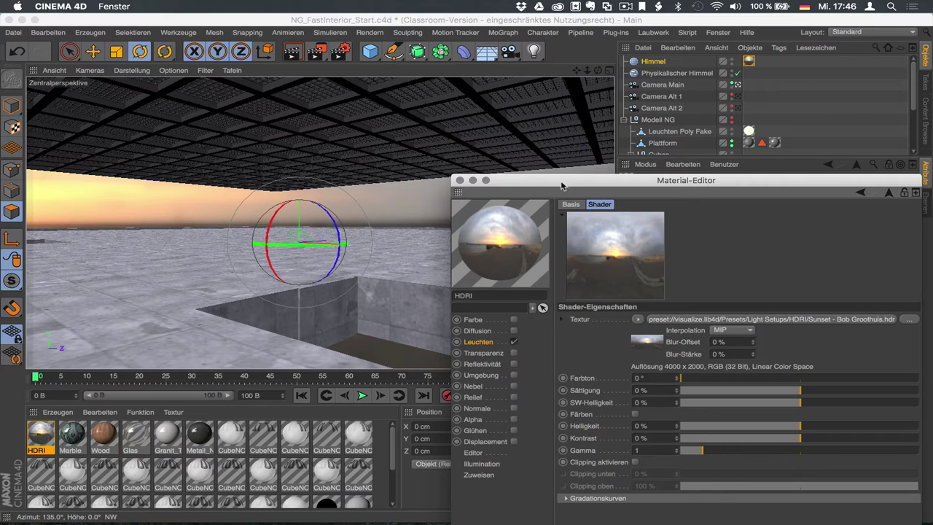
Close the Material-Editor and set the Himmel object's heading rotation to 216° in Koord.
click(459, 180)
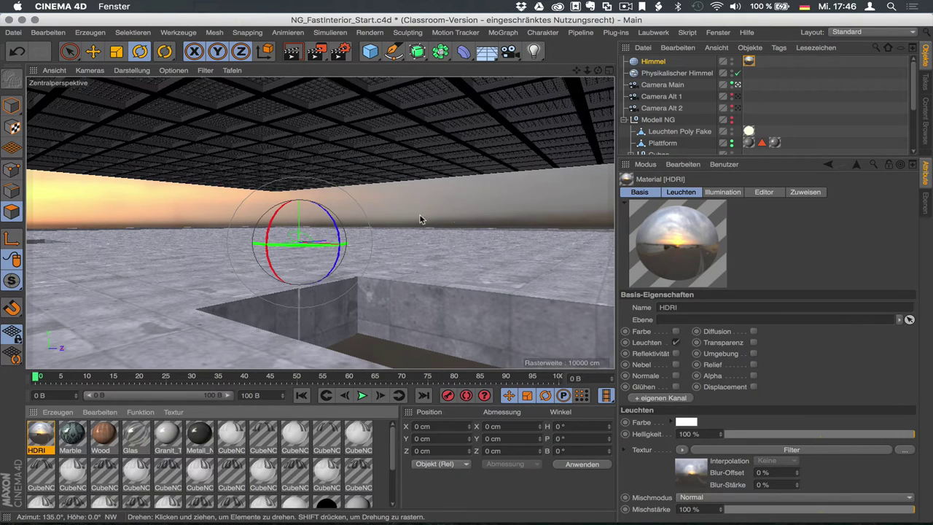
click(654, 61)
click(658, 191)
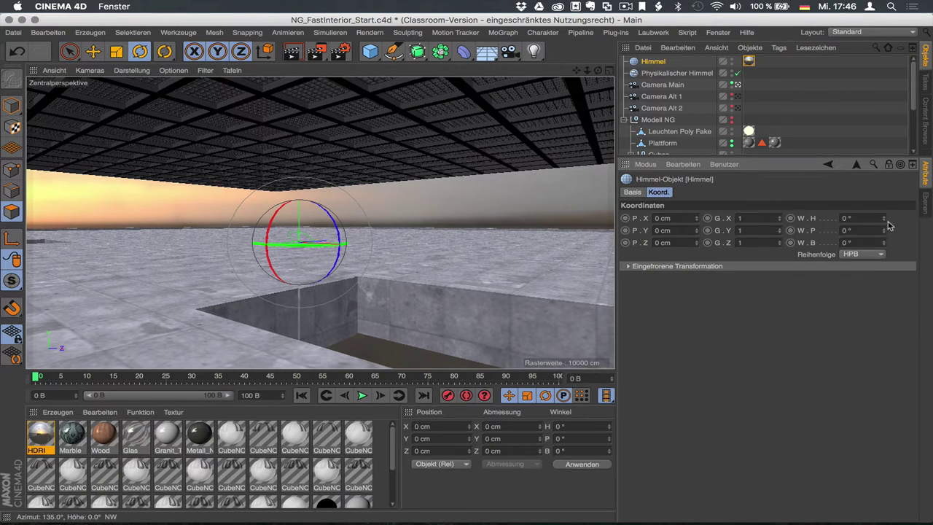
drag(884, 218, 884, 175)
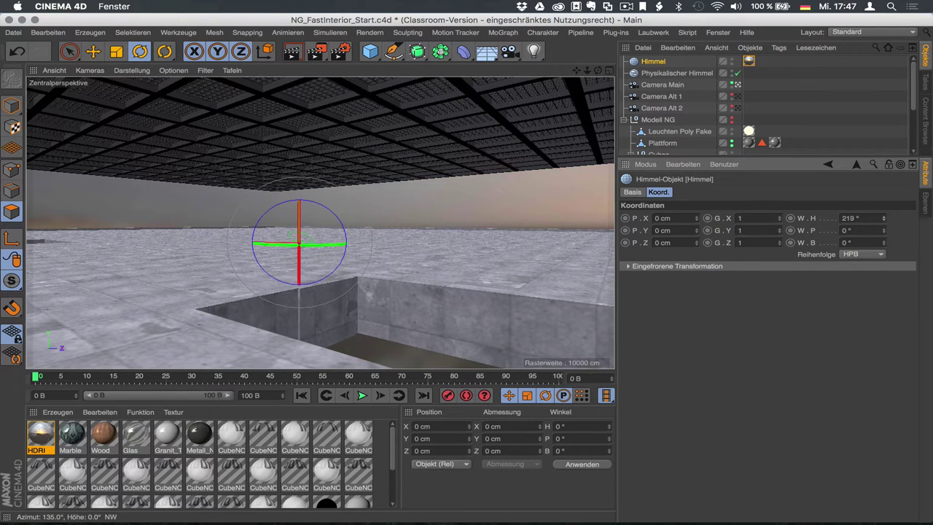
drag(884, 218, 885, 218)
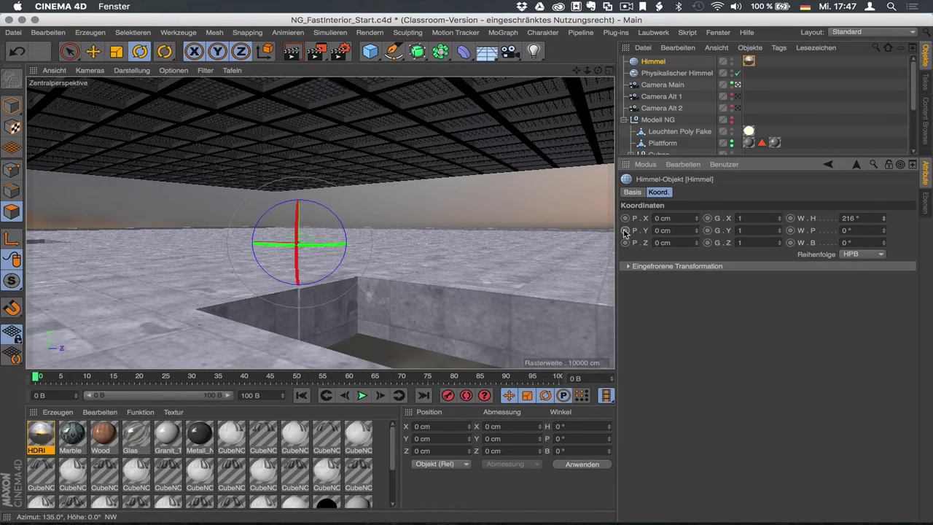
drag(615, 235, 608, 234)
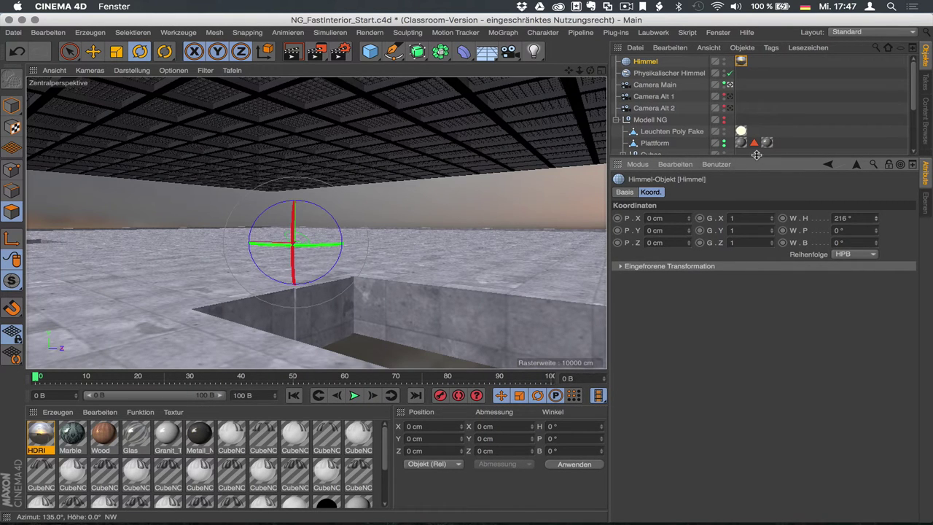
Collapse Modell NG and disable the Physikalischer Himmel object.
drag(756, 161, 755, 240)
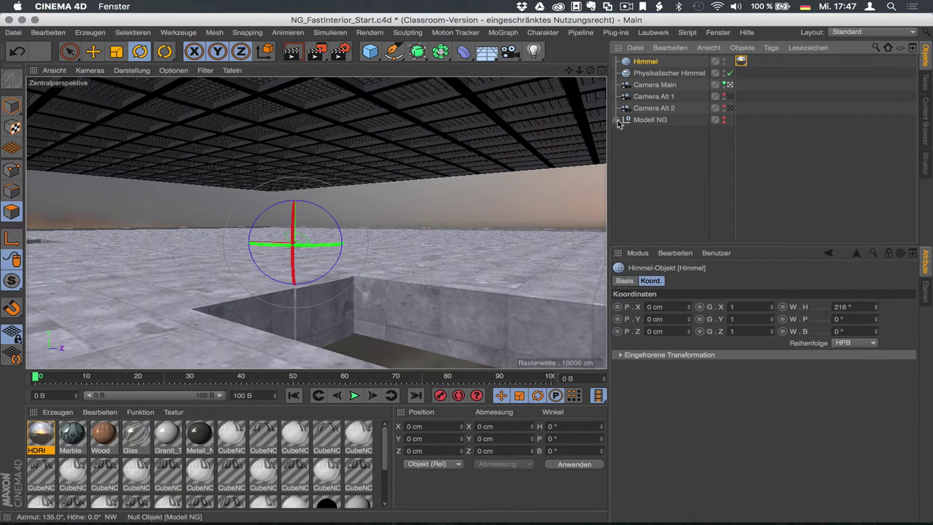
click(617, 120)
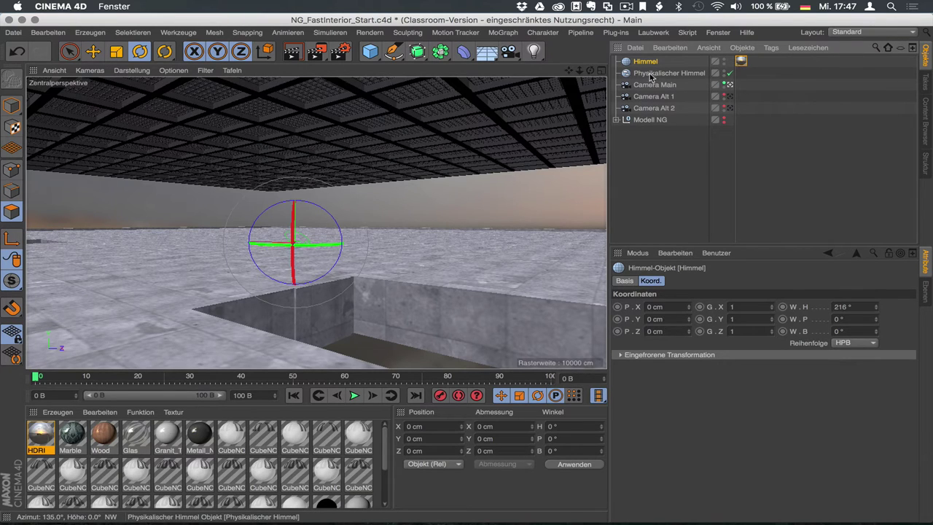
click(730, 74)
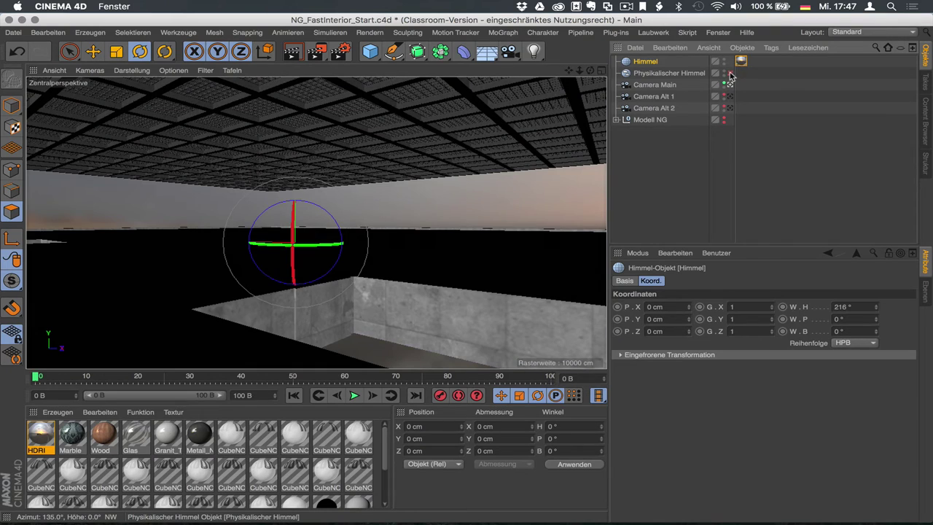
click(729, 74)
click(730, 74)
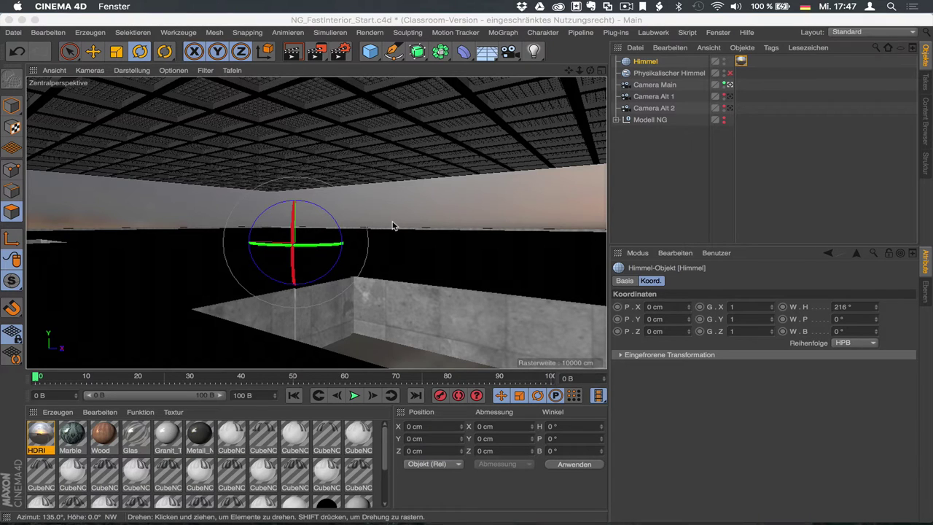
Test-render the hall lit only by the sunset HDRI sky, then minimize the Bild-Manager.
key(shift+r)
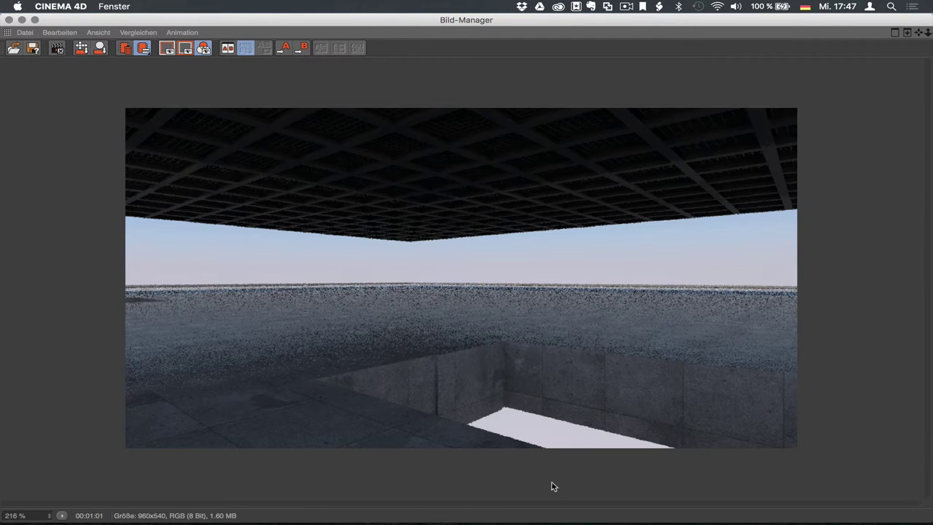
key(shift+r)
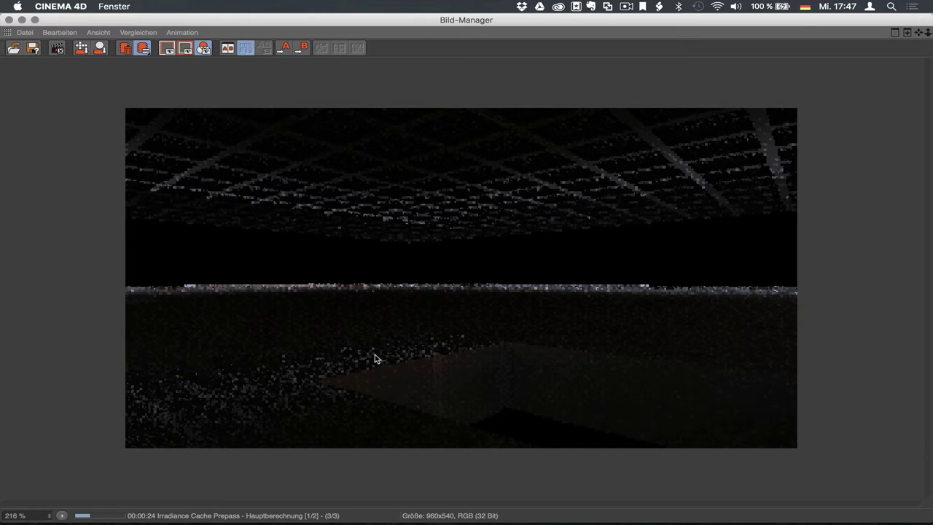
click(23, 21)
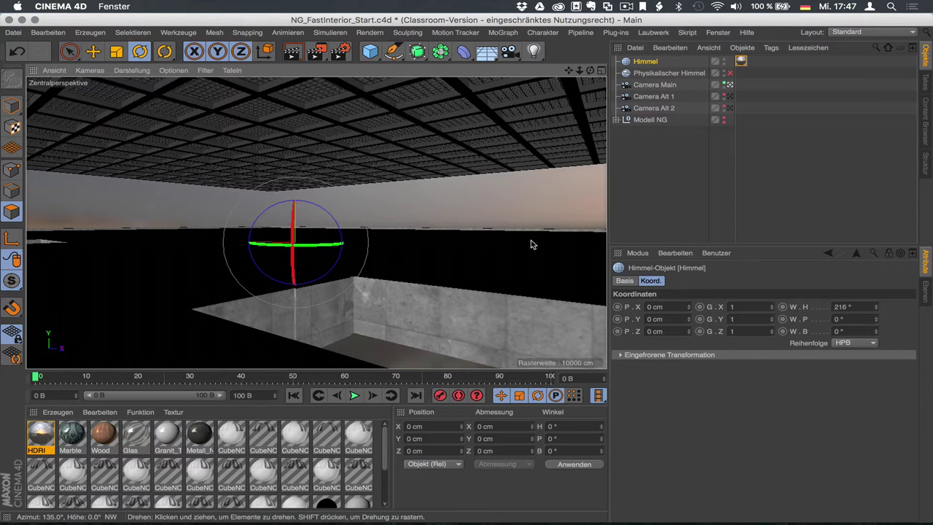
drag(671, 242, 671, 264)
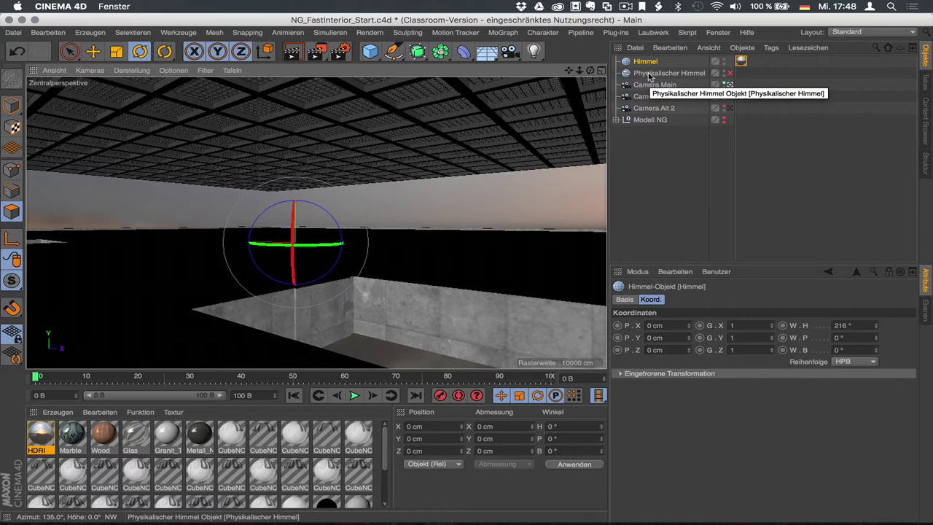
click(649, 74)
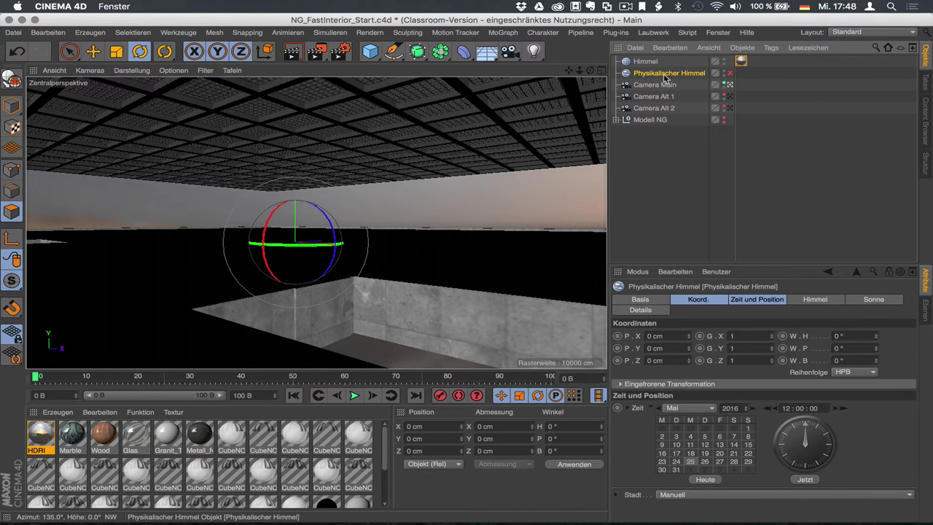
drag(690, 265, 688, 261)
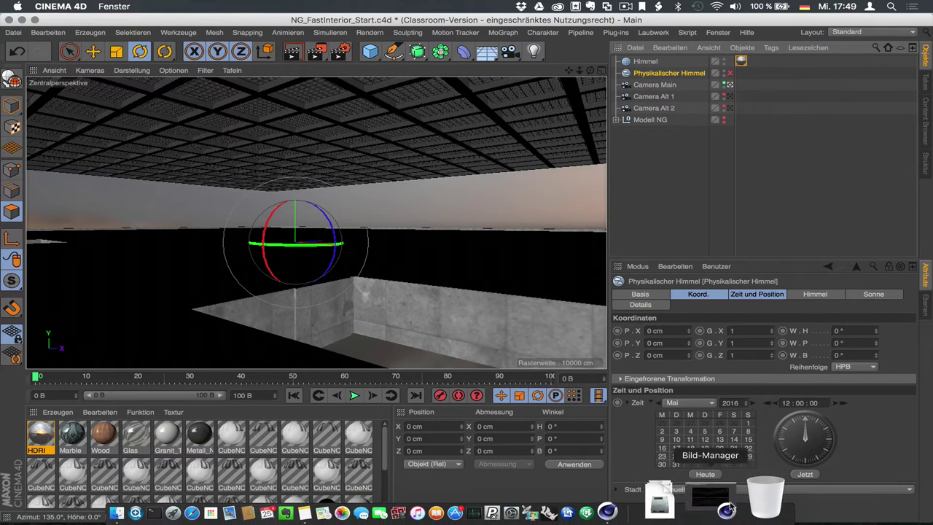
click(724, 503)
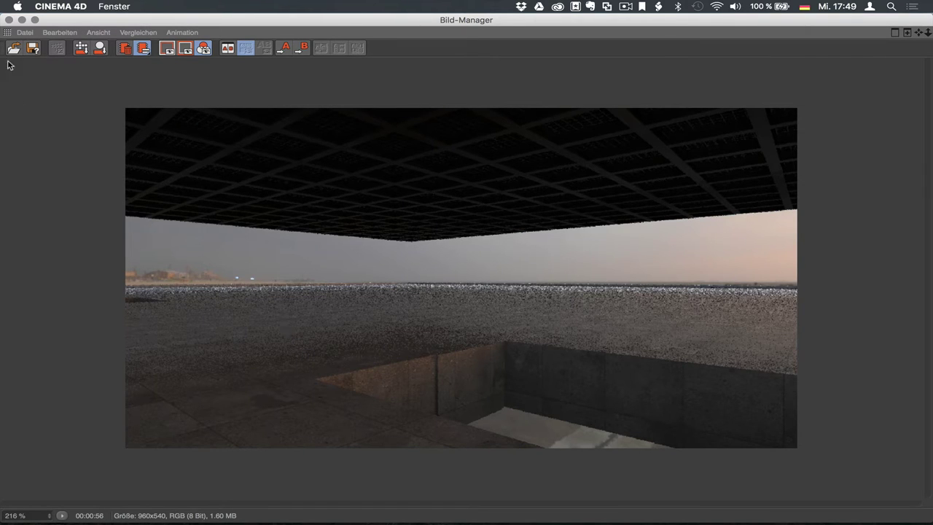
click(21, 20)
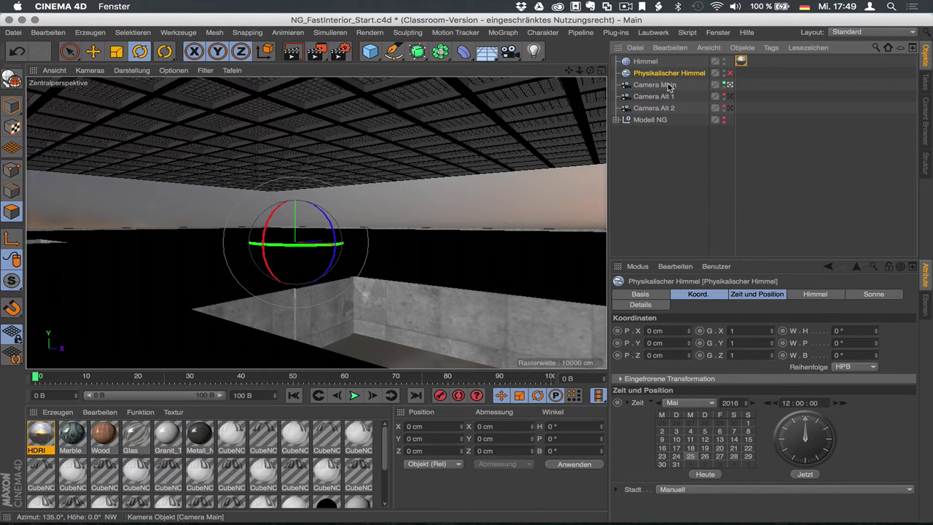
Select Camera Main and show its Physikalisch settings in an enlarged Attribute Manager.
click(664, 85)
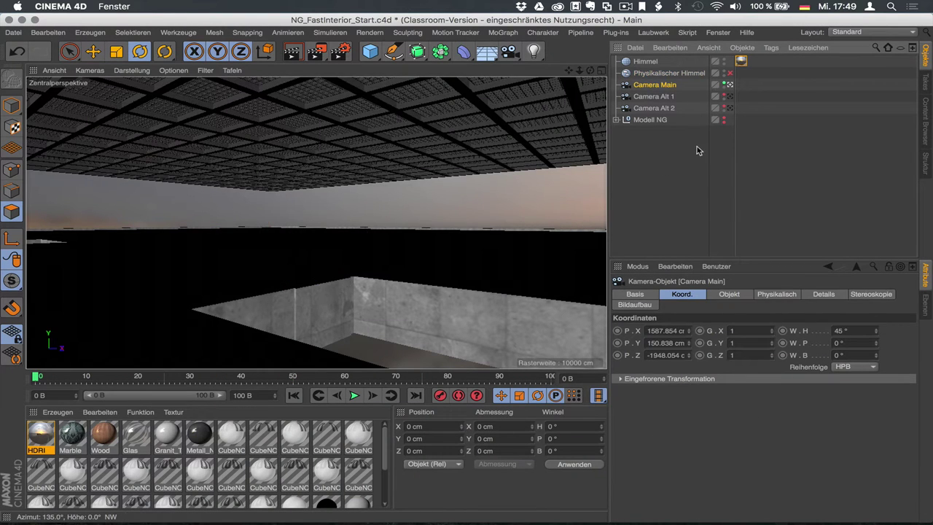
click(774, 296)
drag(756, 260, 742, 132)
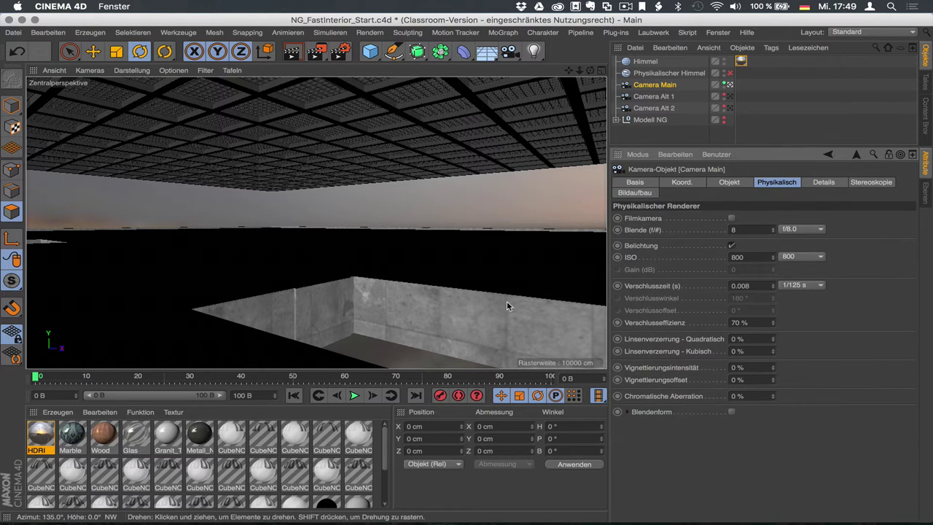
Open the Rendervoreinstellungen beside the camera settings, on the Physikalisch renderer page.
key(ctrl+b)
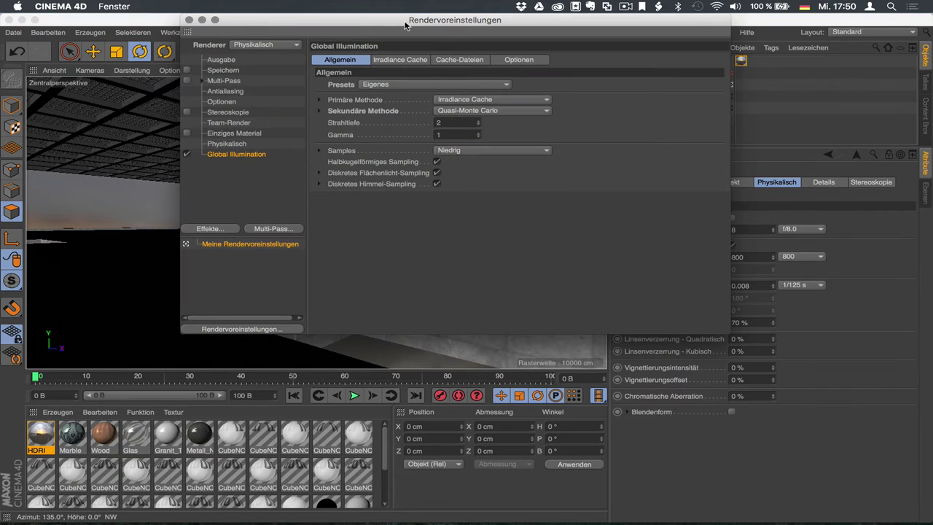
drag(405, 20, 234, 43)
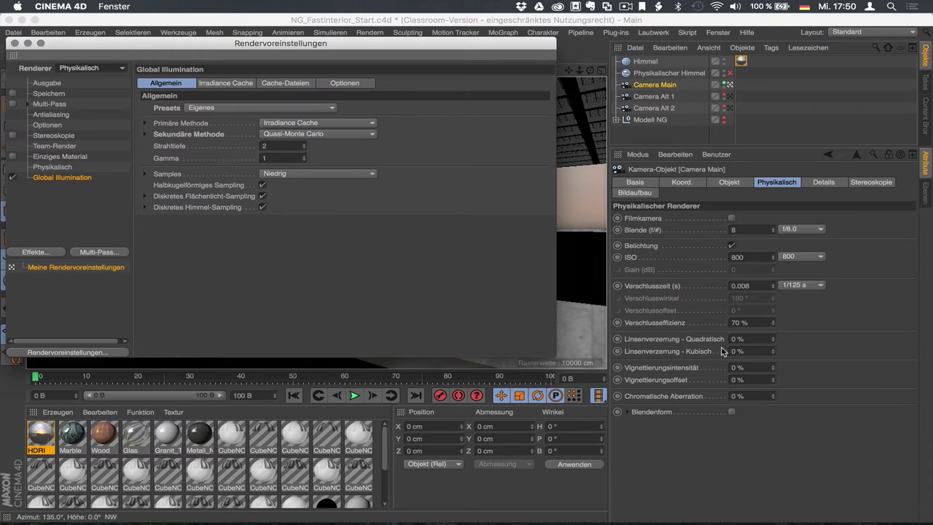
click(825, 182)
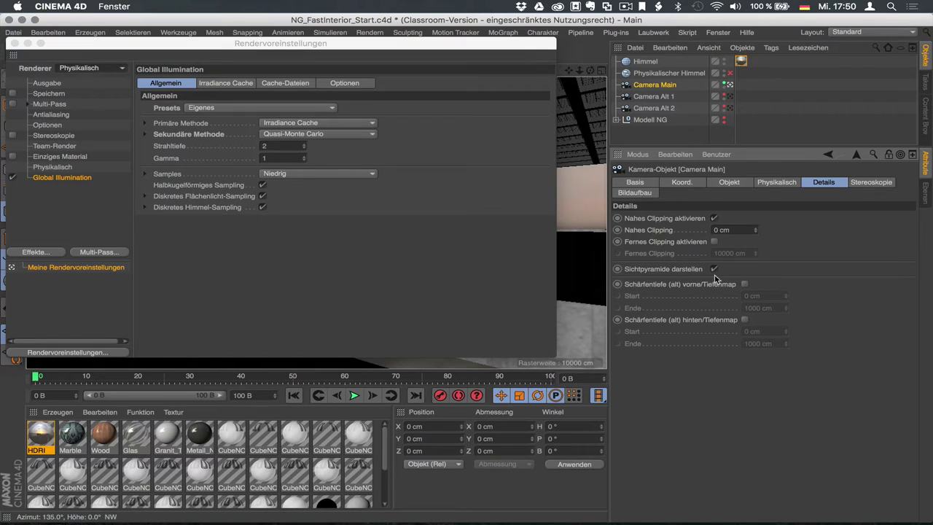
click(773, 184)
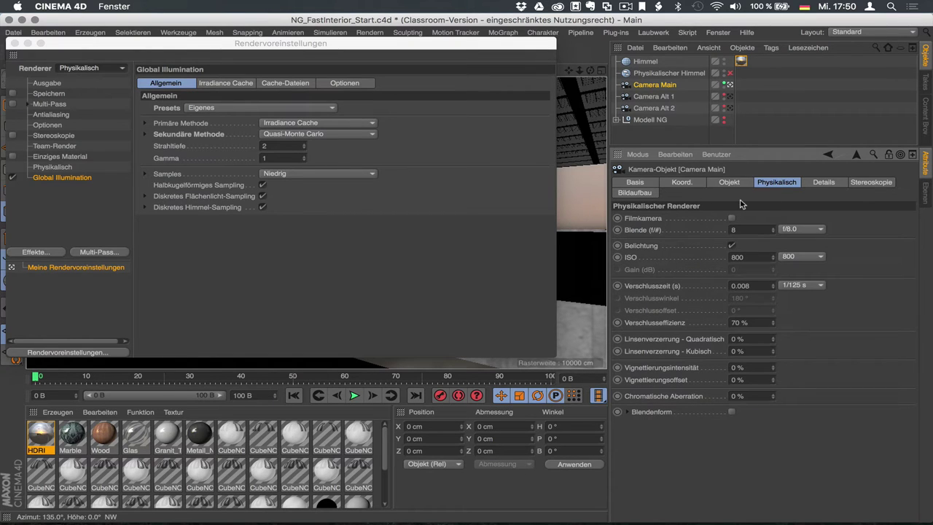
click(64, 167)
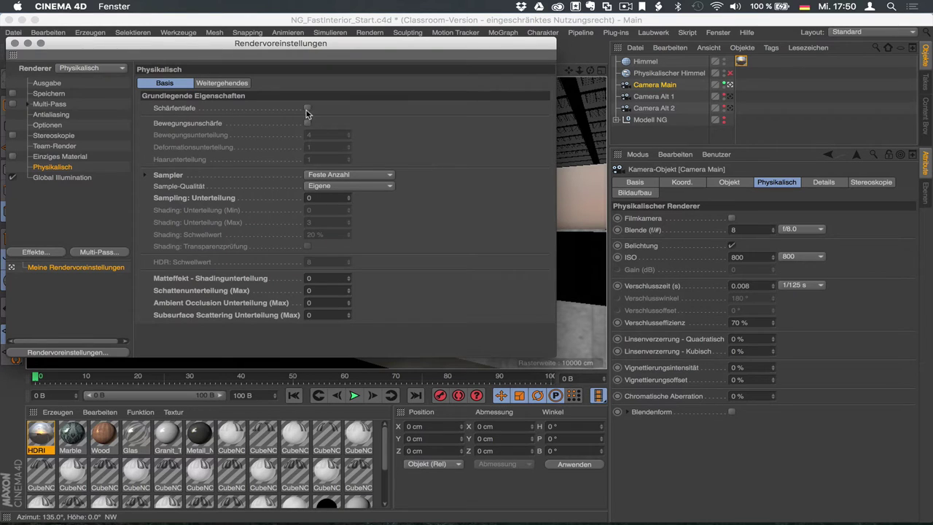
click(80, 70)
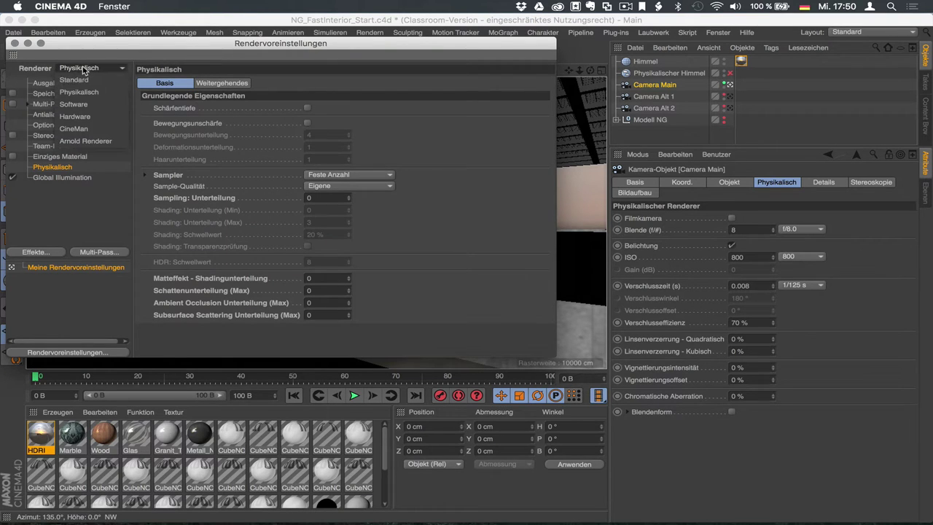
click(80, 79)
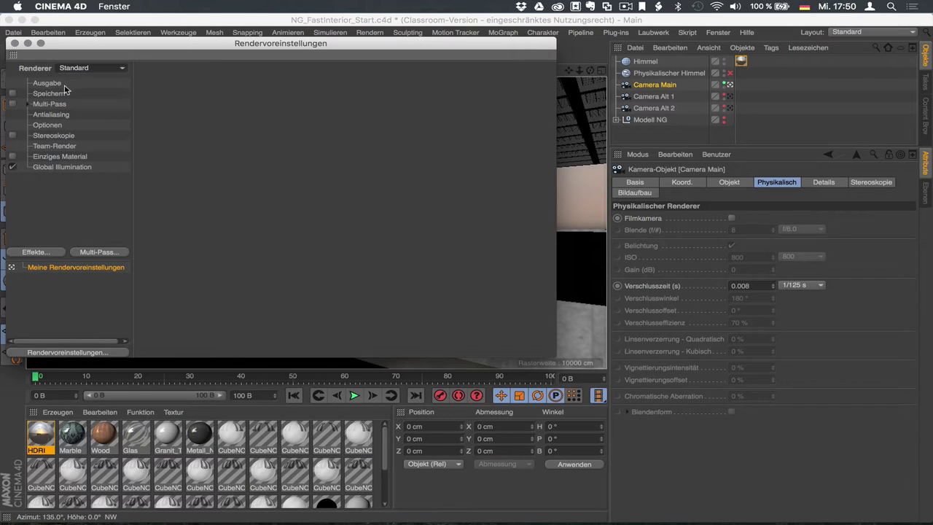
click(82, 71)
click(85, 92)
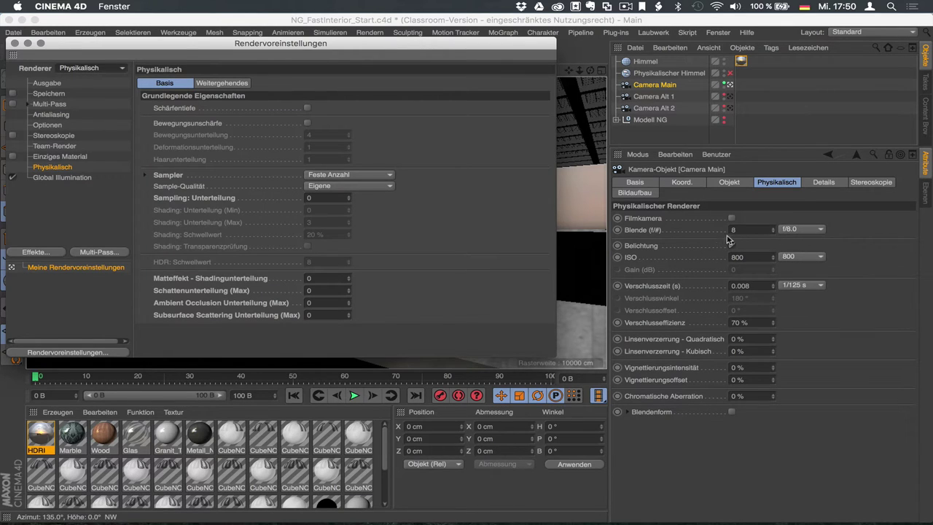
Enable Camera Main's Belichtung and set its Blende to f/8.0.
click(731, 245)
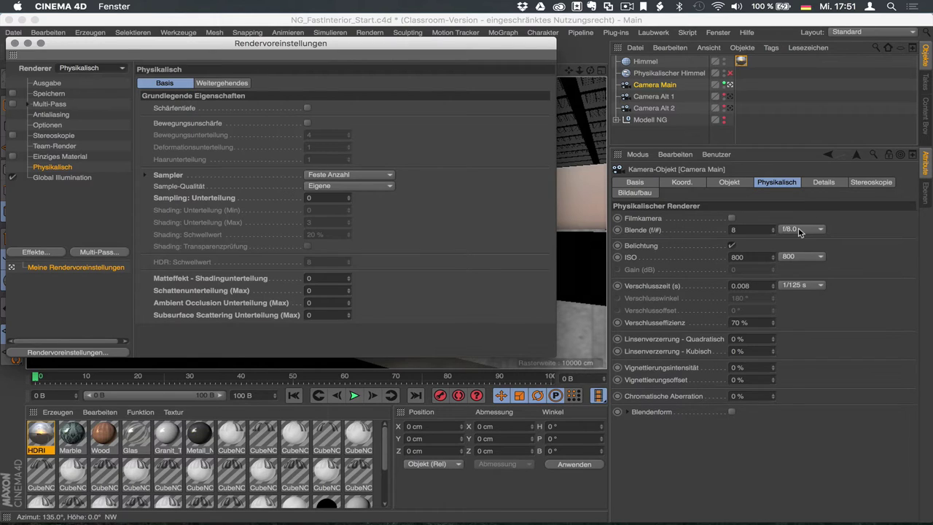
click(800, 231)
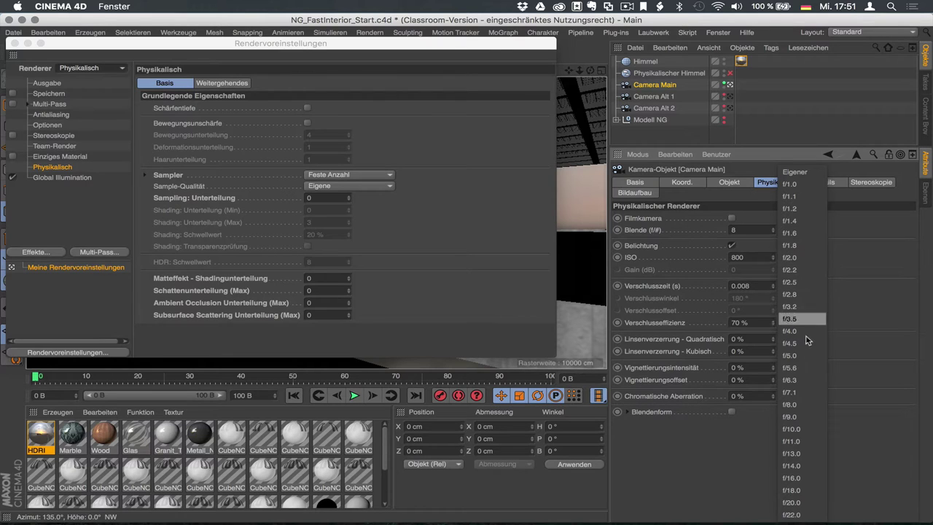
click(806, 411)
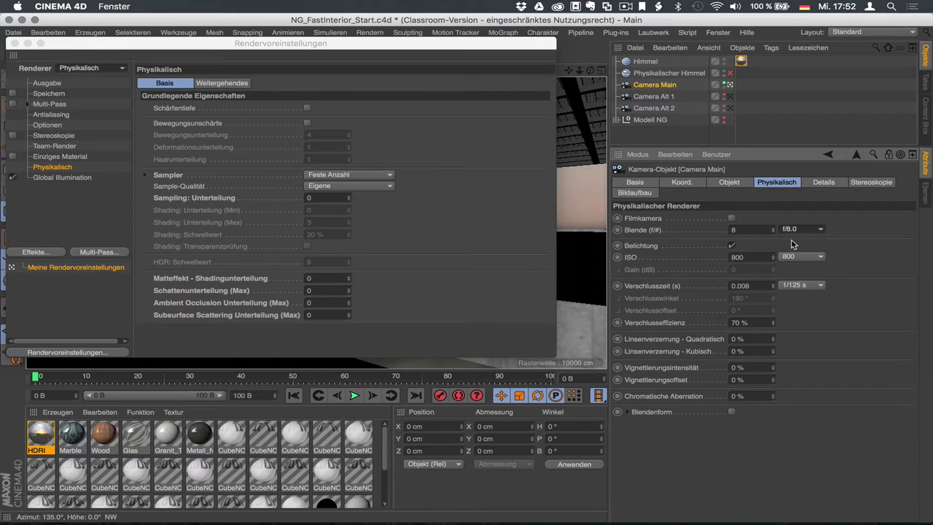
mouse_move(358, 48)
mouse_down()
mouse_move(413, 81)
mouse_move(663, 113)
mouse_up()
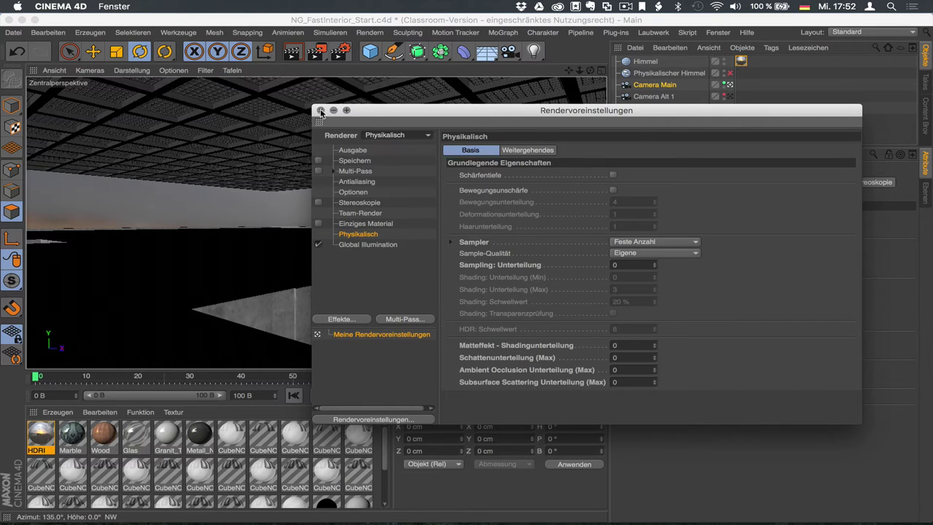
Close the render settings, review the grainy 960x540 render in the Bild-Manager, then hide it.
click(321, 110)
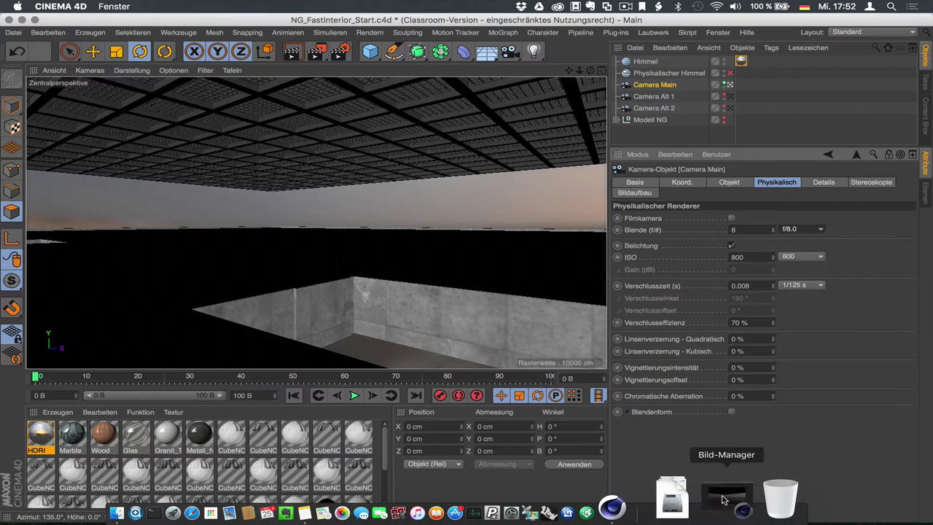
click(724, 500)
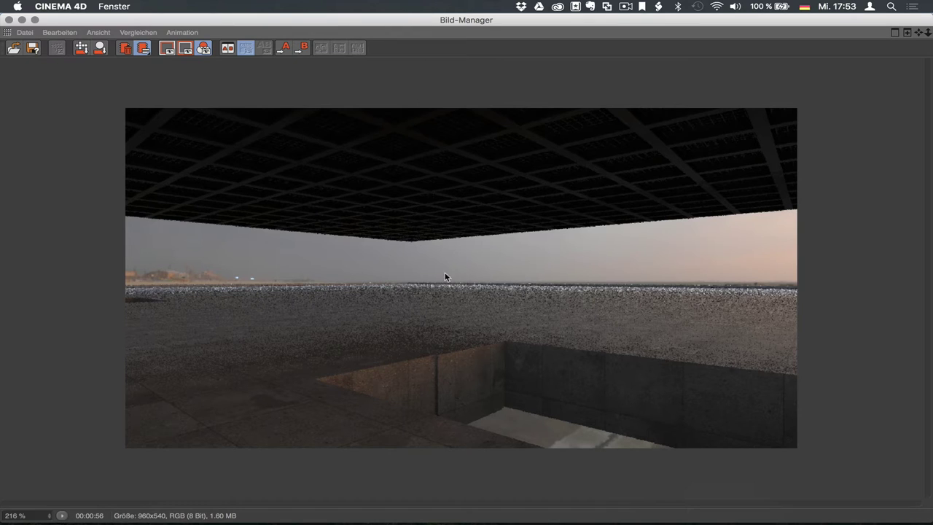
click(21, 19)
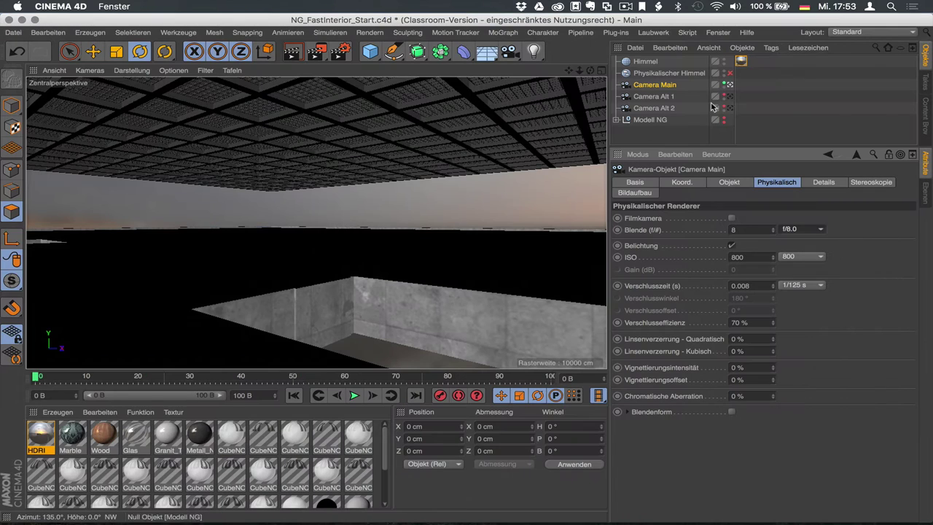
Show the Illumination tab of the HDRI material on the Himmel object.
click(741, 62)
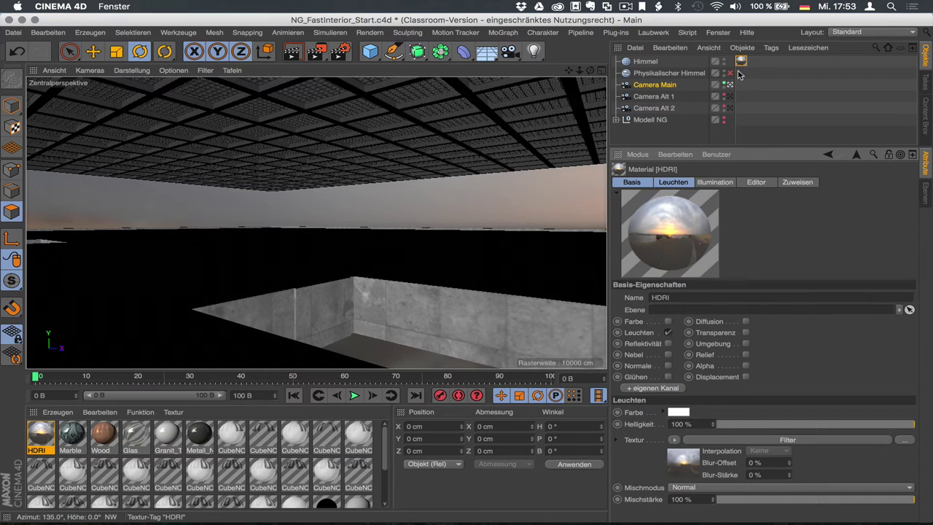
click(721, 187)
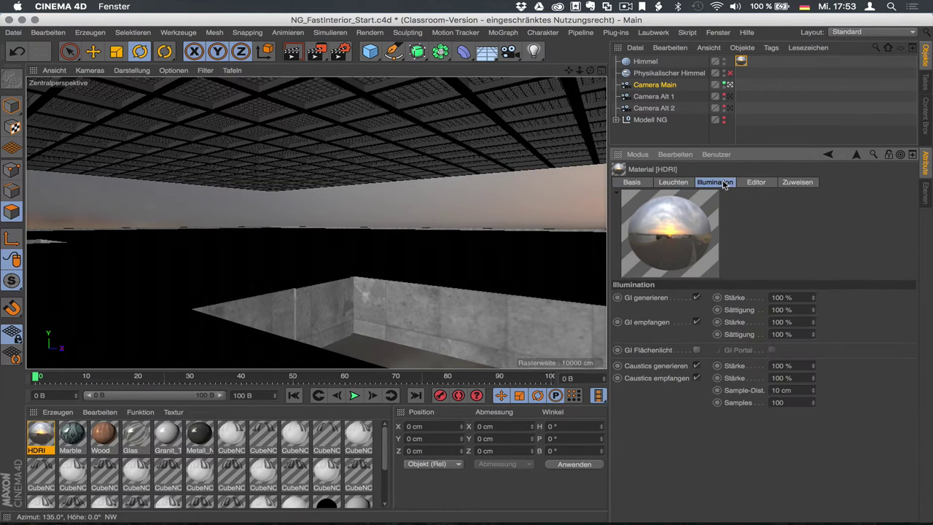
drag(732, 146, 738, 120)
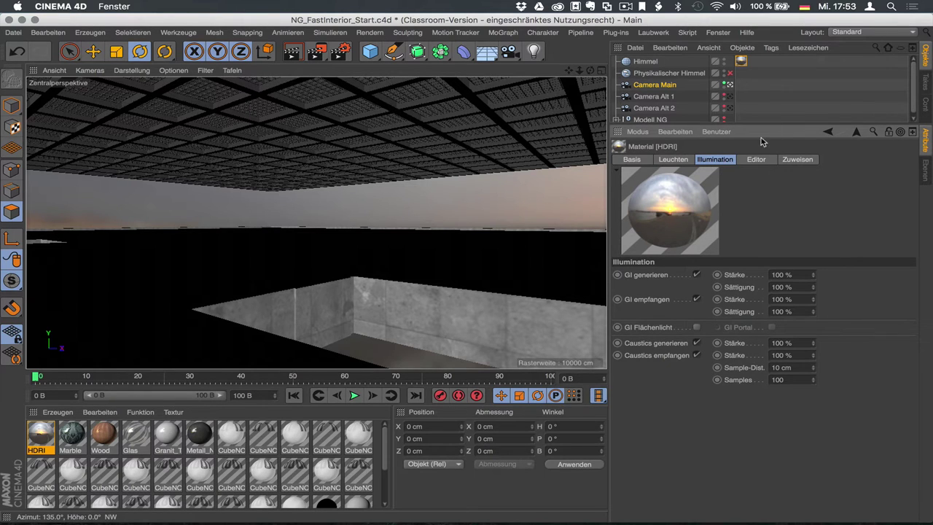
drag(766, 125, 768, 130)
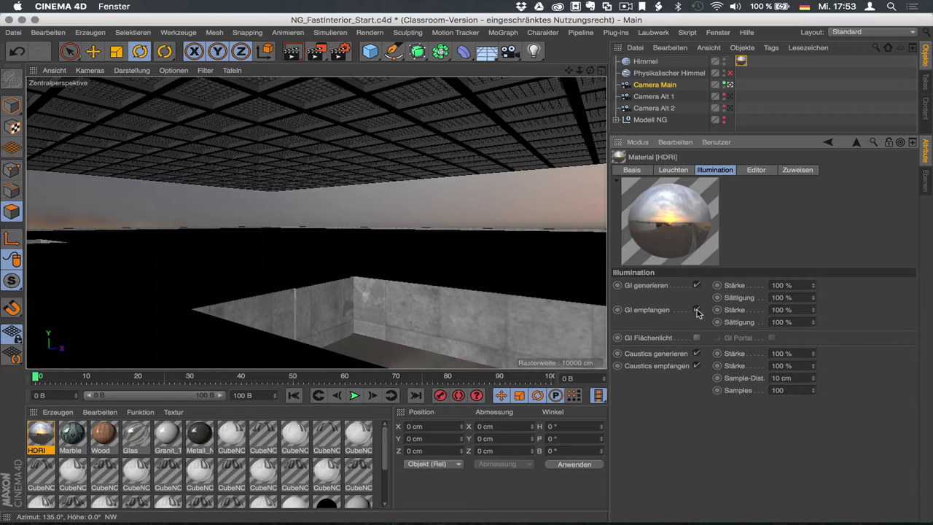
Untick GI empfangen, Caustics generieren and Caustics empfangen on the HDRI sky material.
click(696, 310)
click(696, 352)
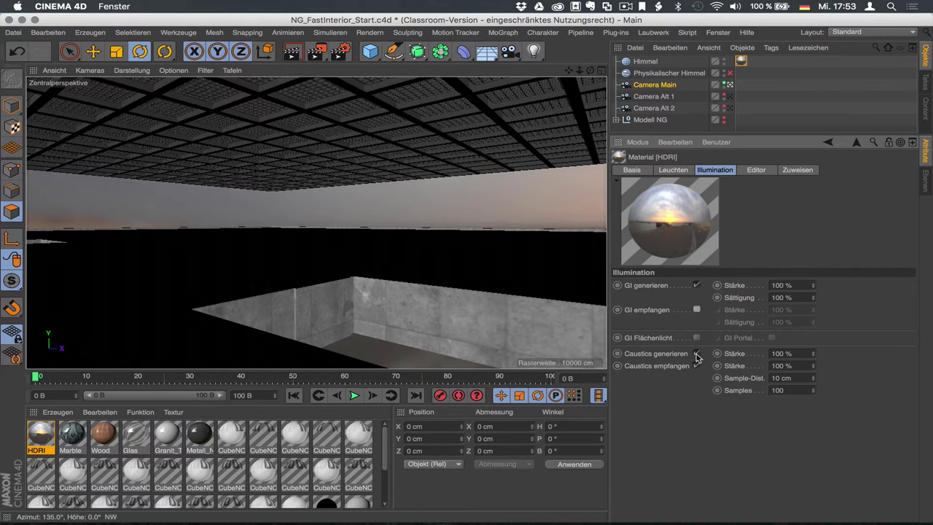
click(696, 365)
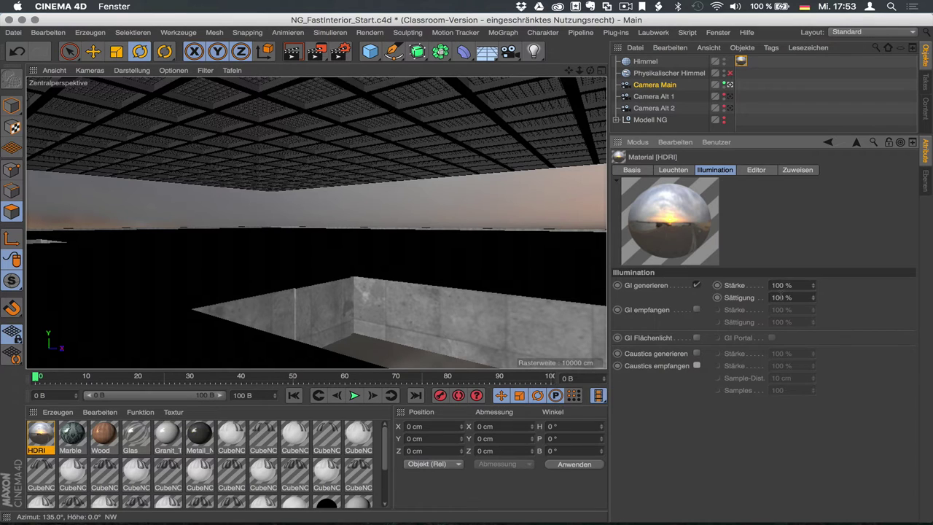
key(super+Tab)
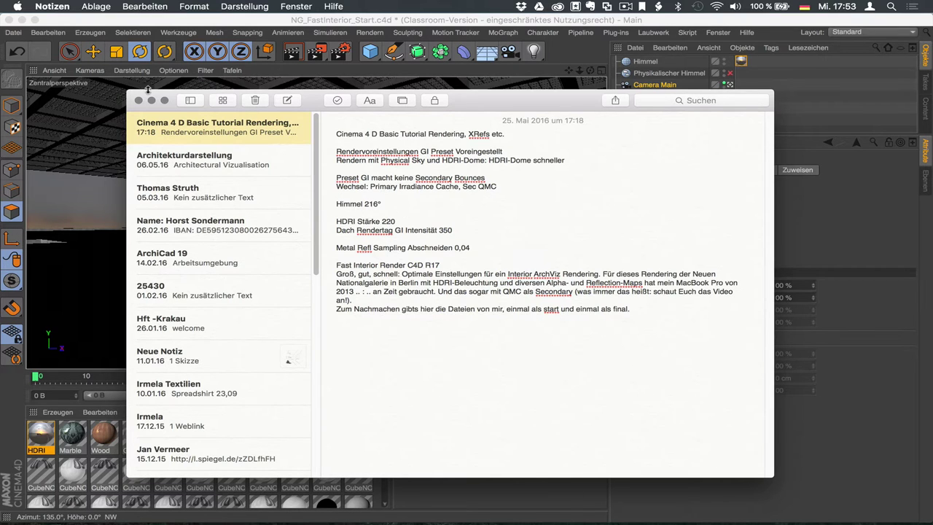
key(super+Tab)
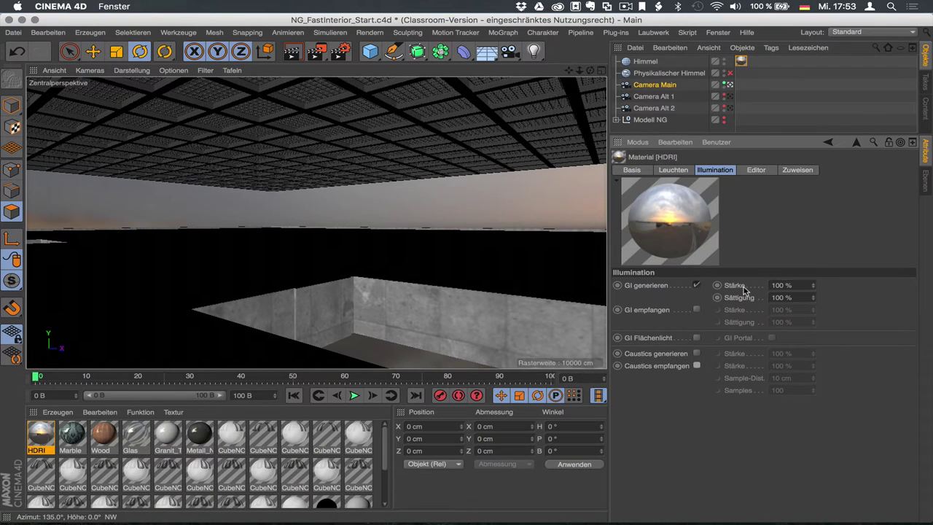
Set the HDRI material's GI generieren Stärke to 220% and render a 960x540 preview.
click(798, 284)
text(220)
key(Return)
key(shift+r)
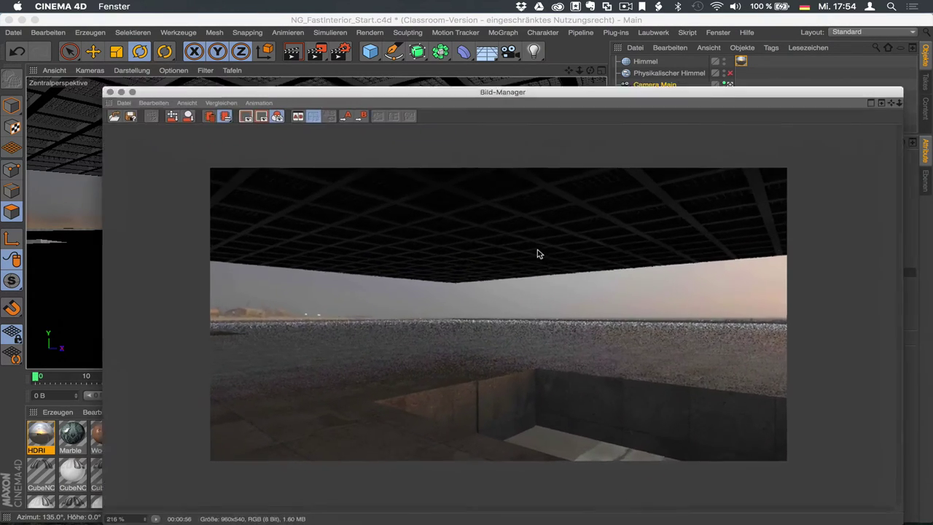
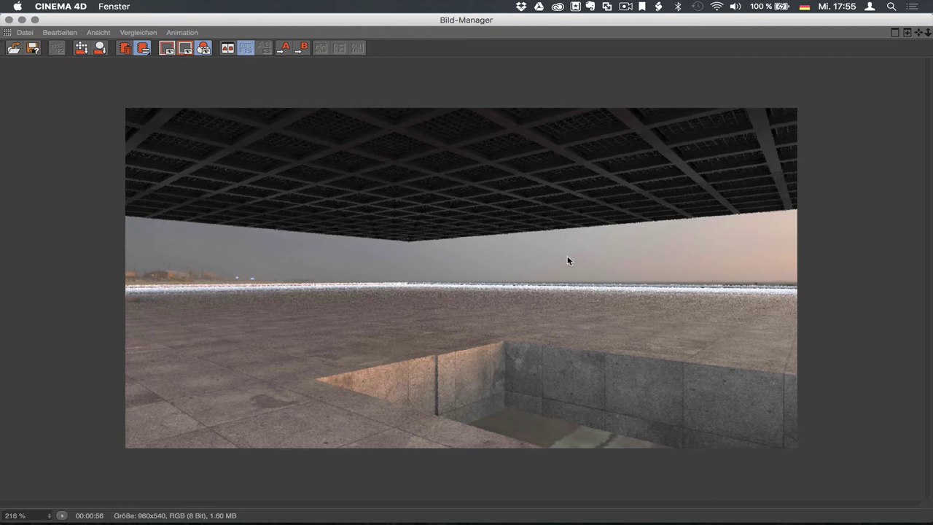
Close the rendered image viewer and drag the manager divider down to enlarge the object list.
click(9, 19)
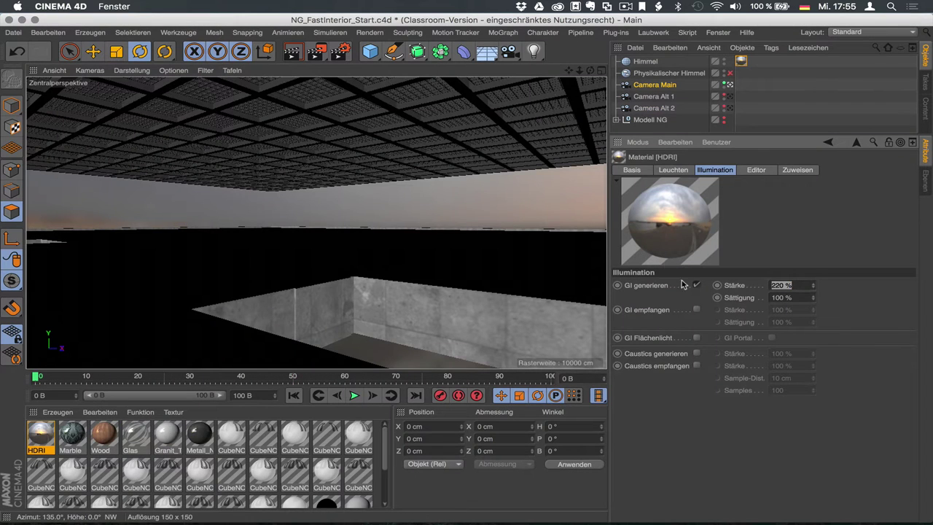
click(839, 296)
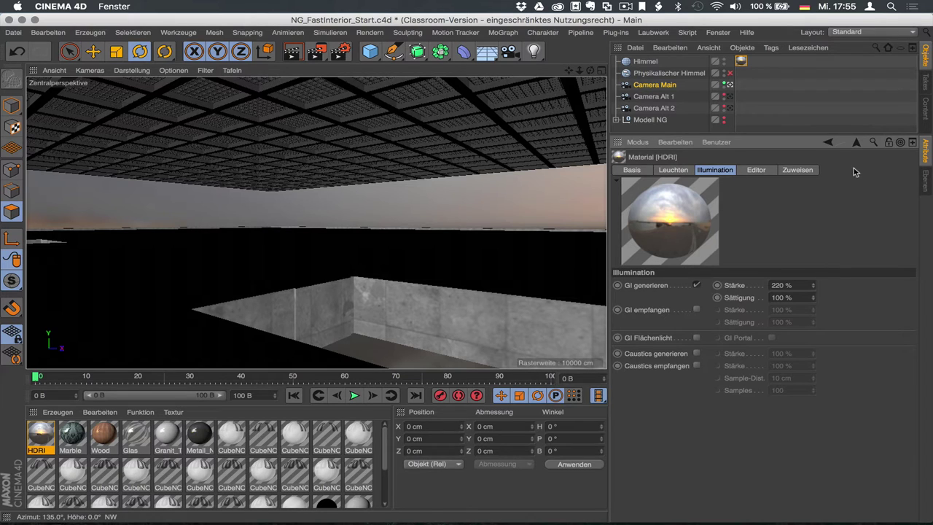
drag(797, 135, 799, 147)
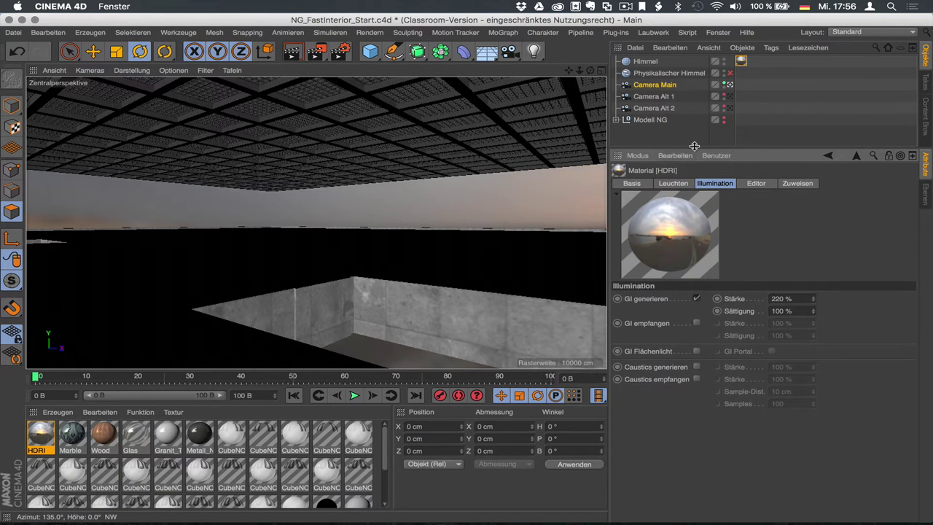
drag(693, 150, 687, 210)
Expand Modell NG so all its children are listed, then show Material [HDRI]'s Leuchten settings.
click(616, 120)
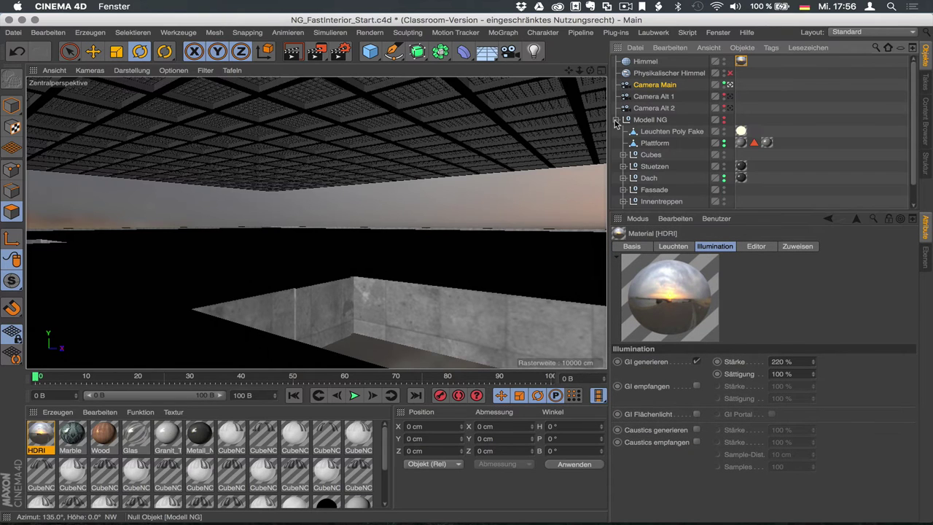
drag(701, 210, 701, 249)
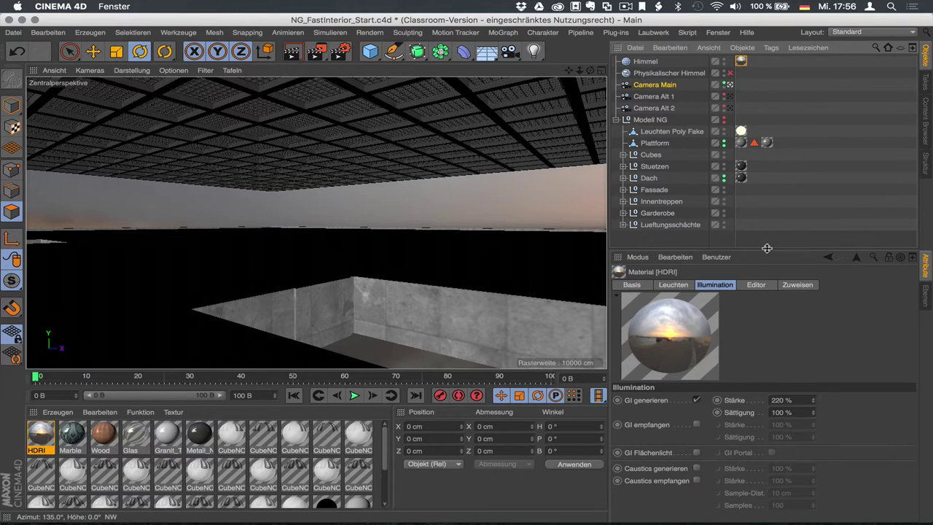
mouse_move(767, 249)
mouse_down()
mouse_move(769, 236)
mouse_move(768, 247)
mouse_up()
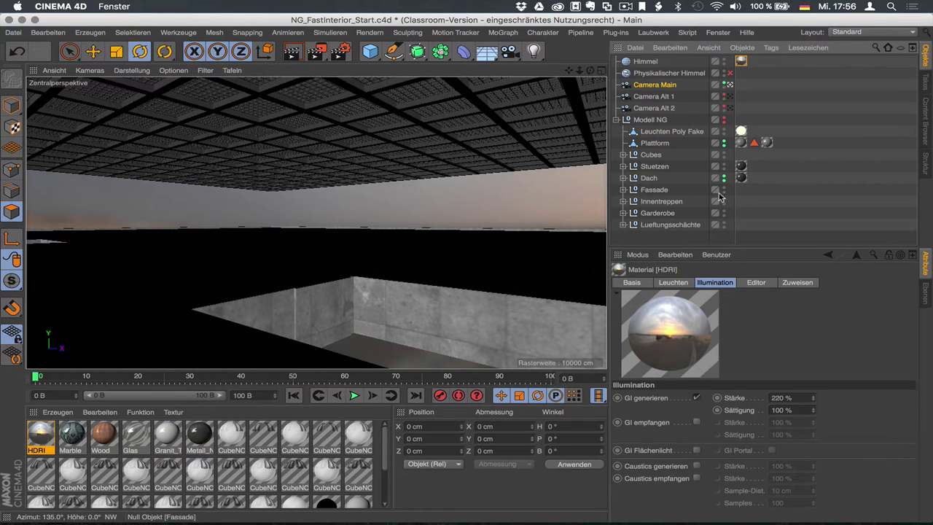
click(673, 282)
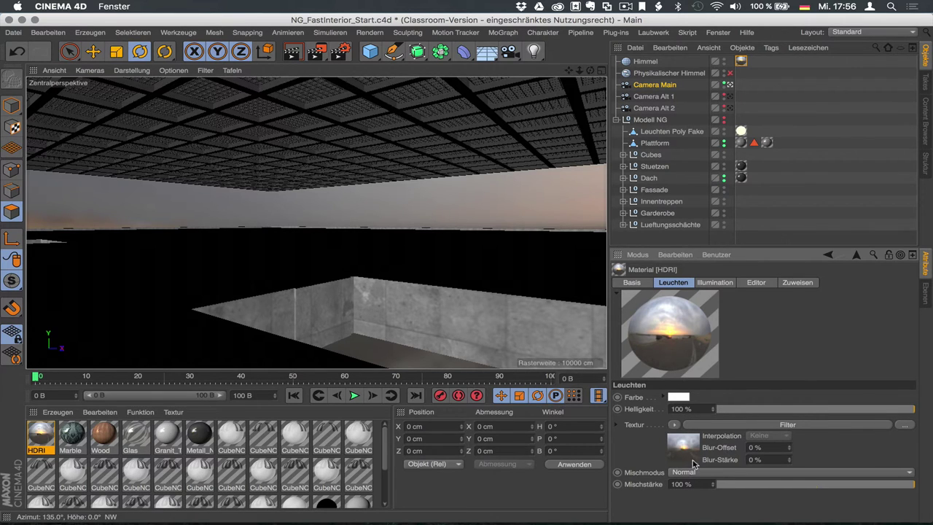
Set Gamma to 1 on the Filter shader in the HDRI luminance texture slot.
click(694, 425)
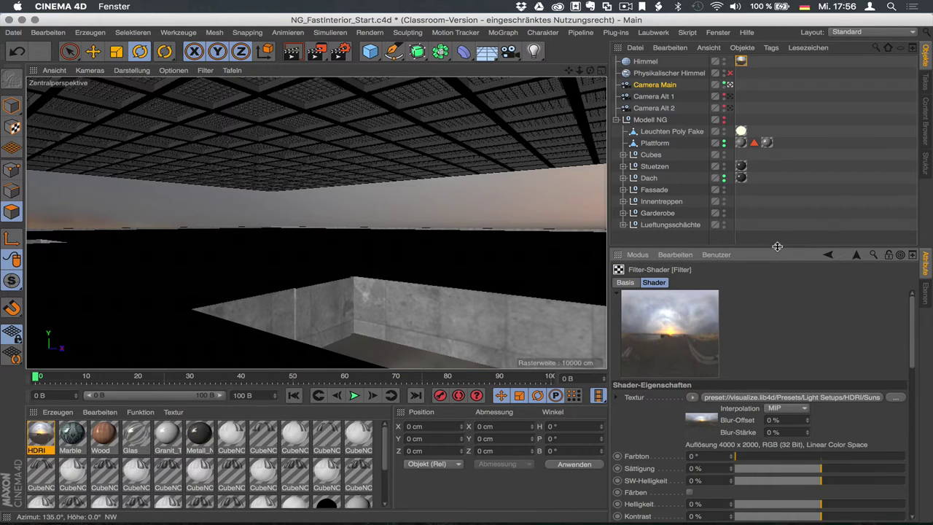
drag(777, 247, 790, 126)
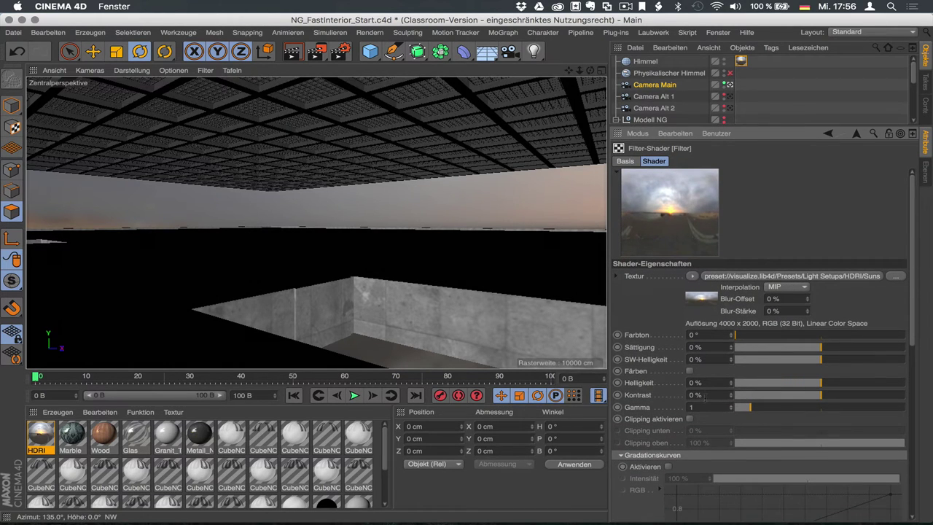
text(1)
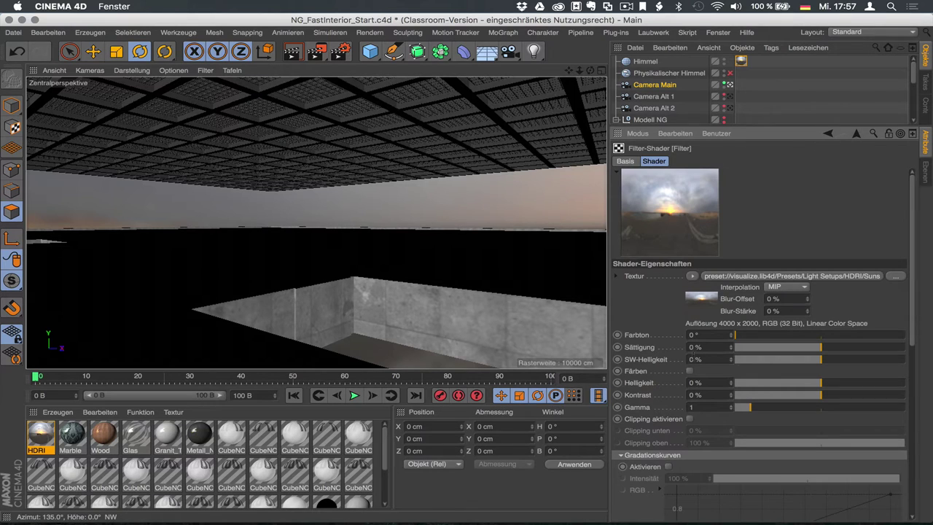
Return to the HDRI material's Illumination settings and enlarge the object list again.
click(855, 134)
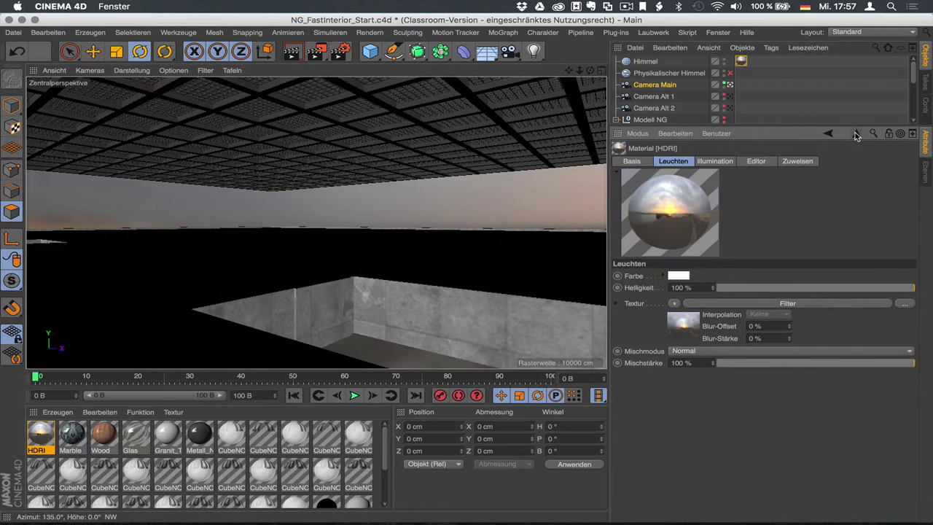
click(727, 162)
drag(751, 128, 742, 244)
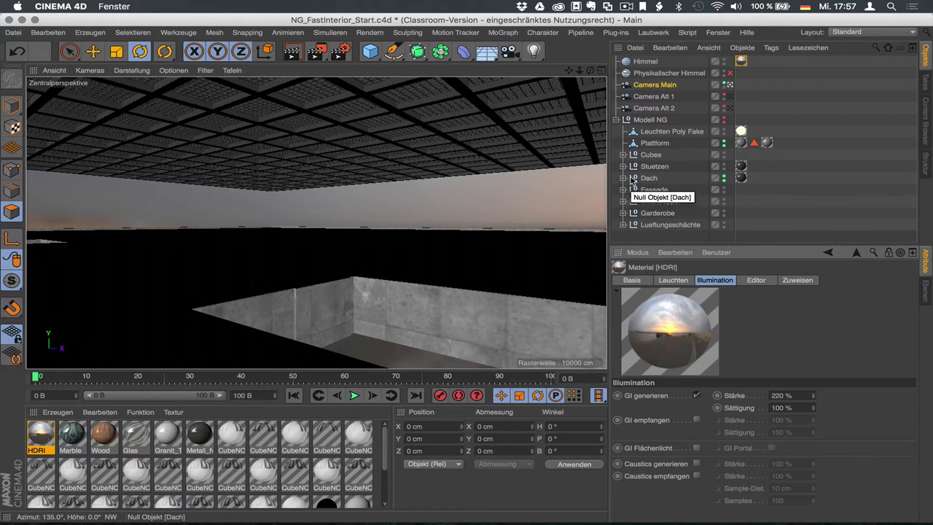
Add a Render tag to Dach with GI Parameter aktivieren ticked and Intensität 200 %.
right_click(646, 180)
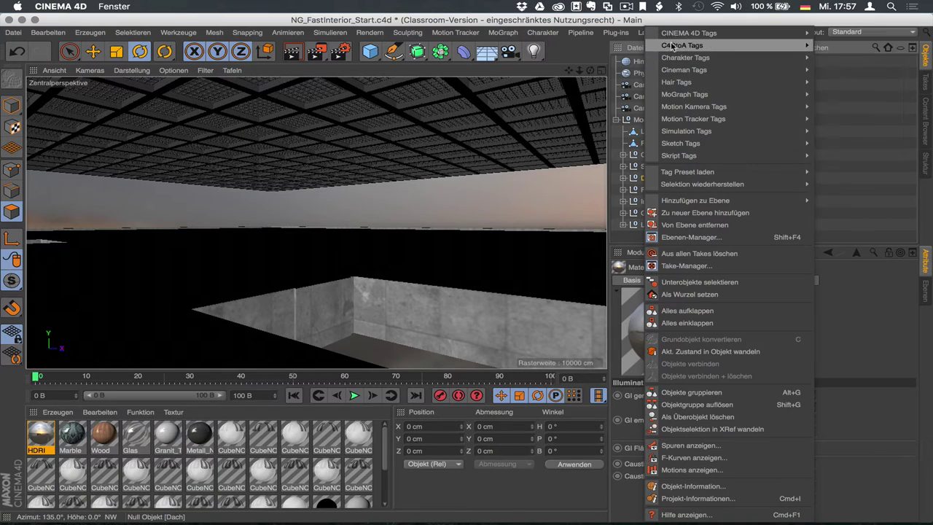
mouse_move(689, 33)
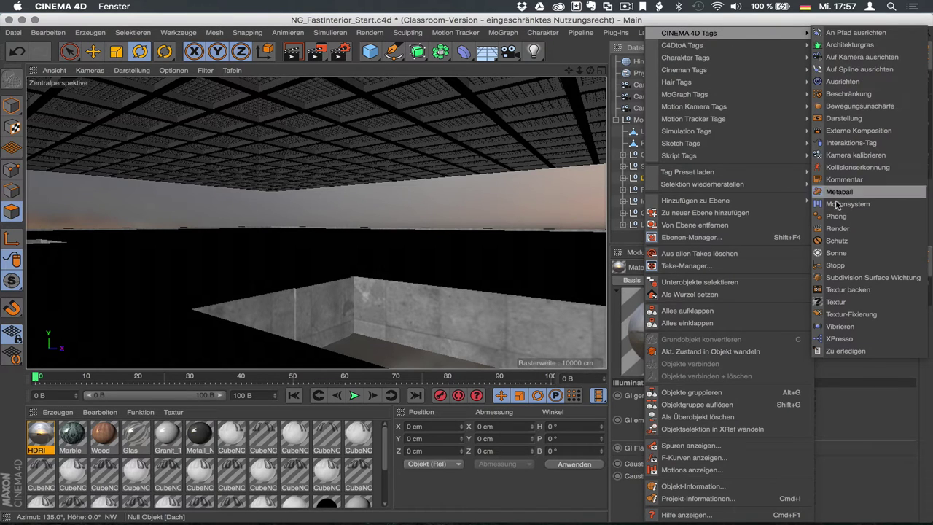
click(835, 228)
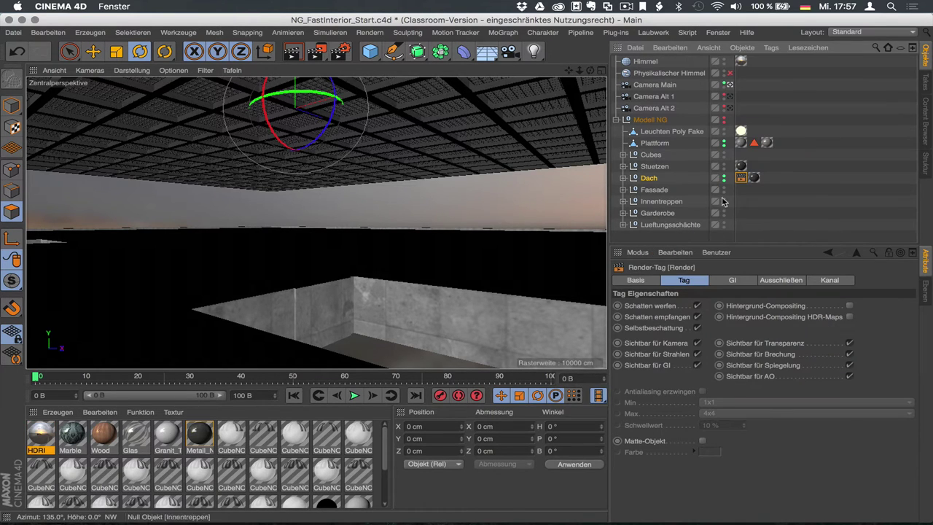
click(734, 281)
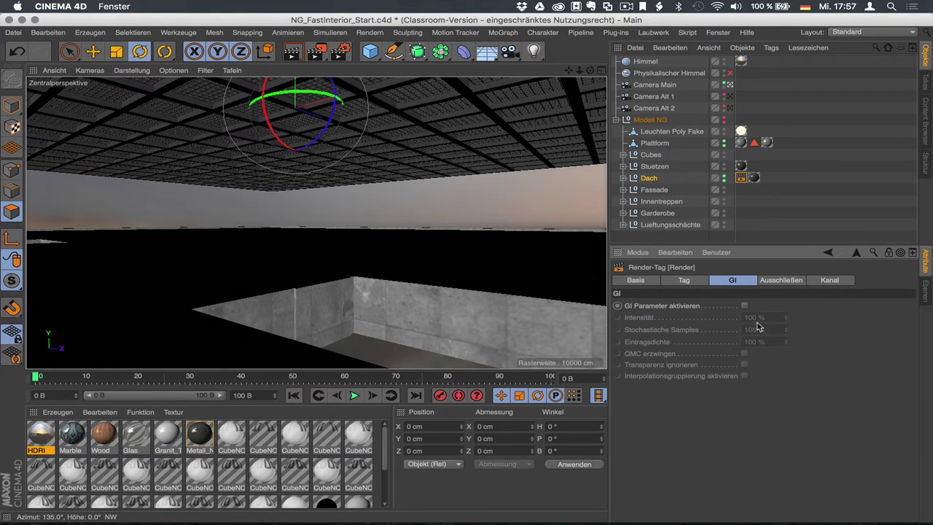
click(744, 306)
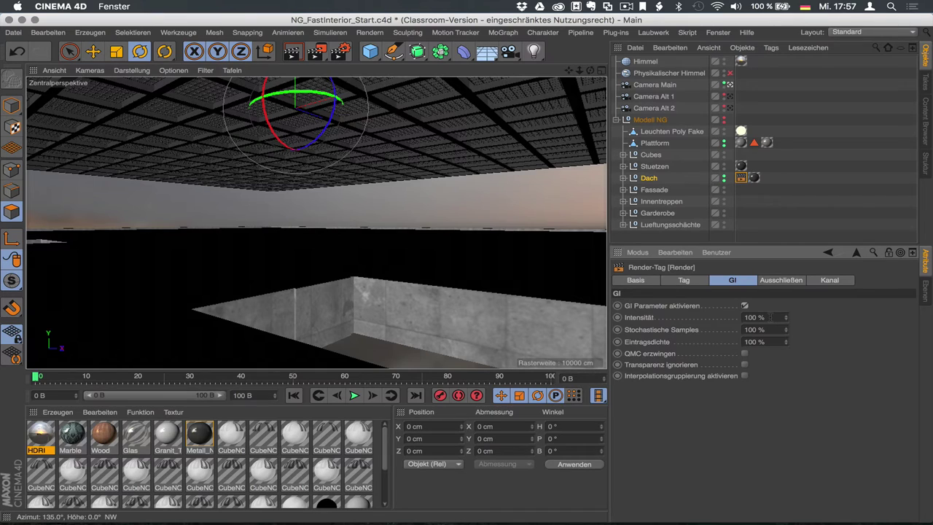
double_click(771, 317)
text(200)
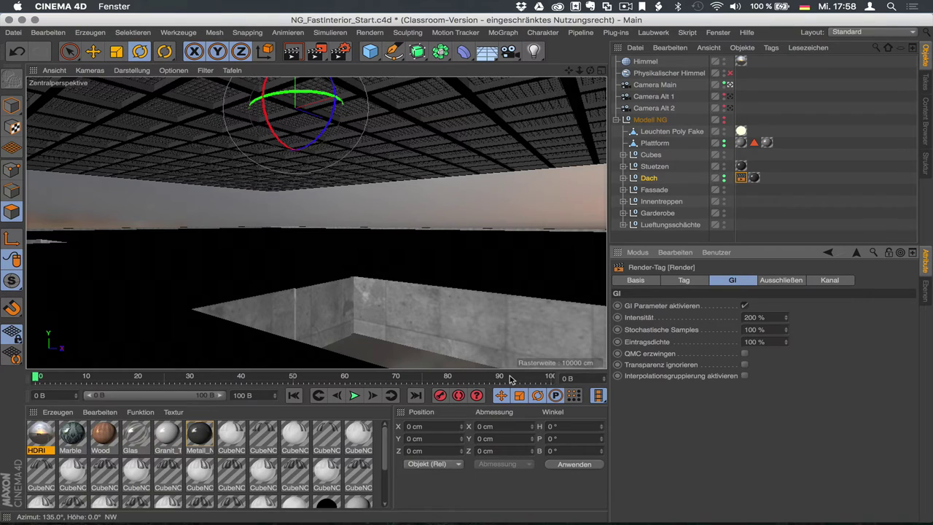
Open Render Settings on the Global Illumination page, moving the window up and left.
key(super+b)
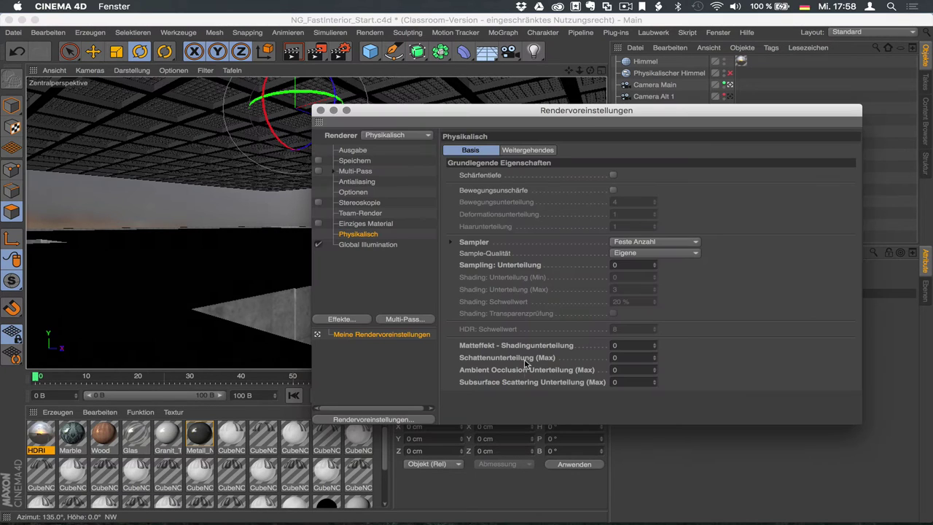
click(366, 246)
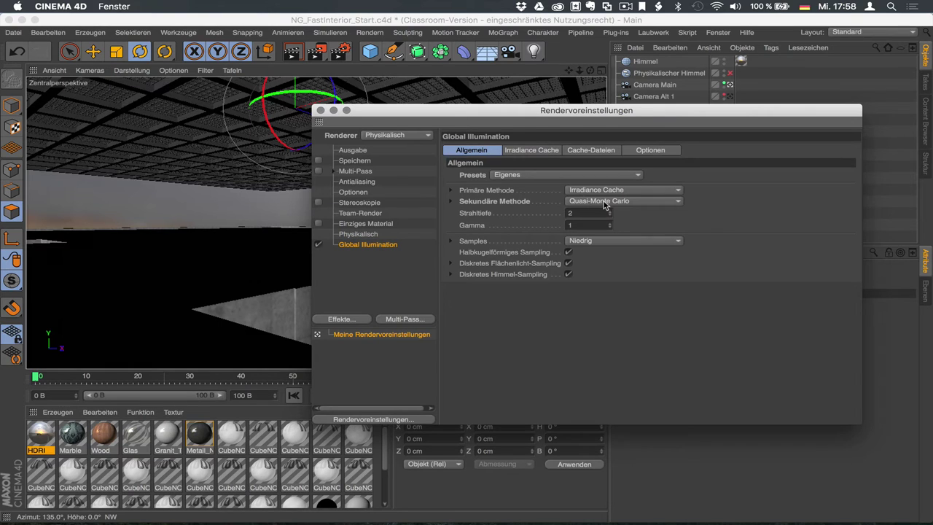
drag(580, 112, 519, 64)
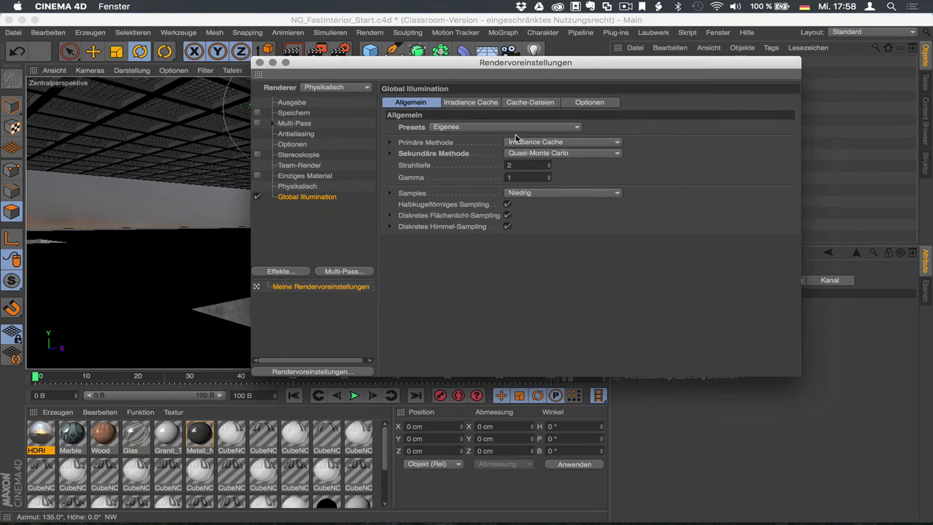
click(478, 106)
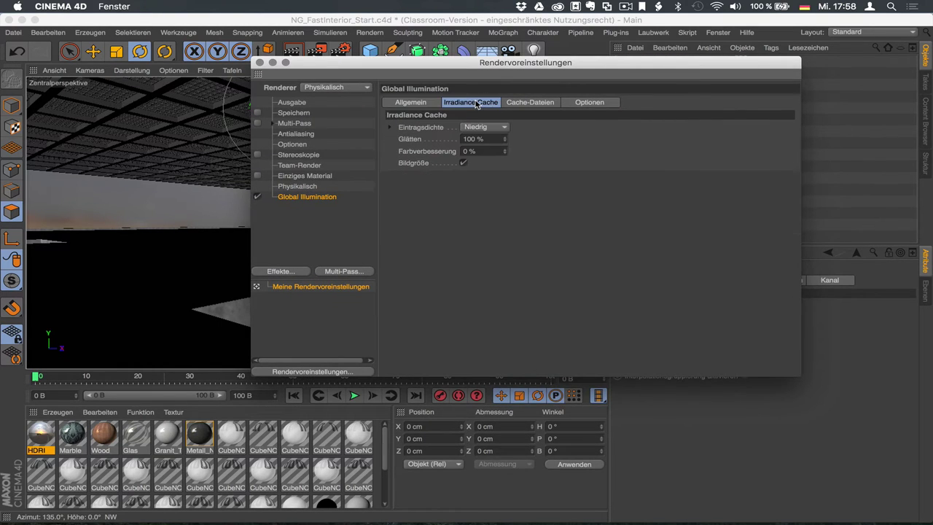
click(427, 102)
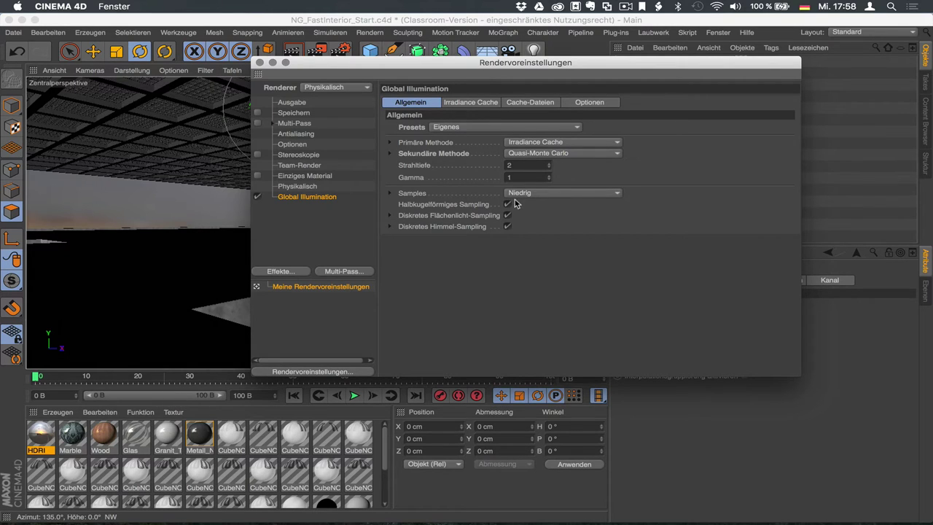
Set GI Samples to Benutzerdefinierte Samples with a Sampleanzahl of 32.
click(391, 194)
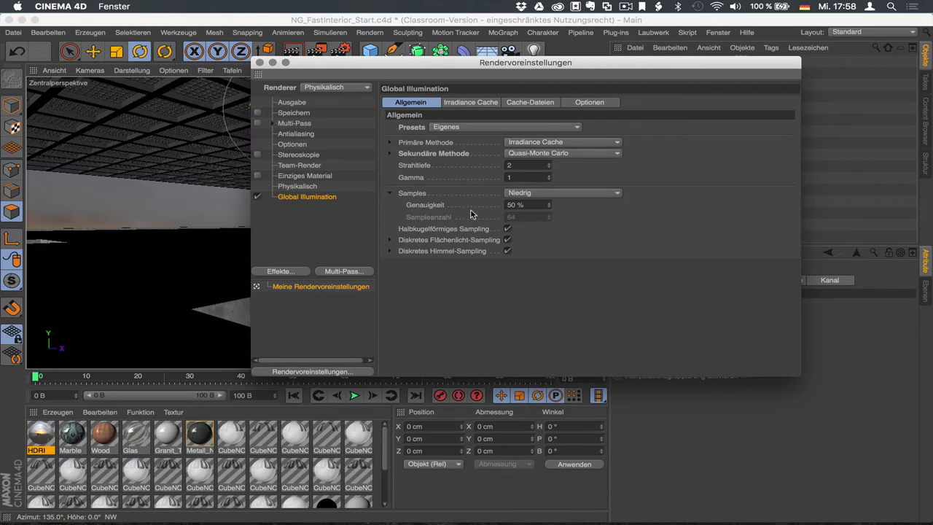
click(579, 194)
click(568, 212)
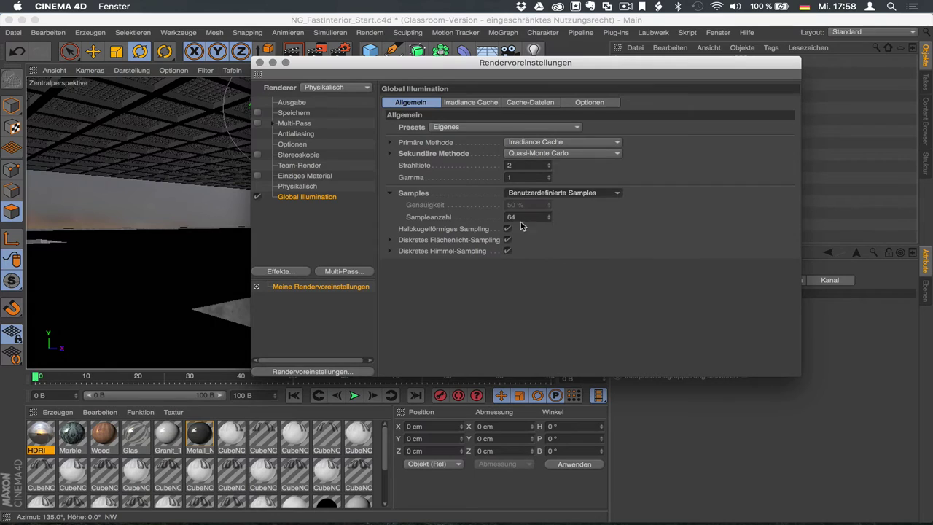
click(519, 216)
text(3)
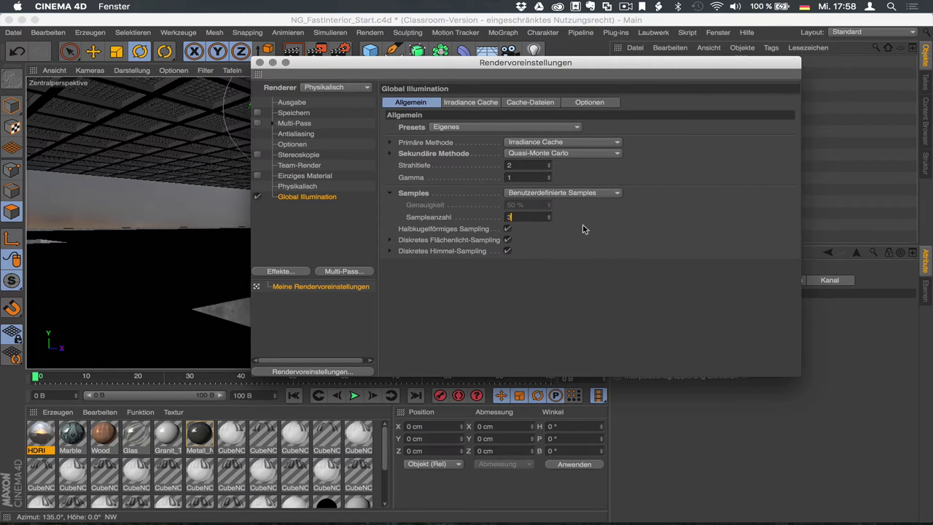
text(2)
key(Return)
Switch Irradiance Cache Eintragsdichte from Niedrig to Vorschau and render to the Picture Viewer.
click(470, 104)
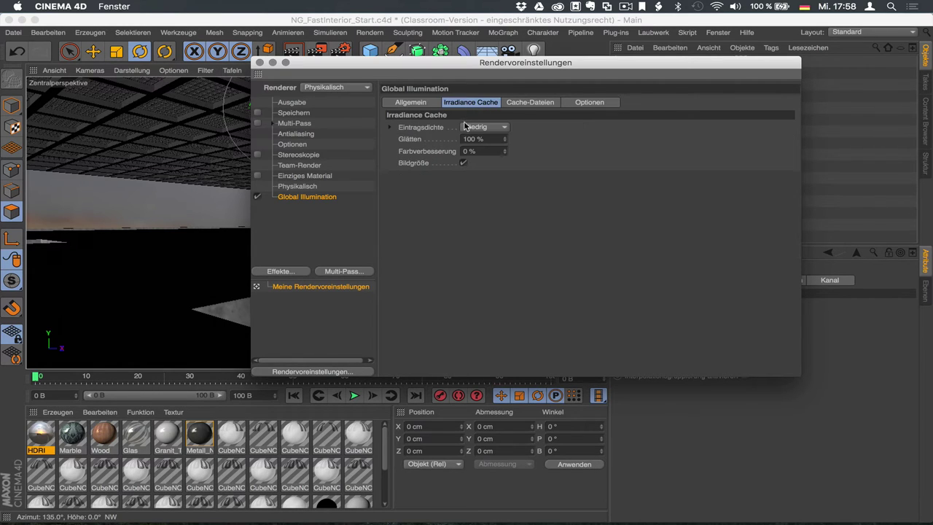
click(390, 128)
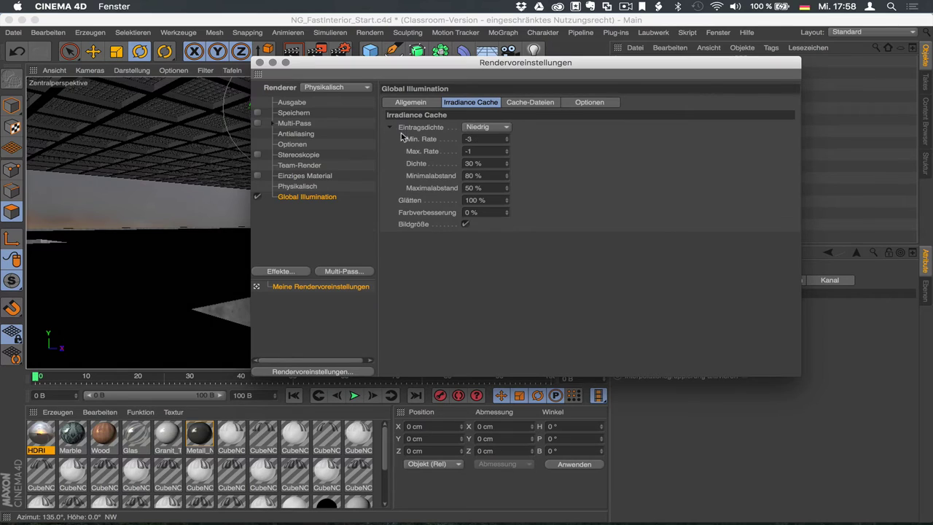
click(484, 128)
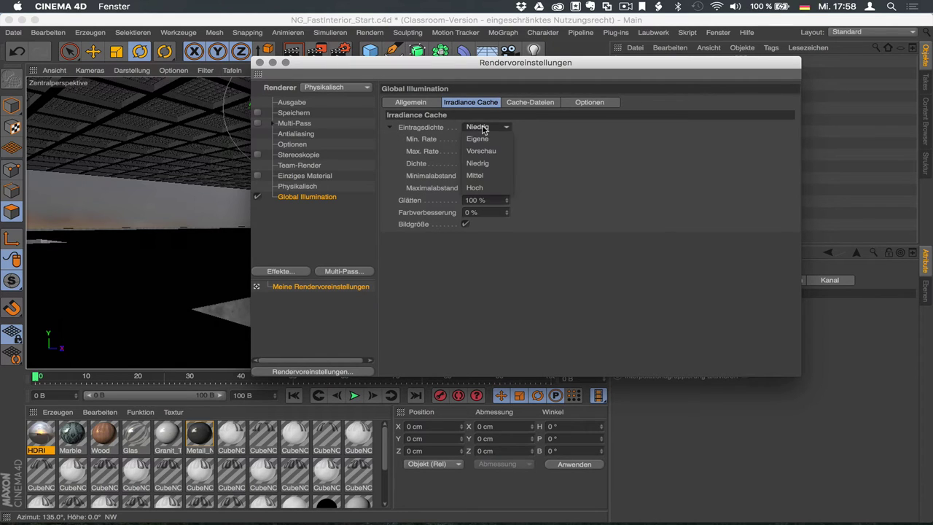
click(482, 150)
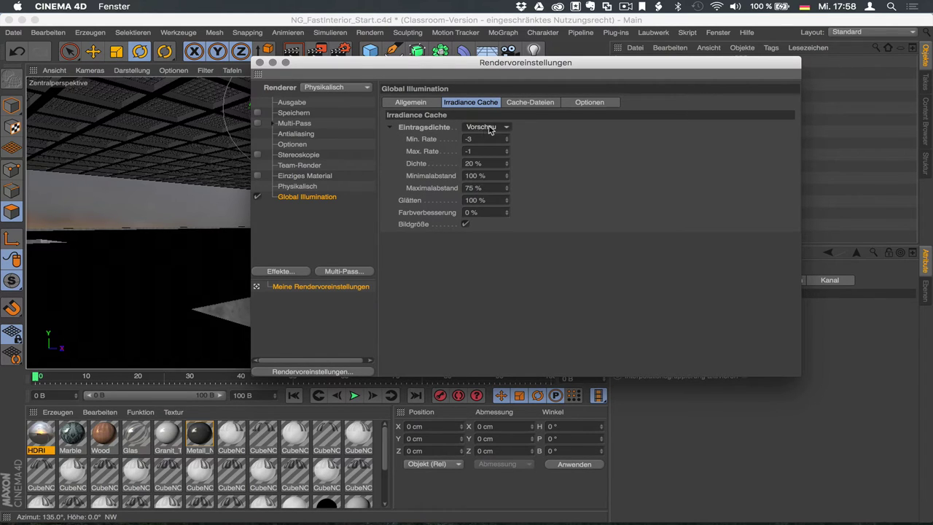
click(485, 128)
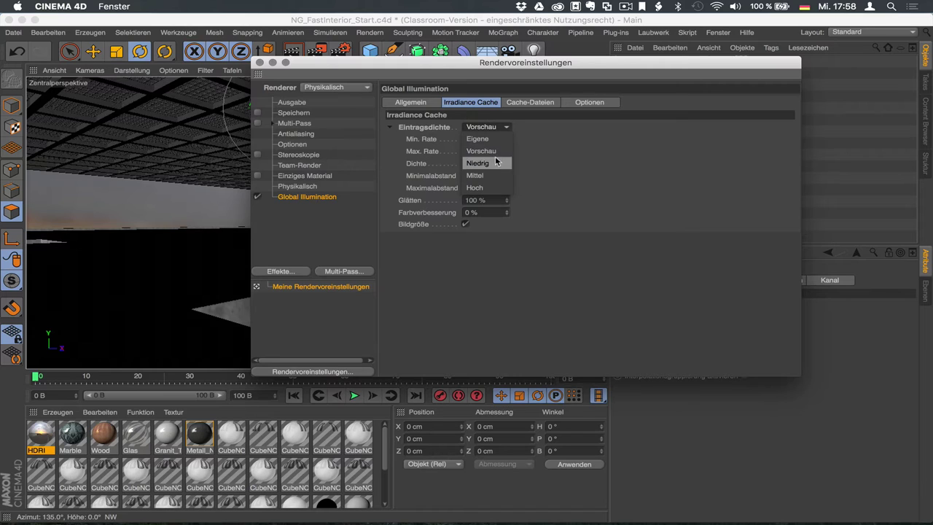
click(496, 163)
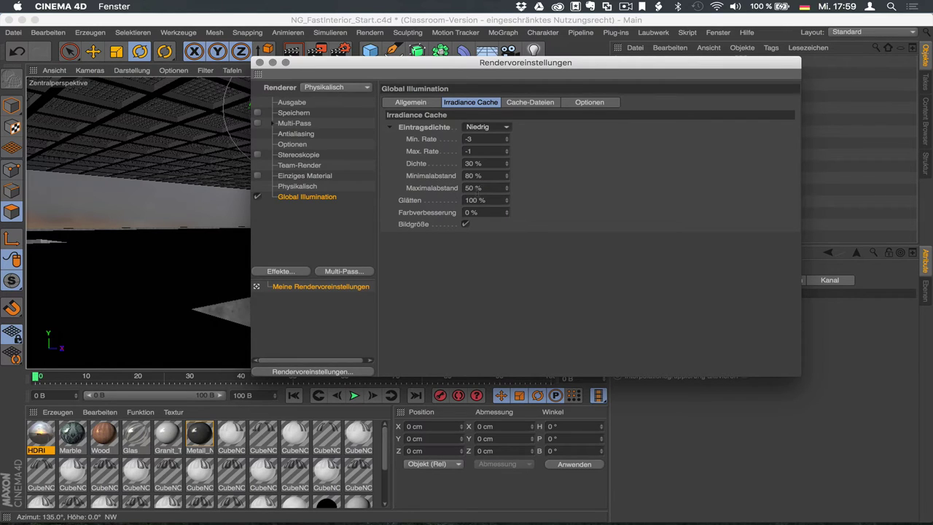
click(499, 129)
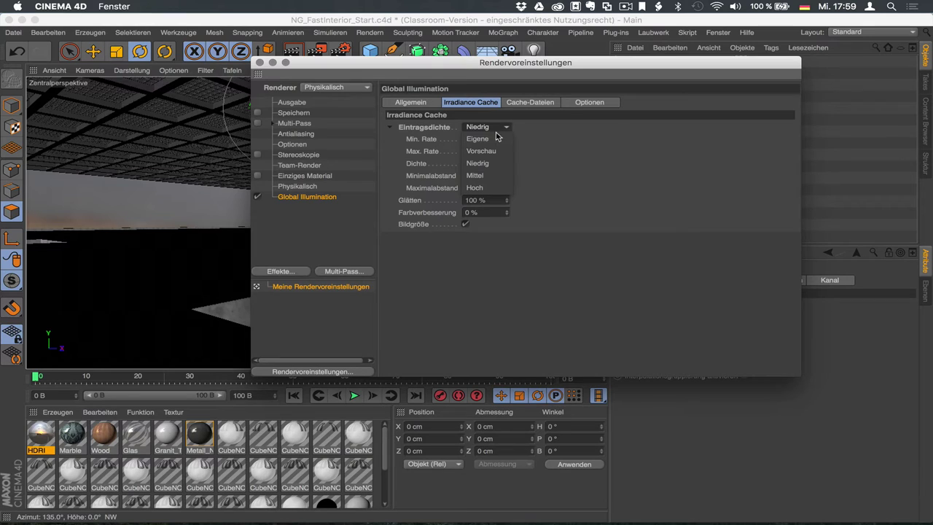
click(499, 151)
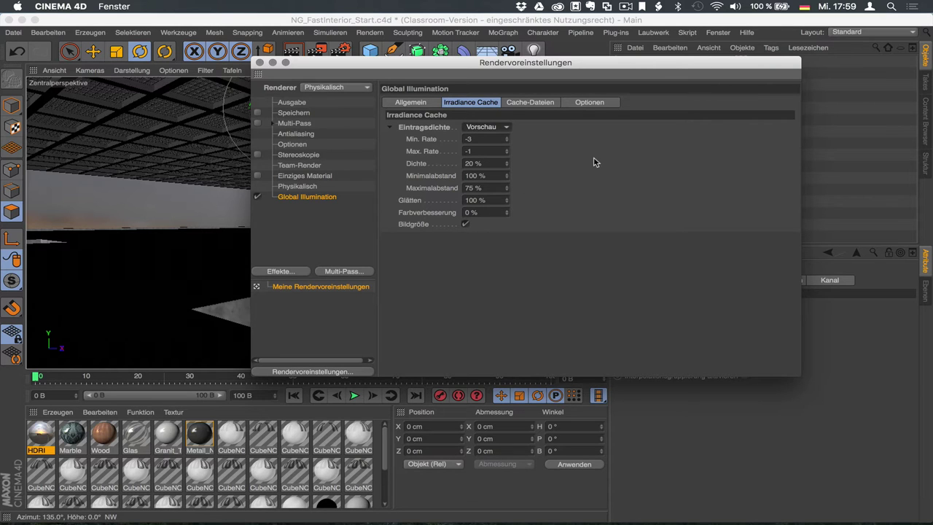
key(shift+r)
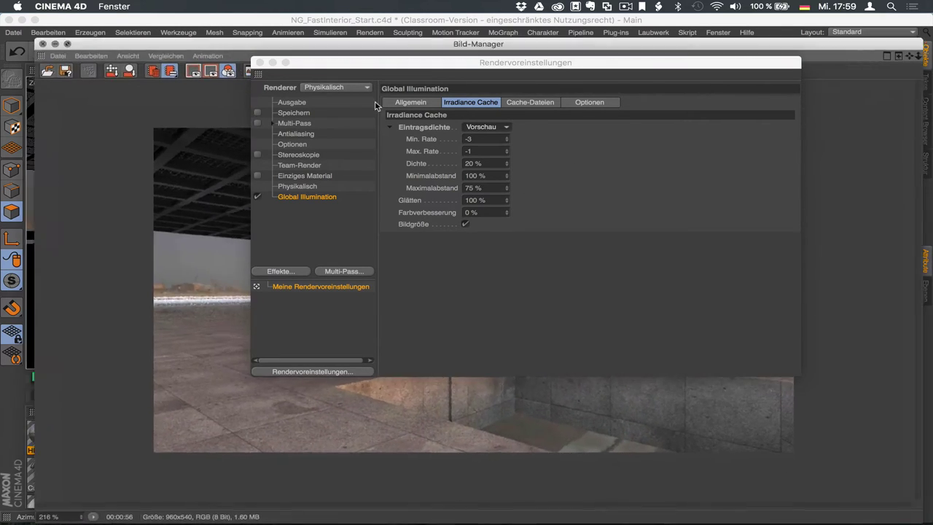
key(shift+r)
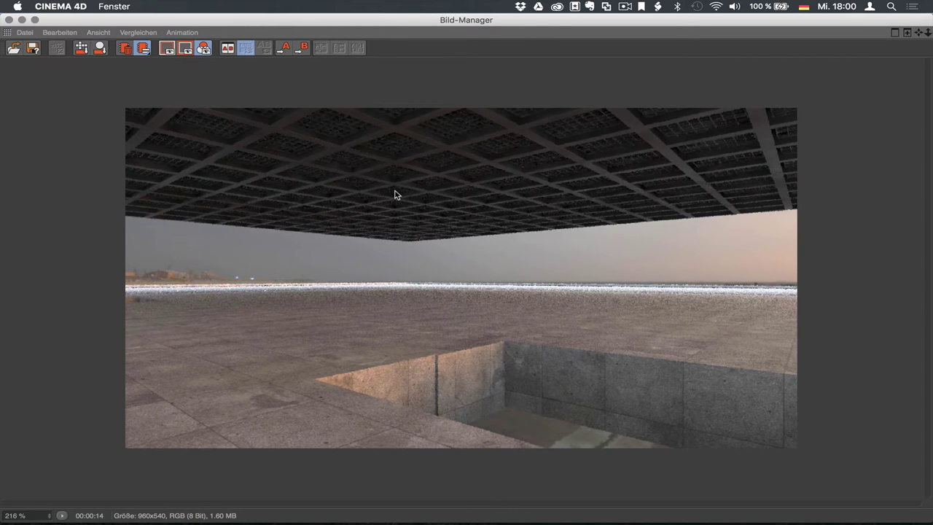
Reopen Render Settings with Eintragsdichte kept at Vorschau, ending on the Irradiance Cache tab.
key(ctrl+b)
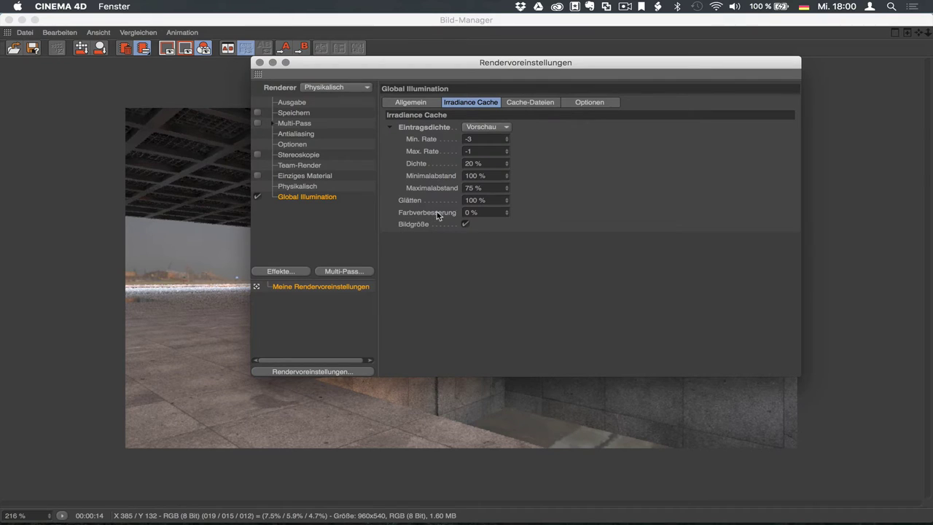
click(495, 127)
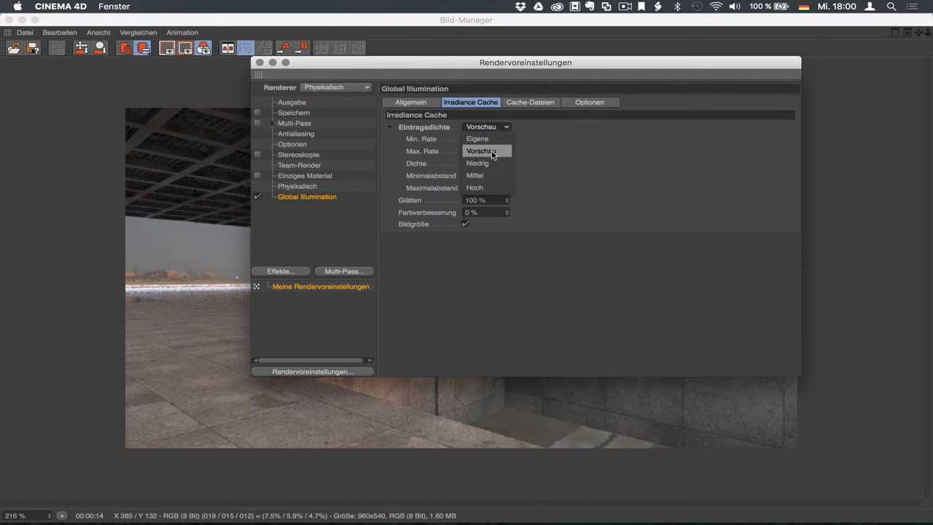
click(497, 128)
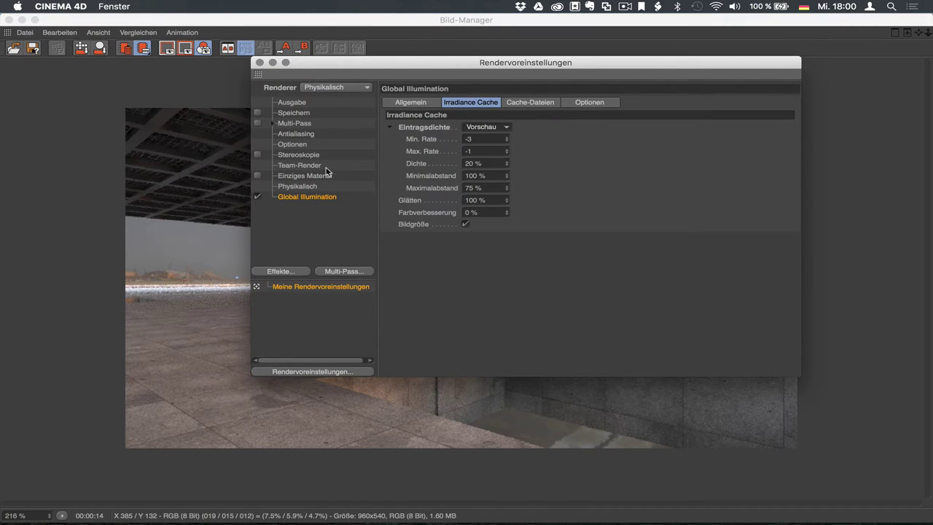
click(424, 105)
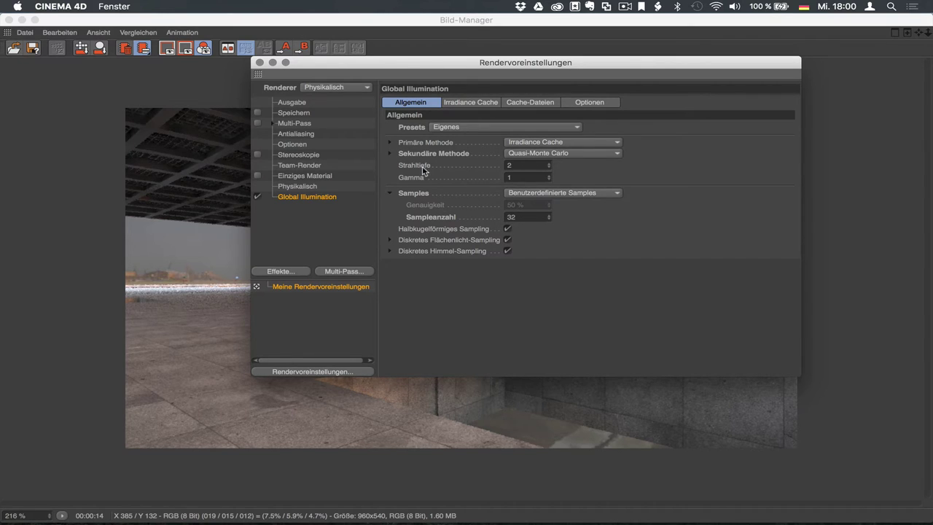
click(467, 103)
click(419, 102)
click(466, 103)
click(425, 106)
click(487, 105)
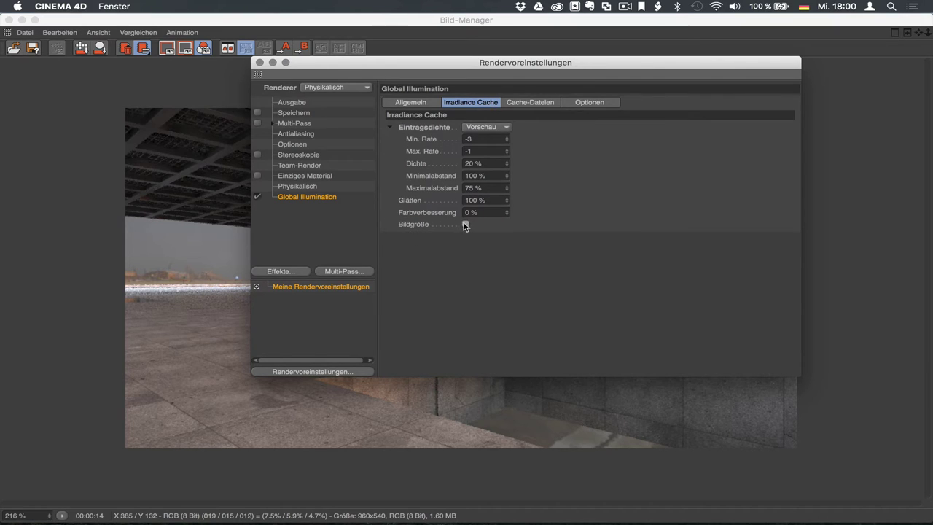
Untick Bildgröße in the Irradiance Cache, re-render the courtyard, and reopen Render Settings.
click(465, 225)
key(shift+r)
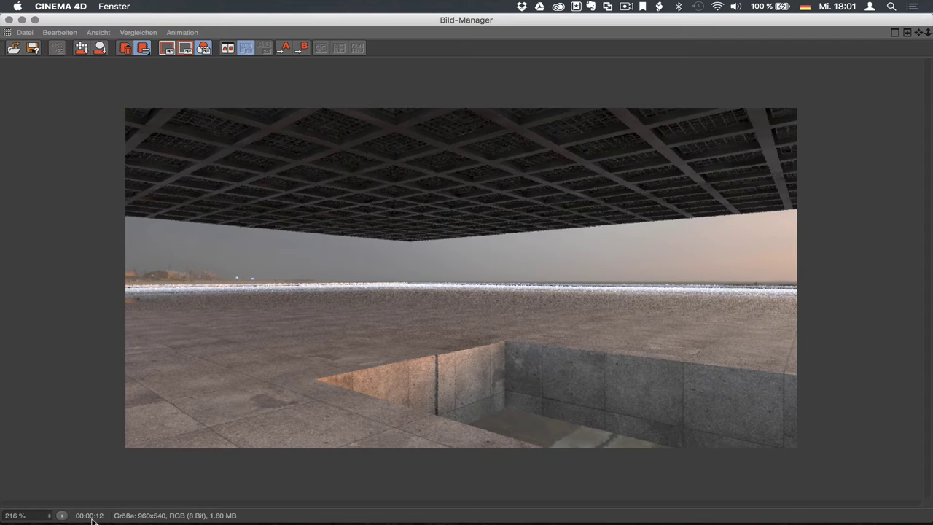
key(ctrl+b)
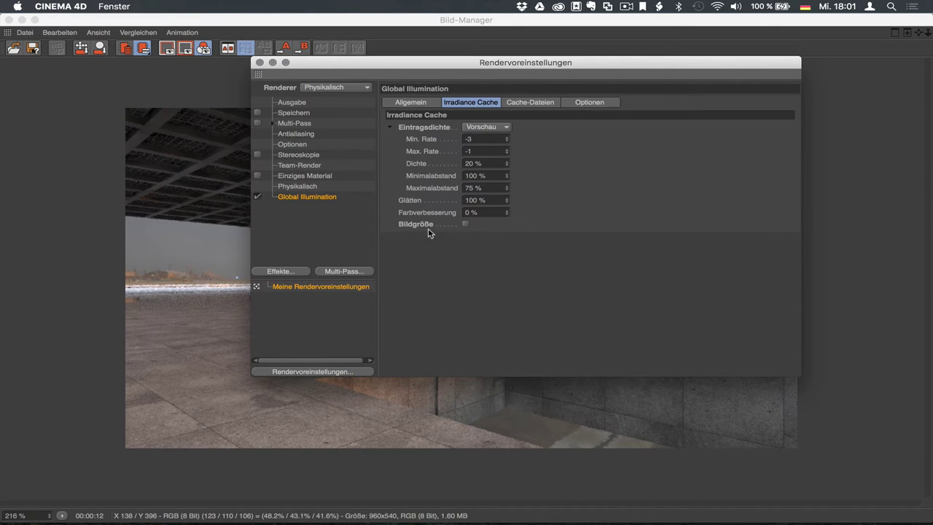
click(294, 104)
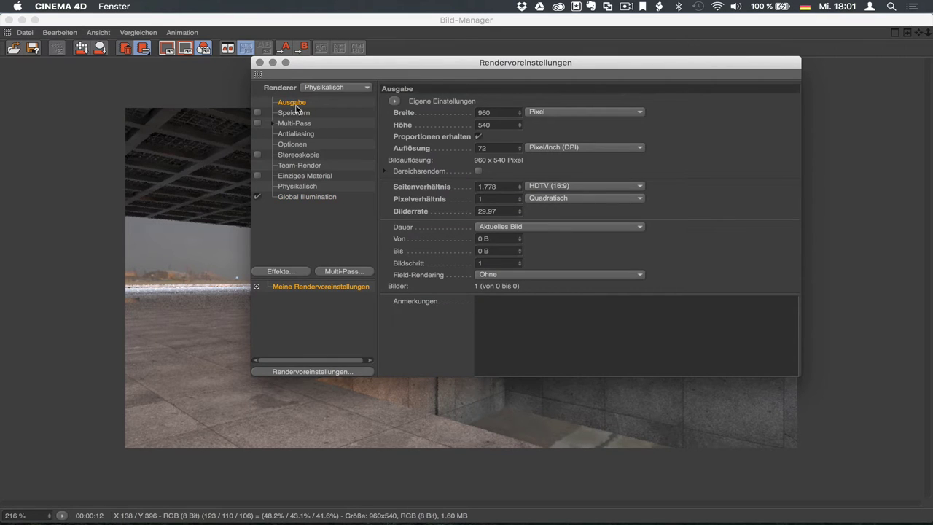
click(315, 197)
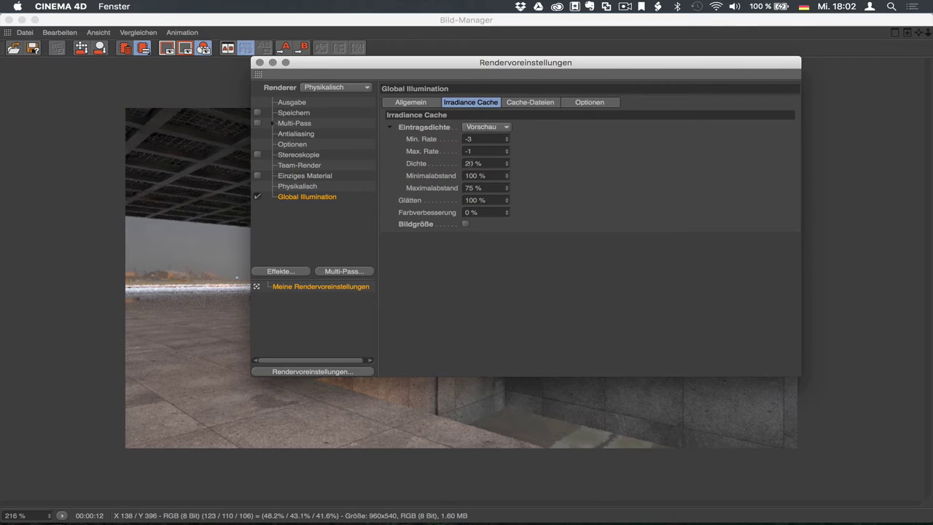
click(481, 129)
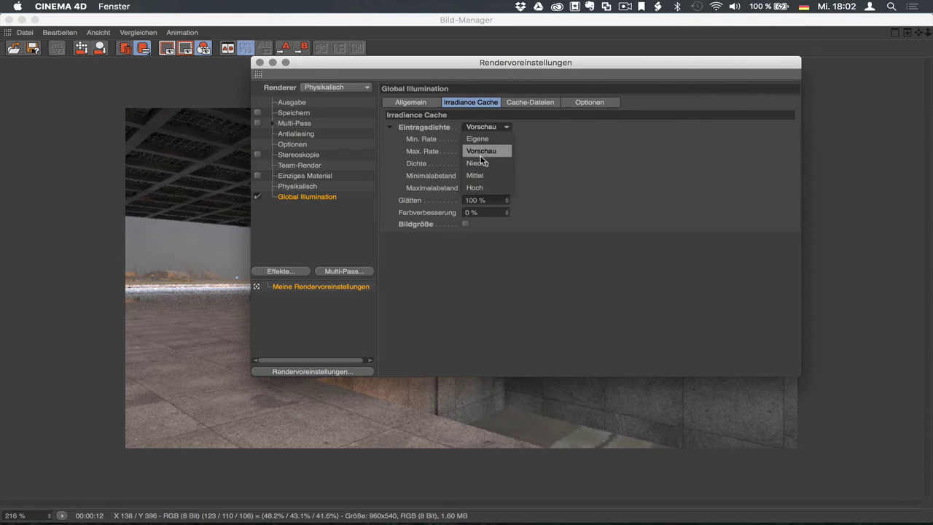
click(481, 155)
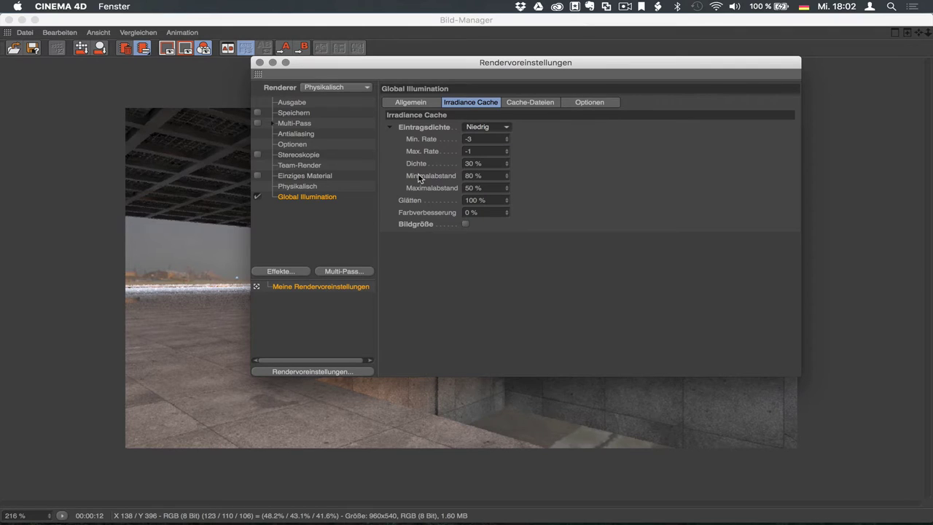
click(478, 128)
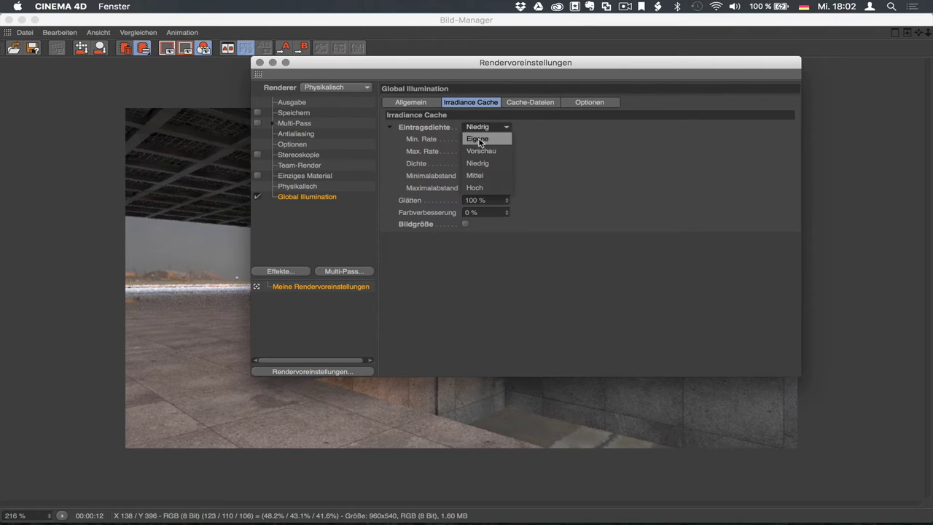
click(483, 133)
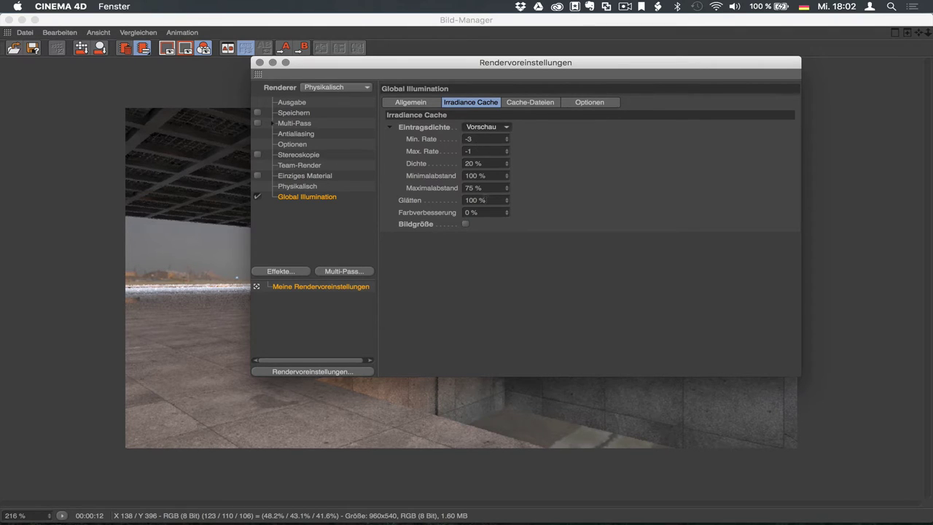
Clear the stored irradiance cache with Cache(s) löschen, then close Render Settings.
click(530, 102)
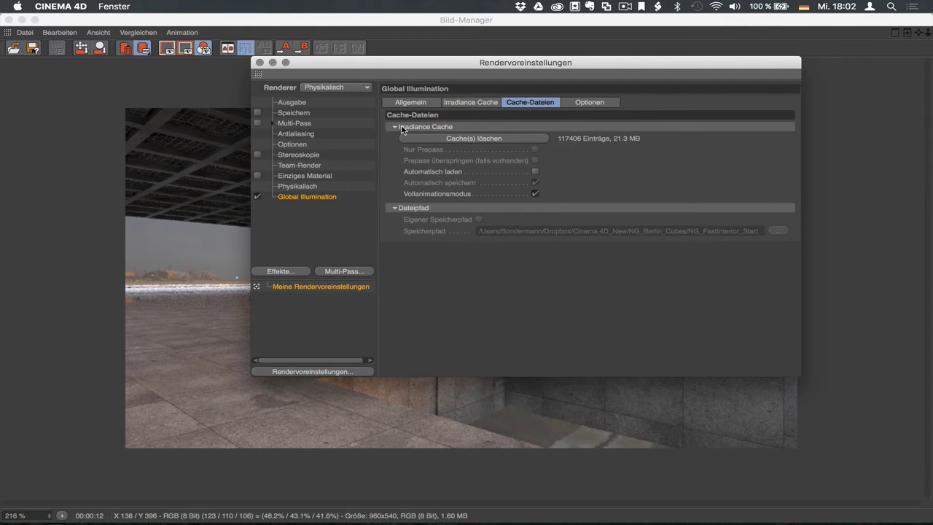
click(505, 138)
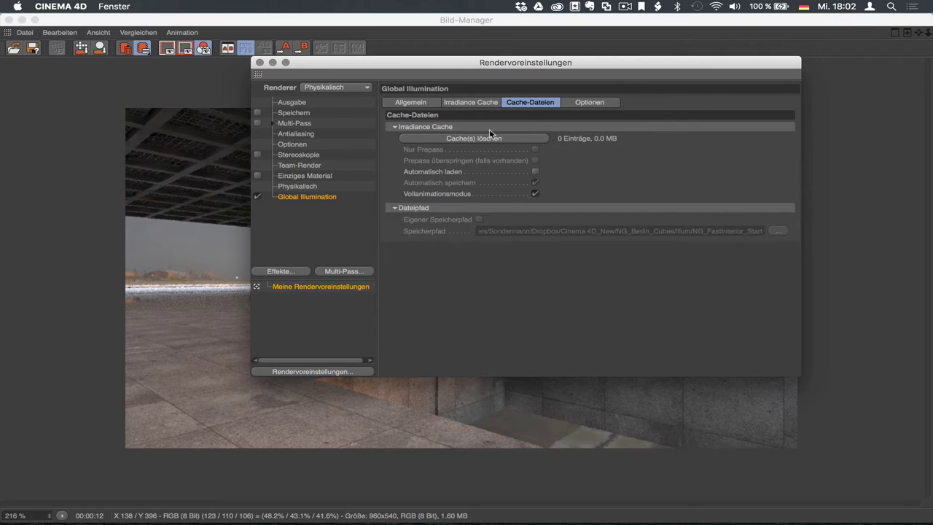
click(587, 103)
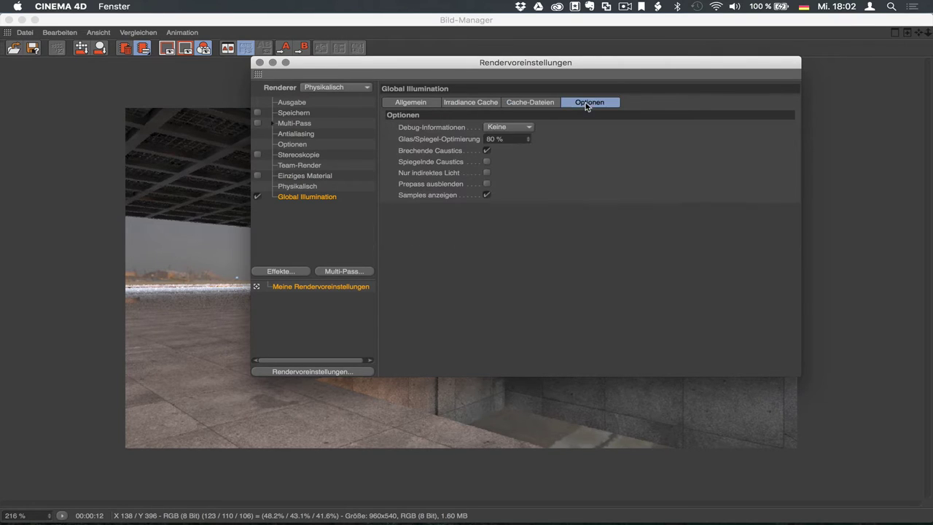
click(541, 105)
click(474, 105)
click(428, 107)
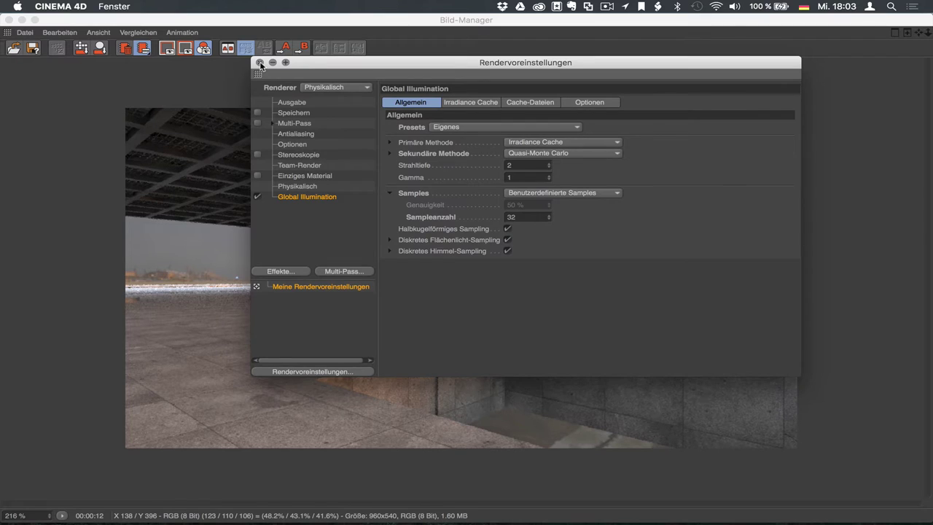
click(260, 62)
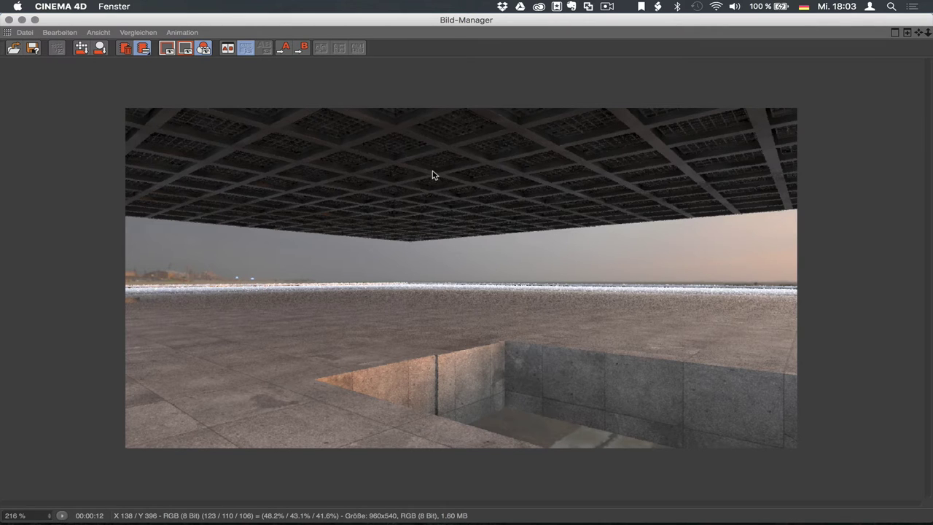
Close the Picture Viewer and open the Metall_NG material in the Material Editor.
click(20, 20)
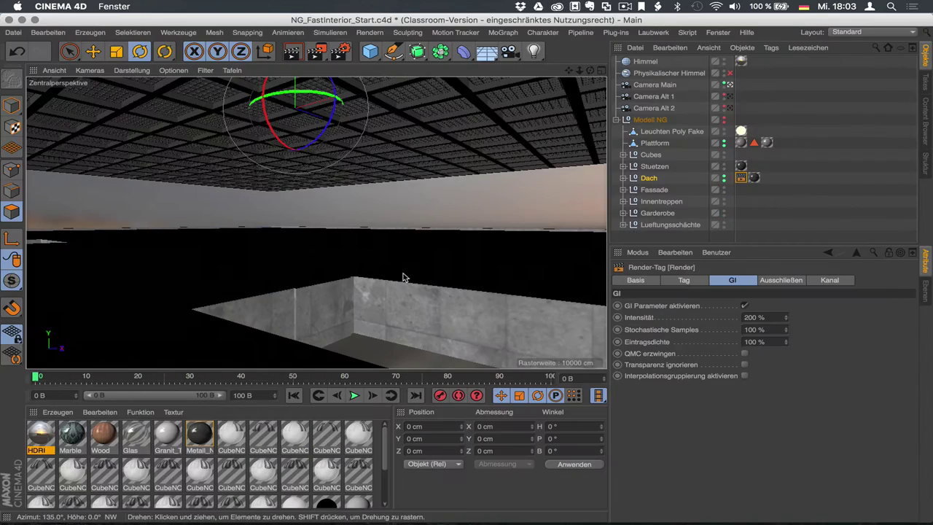
double_click(200, 436)
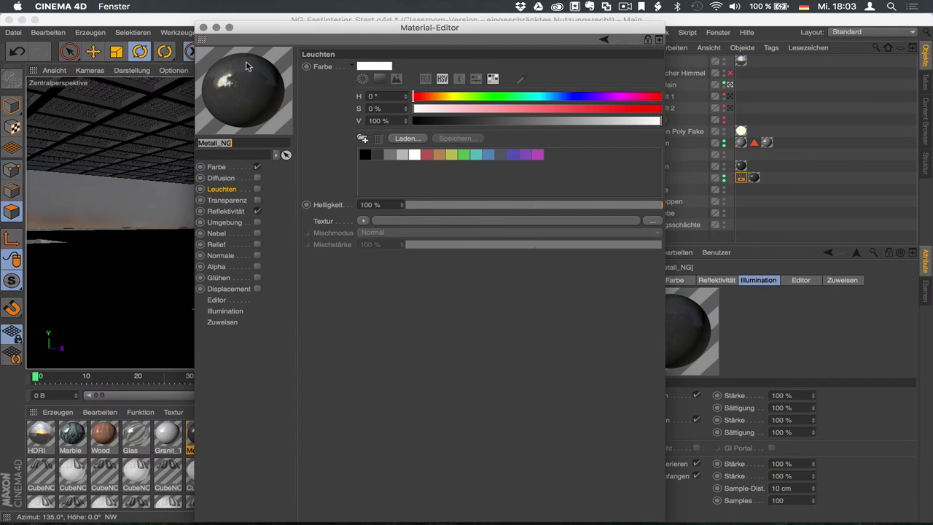
drag(248, 29, 238, 22)
click(234, 25)
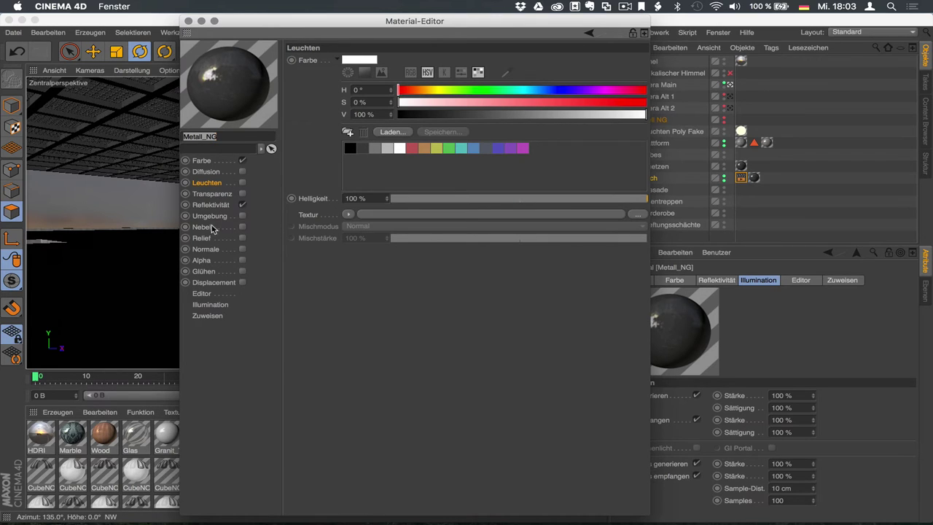
Show Metall_NG's Reflektivität with Ebene: Farbe collapsed and Ebene: Sampling expanded.
click(211, 205)
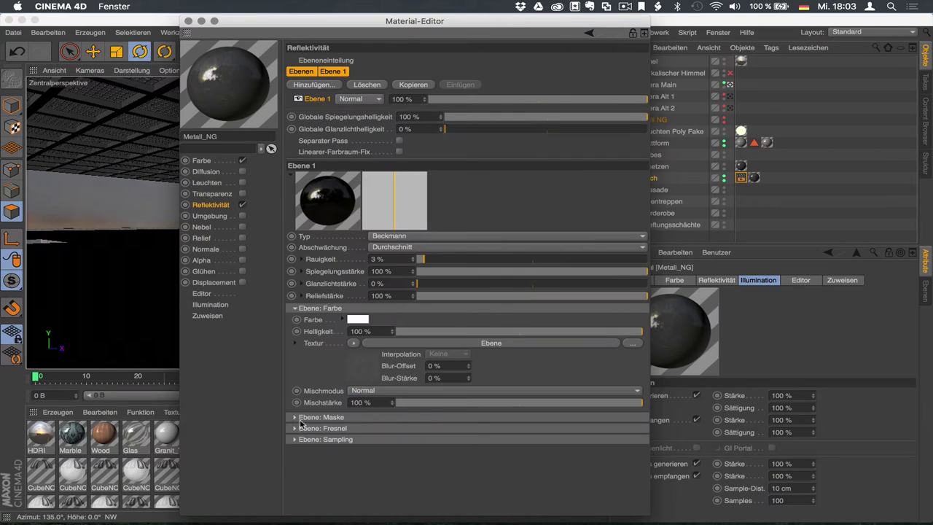
click(295, 309)
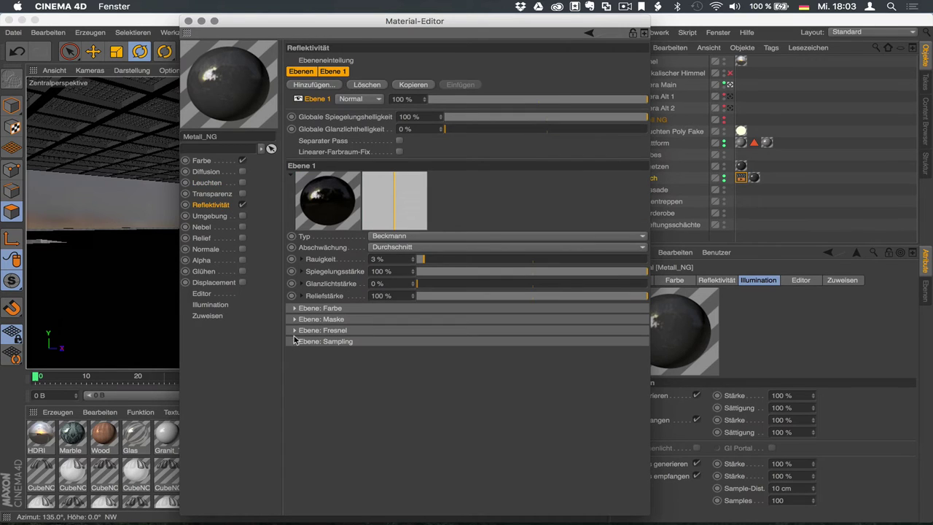
click(295, 342)
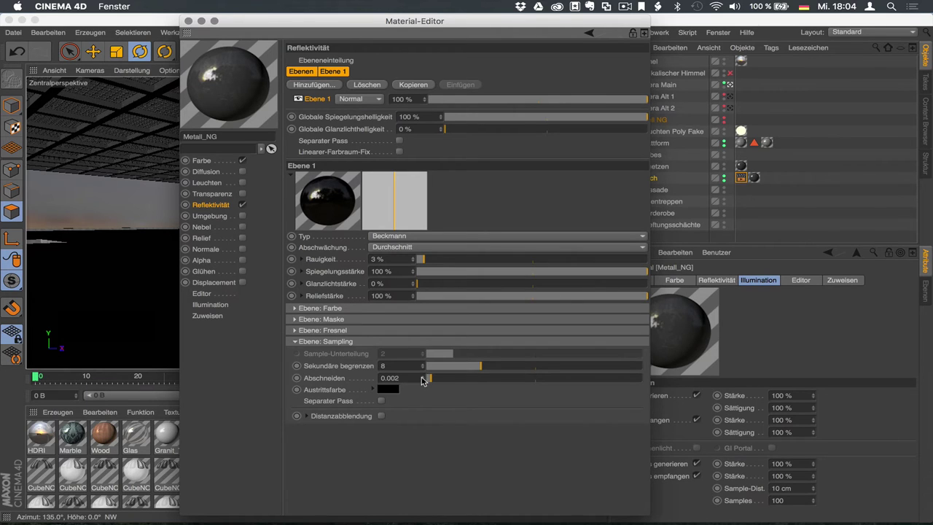
Try different Abschneiden cutoff values on the slider, then enter 0.001.
drag(423, 381, 640, 378)
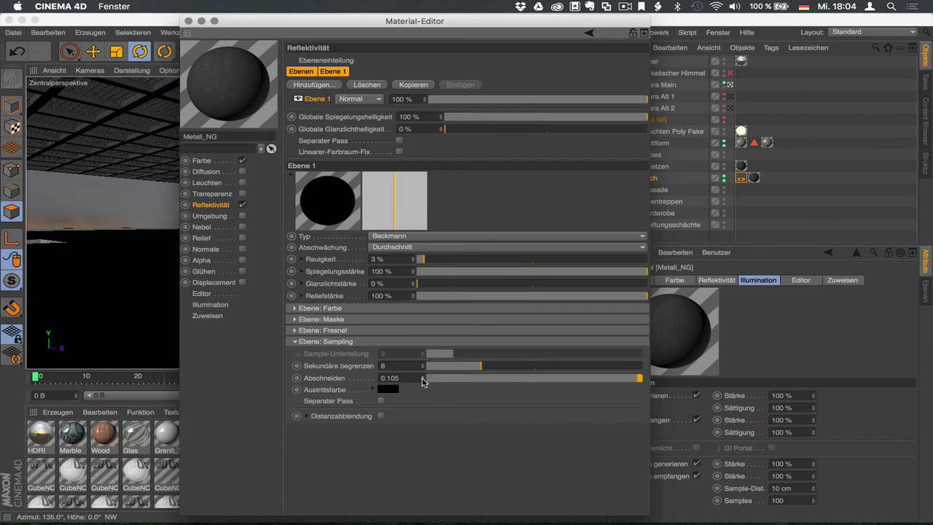
drag(423, 382, 387, 382)
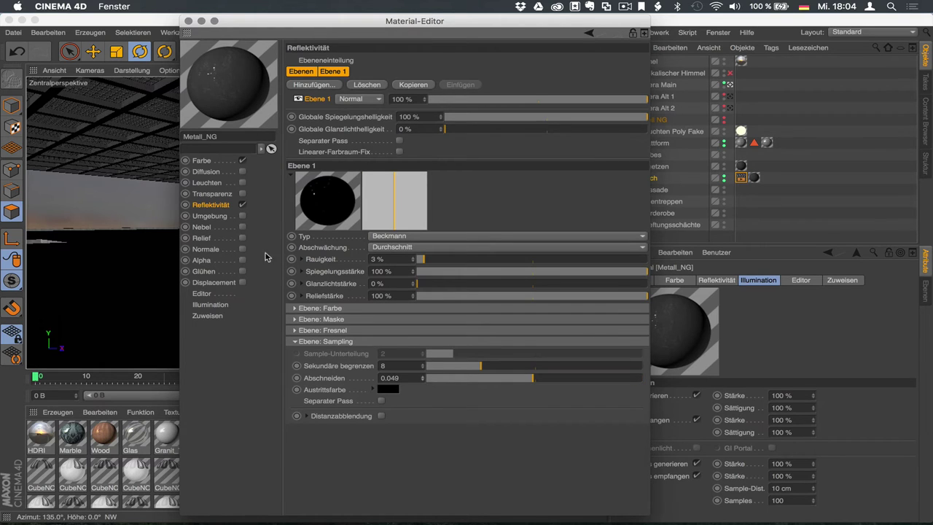
drag(421, 381, 408, 381)
drag(498, 378, 502, 378)
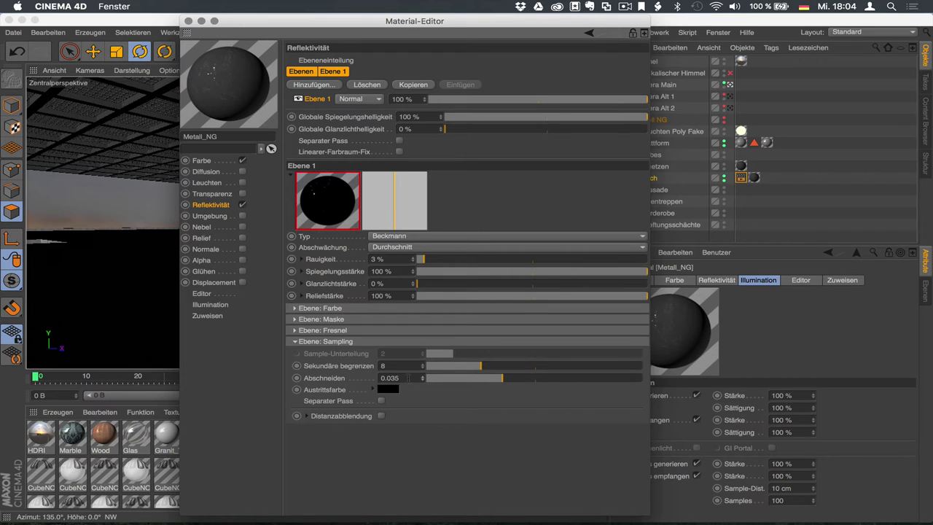
key(BackSpace)
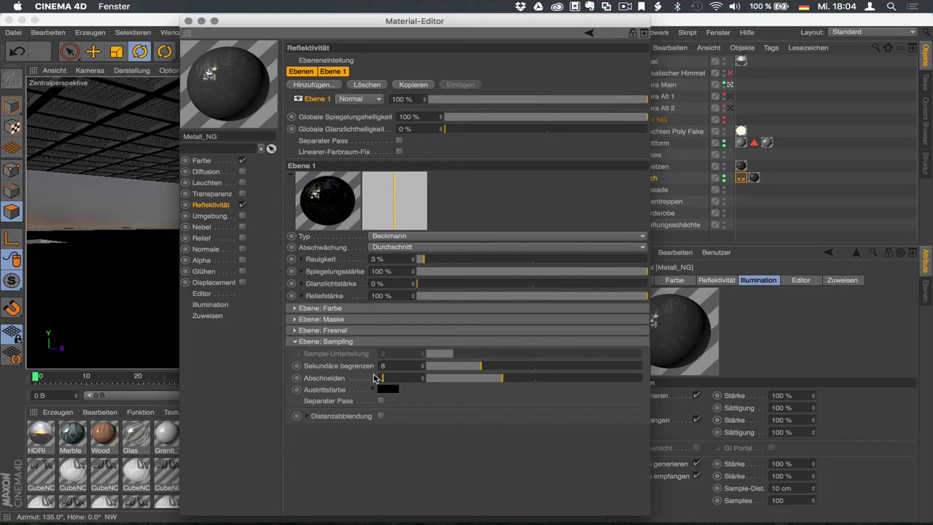
text(0.001)
key(Return)
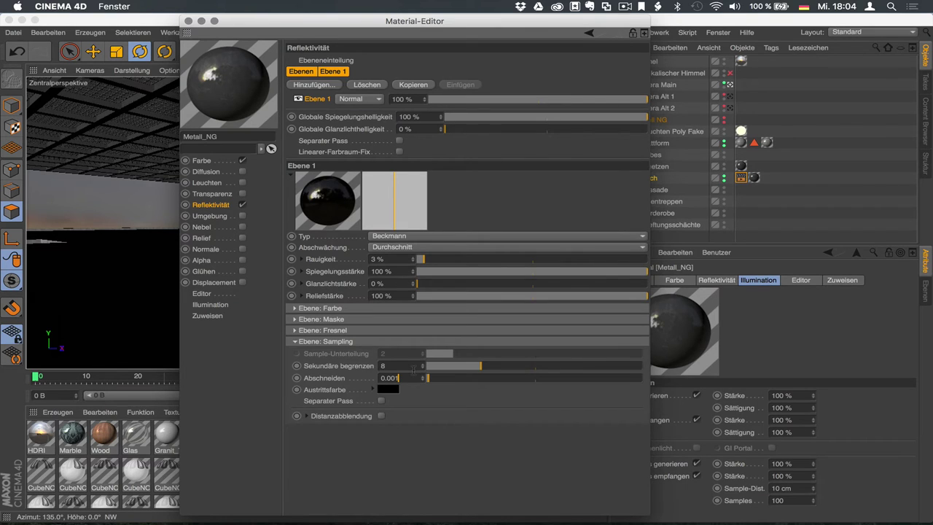
Set Abschneiden to 0.04 and confirm it matches the tutorial notes.
text(4)
key(Return)
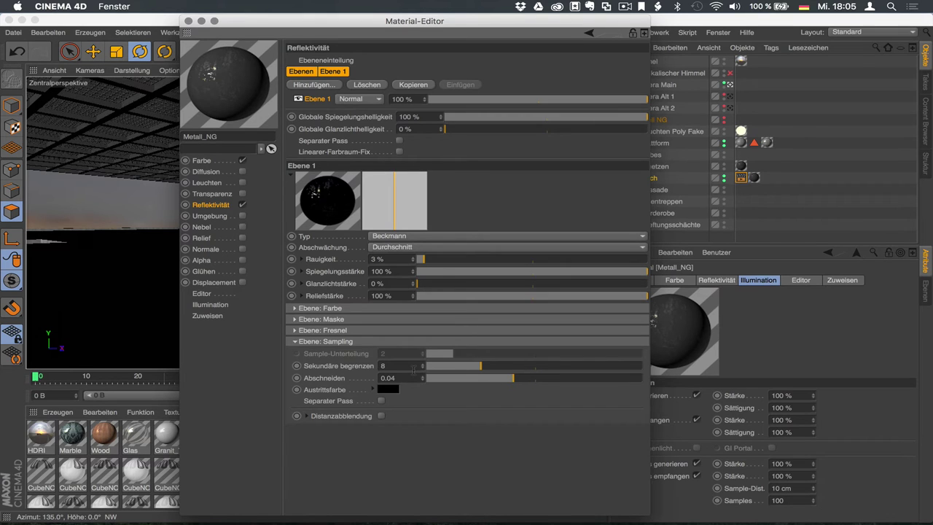
key(super+Tab)
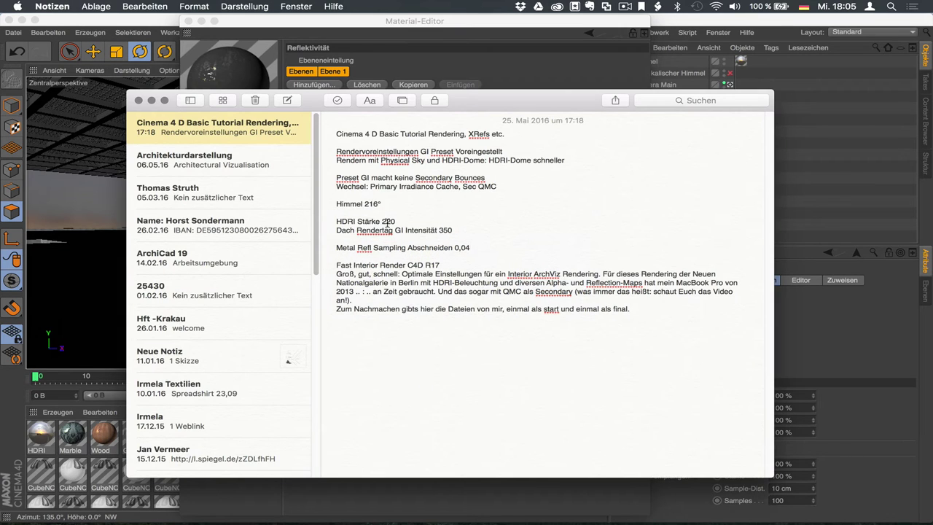
click(151, 101)
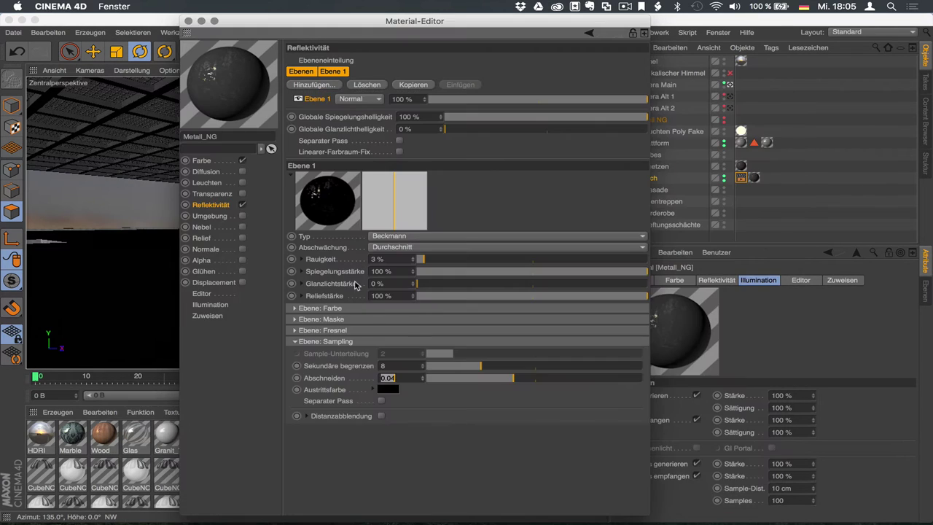
click(430, 402)
Render the interior with the updated Metall_NG material and review the Global Illumination methods.
click(188, 22)
key(shift+r)
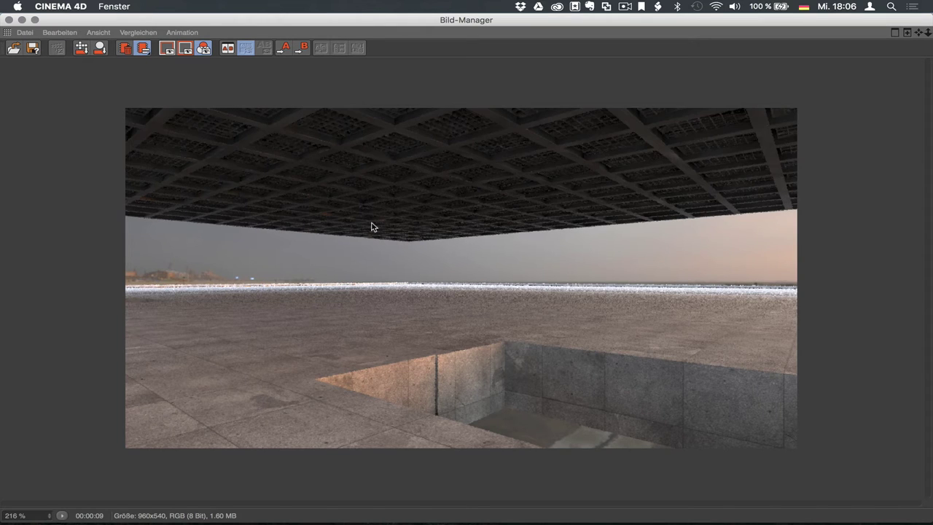
key(super+b)
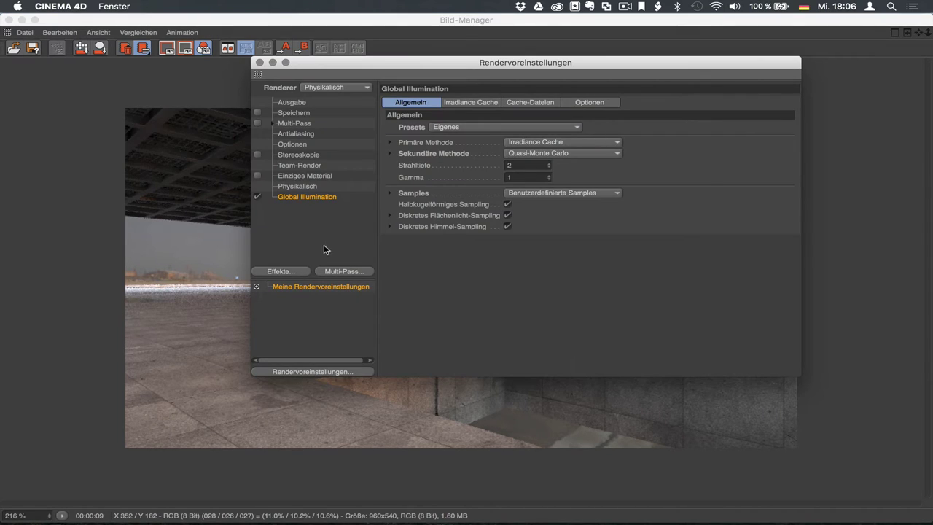
click(259, 63)
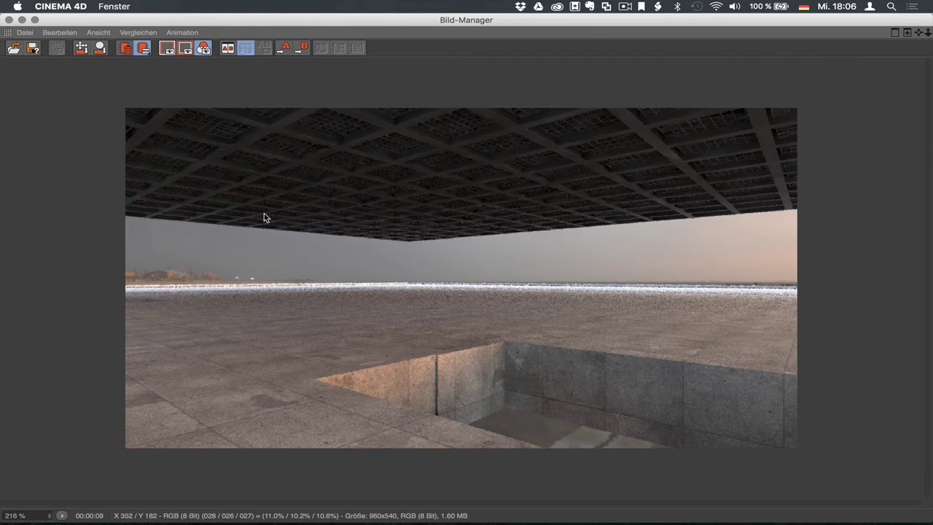
click(21, 19)
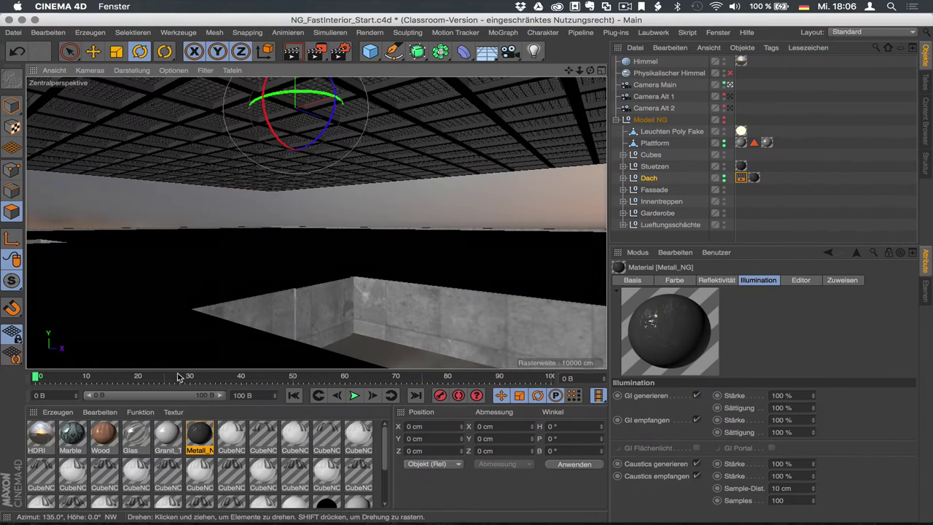
Reopen Metall_NG's reflectance sampling settings and lower Abschneiden to 0.02.
double_click(195, 432)
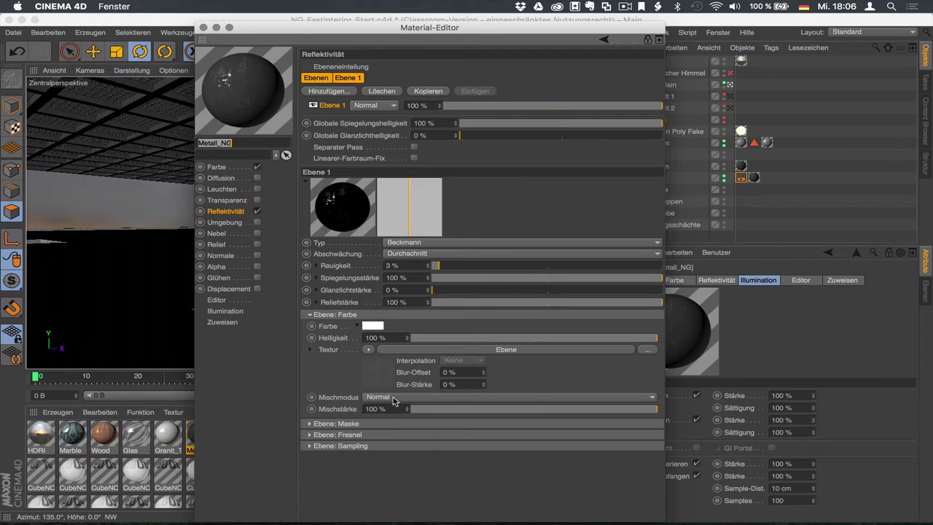
click(310, 446)
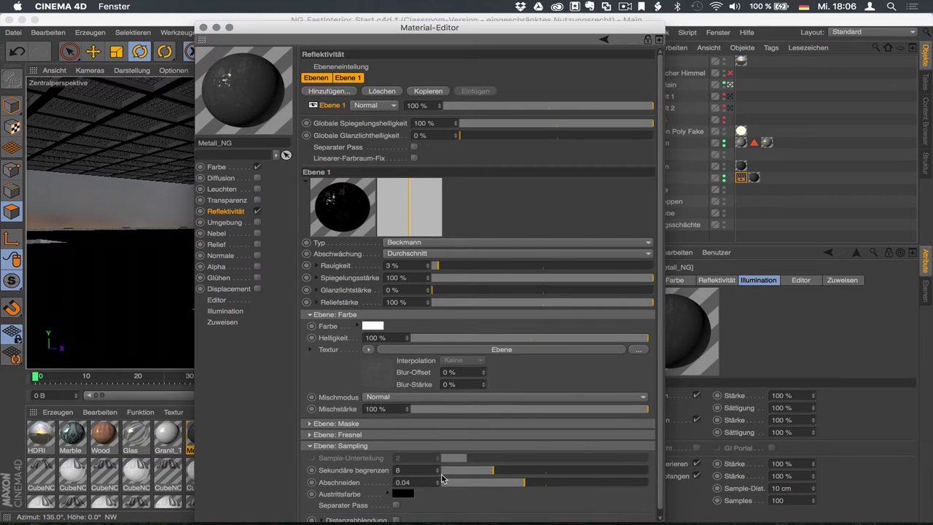
key(Return)
Render twice to compare the lower cutoff, then select the Dach render tag.
key(shift+r)
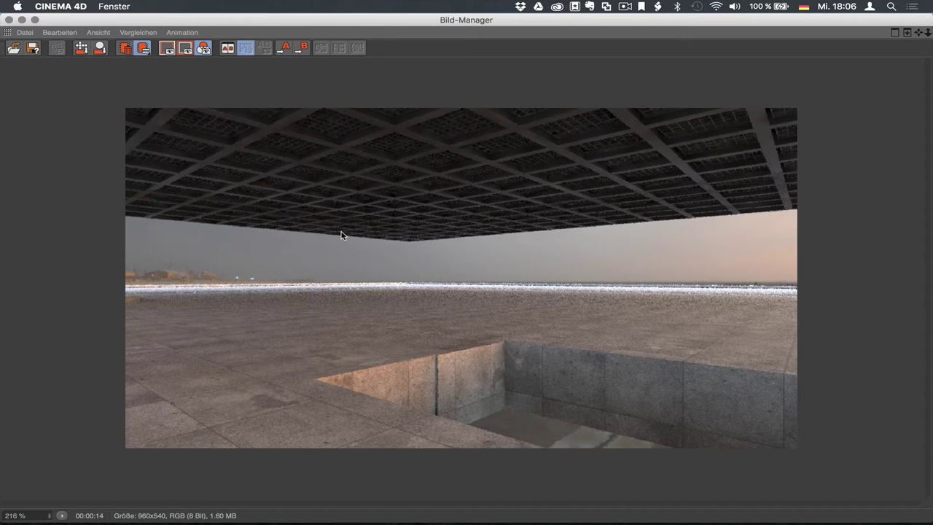
key(shift+r)
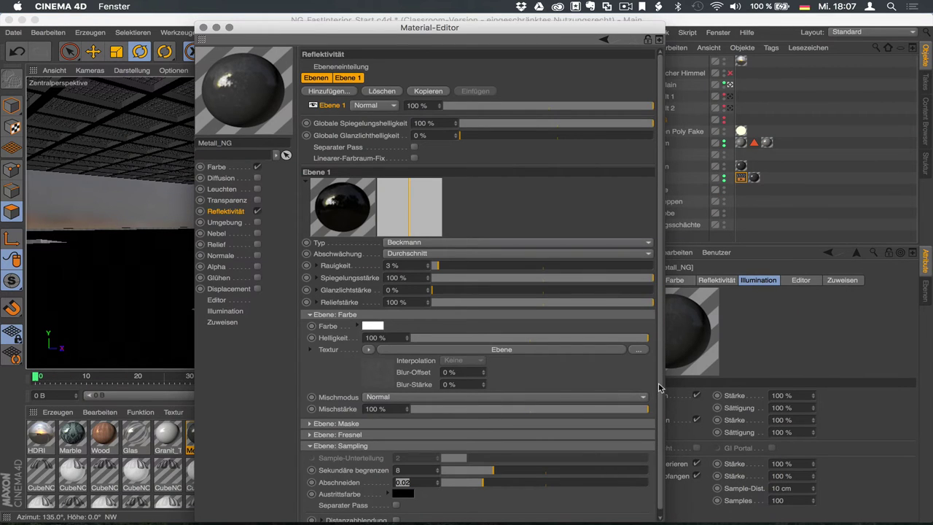
scroll(660, 387, down, 1)
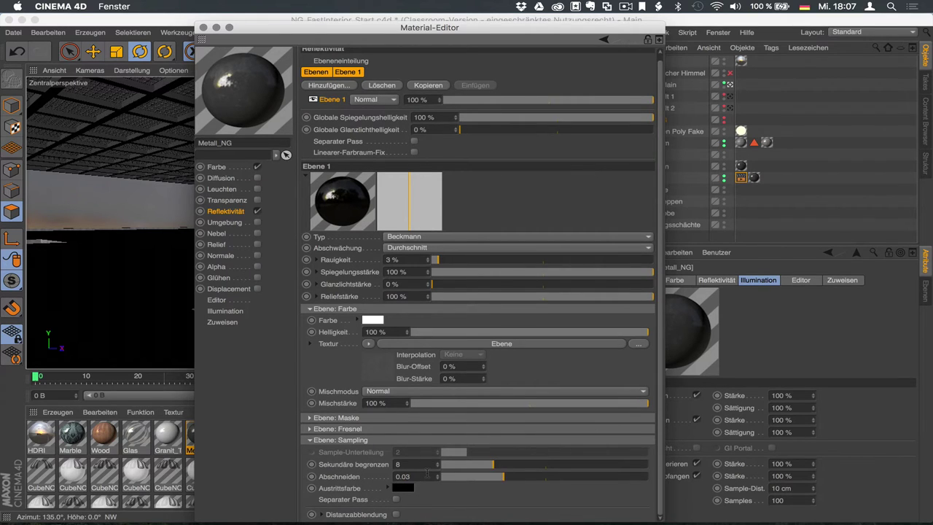
click(203, 27)
drag(738, 180, 764, 180)
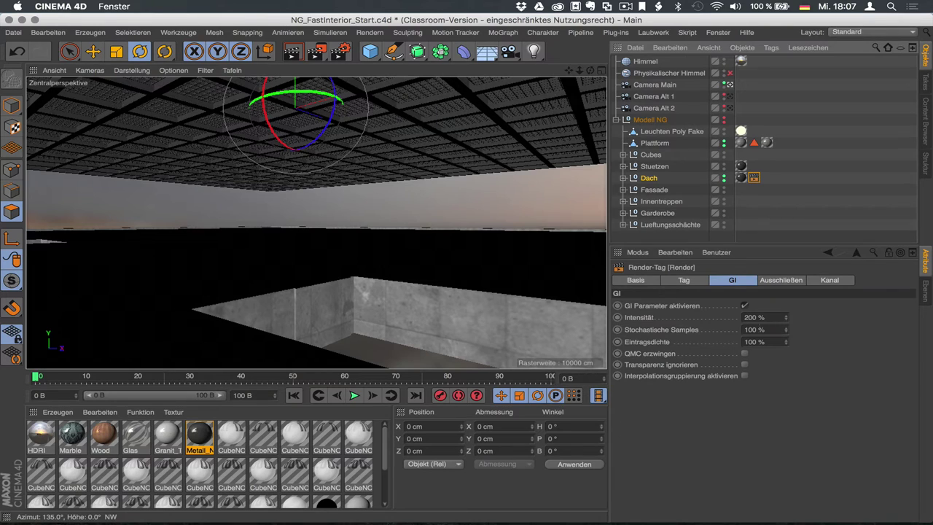
Raise the Dach render tag's GI intensity to 300 % and test-render the result.
click(755, 317)
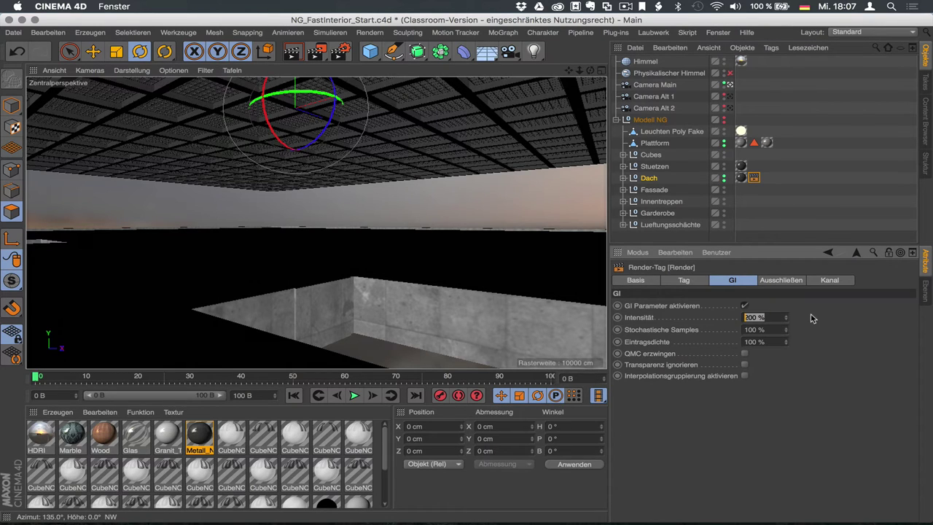
text(3)
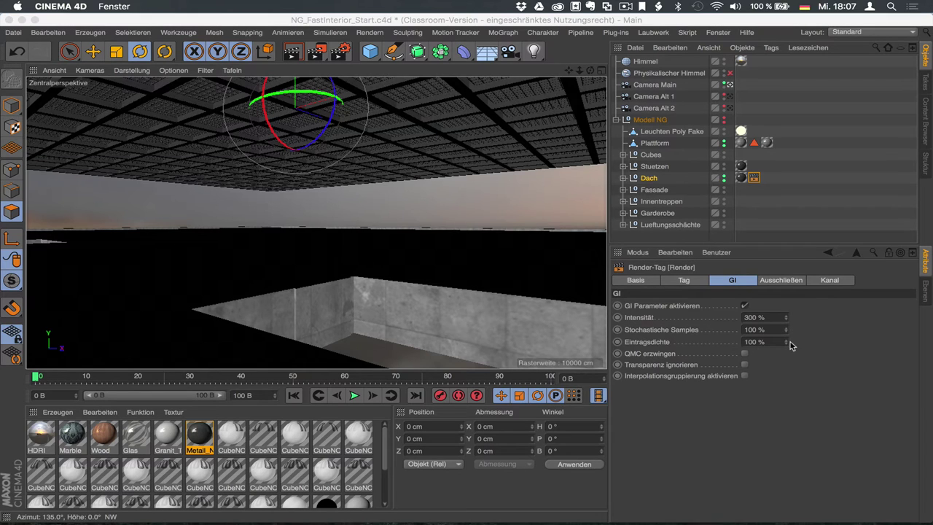
key(shift+r)
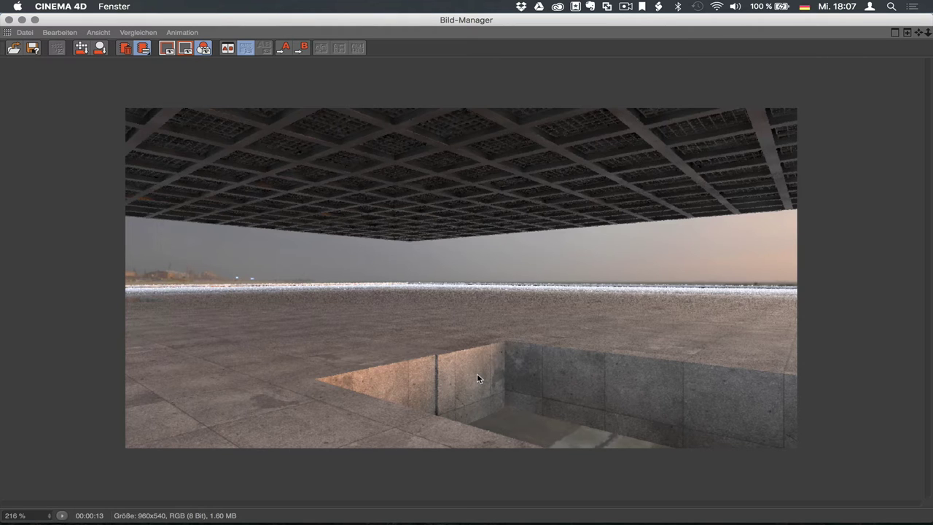
click(9, 20)
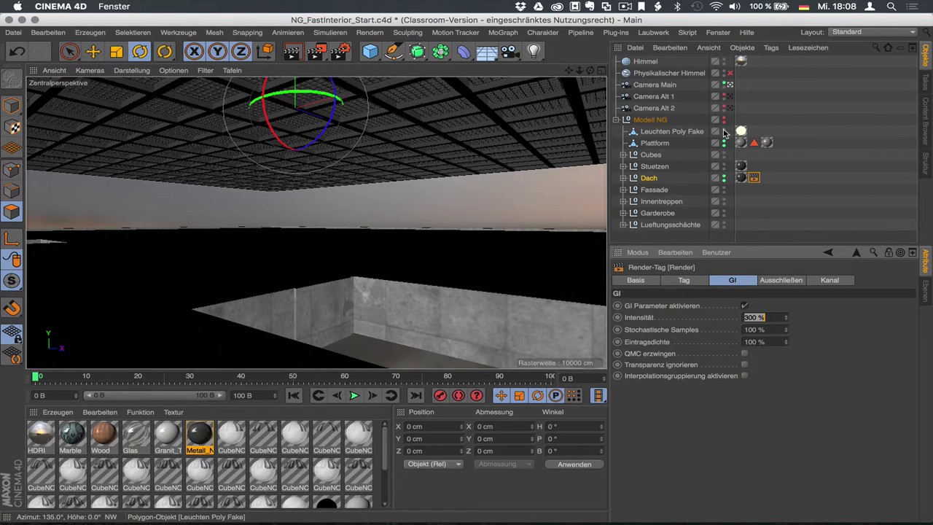
Make Leuchten Poly Fake visible, verify its material generates GI at 100 %, and test-render.
click(659, 132)
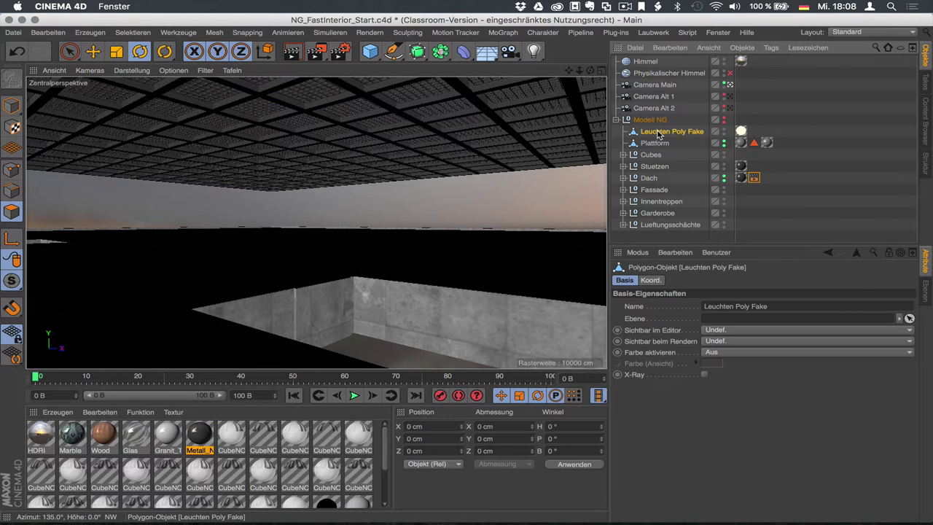
ctrl+click(724, 132)
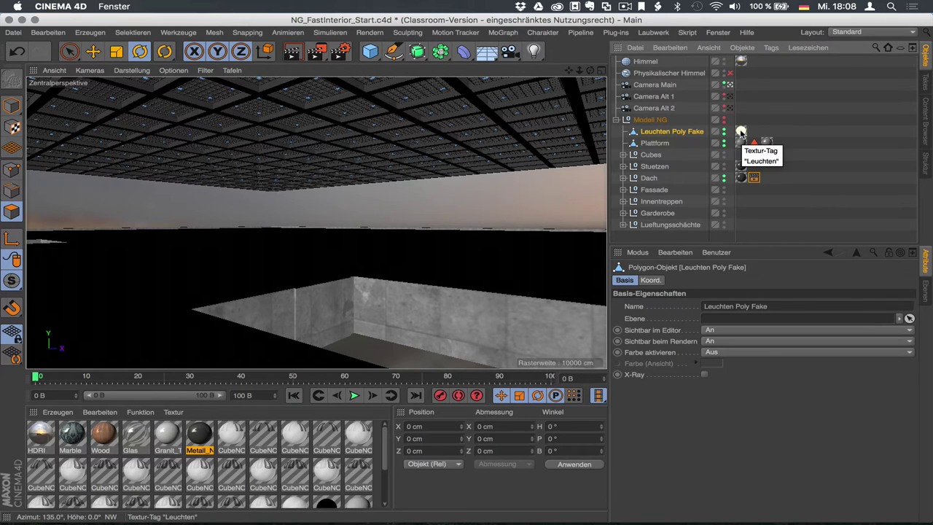
click(740, 131)
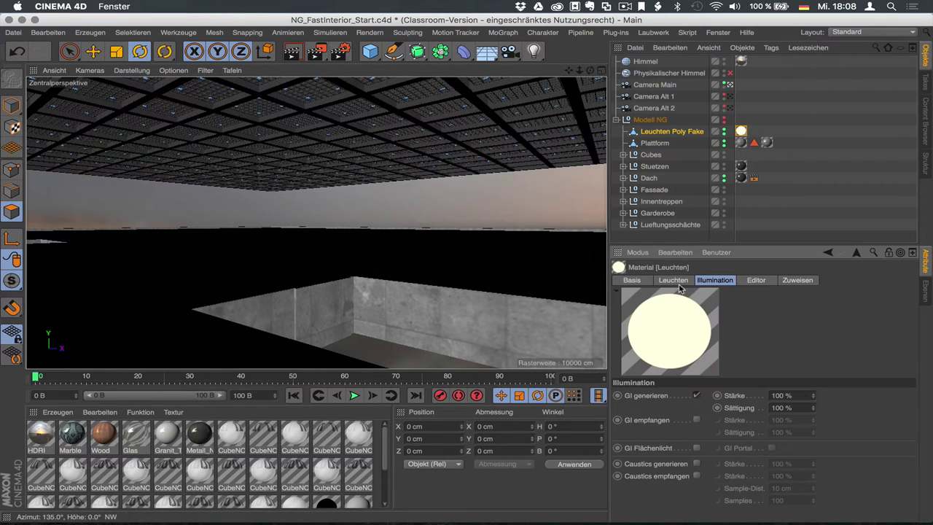
click(679, 283)
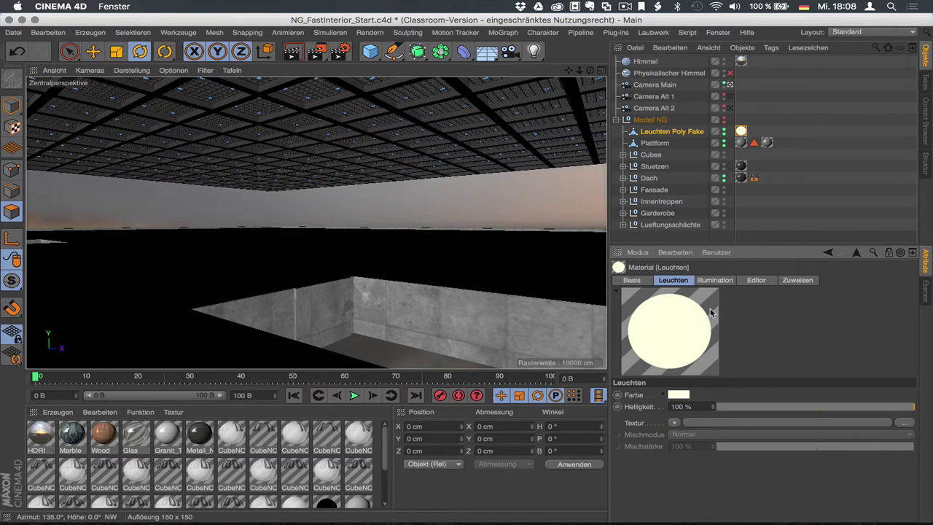
click(717, 281)
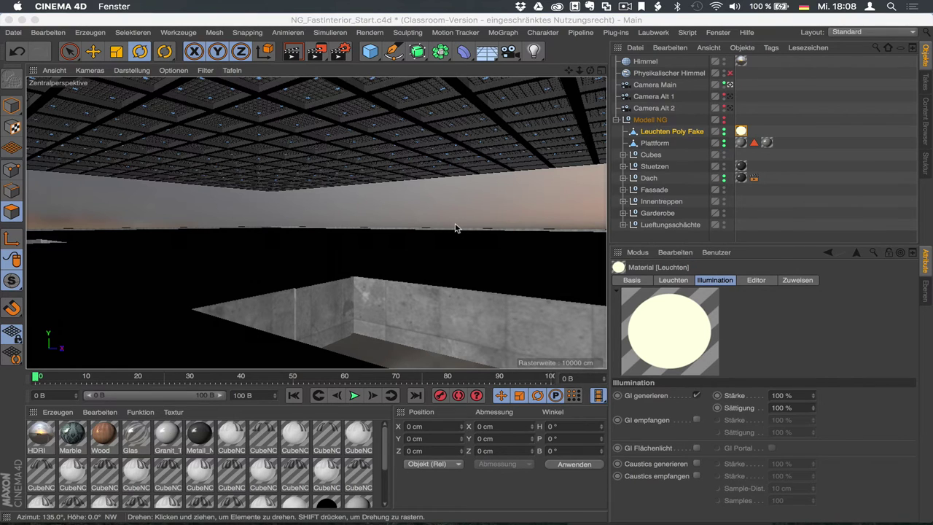
key(shift+r)
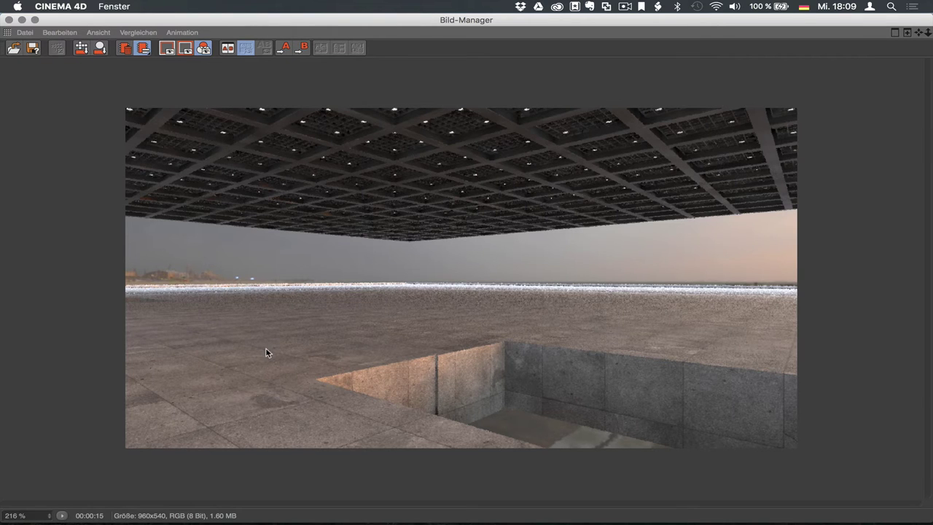
click(22, 20)
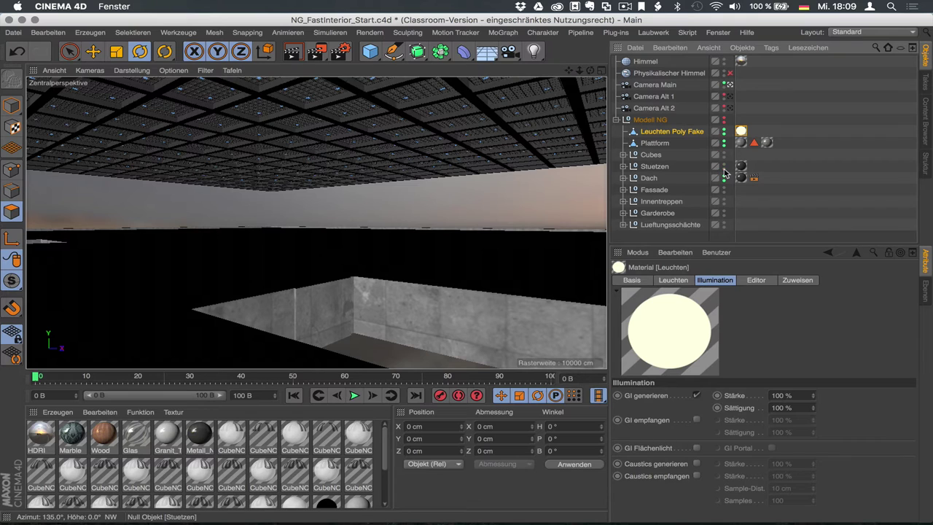
Unhide Stuetzen, Fassade, Innentreppen, Garderobe and Lueftungsschächte, then render the whole interior.
click(724, 169)
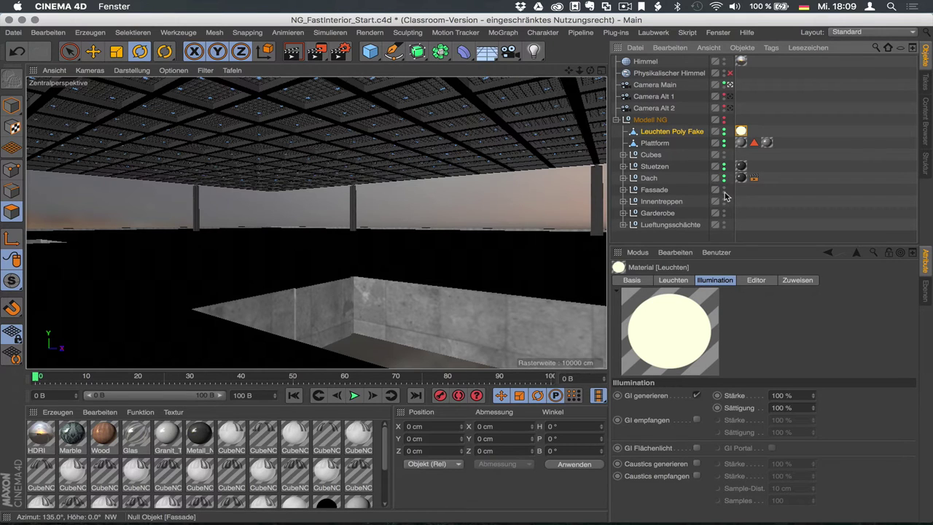
click(724, 191)
click(724, 202)
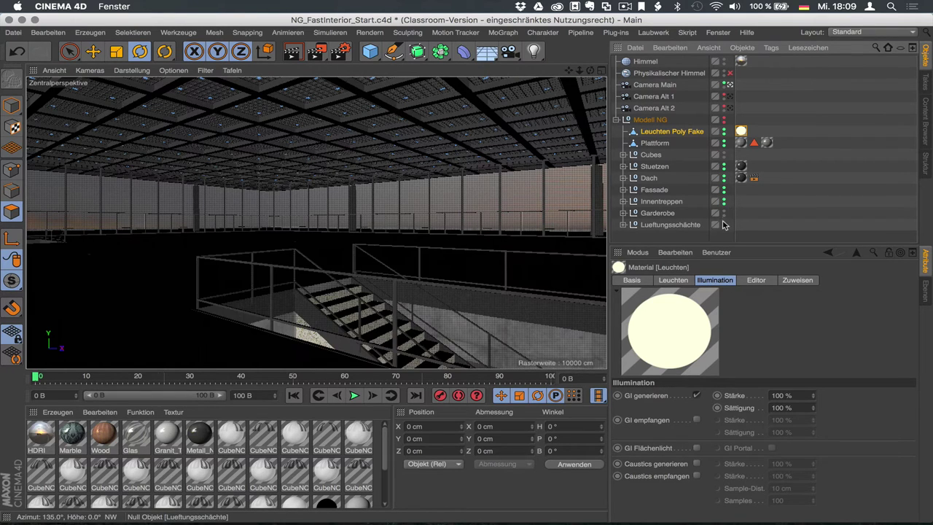
click(724, 213)
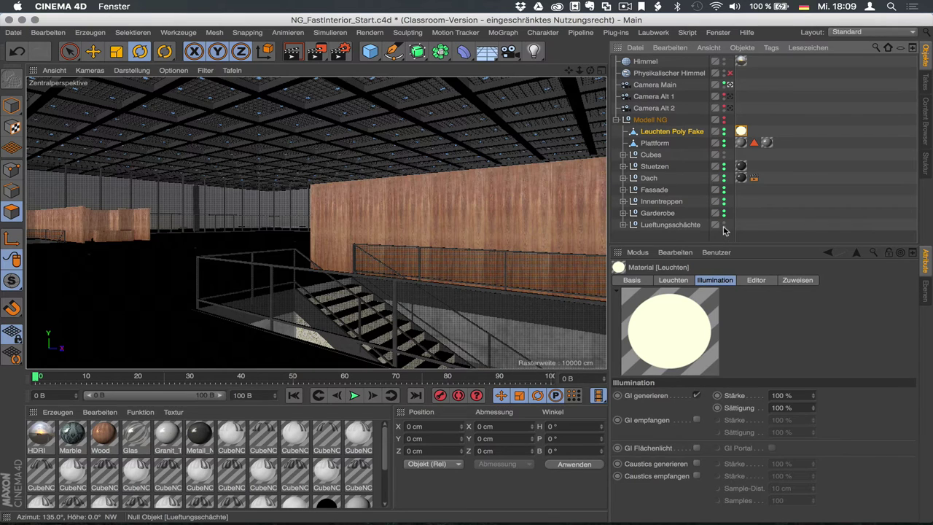
click(724, 225)
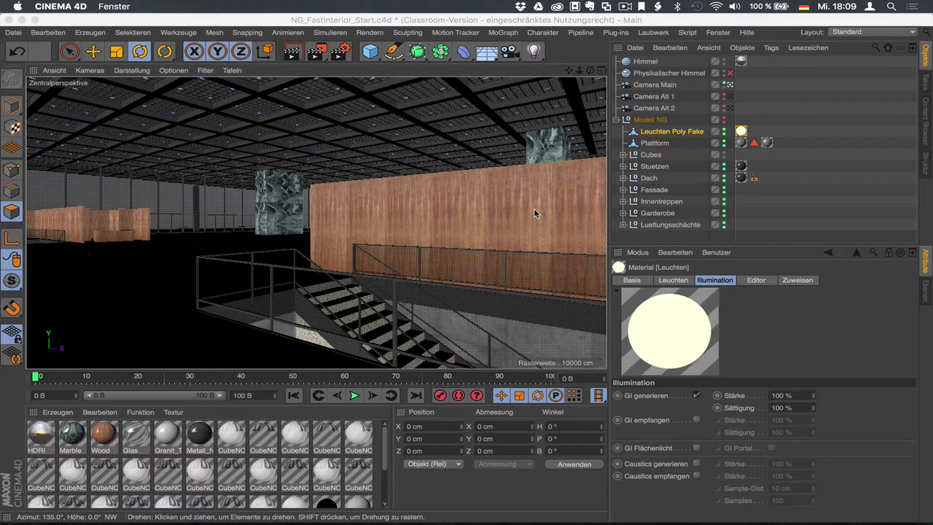
key(shift+r)
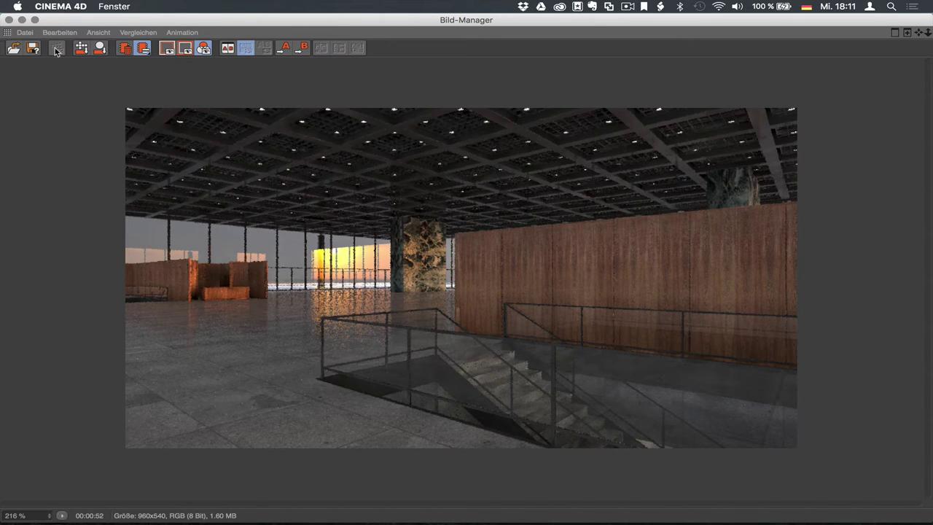
Close the Picture Viewer once the full interior render finishes.
click(22, 21)
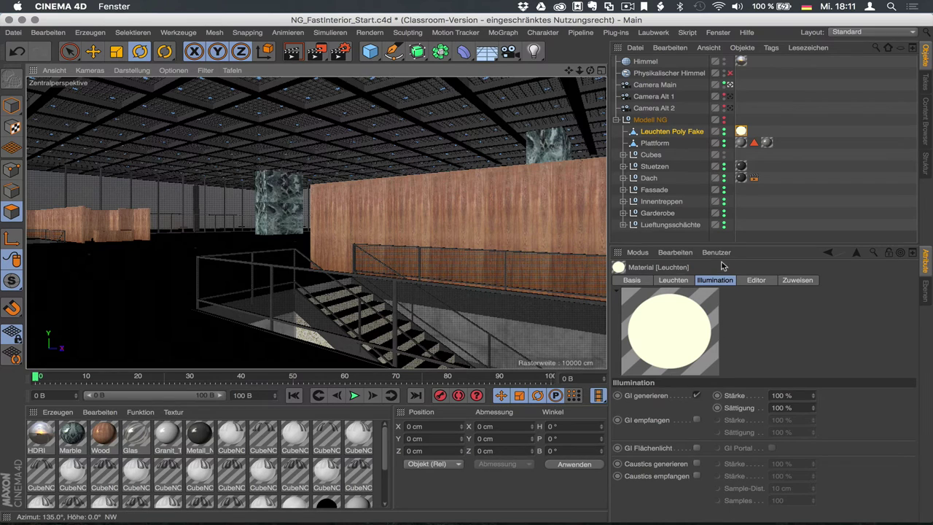
Give the facade's Glasflächen a render tag with Schatten werfen and Sichtbar für GI off.
drag(717, 245, 711, 275)
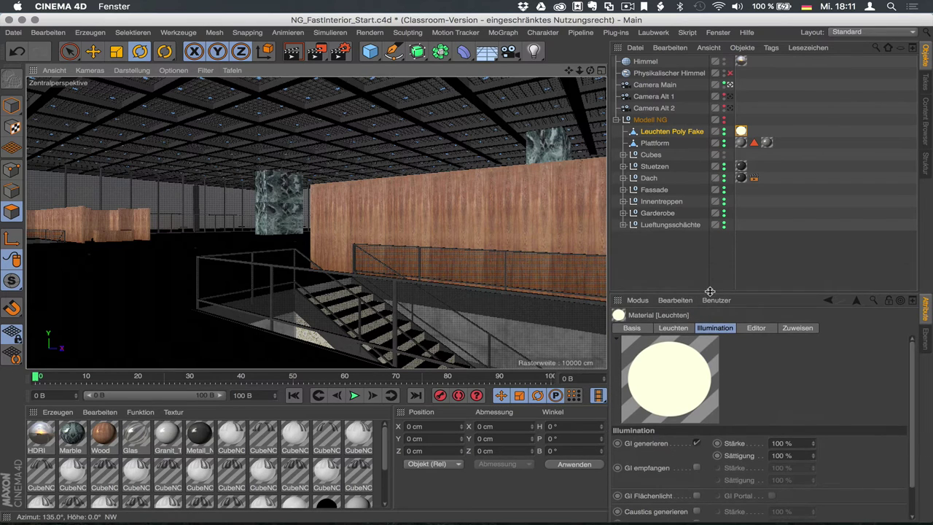
click(623, 190)
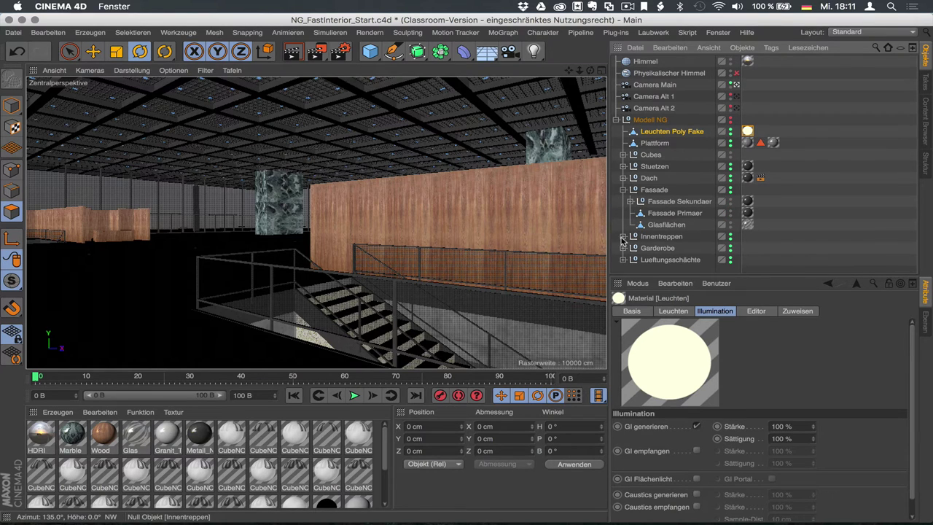
click(623, 237)
drag(669, 274, 669, 316)
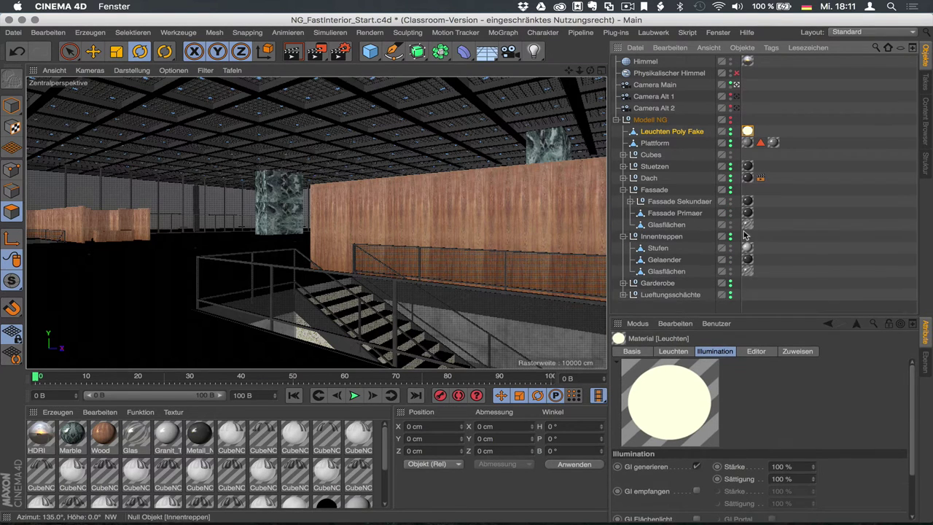
right_click(672, 226)
mouse_move(716, 33)
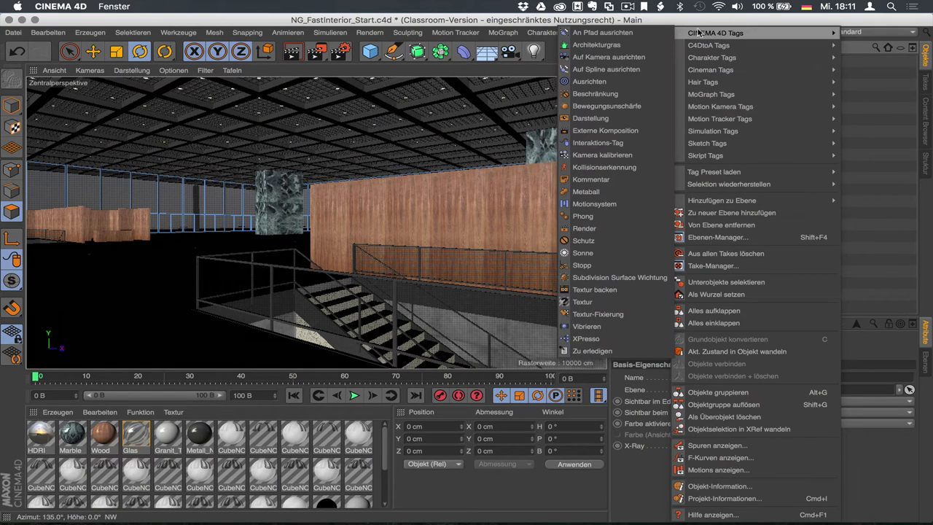
click(603, 228)
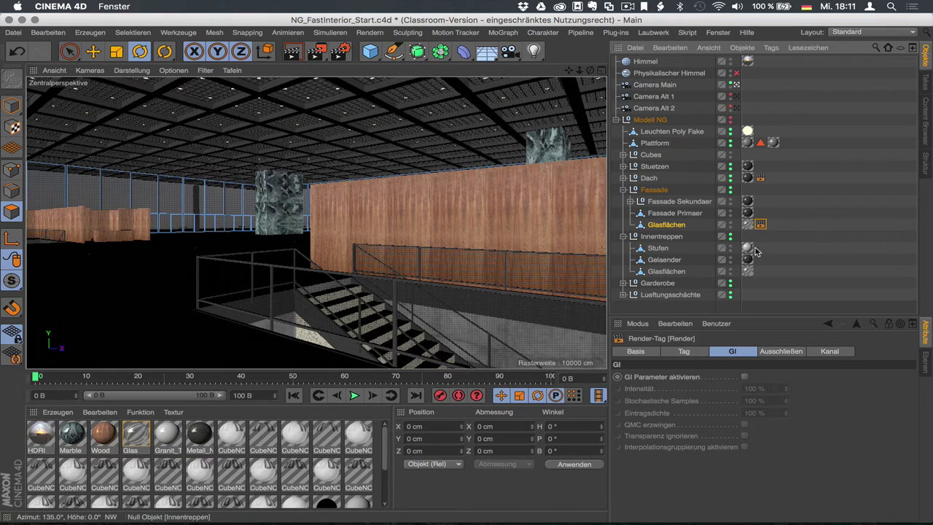
click(685, 351)
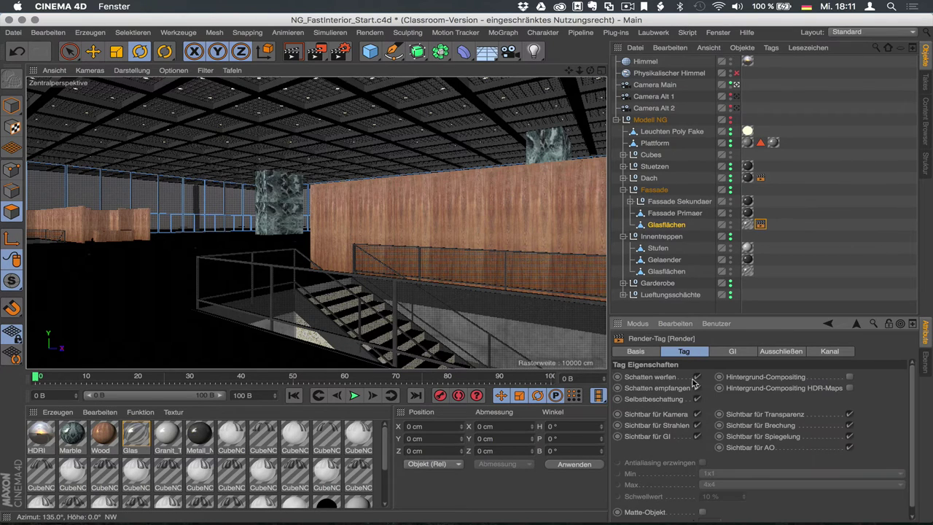
click(697, 378)
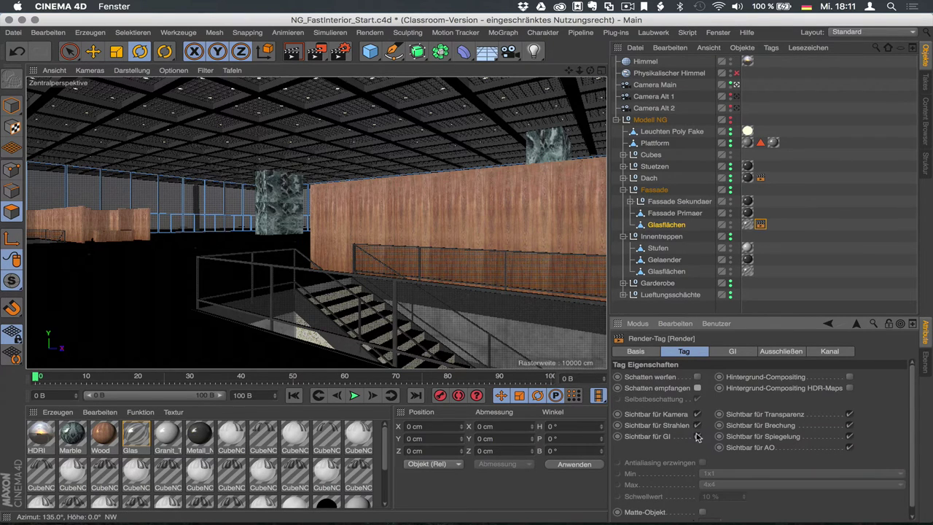
click(698, 436)
Copy that render tag to the stairs' Glasflächen and start a render.
drag(729, 315, 729, 313)
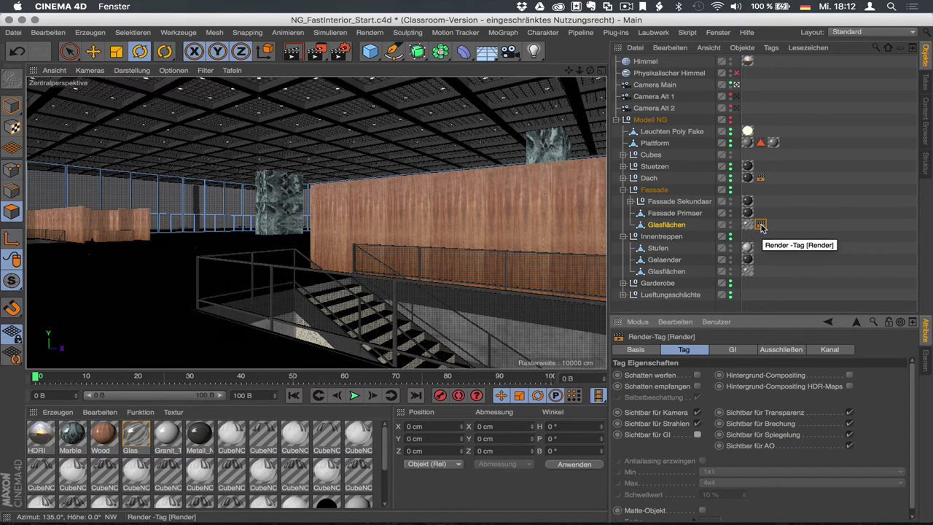
ctrl+drag(761, 228, 761, 271)
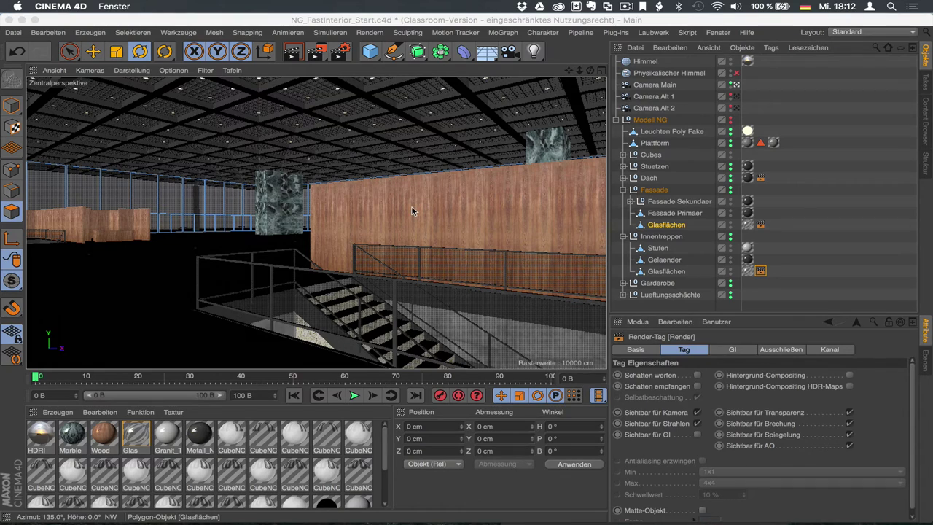
key(shift+r)
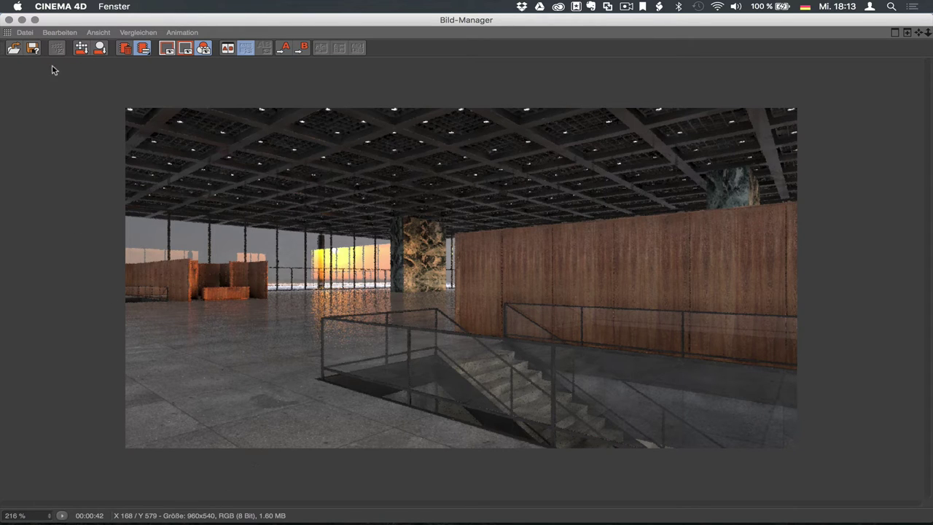
Close the Picture Viewer after the glass-excluded render completes.
click(22, 20)
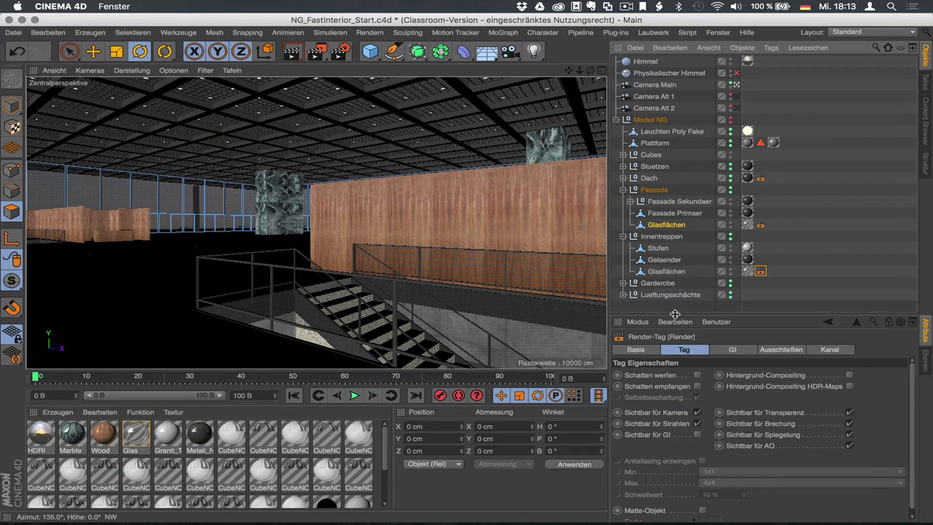
Check the notes, then open Render Settings on Global Illumination (Irradiance Cache / Quasi-Monte Carlo).
drag(675, 313, 675, 309)
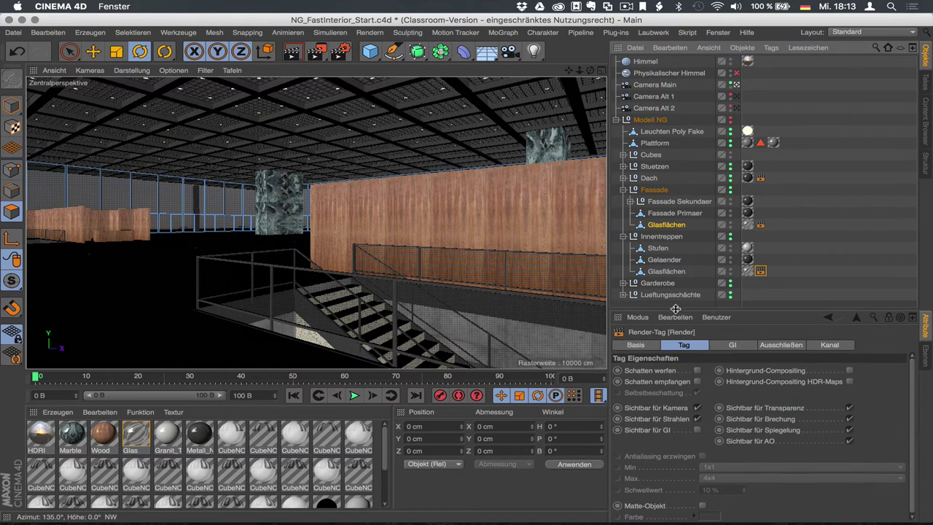
key(super+Tab)
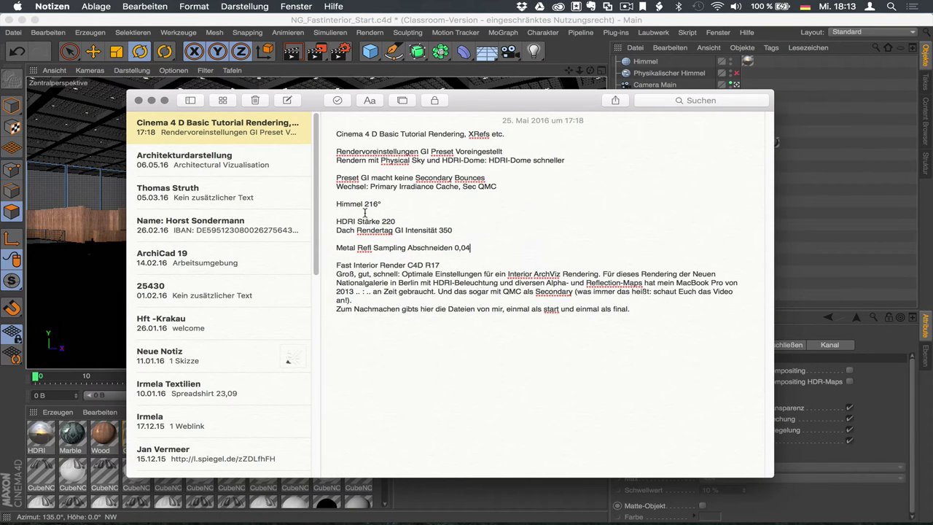
click(140, 101)
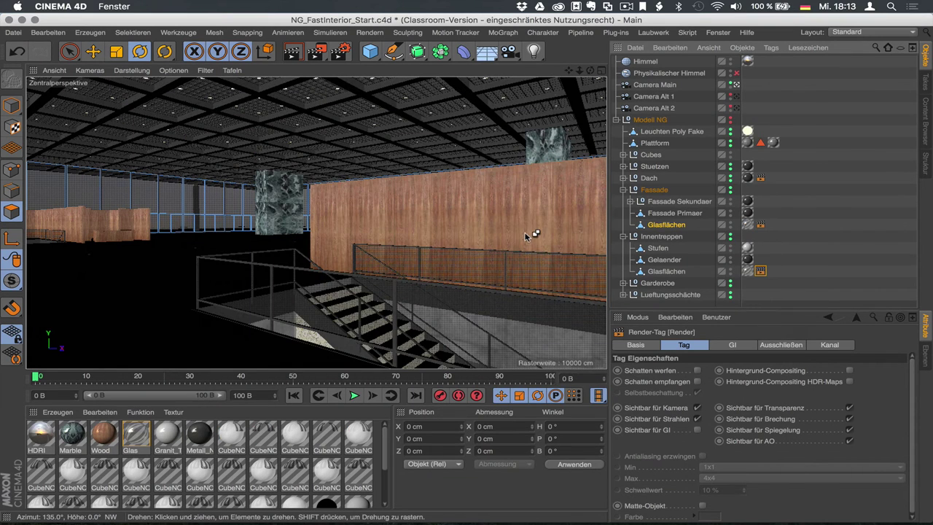
key(ctrl+b)
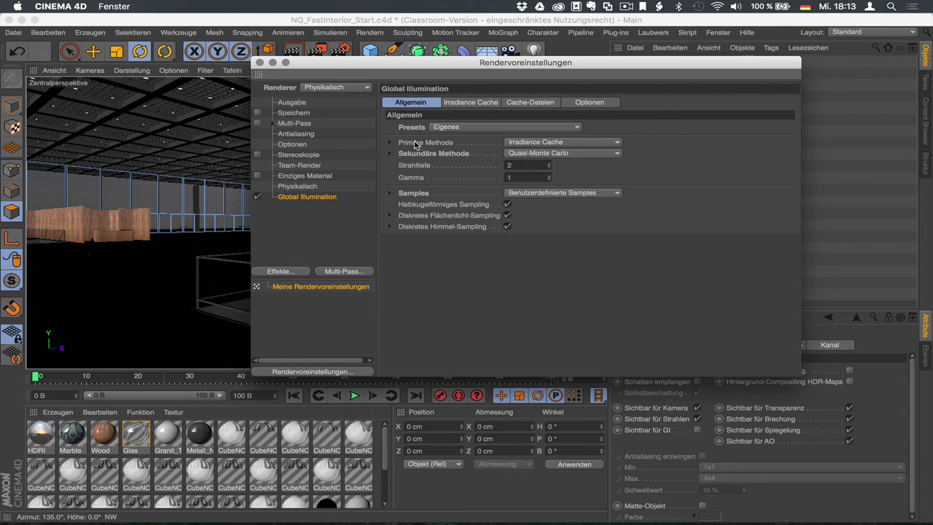
Make Quasi-Monte Carlo the primary Global Illumination method.
click(528, 145)
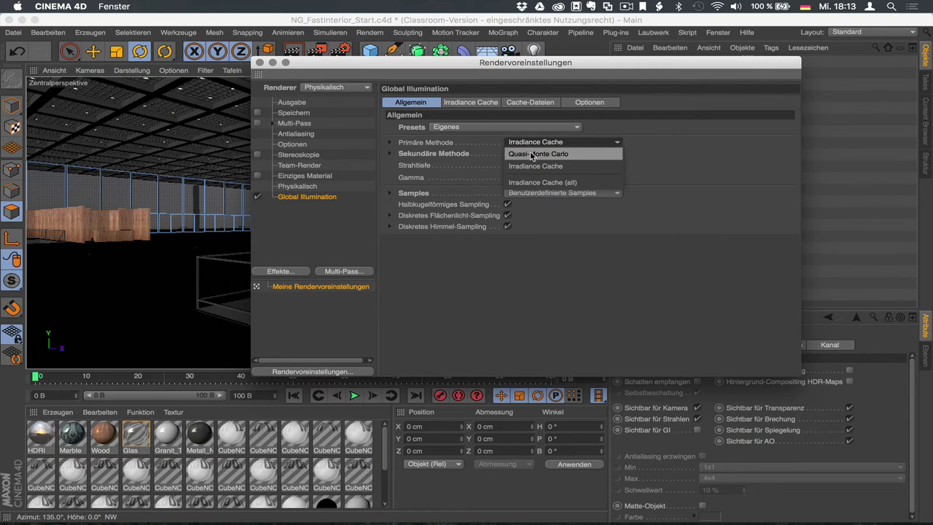
click(625, 131)
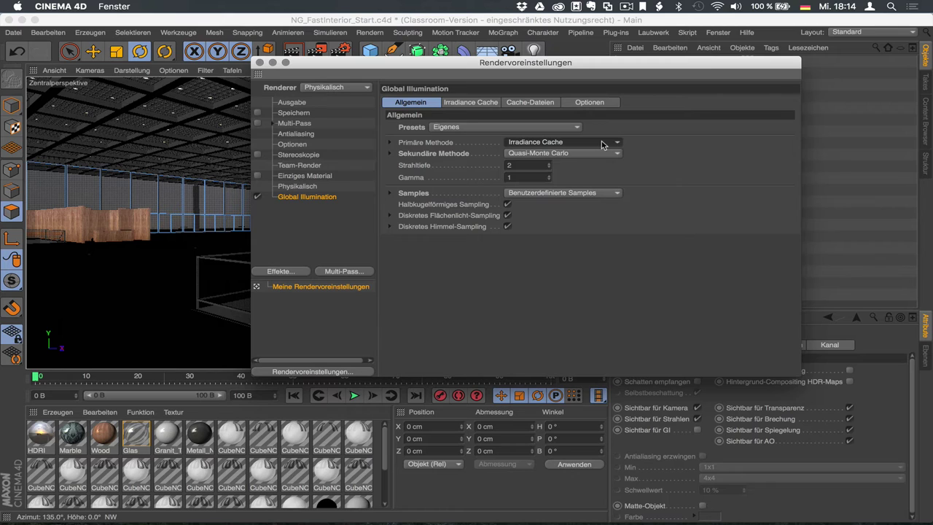
click(601, 140)
click(596, 153)
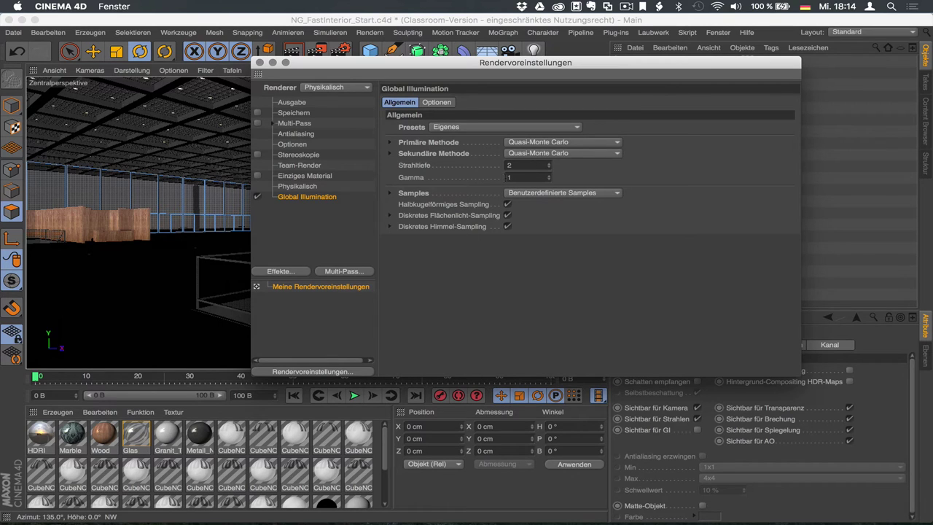
Set the GI sample count (Sampleanzahl) to 1 and start a test render in the Picture Viewer.
click(390, 193)
click(514, 215)
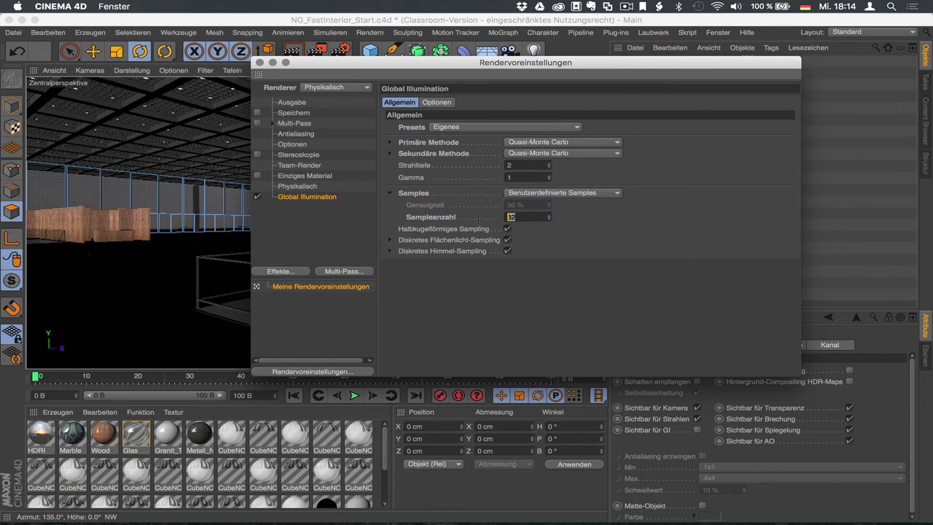
text(1)
key(shift+r)
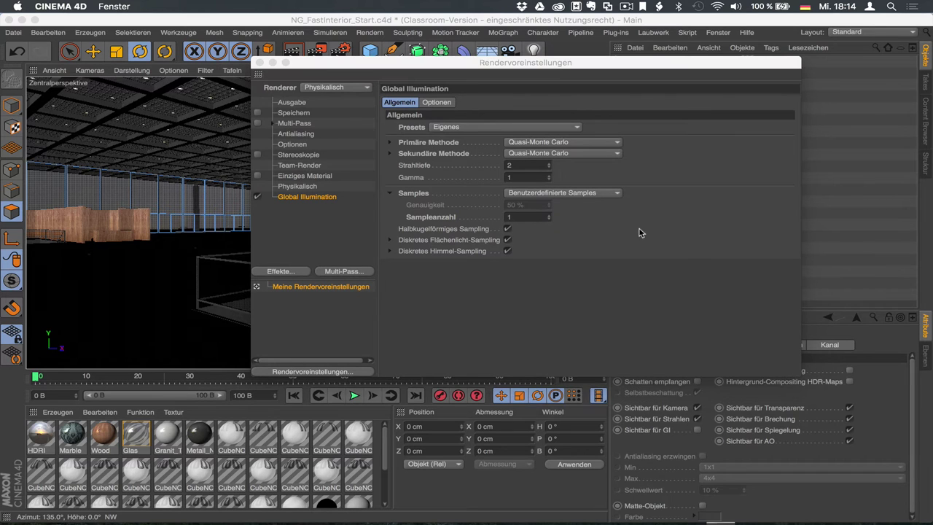
key(shift+r)
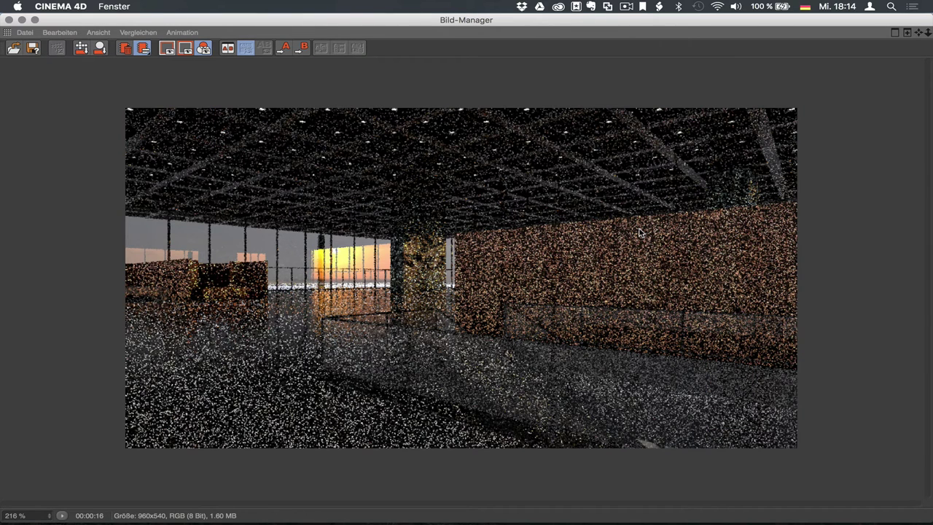
After the grainy 1-sample render finishes, reopen the Render Settings with Ctrl+B.
key(ctrl+b)
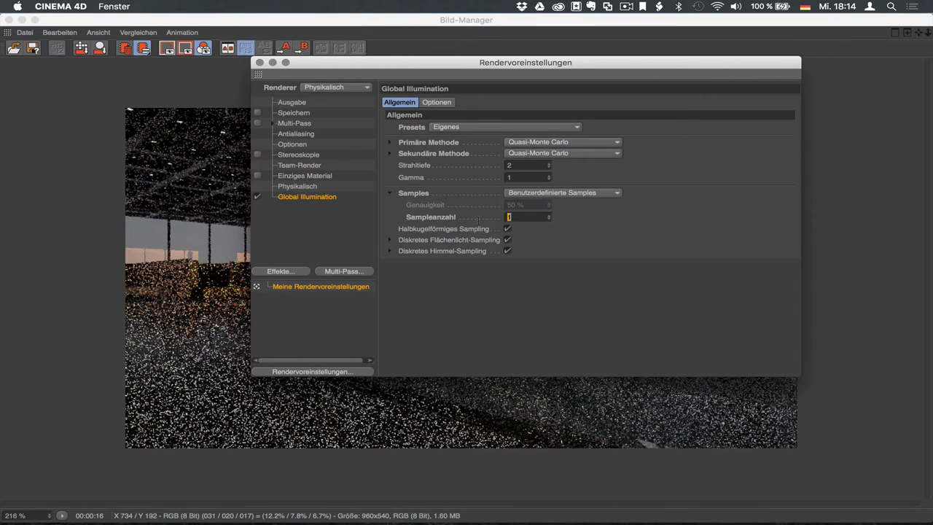
Render with 64 GI samples, cancel the render partway, and close the Picture Viewer.
text(64)
key(shift+r)
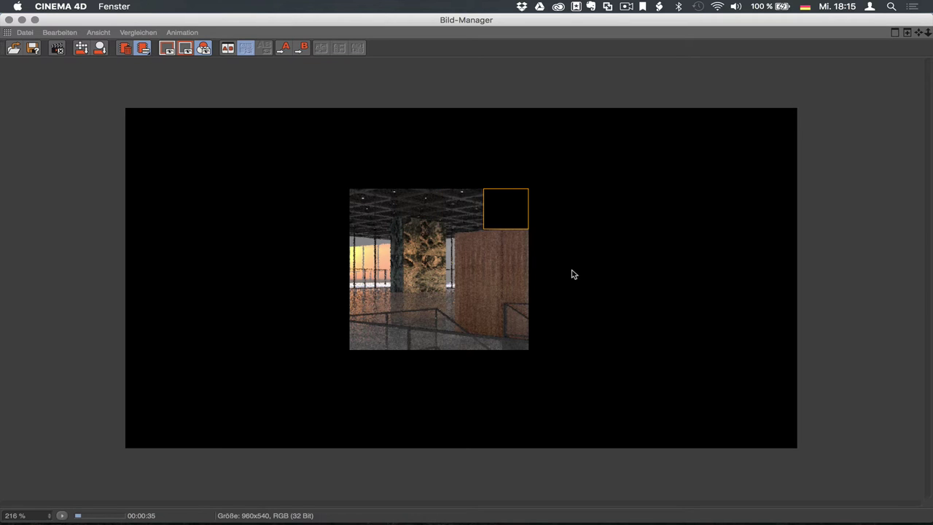
click(26, 34)
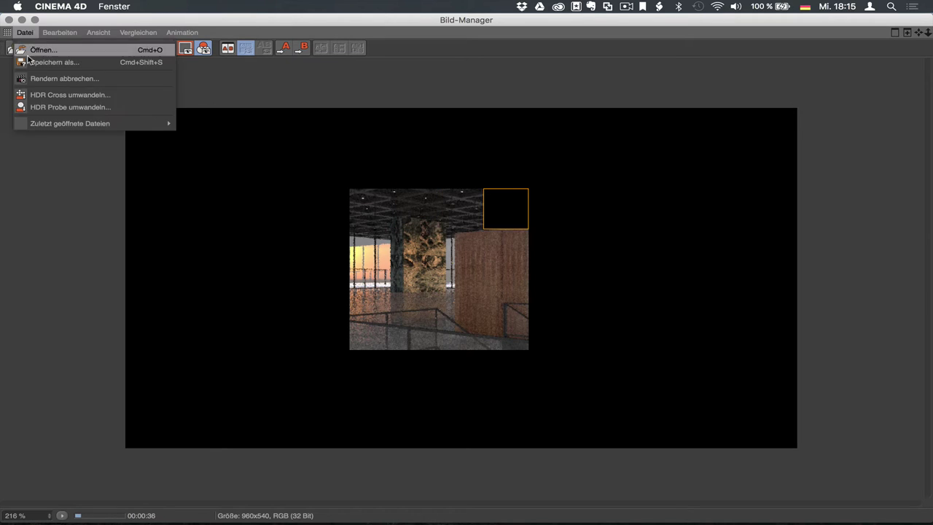
click(57, 79)
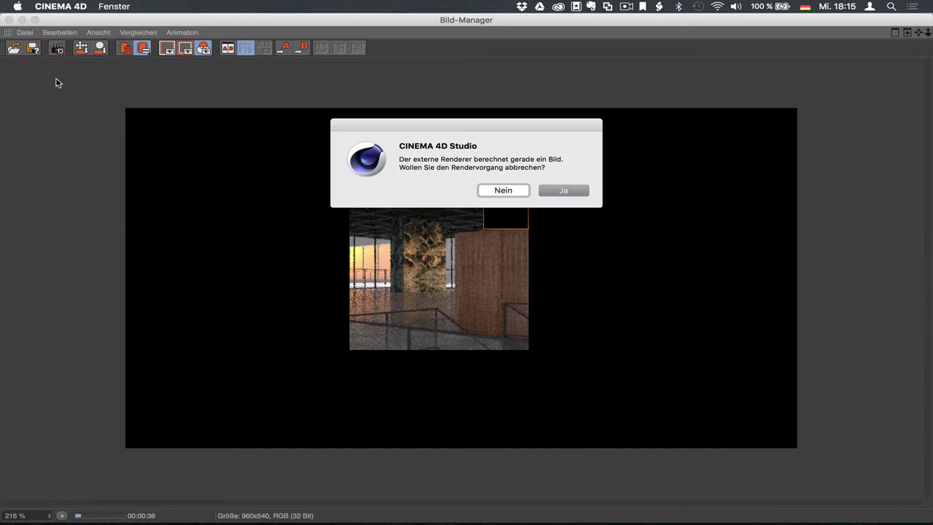
click(557, 193)
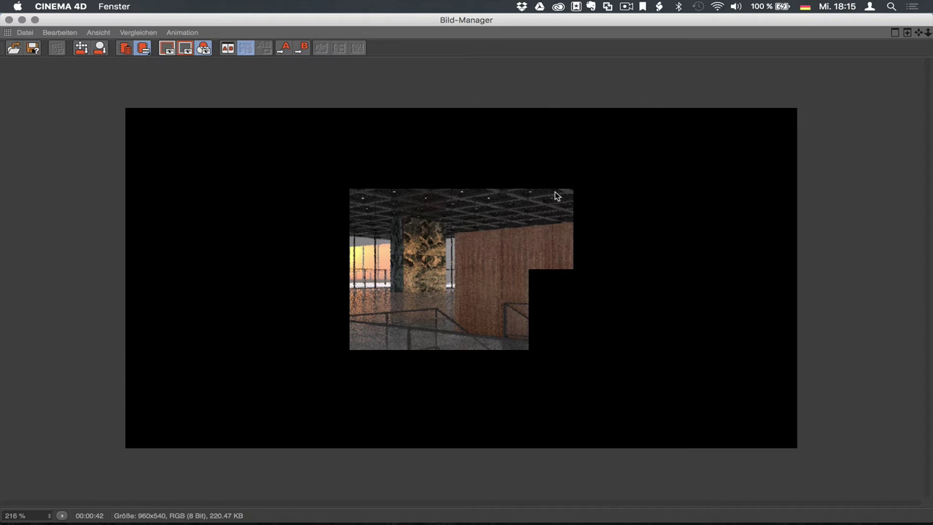
click(22, 20)
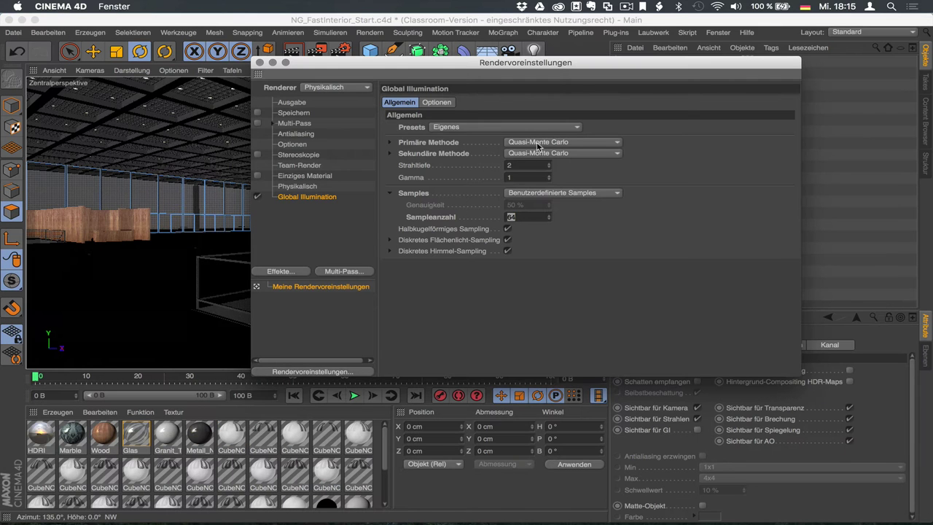
Set GI to Irradiance Cache as primary and Radiosity-Maps as secondary method.
click(539, 143)
click(552, 167)
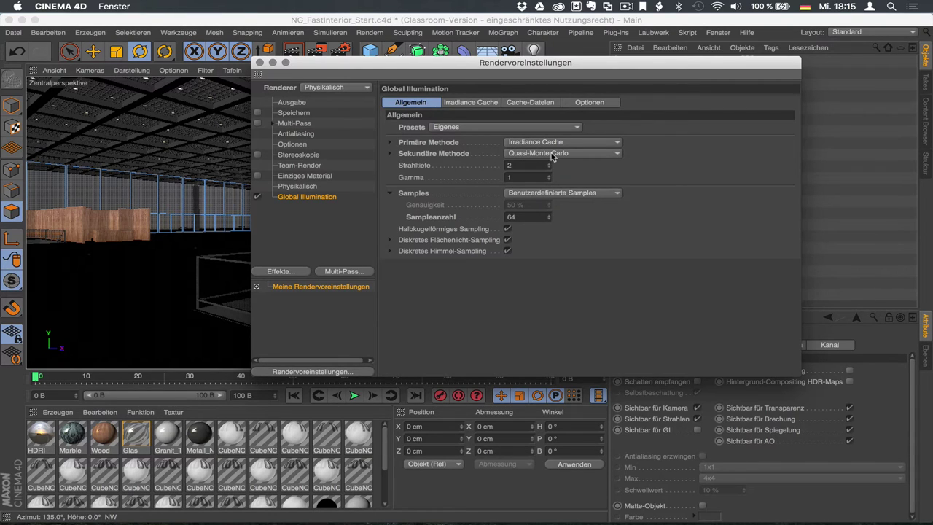
click(552, 155)
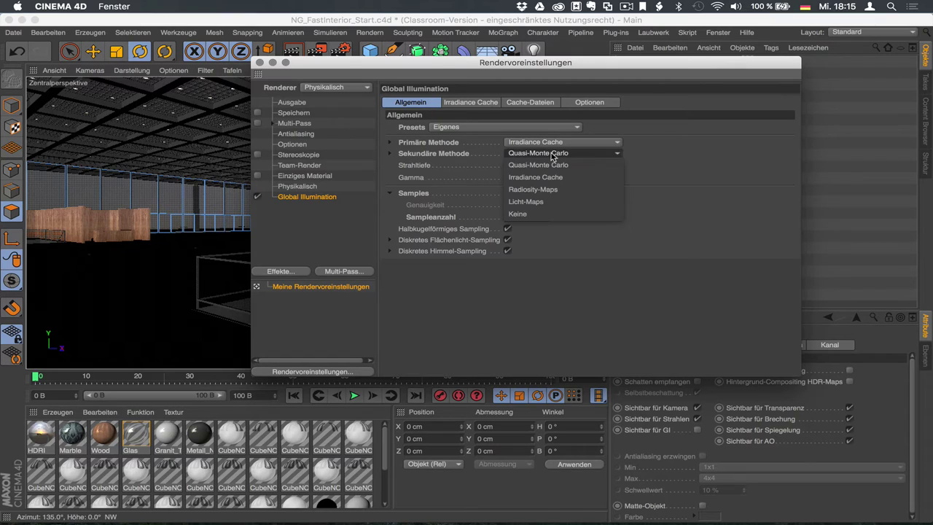
click(550, 204)
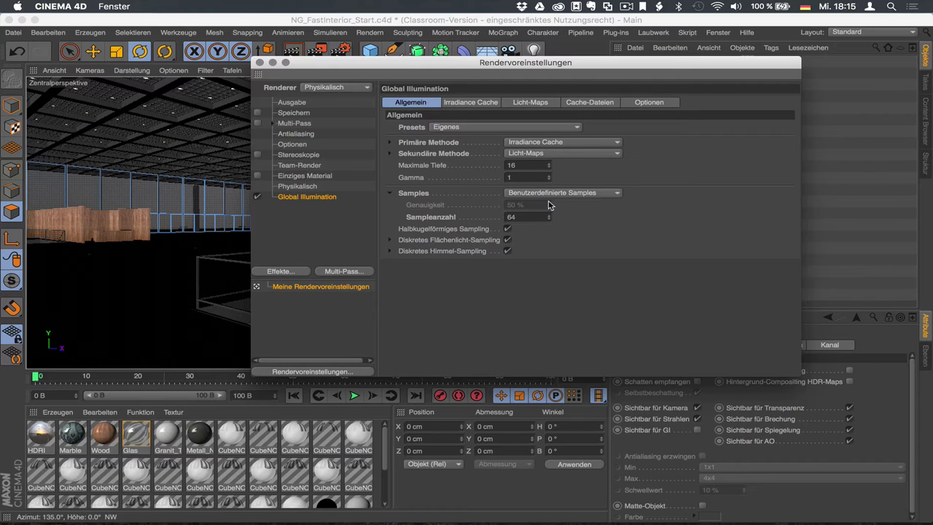
click(552, 154)
click(553, 188)
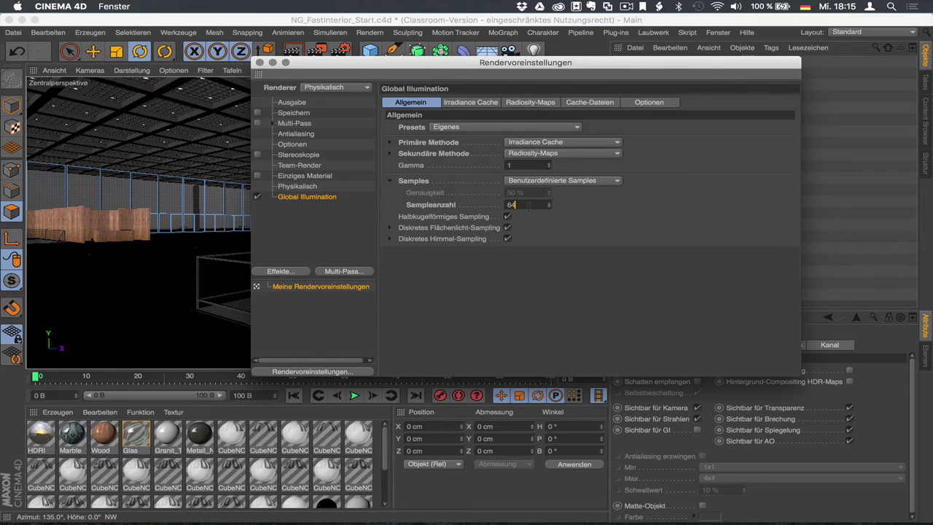
Set Sampleanzahl to 32 and start a render.
double_click(528, 207)
text(32)
key(shift+r)
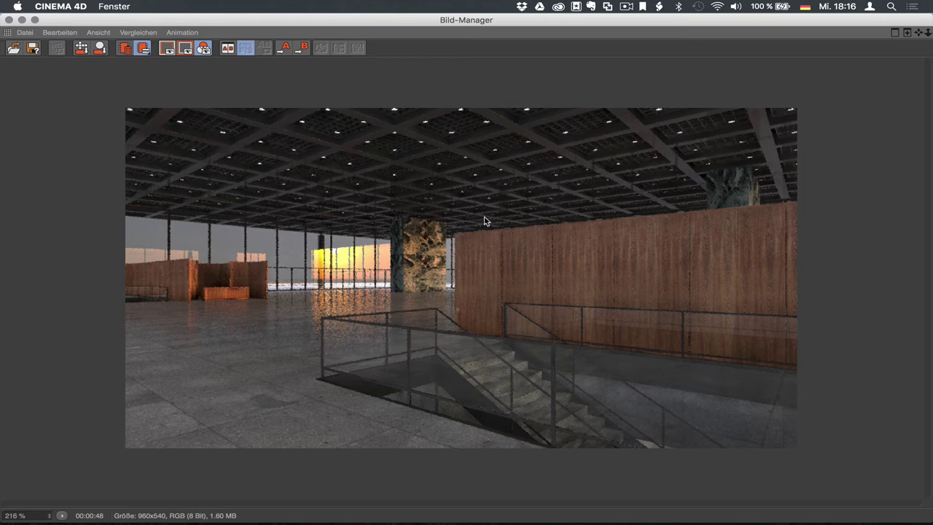
Once the cleaner Irradiance Cache render finishes, close the Picture Viewer to return to GI settings.
click(22, 20)
Switch the secondary GI method to Licht-Maps, review its tab, and render with the Licht-Maps prepass.
click(535, 154)
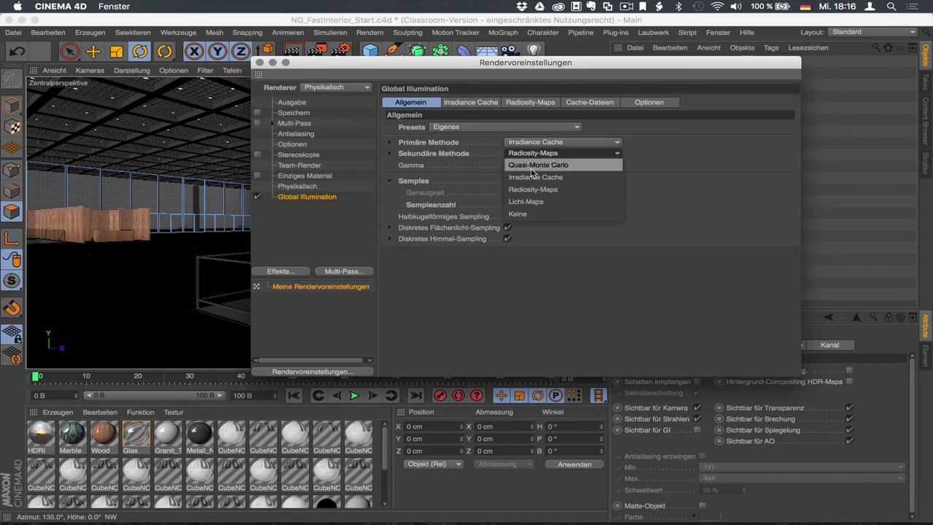
click(532, 203)
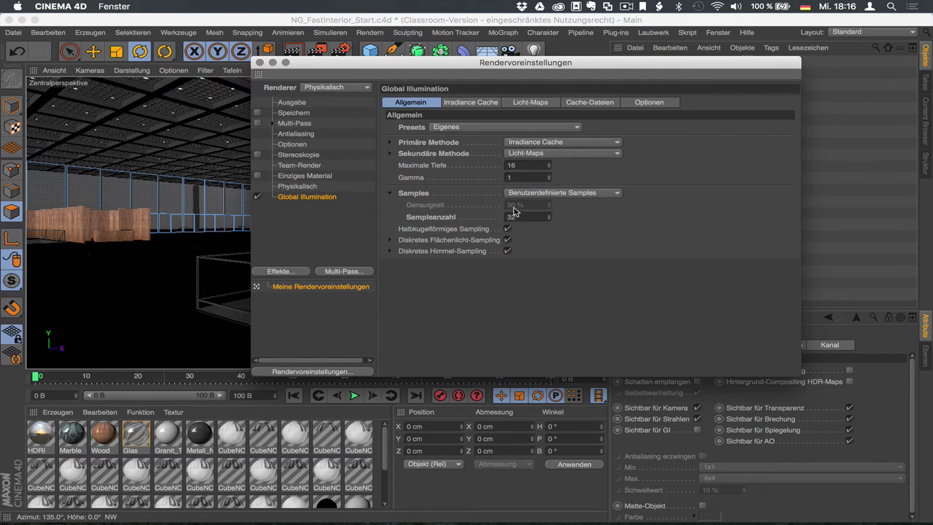
click(530, 103)
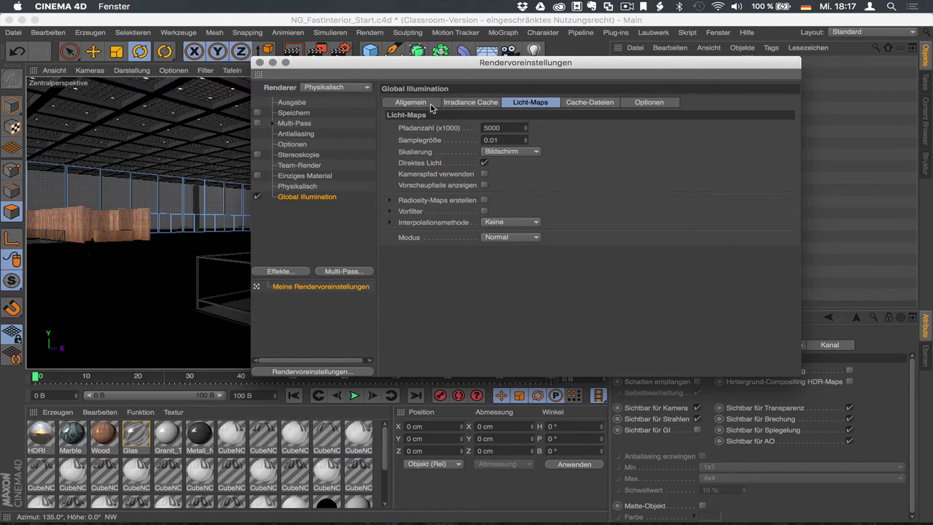
key(shift+r)
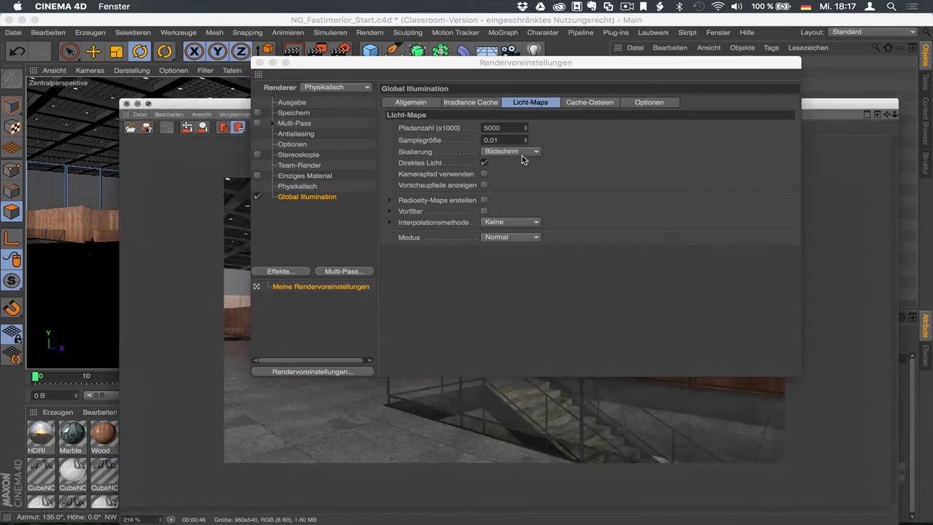
key(shift+r)
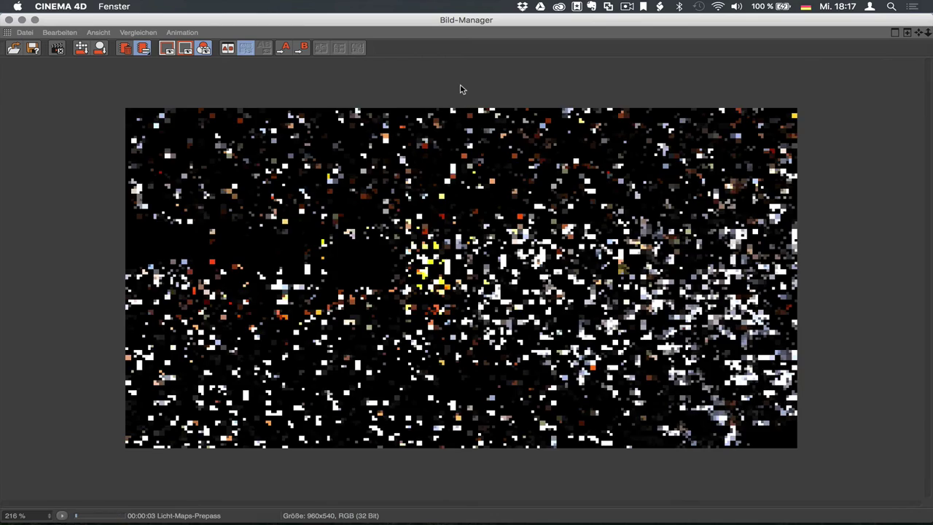
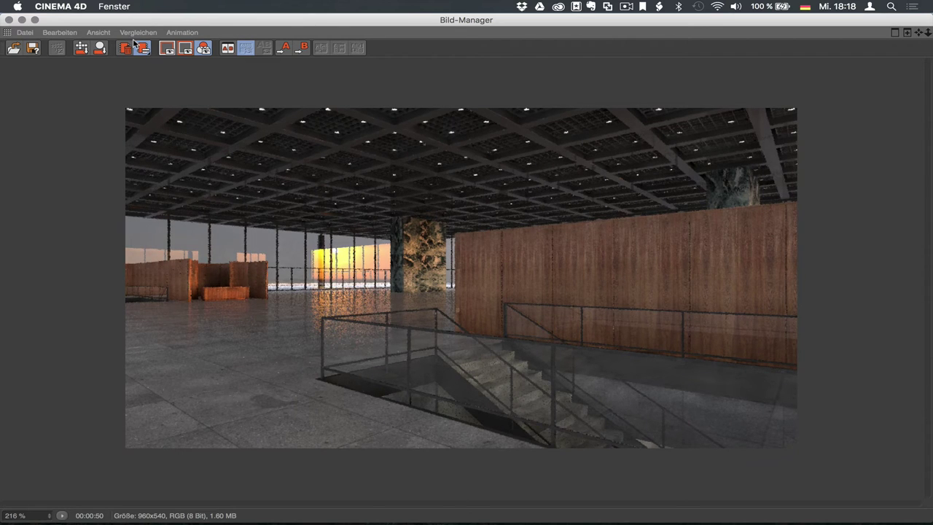
Close the picture viewer and show Irradiance Cache and Licht-Maps in an enlarged GI settings dialog.
click(28, 34)
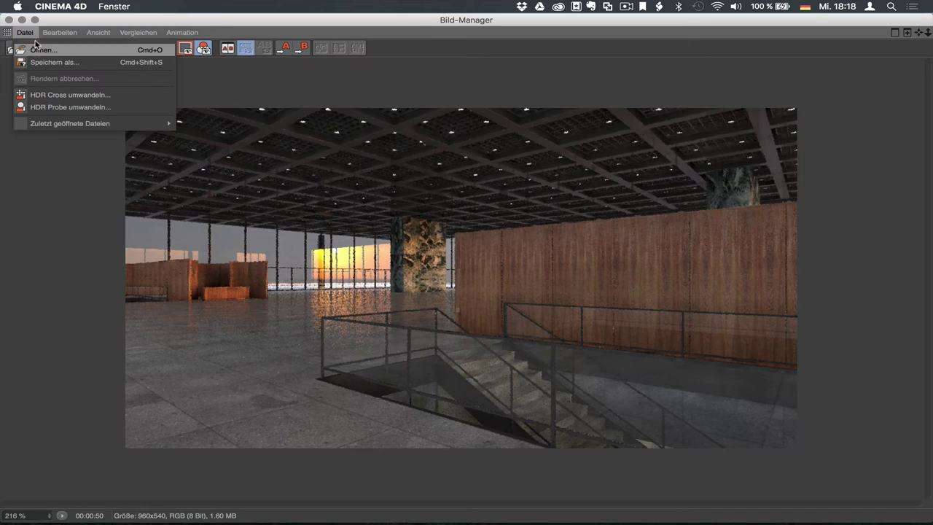
click(20, 19)
click(20, 19)
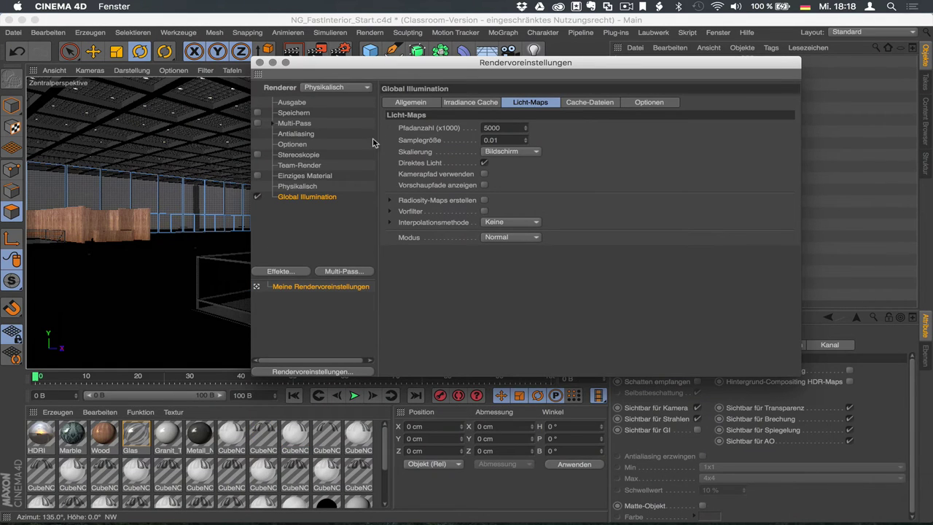
click(424, 103)
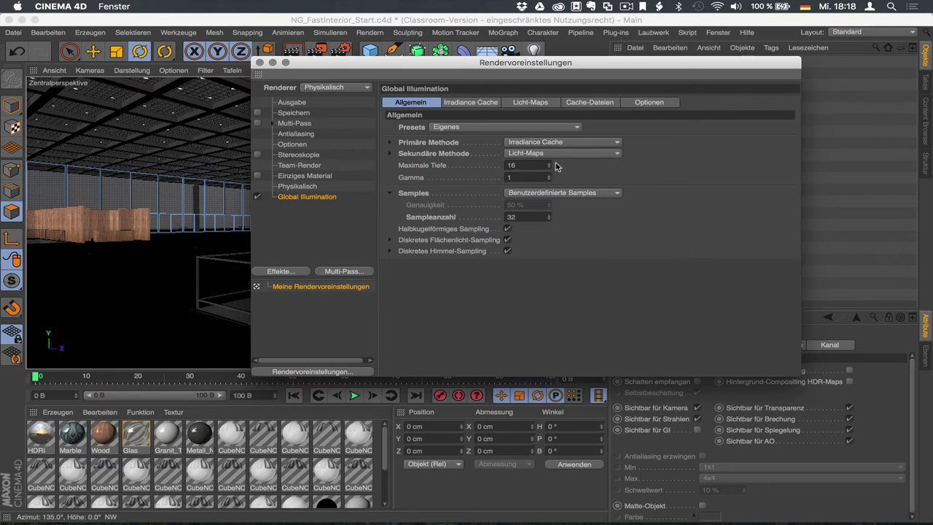
shift+click(471, 103)
shift+click(526, 103)
drag(525, 63, 496, 34)
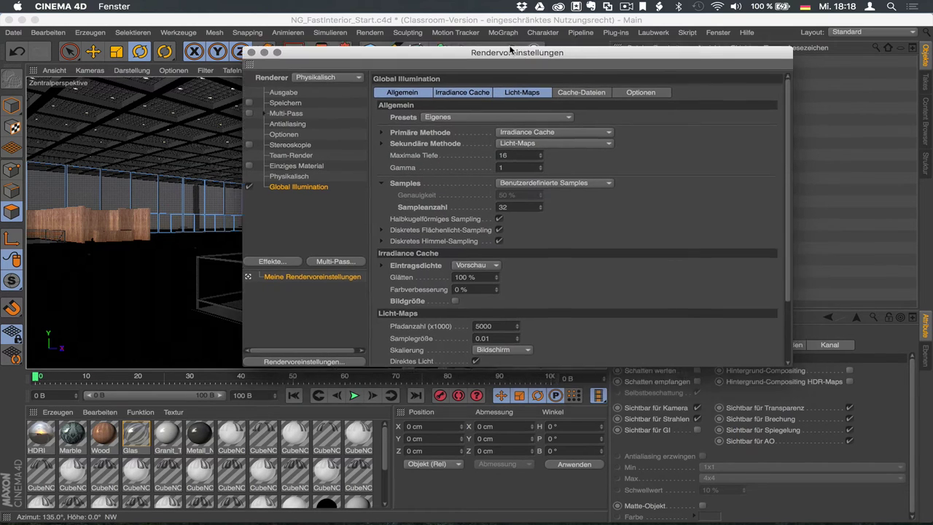
drag(762, 344, 865, 473)
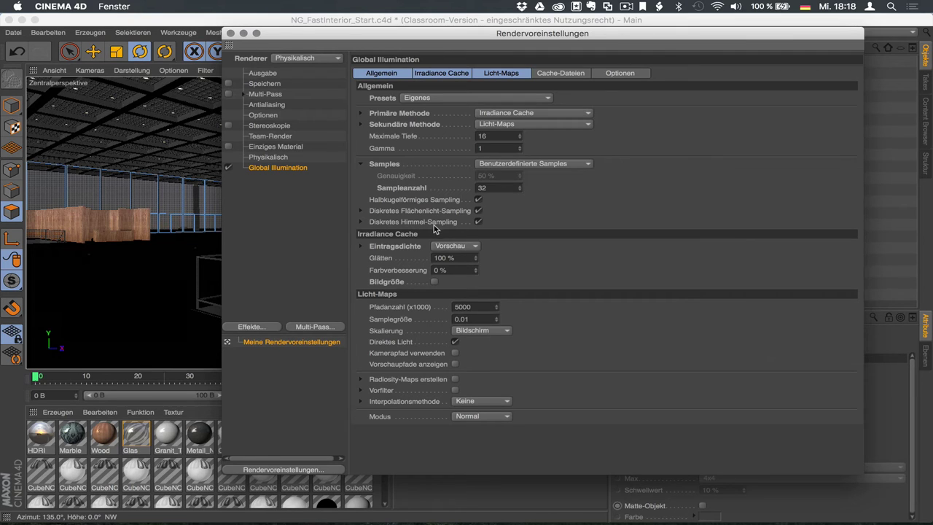
Check Radiosity-Maps erstellen under Licht-Maps.
click(360, 247)
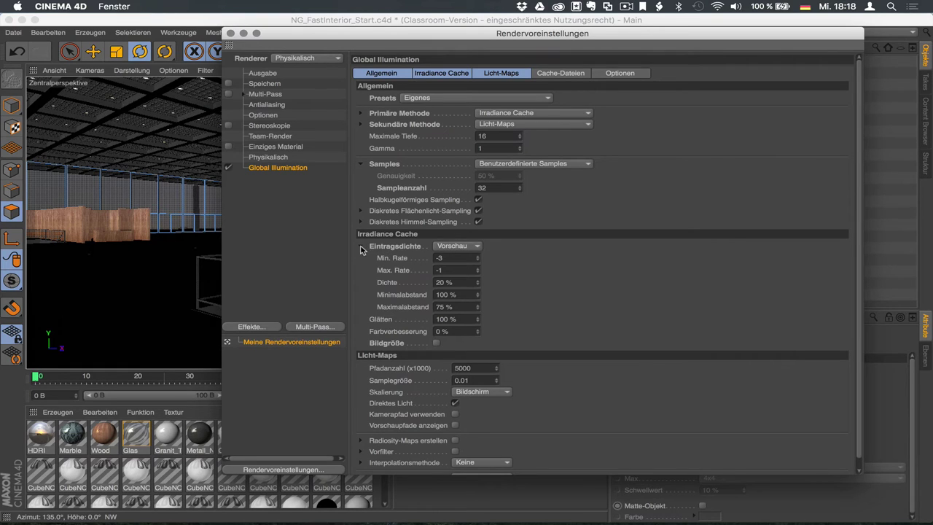
click(361, 246)
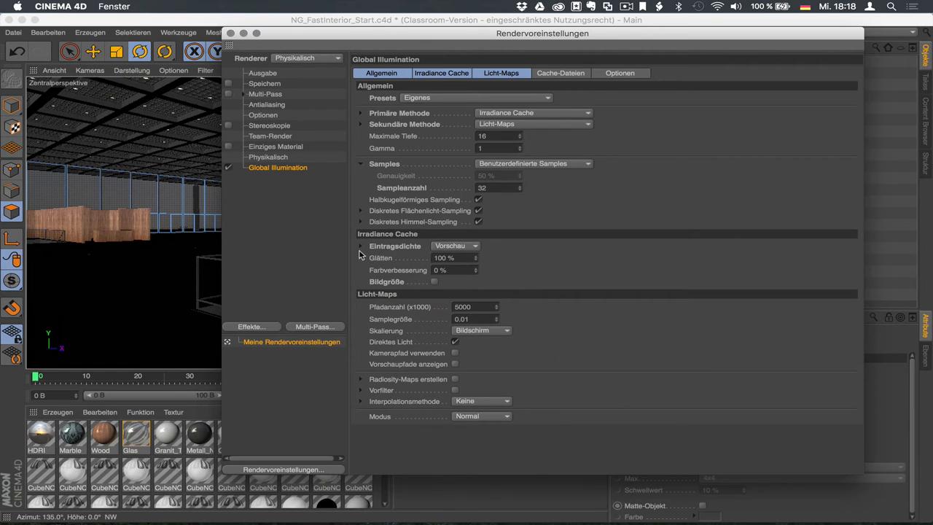
click(359, 247)
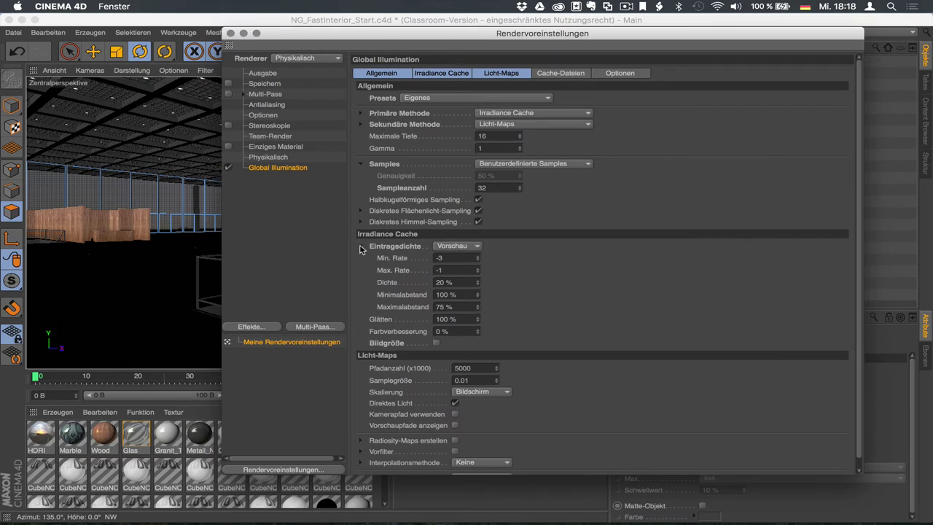
click(360, 247)
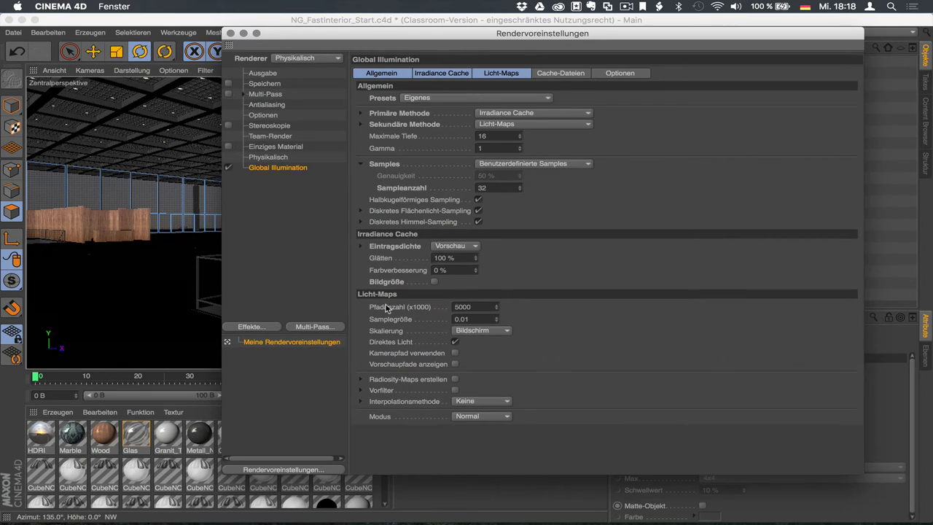
click(454, 379)
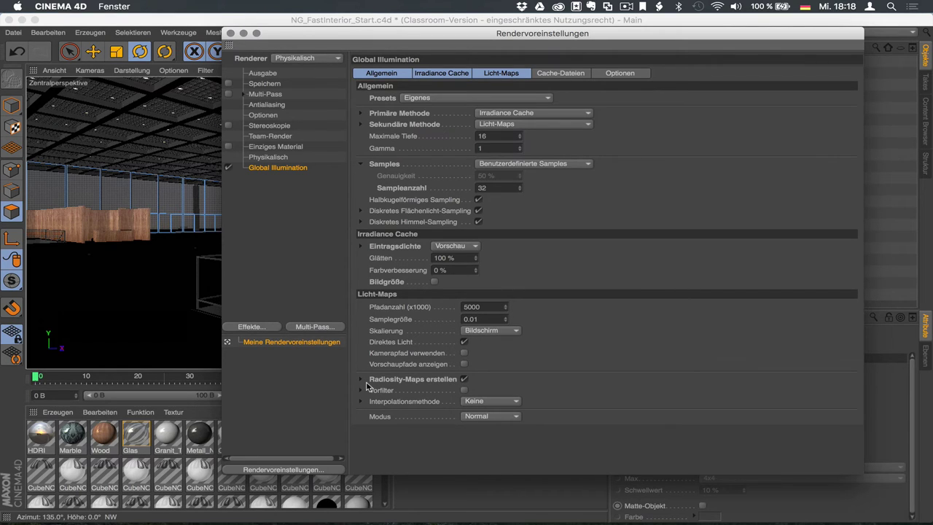
Render a 960x540 test image of the hall, then reopen Rendervoreinstellungen.
key(shift+r)
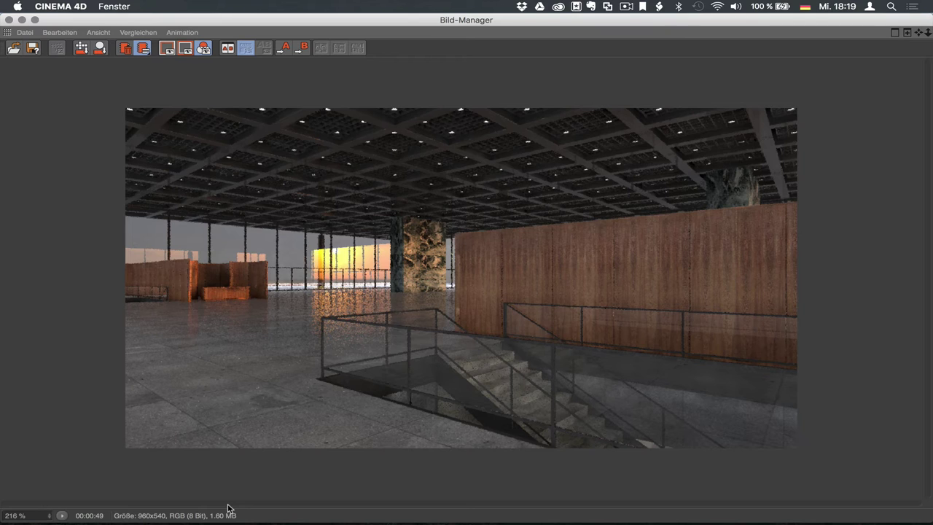
key(super+b)
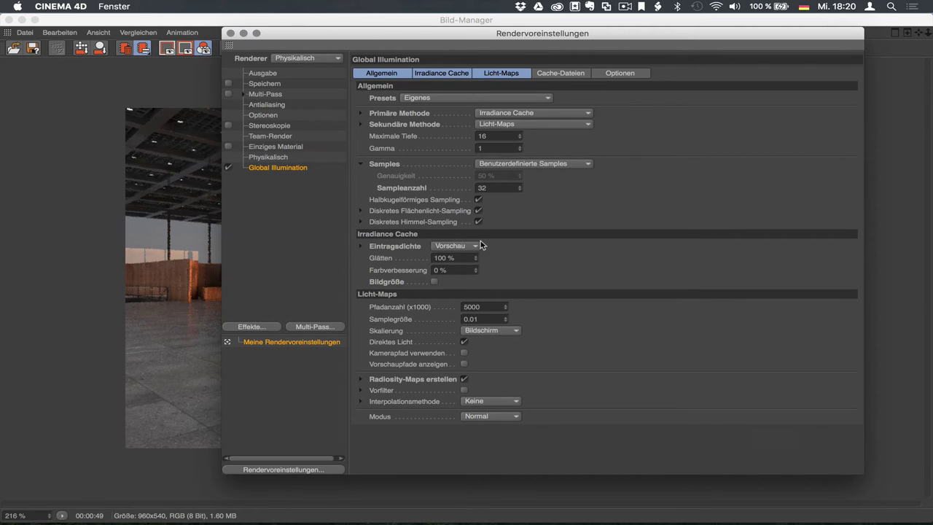
Set Eintragsdichte Glätten to 50 % and re-render the hall.
click(360, 247)
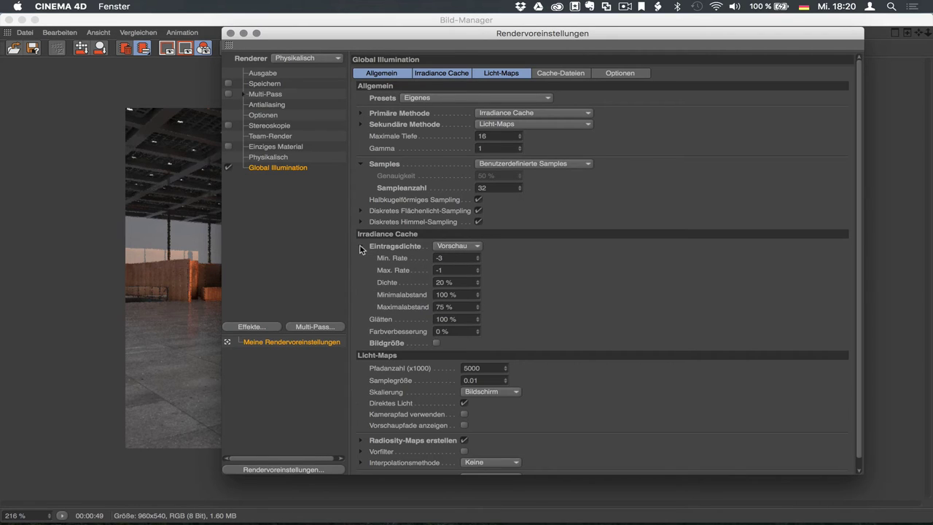
drag(464, 319, 412, 319)
text(50)
key(Return)
key(shift+r)
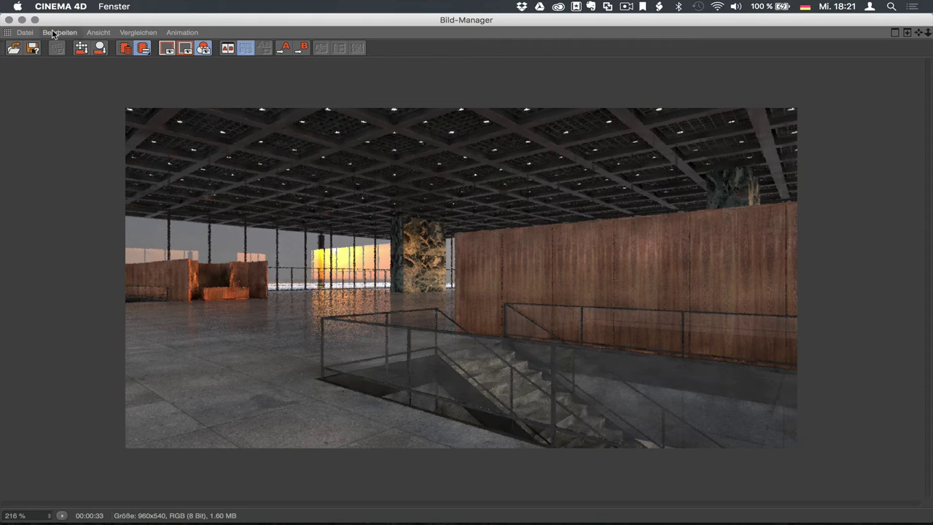
Set the Licht-Maps Modus to Visualisieren and render the hall's light-map patches.
click(21, 19)
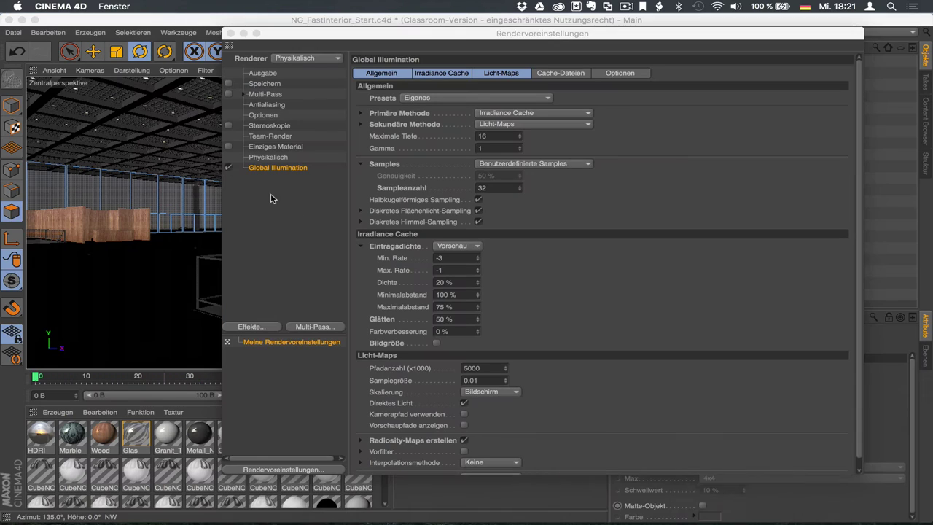
click(512, 328)
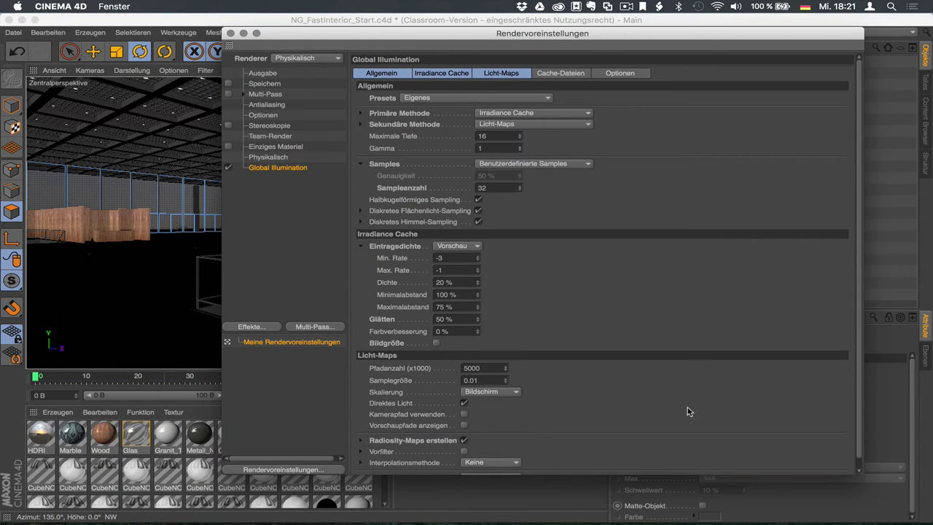
scroll(802, 379, down, 1)
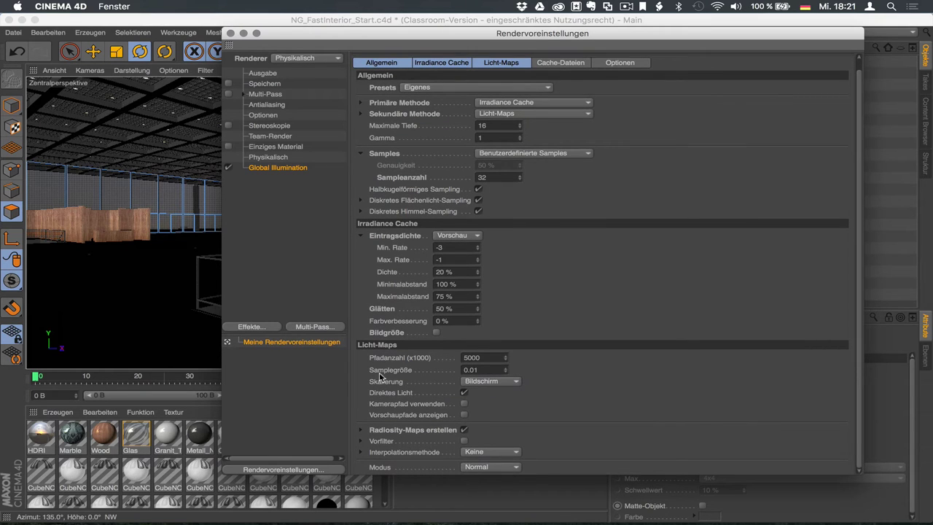
click(503, 62)
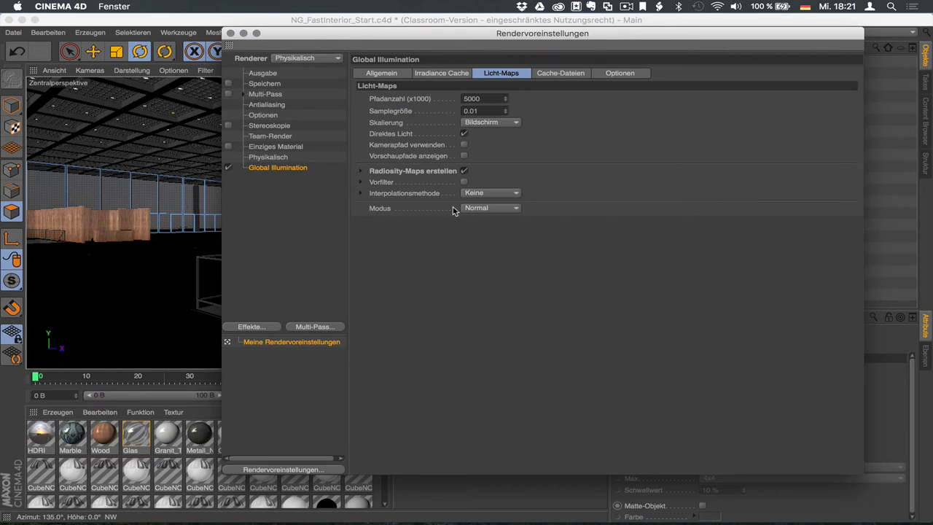
click(478, 211)
click(486, 232)
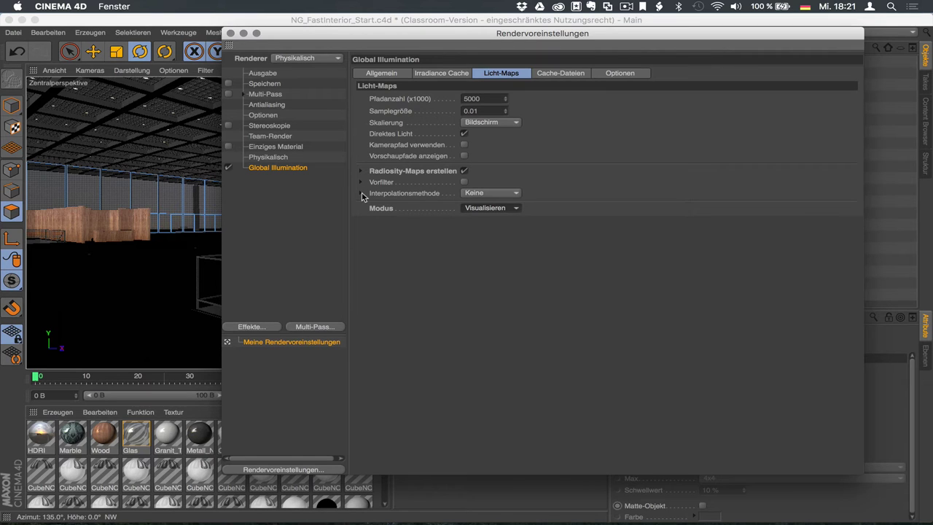
key(shift+r)
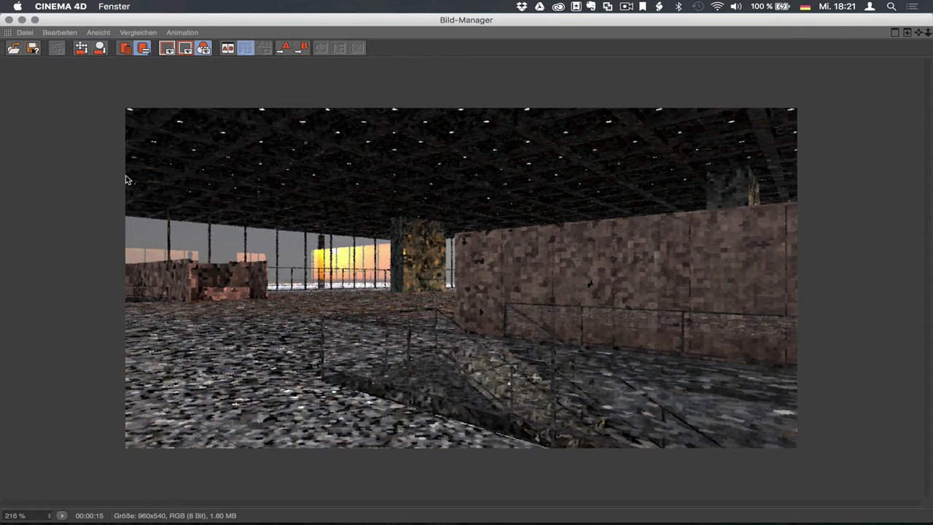
Enable the Licht-Maps Vorfilter and re-render the light-map visualisation.
key(ctrl+b)
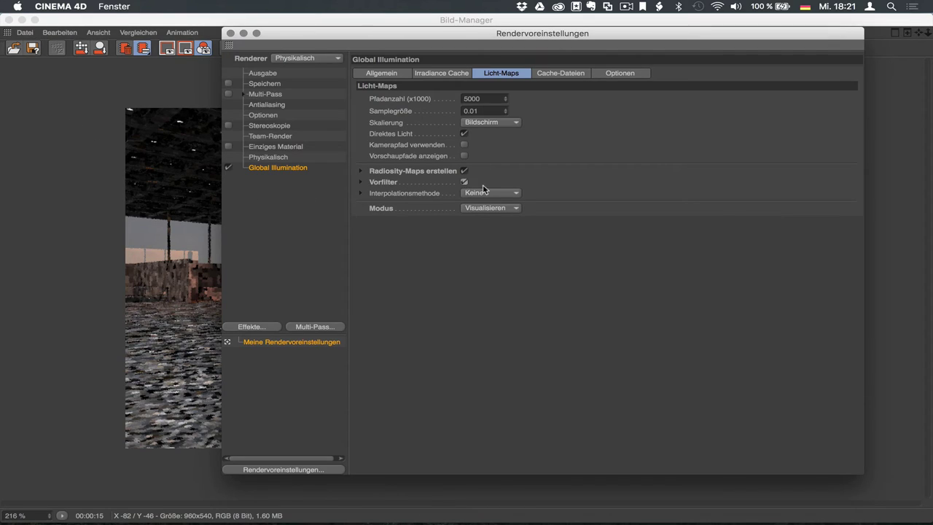
key(Escape)
key(shift+r)
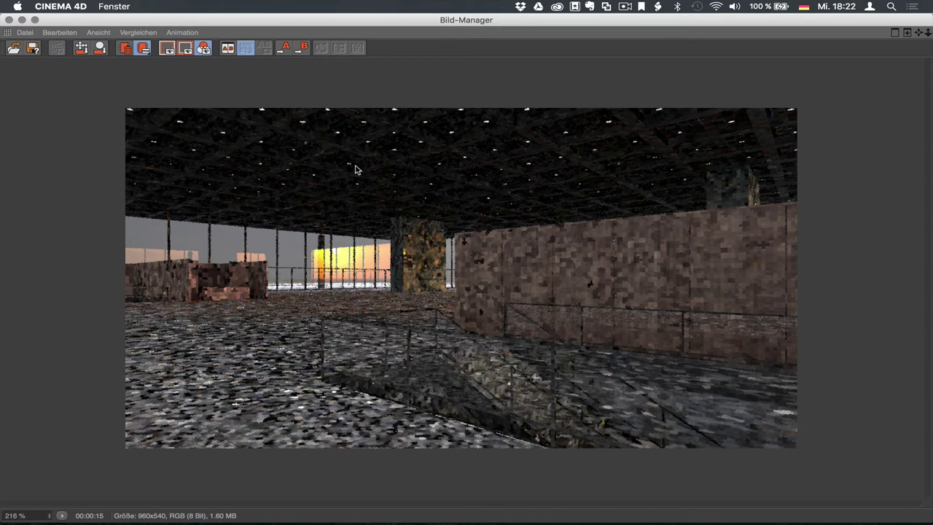
Set Licht-Maps Modus back to Normal, check Direktes Licht, and render the hall fully shaded.
key(Left)
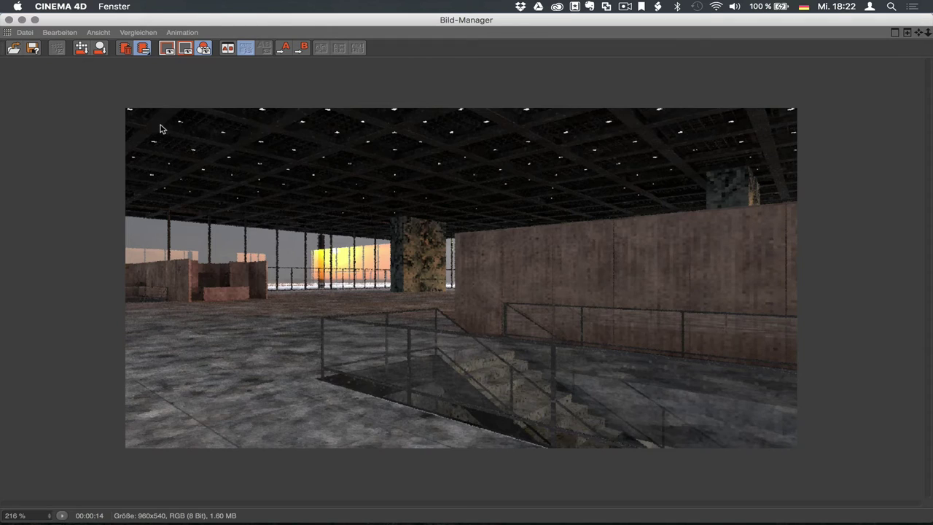
key(ctrl+b)
click(500, 207)
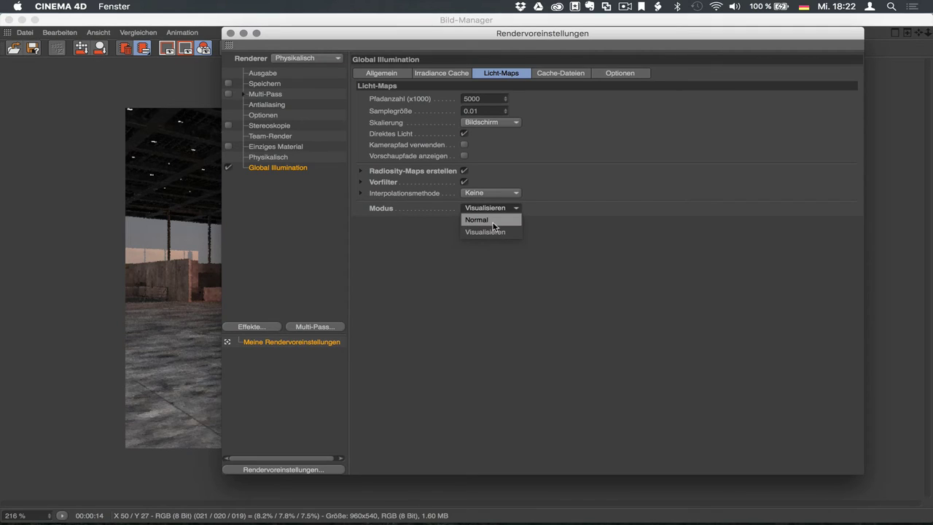
click(489, 220)
click(361, 182)
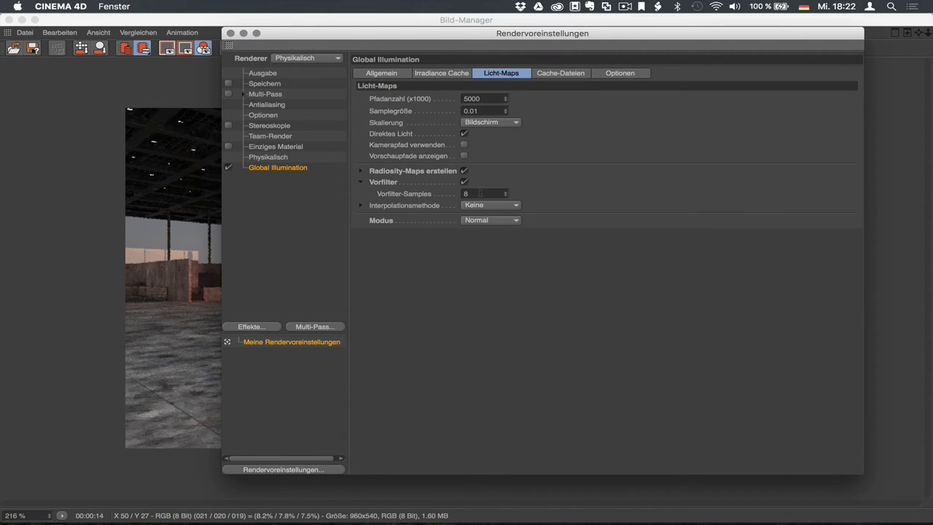
click(361, 181)
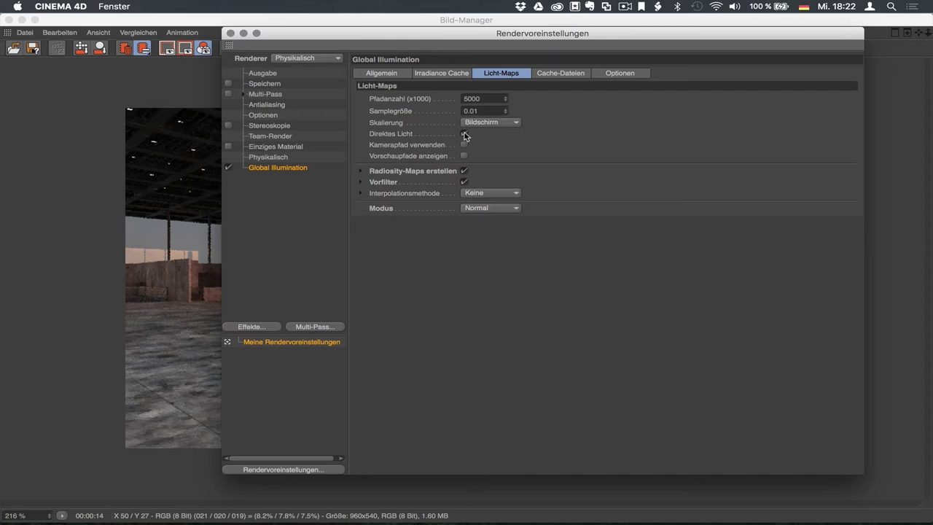
click(464, 134)
key(super+b)
key(shift+r)
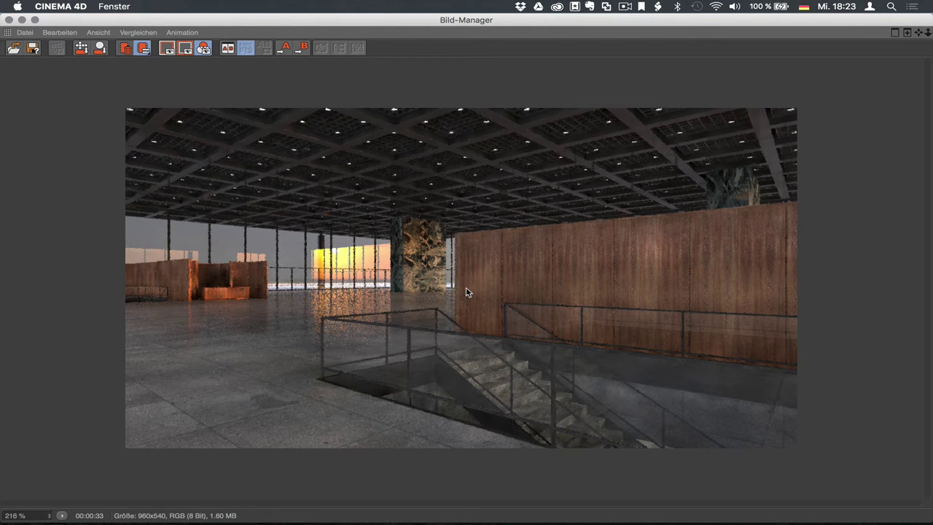
Render the hall again with Direktes Licht unchecked for the light maps.
key(super+b)
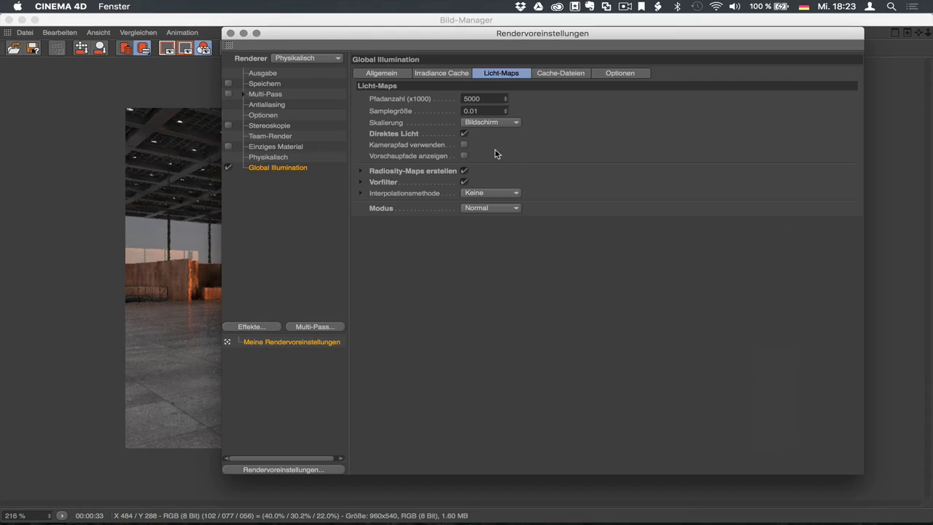
key(shift+r)
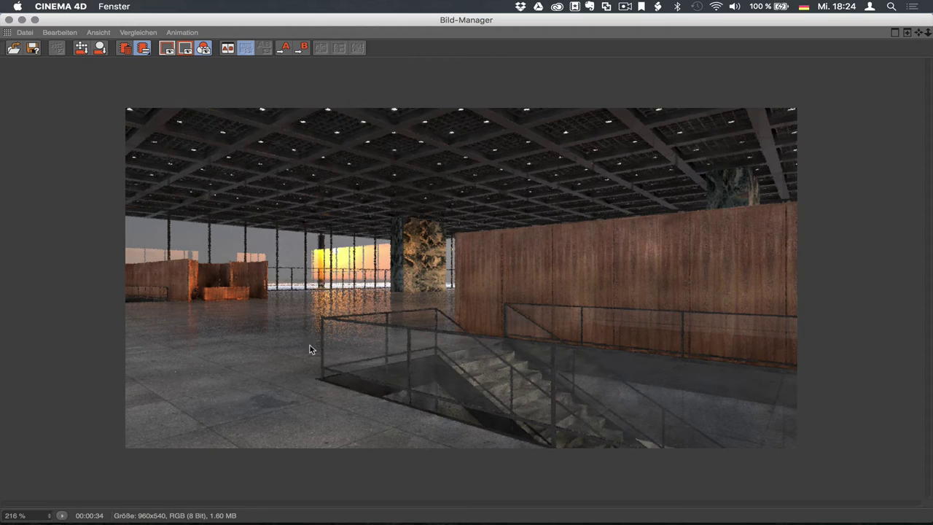
Re-check Direktes Licht and open its section in the Licht-Maps help documentation.
key(super+b)
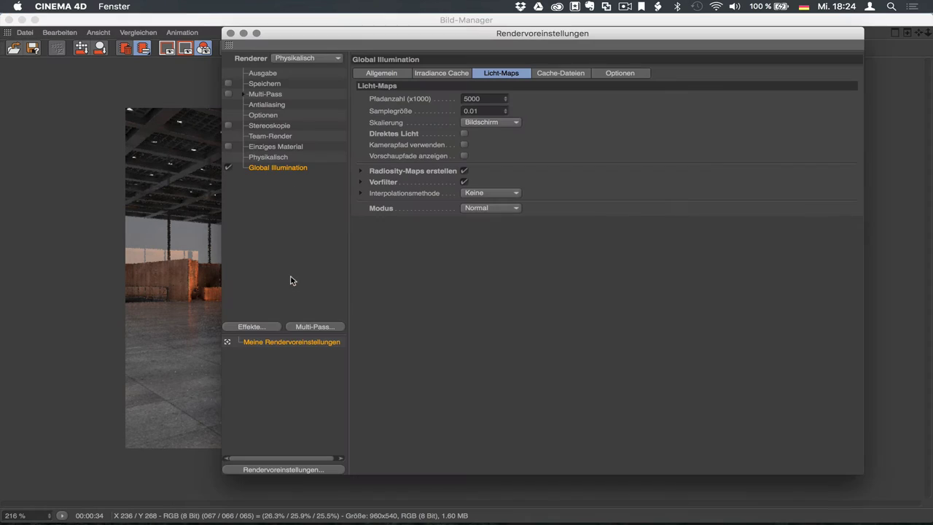
click(462, 135)
click(393, 136)
key(super+F1)
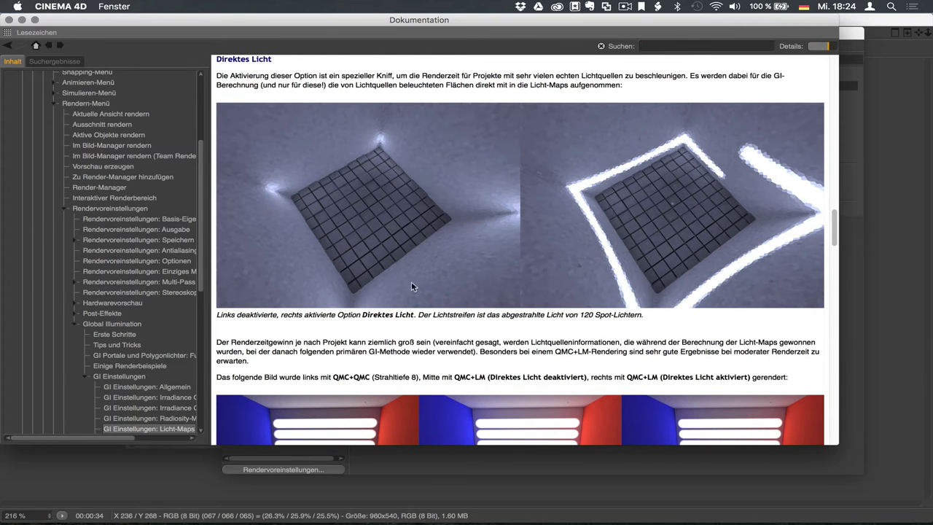
Read through the GI Einstellungen: Licht-Maps documentation page, then close it.
scroll(411, 285, down, 4)
scroll(415, 287, down, 5)
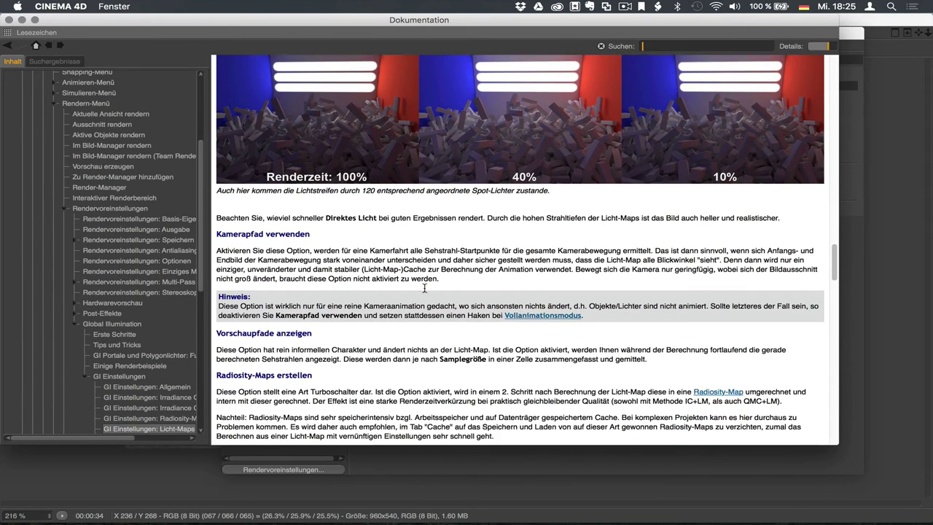
scroll(425, 288, down, 1)
scroll(425, 288, down, 2)
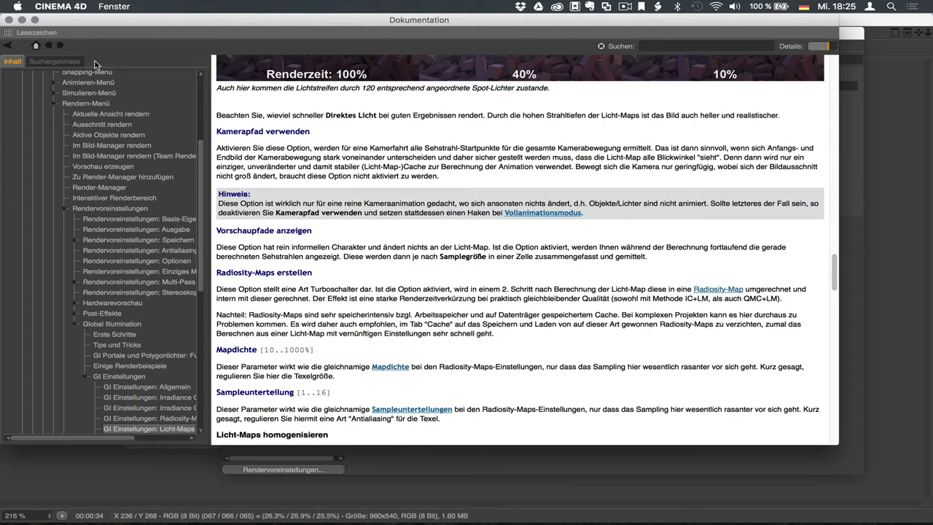
click(10, 20)
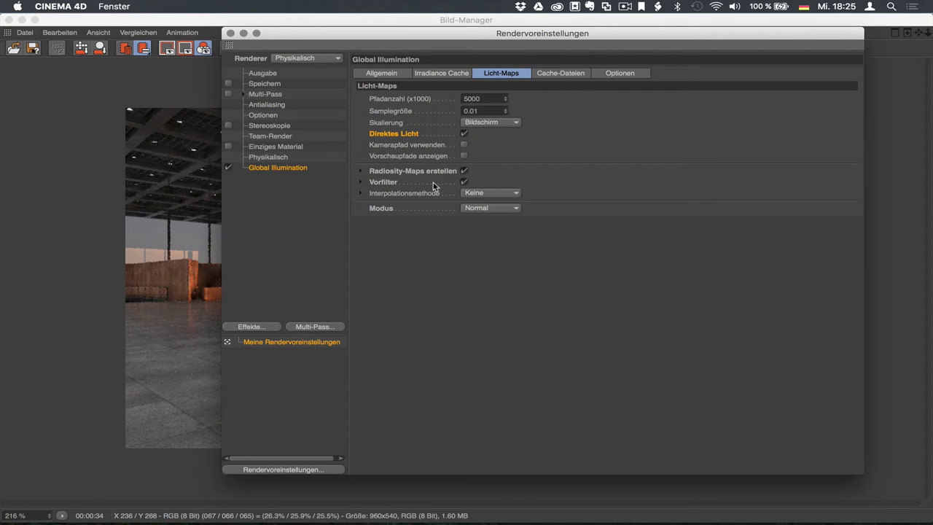
Review the Cache-Dateien and Optionen tabs of the Global Illumination settings.
click(568, 76)
click(631, 74)
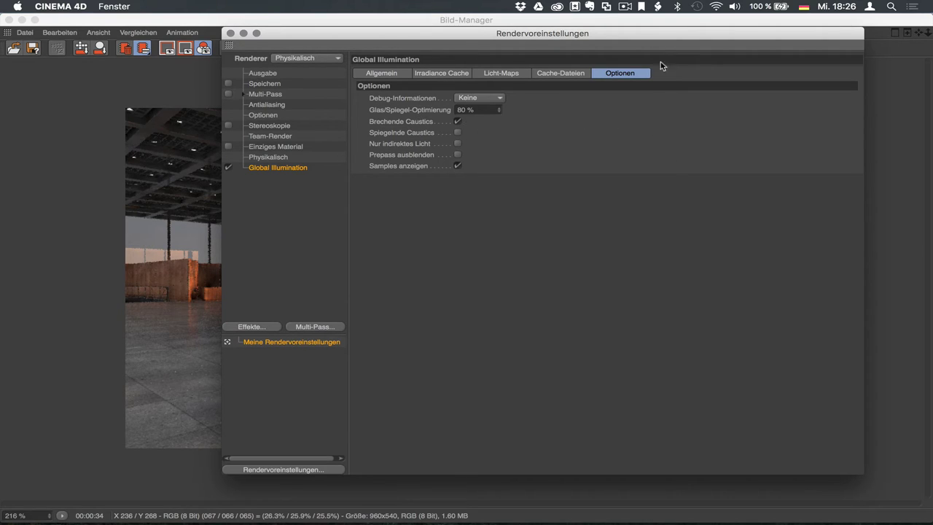
Close the render view, select the render tag on Glasflächen, and reopen the render settings with Ctrl+B.
click(230, 33)
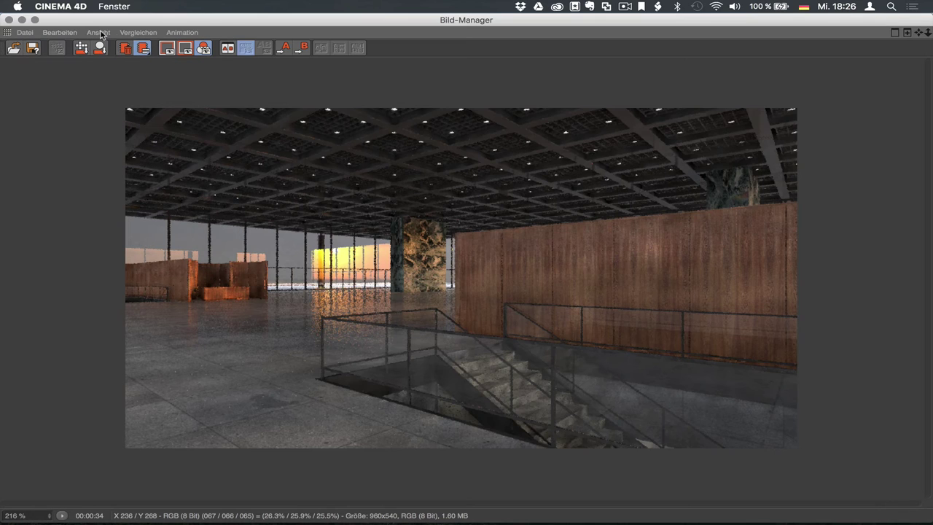
click(9, 19)
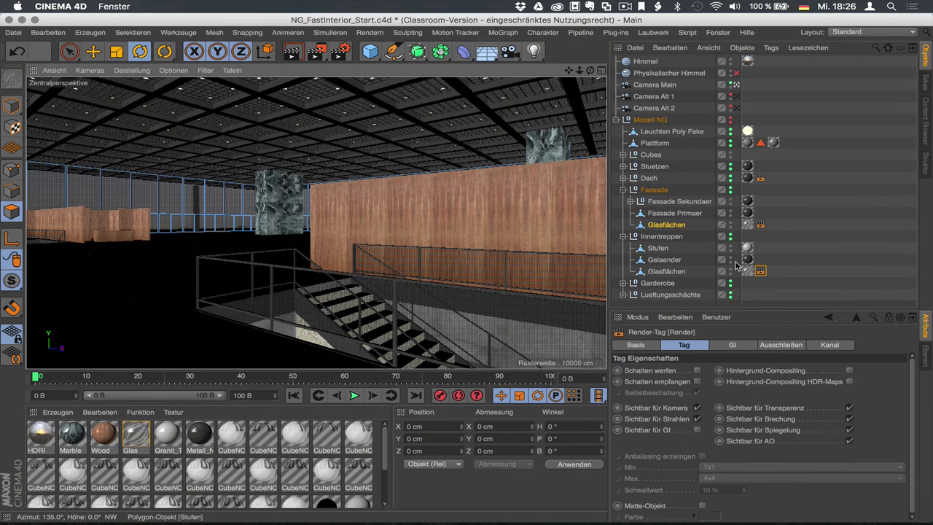
click(760, 271)
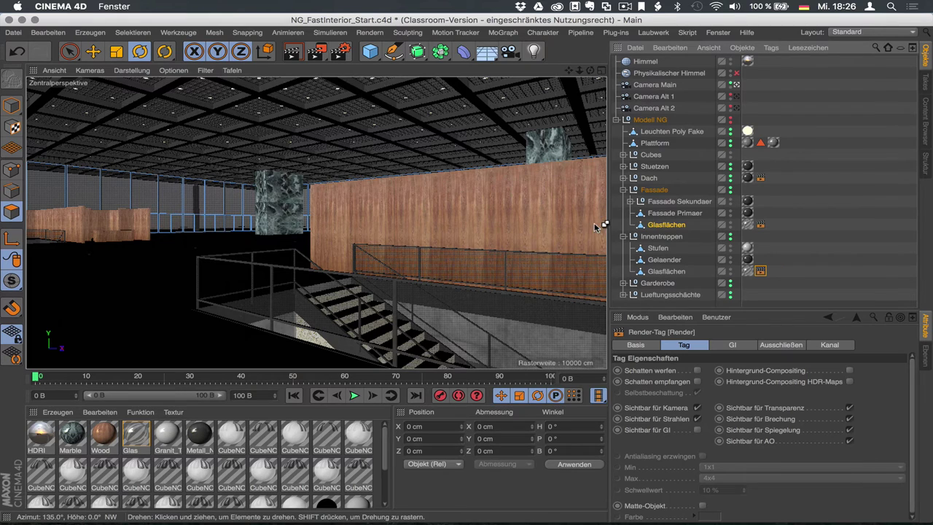
key(ctrl+b)
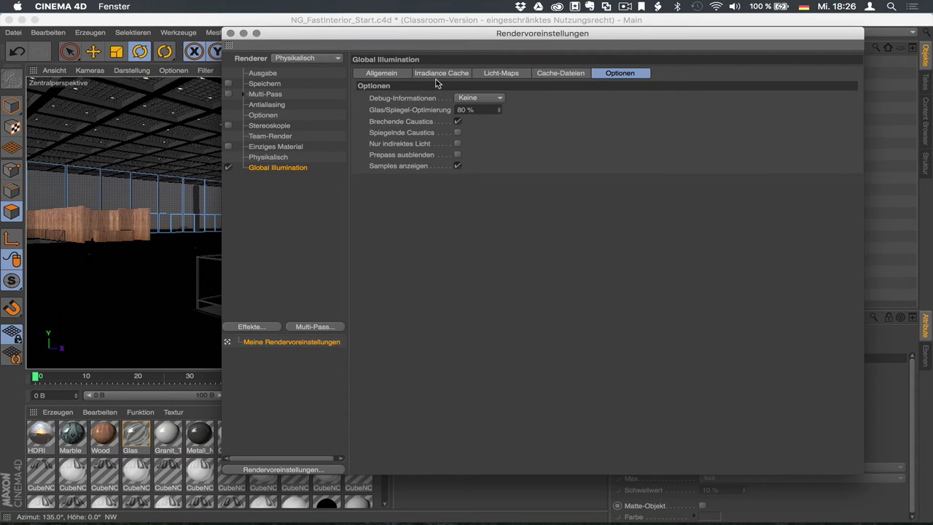
Compare the Irradiance Cache and Licht-Maps settings, ending on Irradiance Cache.
click(440, 76)
click(490, 75)
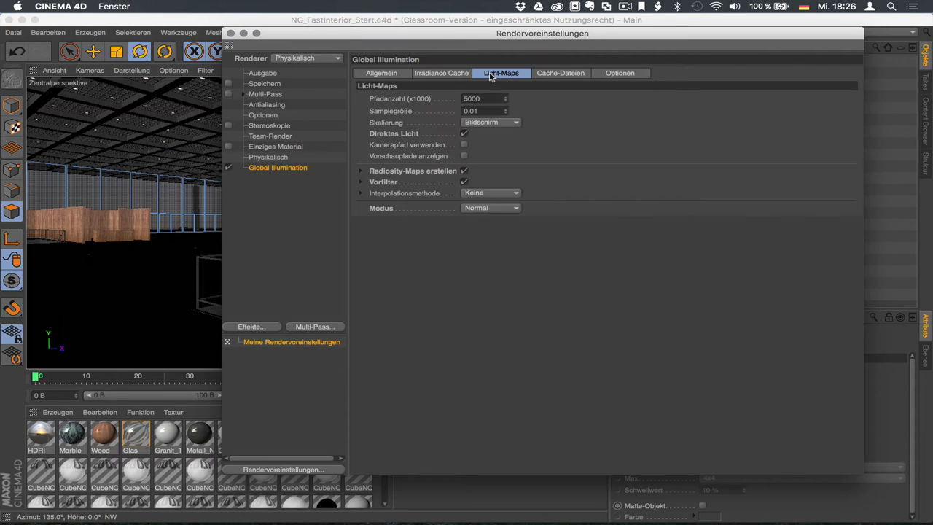
click(446, 74)
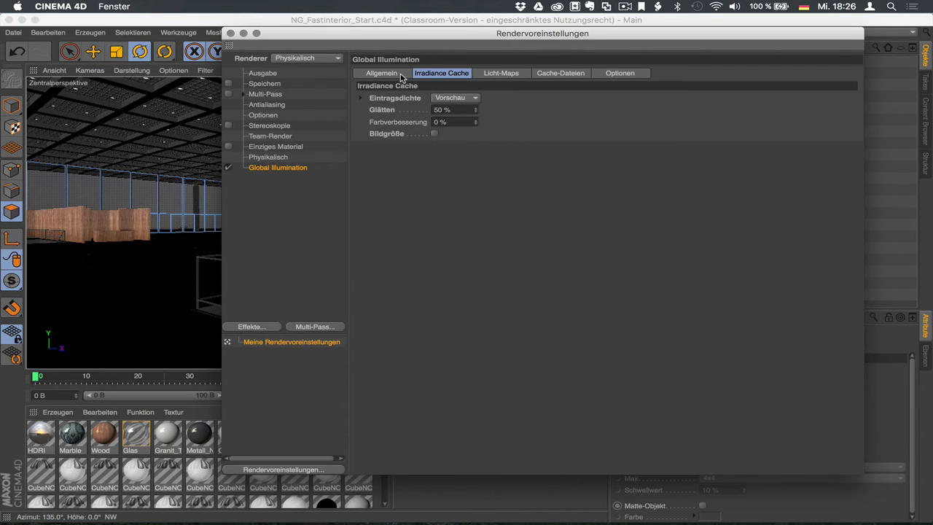
click(489, 76)
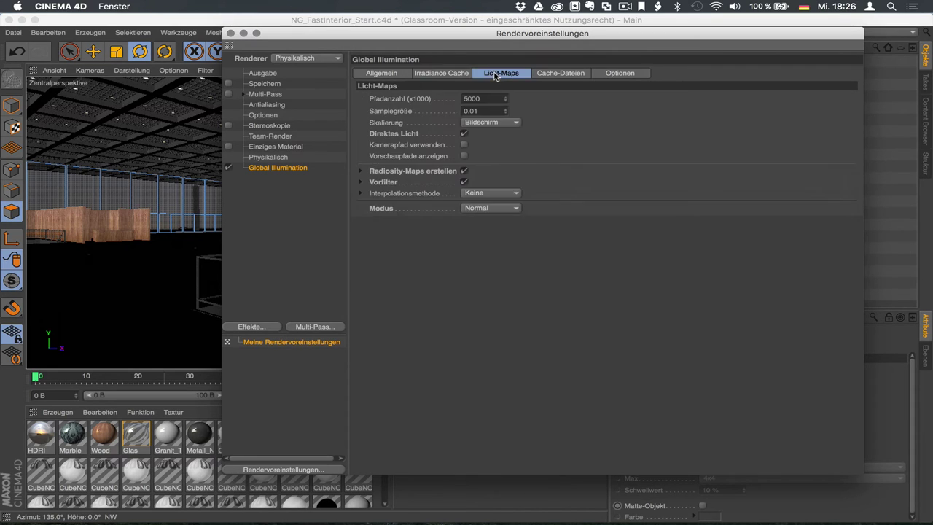
click(467, 76)
click(490, 76)
click(467, 76)
click(486, 76)
click(467, 76)
click(485, 76)
click(455, 75)
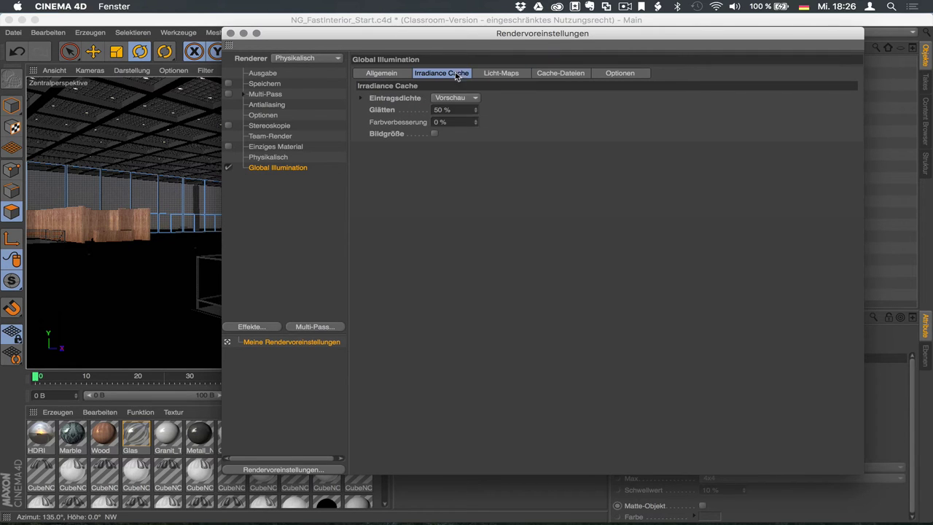
Expand Eintragsdichte details (Min. Rate -3, Max. Rate -1, Dichte 20%) and move the dialog beside the viewport.
click(359, 98)
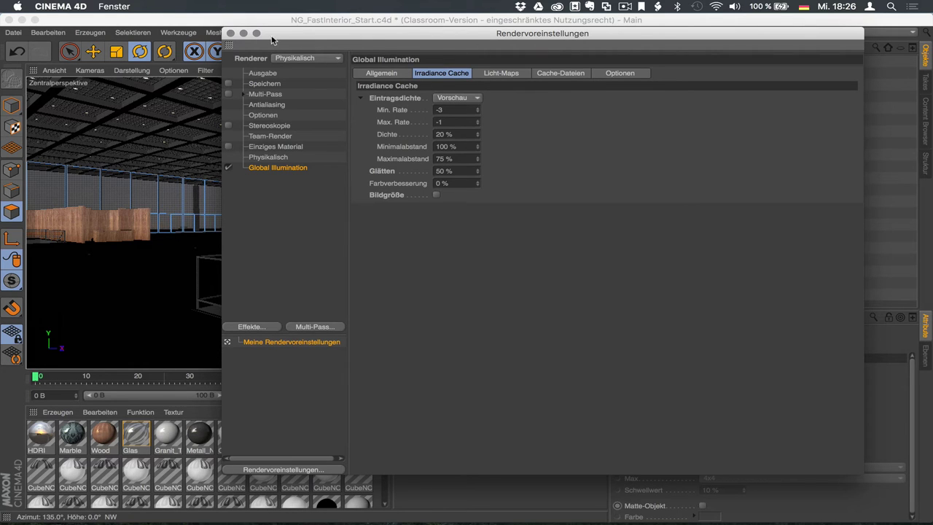
drag(290, 39, 578, 80)
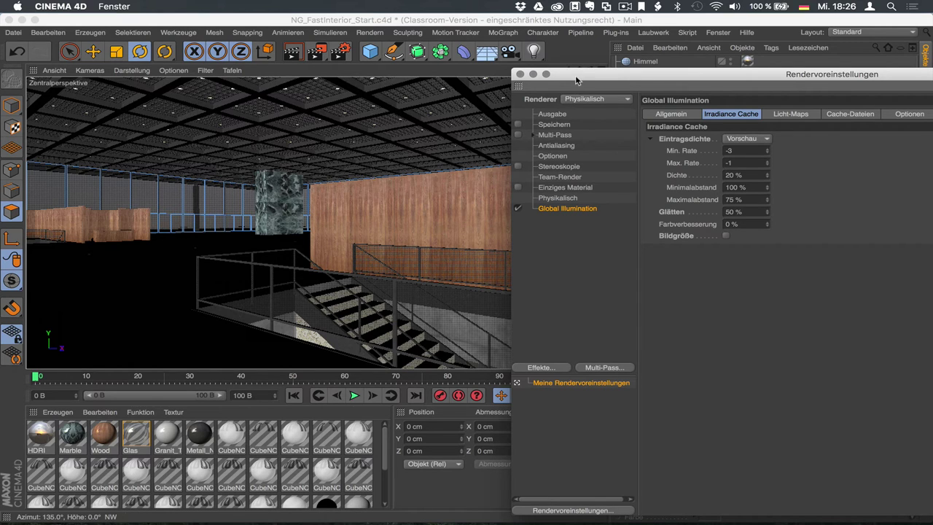
drag(580, 75, 508, 84)
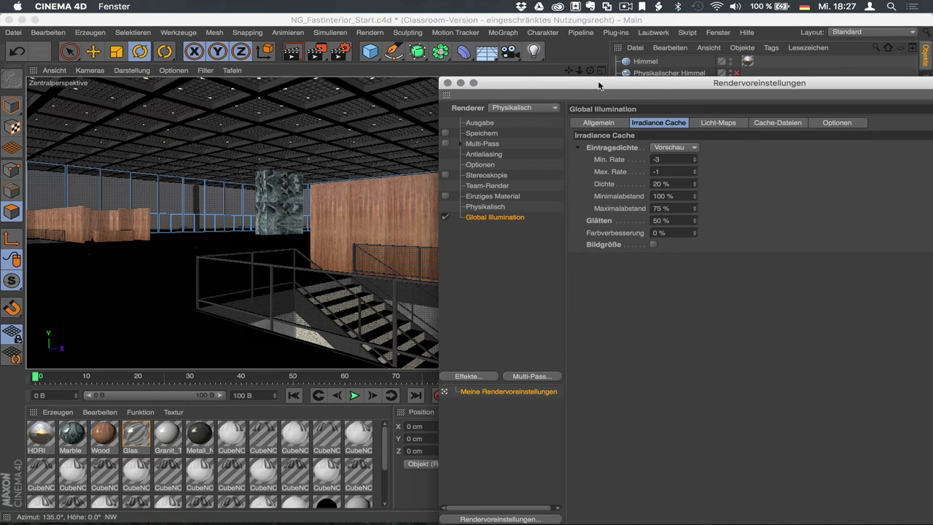
Keep Eintragsdichte at Vorschau and raise the Allgemein Samples Sampleanzahl from 32 to 128.
click(691, 149)
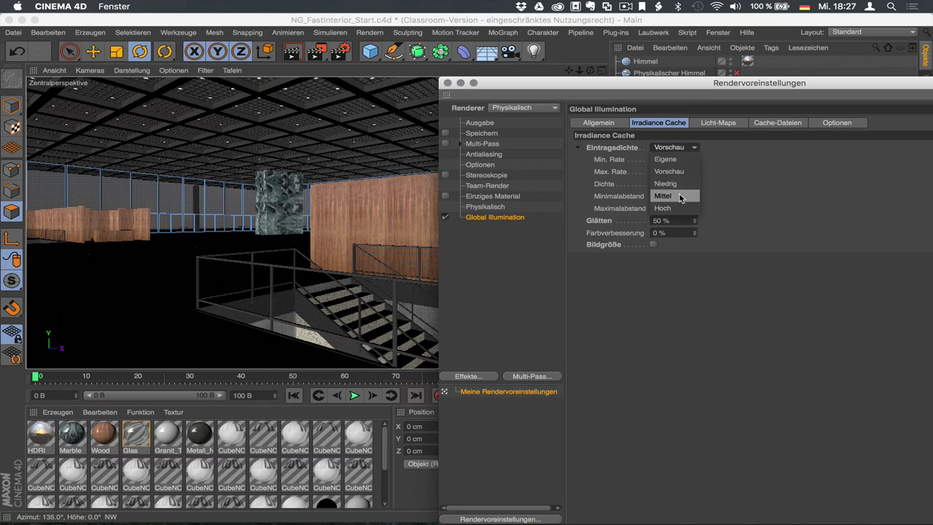
click(734, 178)
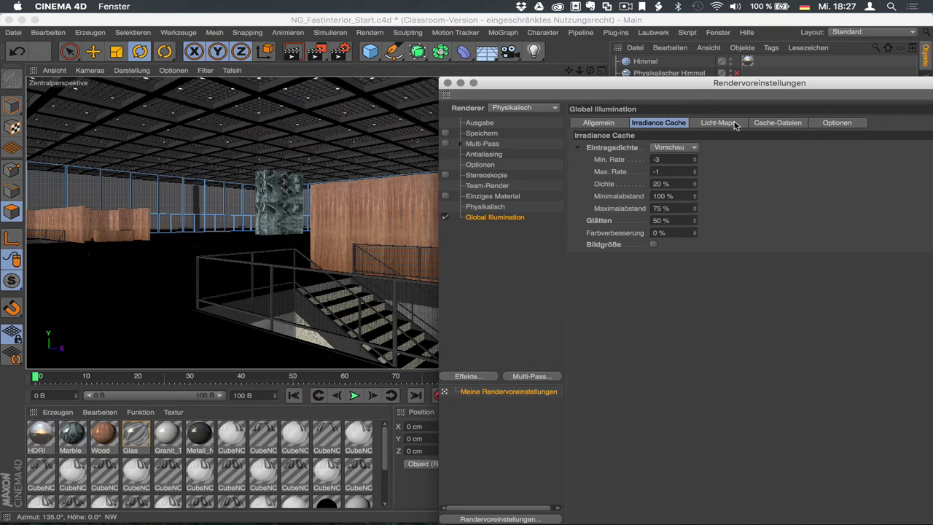
click(609, 124)
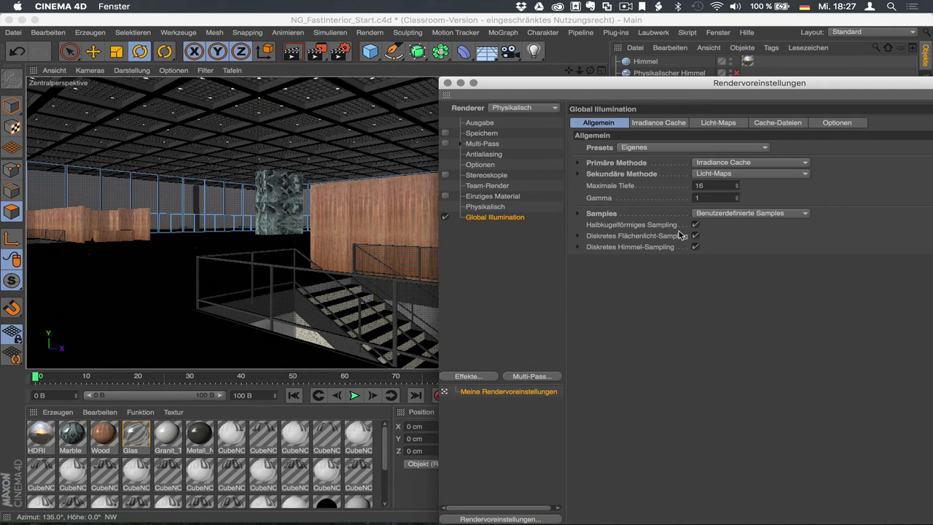
click(578, 216)
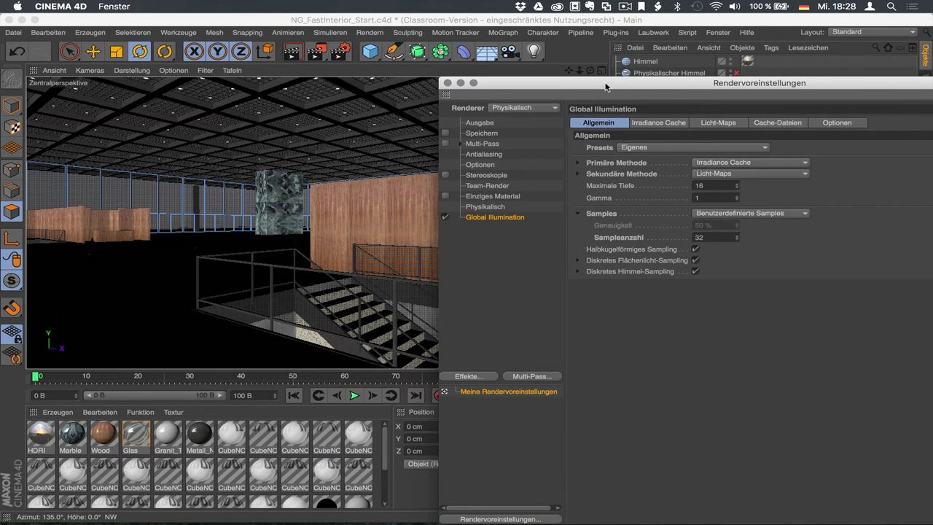
drag(606, 86, 496, 51)
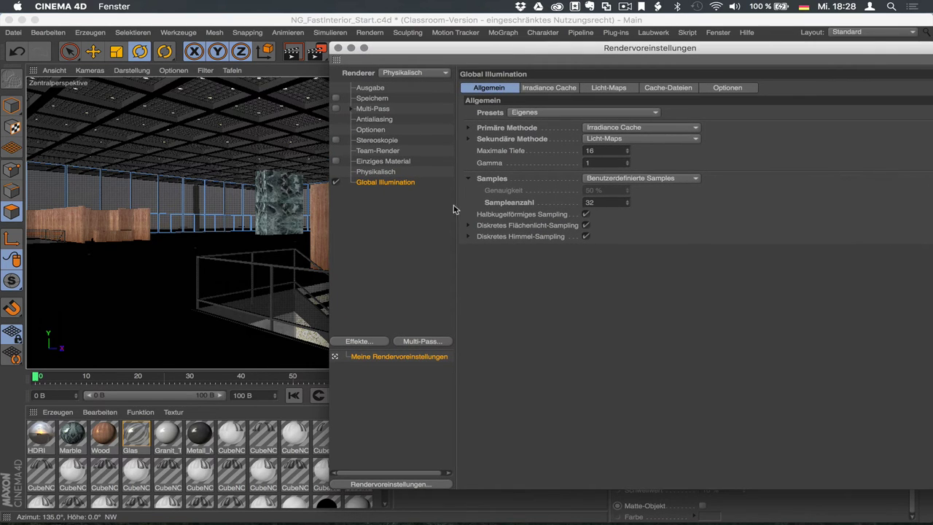
double_click(602, 202)
text(128)
drag(463, 48, 583, 29)
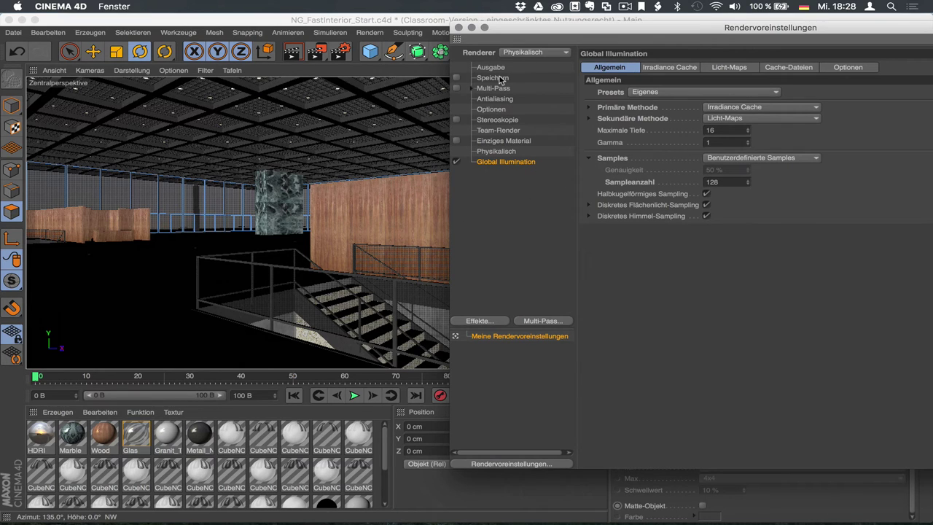
Rename Meine Rendervoreinstellungen to IR_LM_Test.
double_click(517, 336)
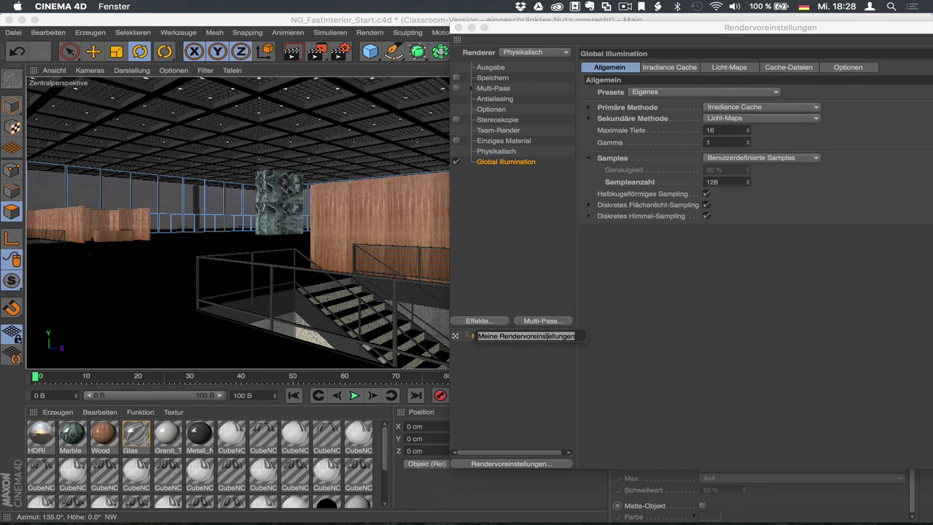
text(I)
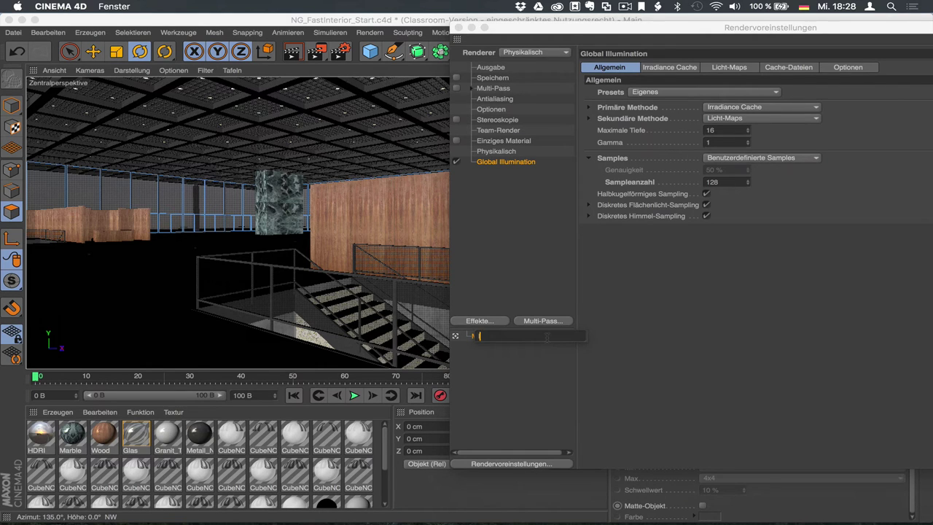
text(F)
text(LM_)
text(Test)
key(Return)
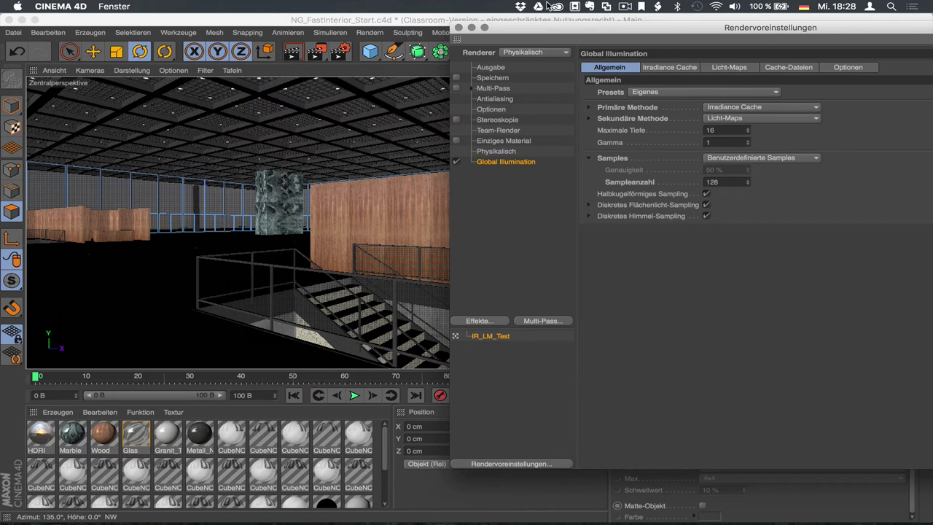
drag(568, 32, 368, 28)
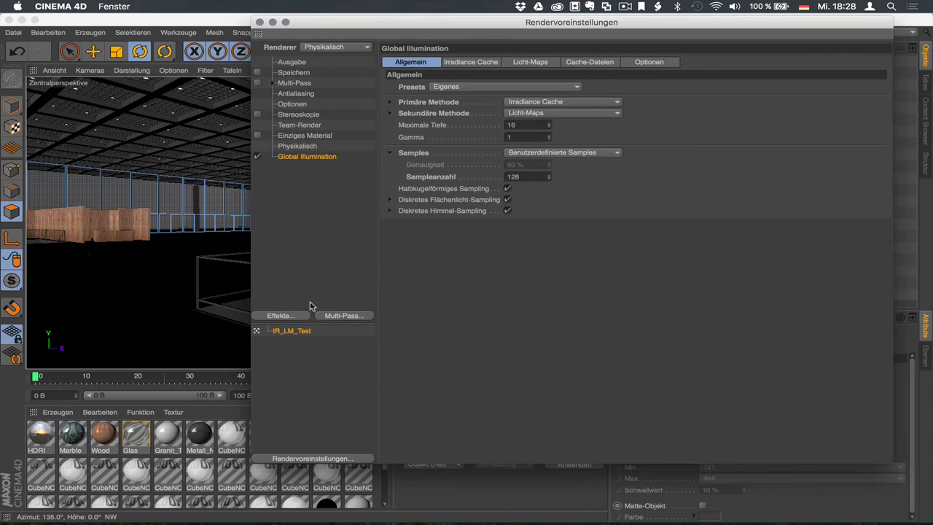
Set the GI Sampleanzahl back to 32, checking the Ausgabe and Physikalisch pages.
click(289, 64)
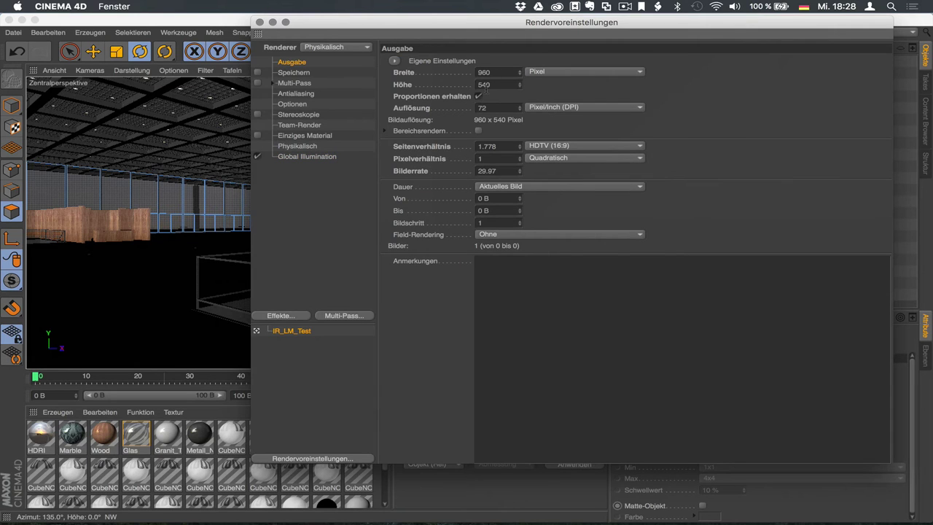
click(301, 157)
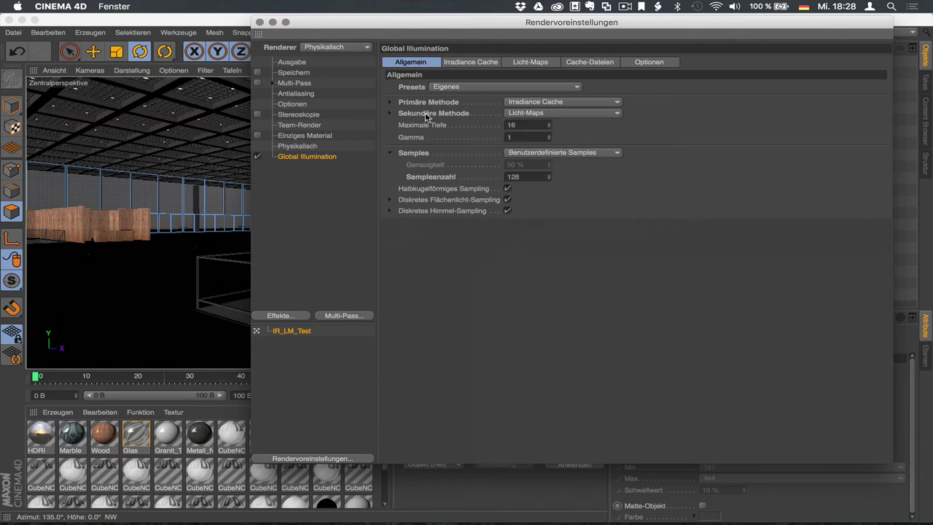
click(513, 176)
text(32)
click(302, 147)
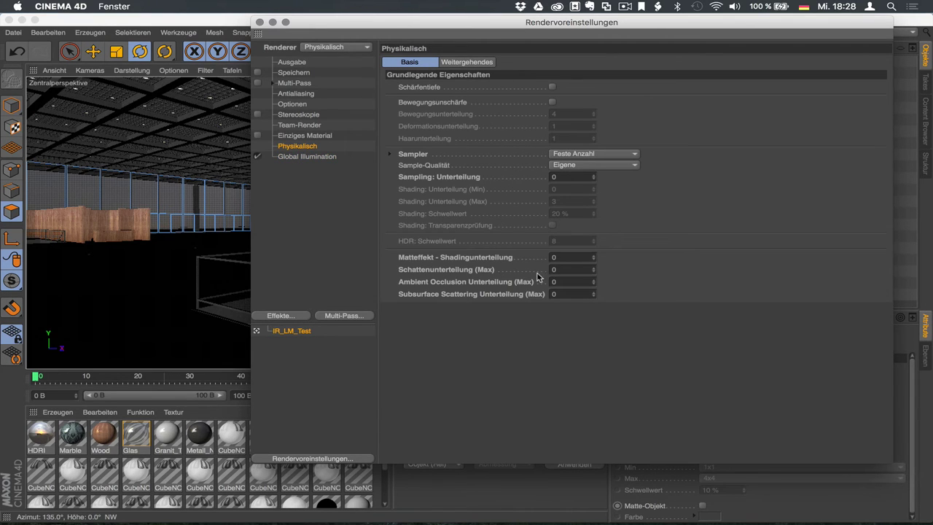
click(306, 156)
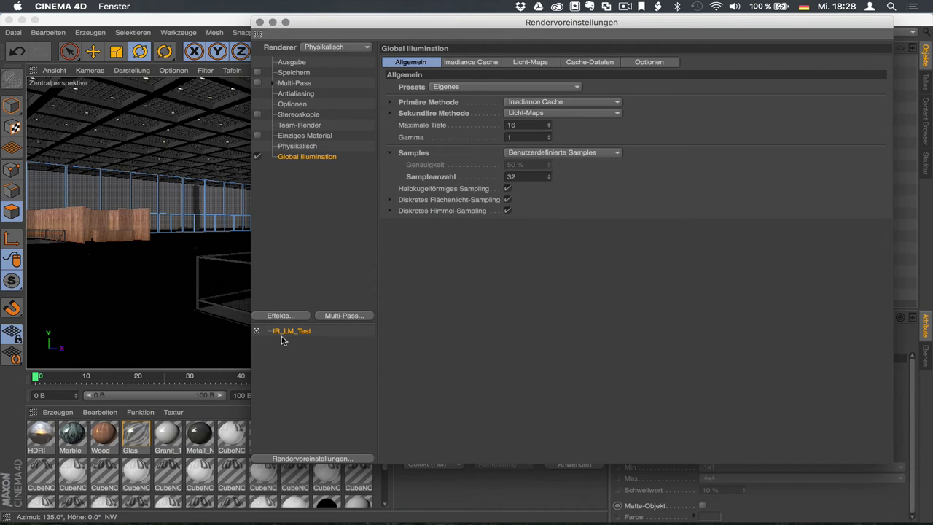
Create IR_LM_Test.1 via Neue Untereinstellung and rename it IR_LM_Final.
click(319, 460)
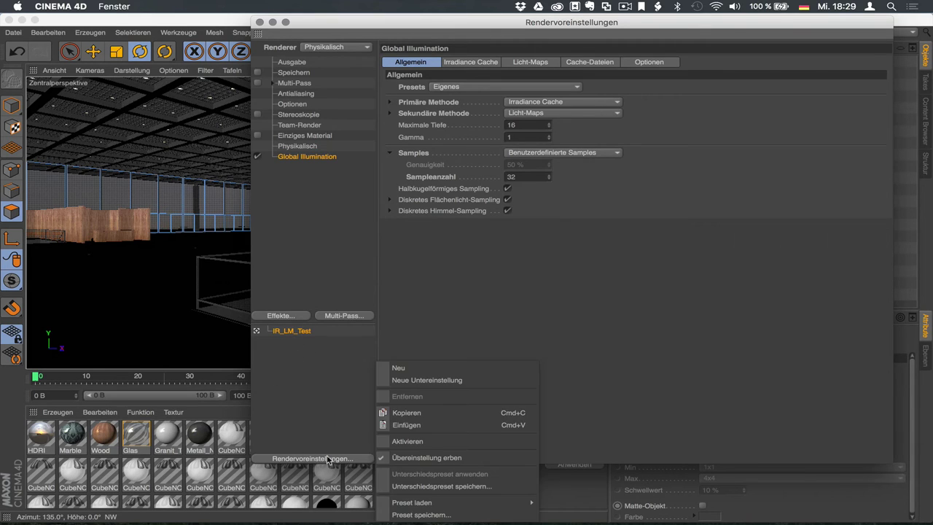
click(404, 380)
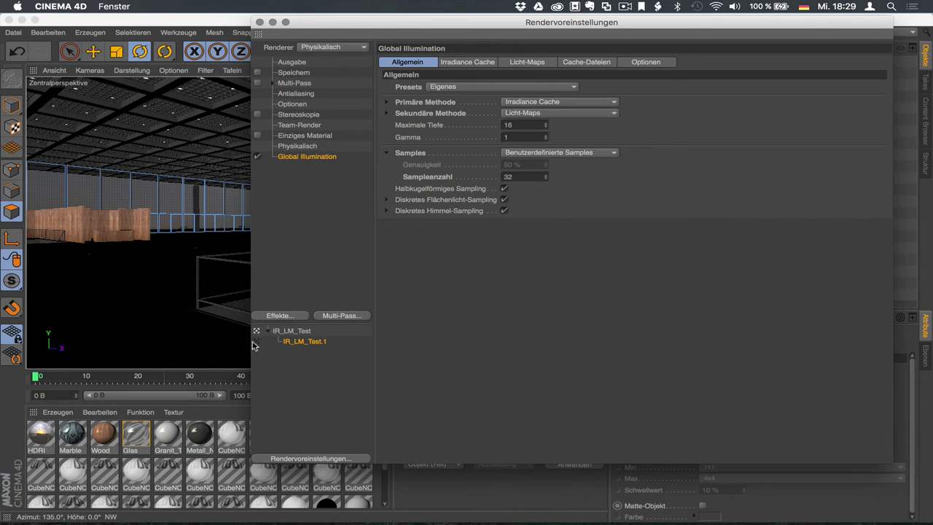
double_click(310, 342)
click(340, 342)
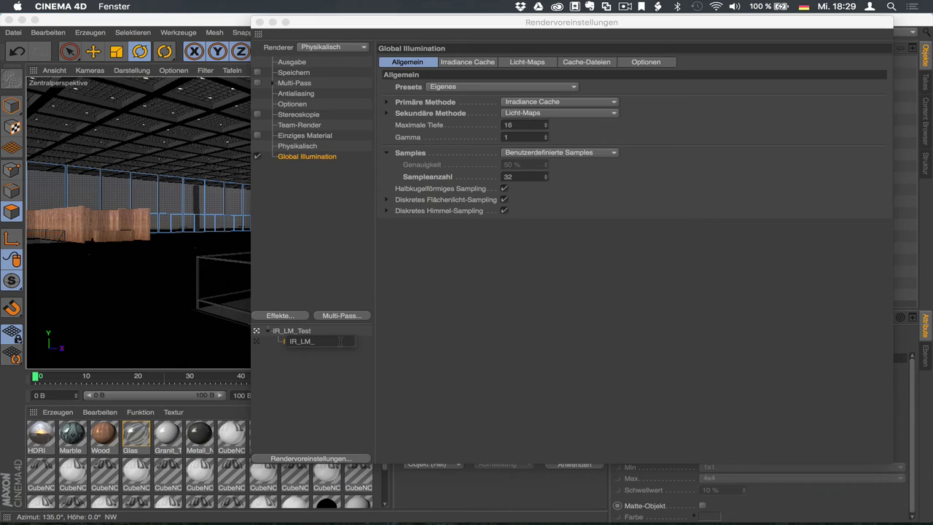
text(Final)
key(Return)
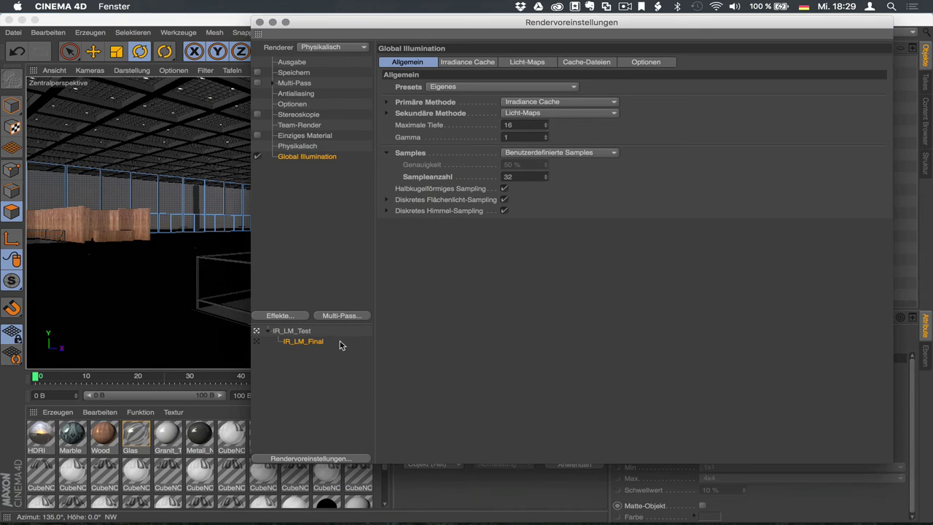
Activate IR_LM_Final, compare it with IR_LM_Test, and leave its Sampleanzahl at 32.
click(256, 341)
click(301, 331)
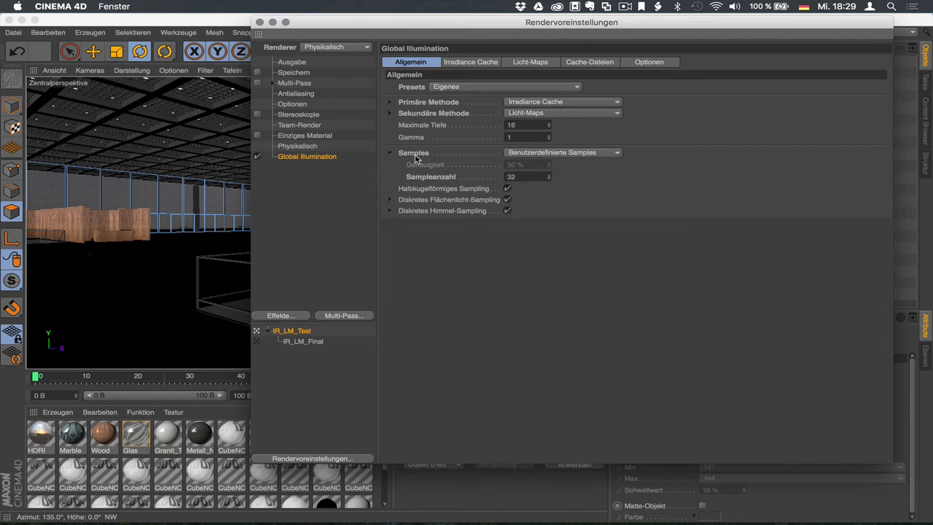
click(256, 341)
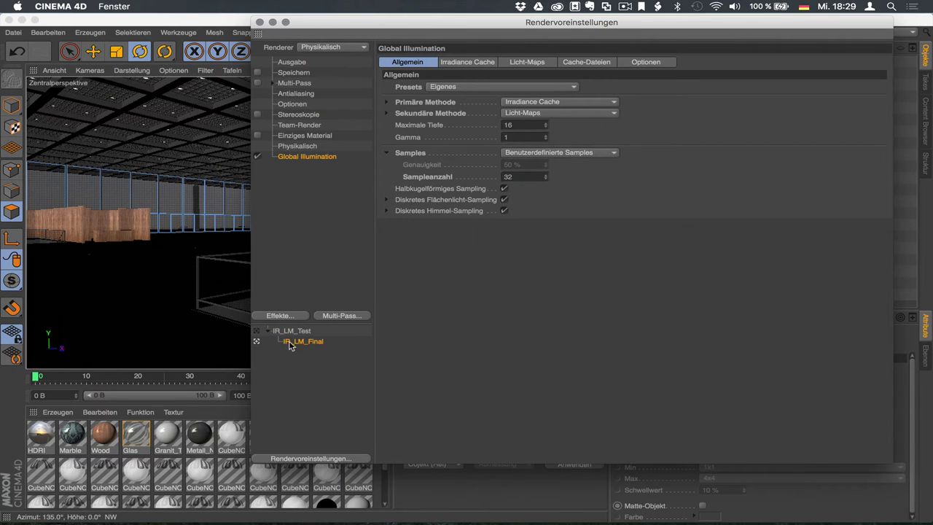
click(522, 177)
text(128)
key(Escape)
click(567, 202)
Set IR_LM_Final's output to 3840 x 2160 via height 540*4 and tick Bereichsrendern.
click(303, 63)
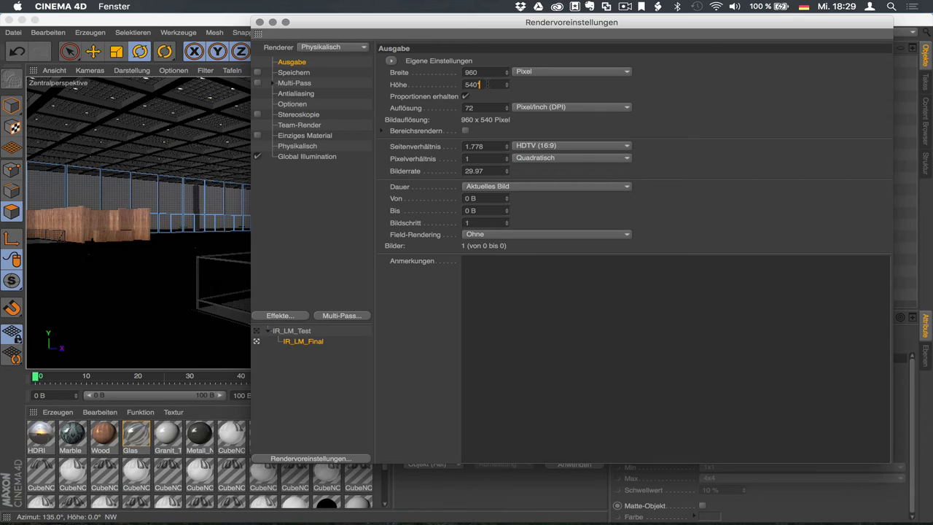
text(2160)
key(Return)
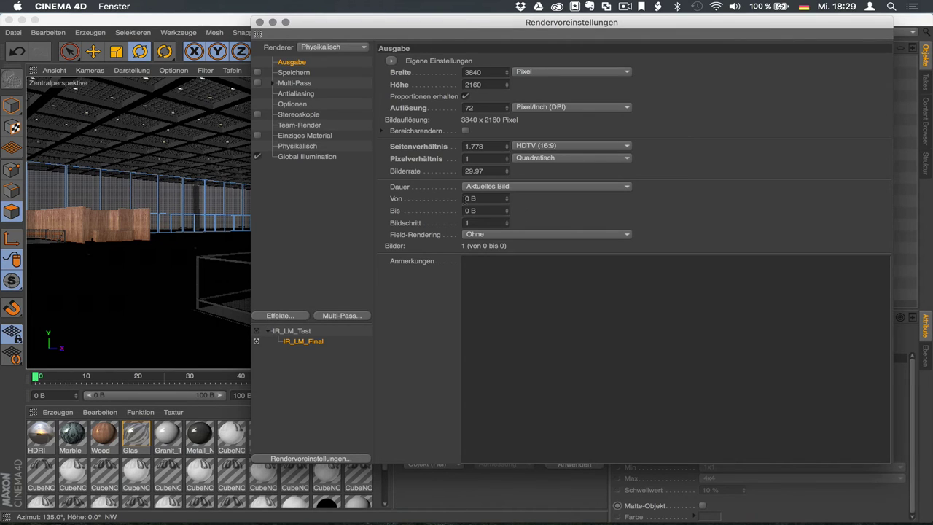
click(382, 130)
click(465, 131)
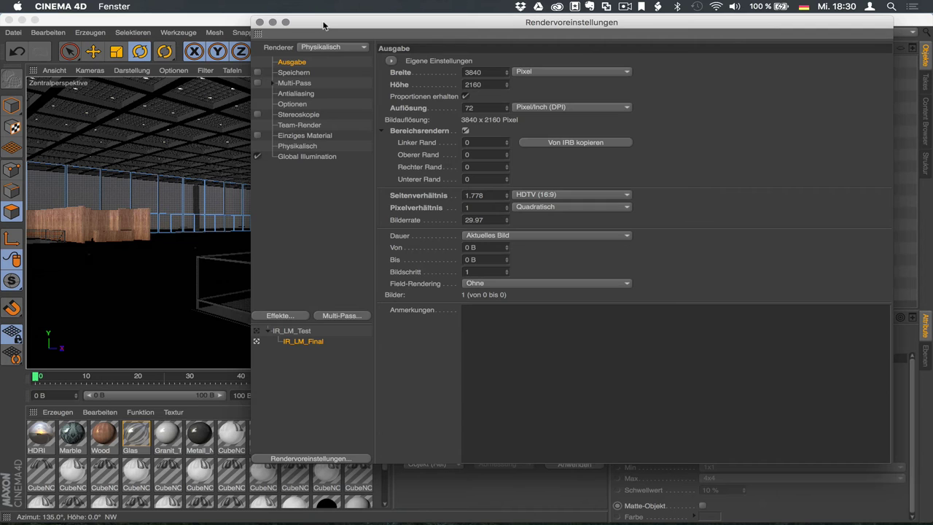
Draw a narrow vertical interactive render region over the hall, widening it slightly, then reopen render settings.
click(259, 22)
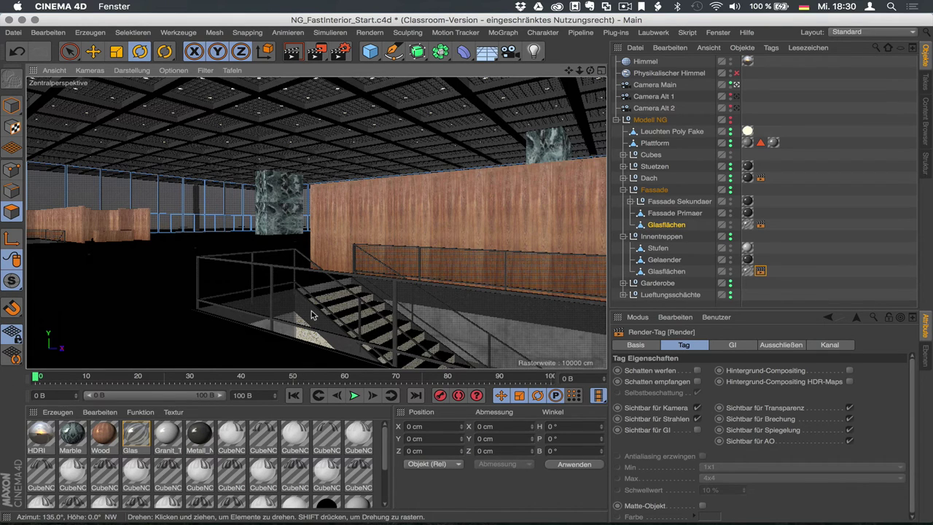
key(super+r)
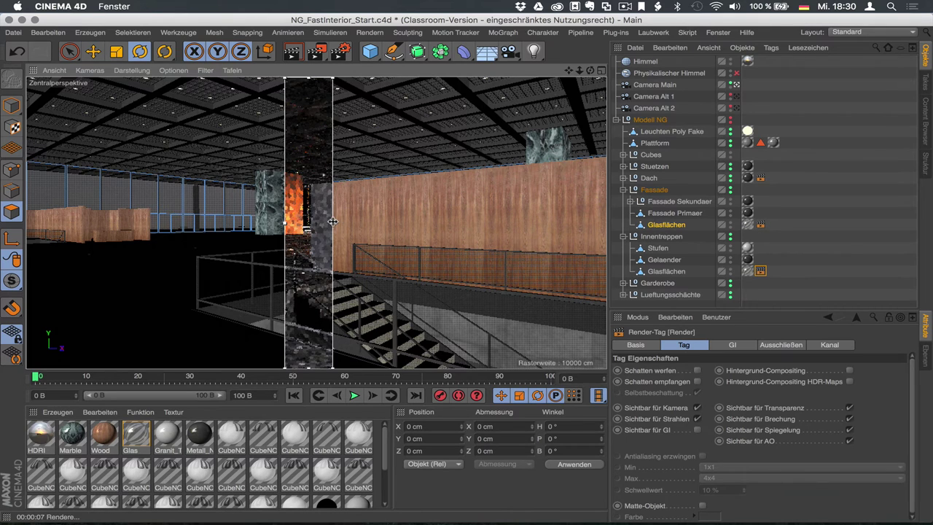
drag(332, 223, 329, 219)
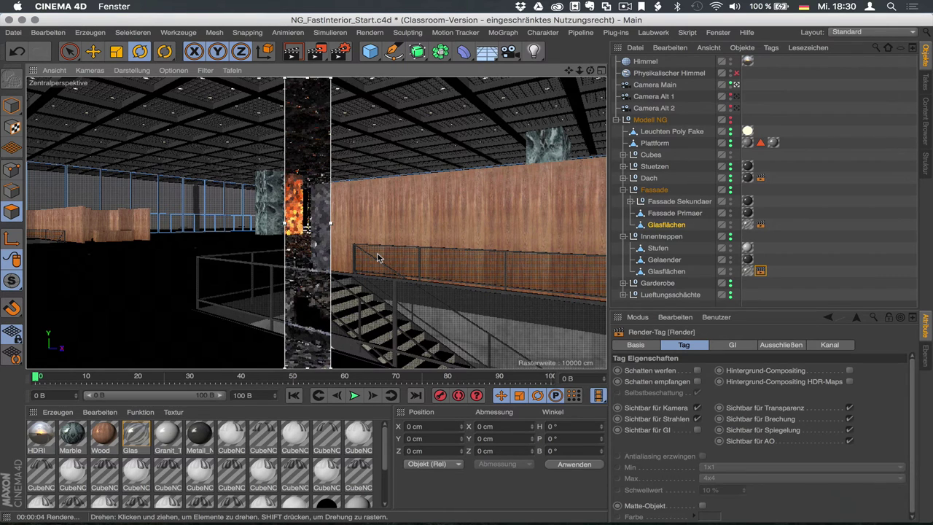
key(super+b)
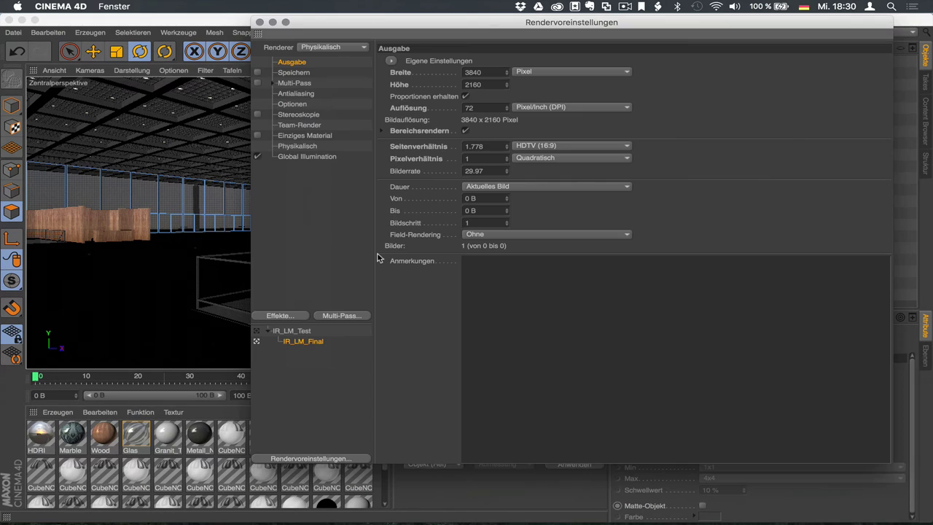
Copy the region borders from the IRR and adjust them to left 1700, right 1850, bottom 0.
click(382, 131)
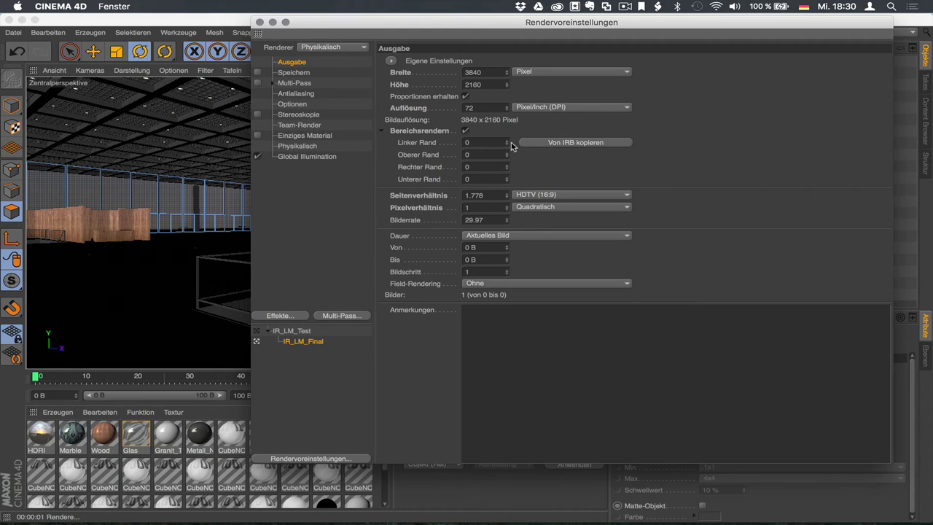
click(552, 144)
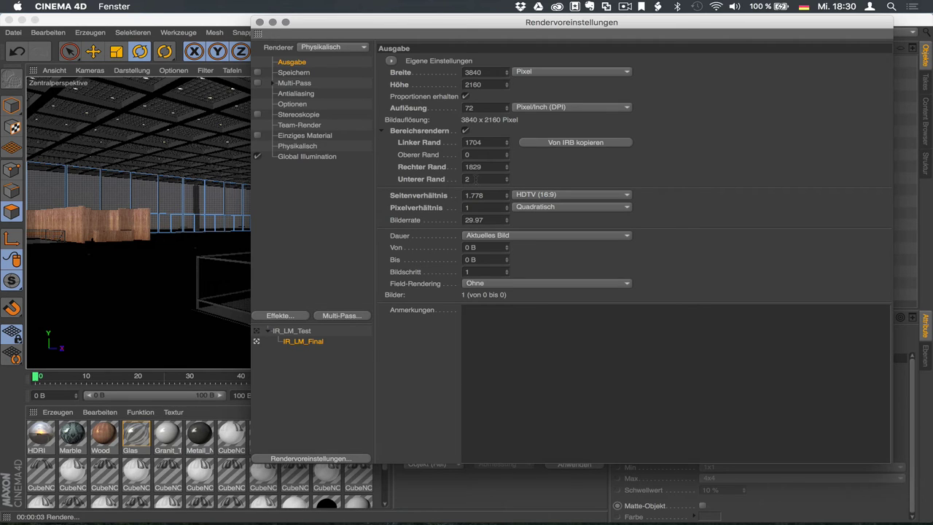
double_click(467, 179)
text(0)
key(Return)
double_click(485, 142)
text(1700)
key(Tab)
text(1)
text(8)
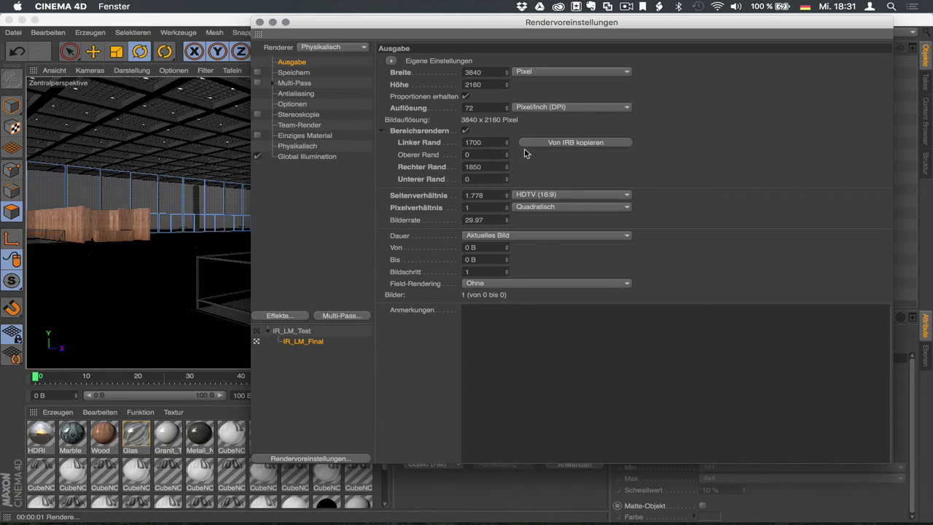
Turn off the interactive render region and reopen the render settings.
click(259, 23)
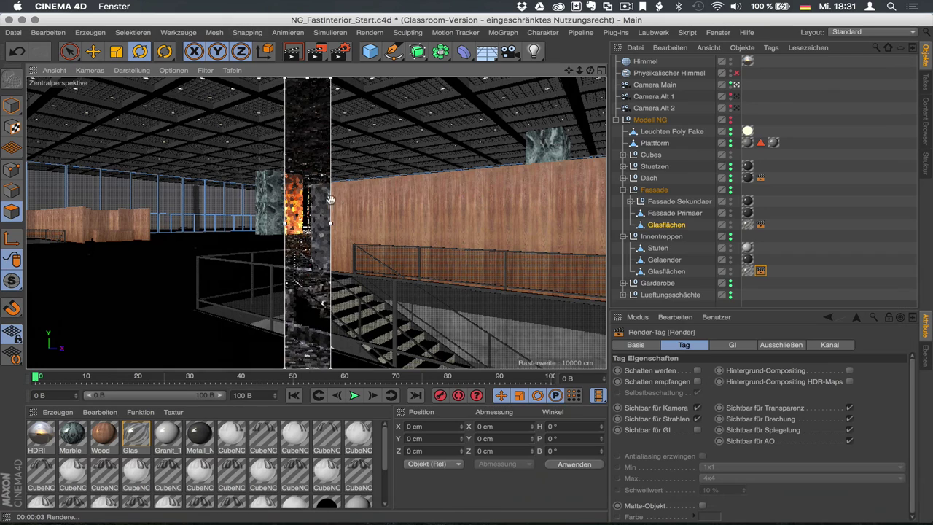
key(alt+r)
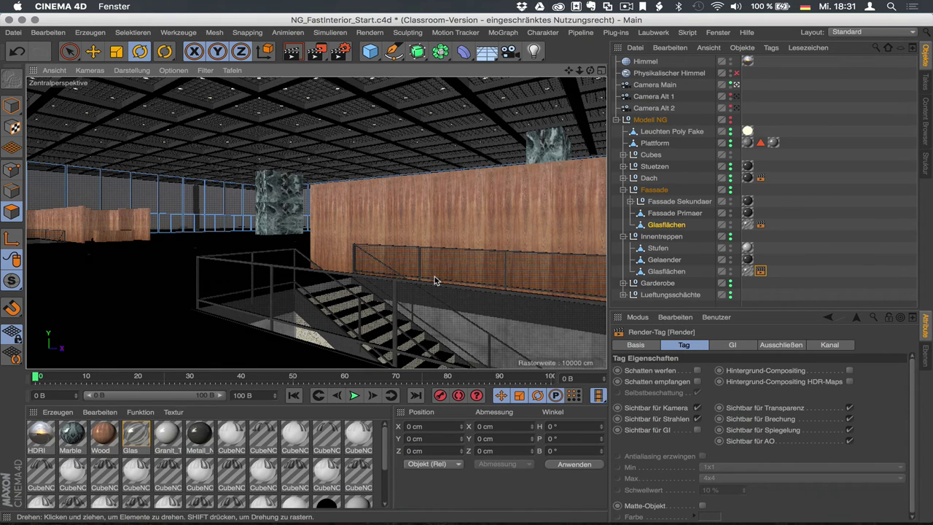
key(ctrl+b)
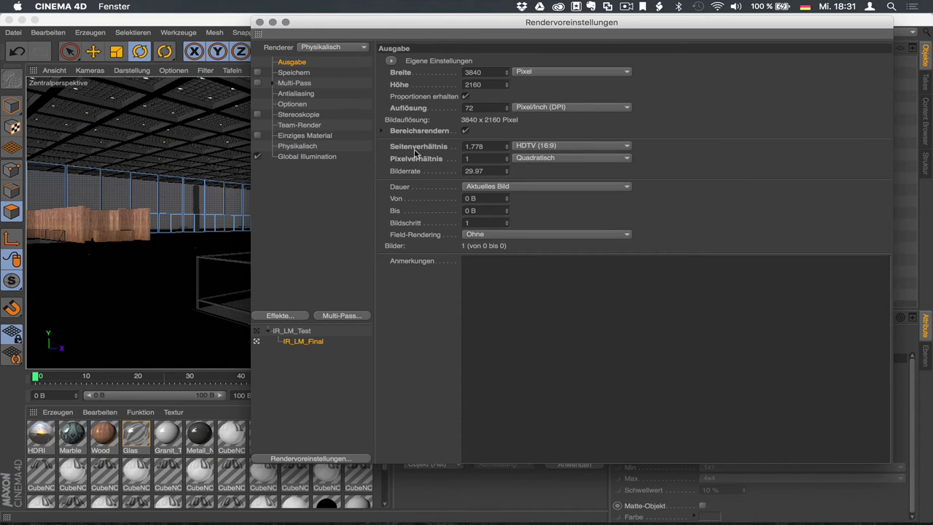
Review the Bereichsrendern borders, GI Samples (Sampleanzahl 32) and Physikalisch settings, then close the dialog.
click(381, 131)
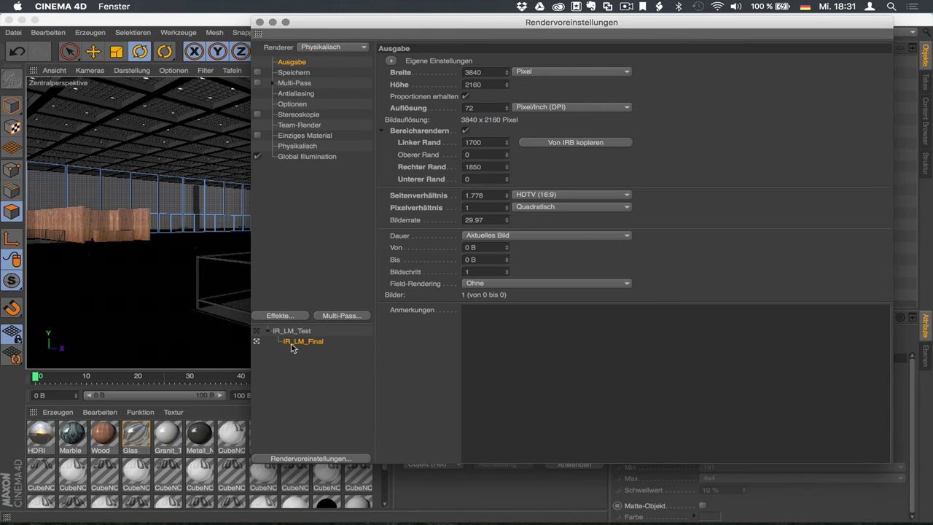
click(304, 156)
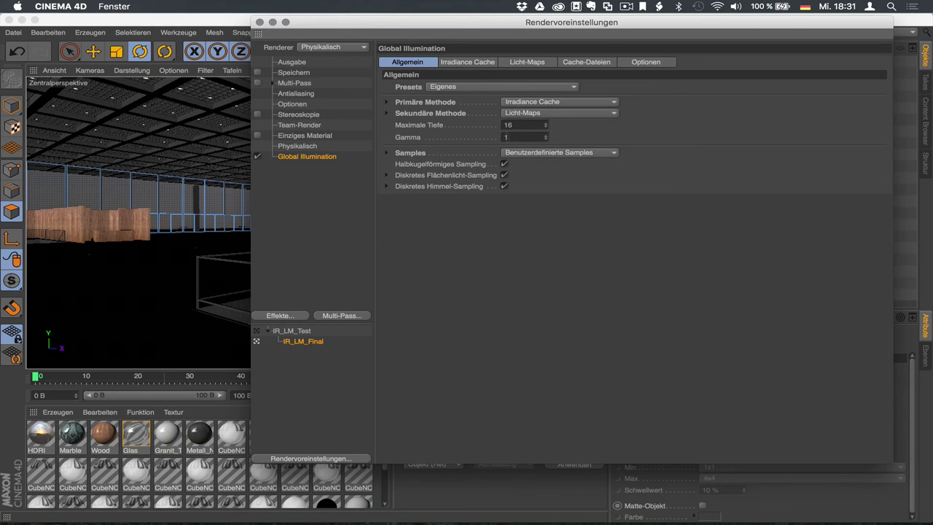
click(387, 152)
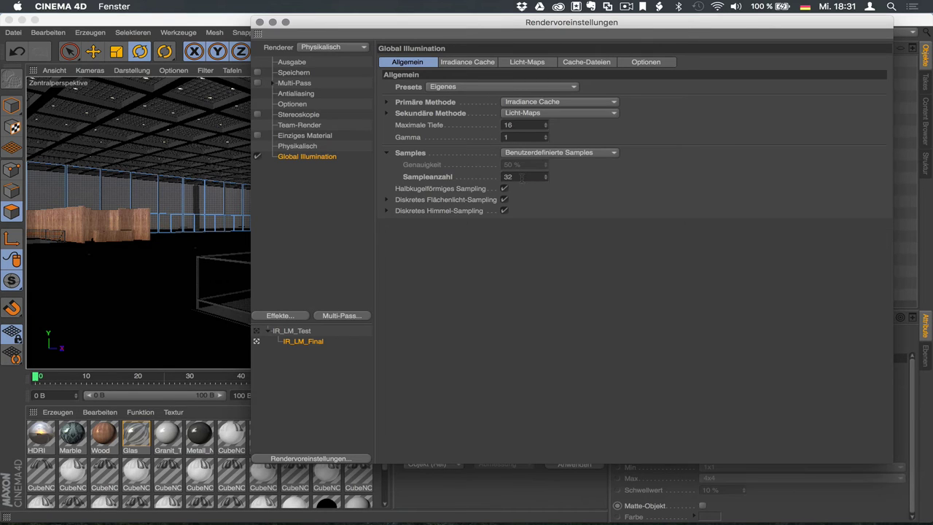
click(306, 146)
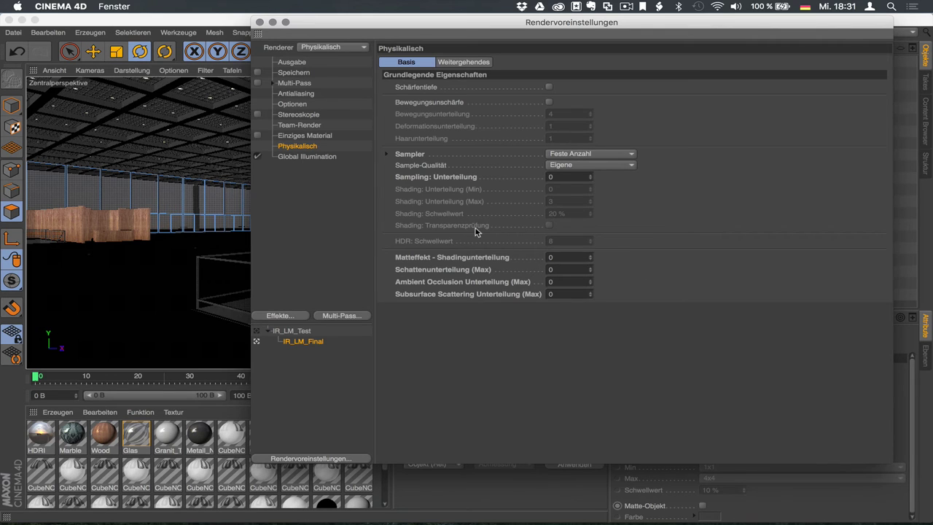
click(259, 23)
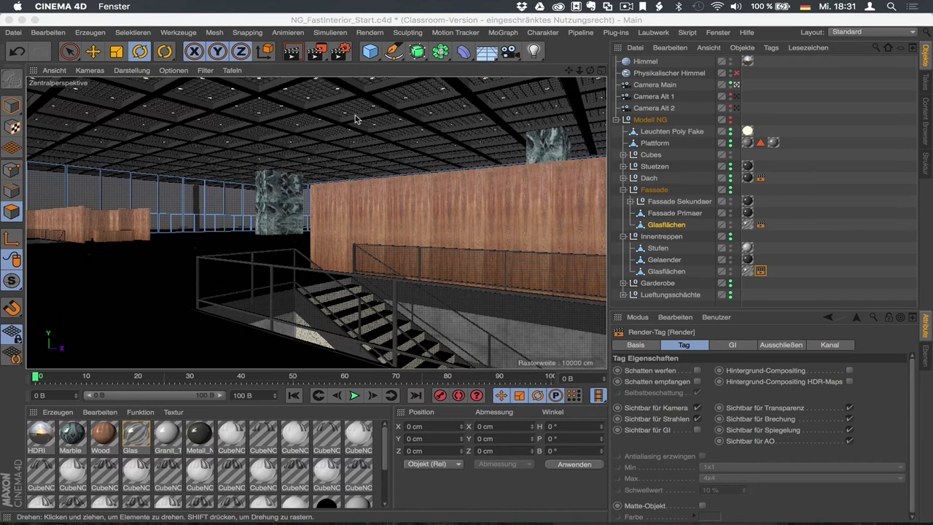
Render the 3840x2160 region strip into the picture viewer, then reopen the render settings.
key(shift+r)
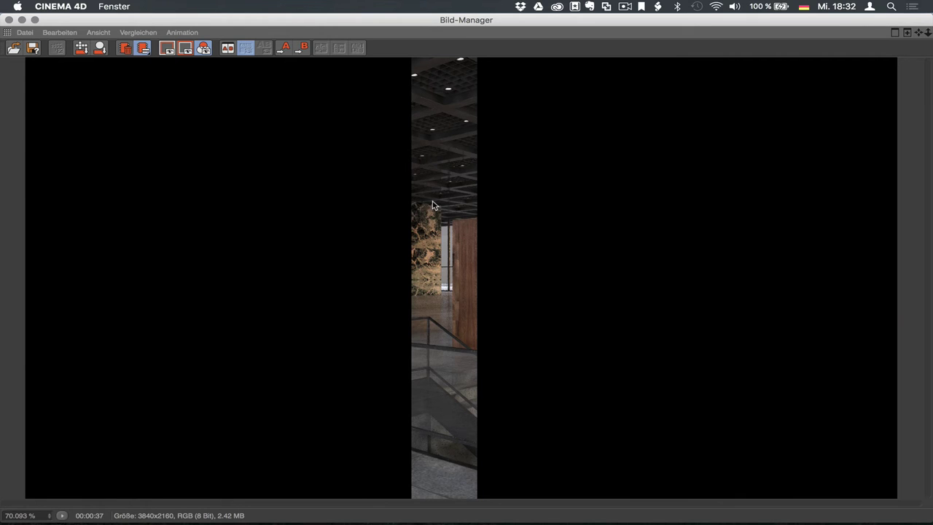
key(super+b)
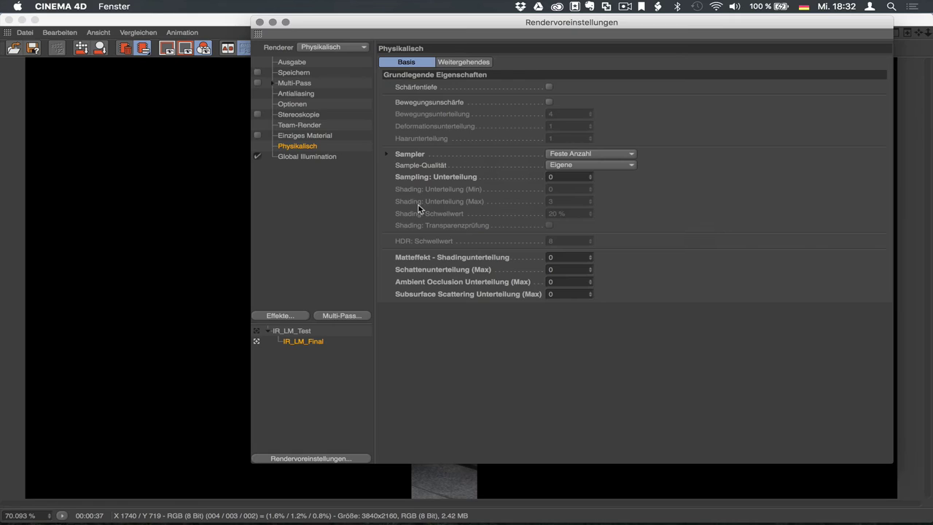
Set Global Illumination Sampleanzahl to 128 and re-render the region strip.
click(297, 157)
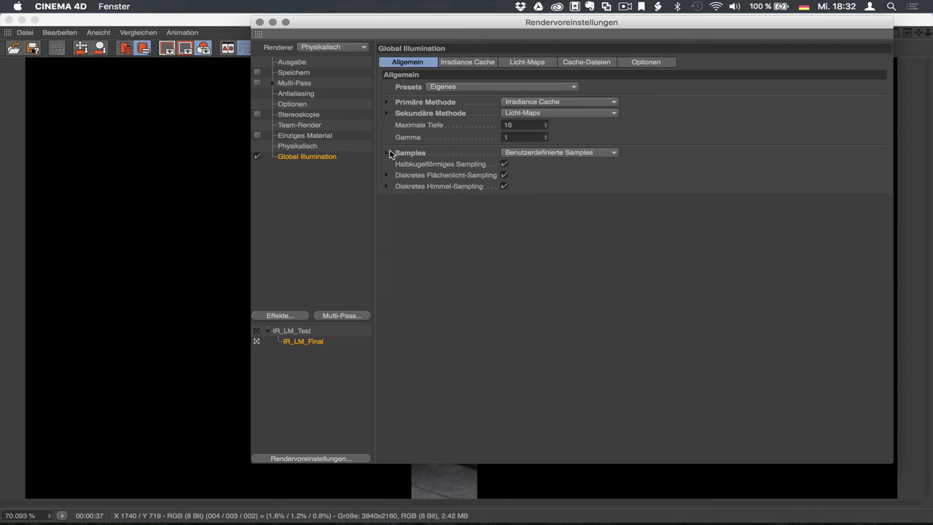
click(387, 153)
double_click(519, 176)
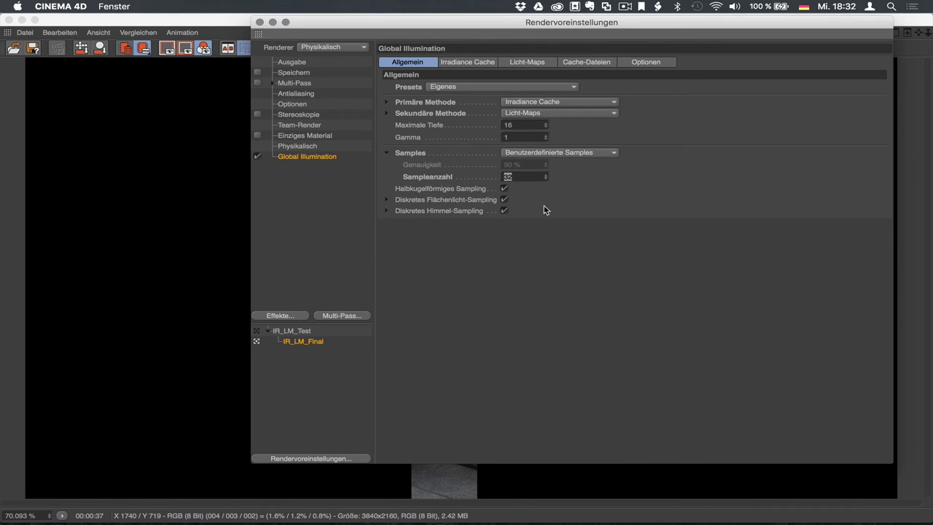
text(128)
key(Return)
key(shift+r)
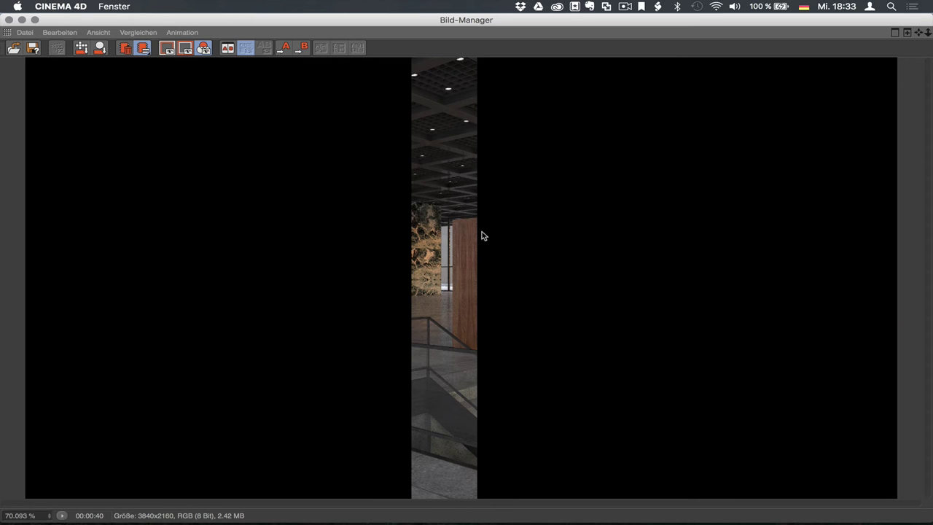
Set the Irradiance Cache Glätten to 100 % and re-render the region strip.
key(super+b)
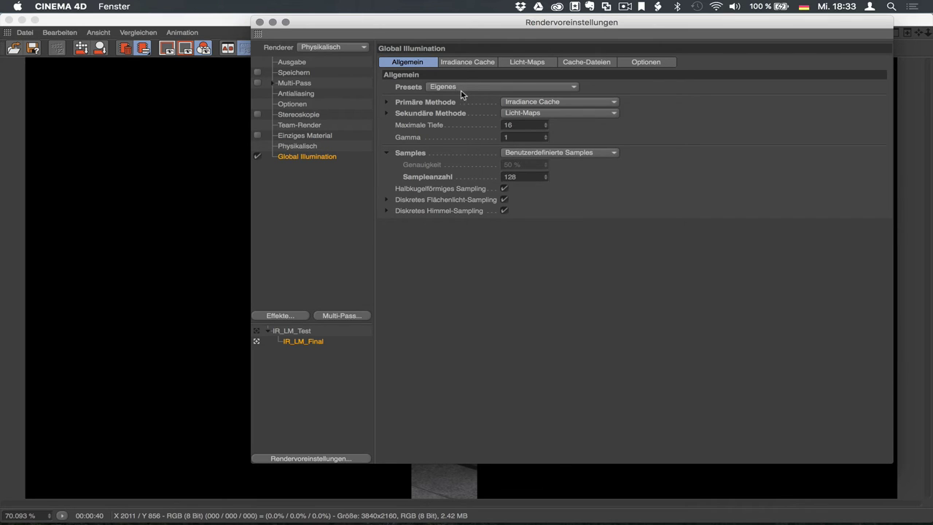
click(463, 64)
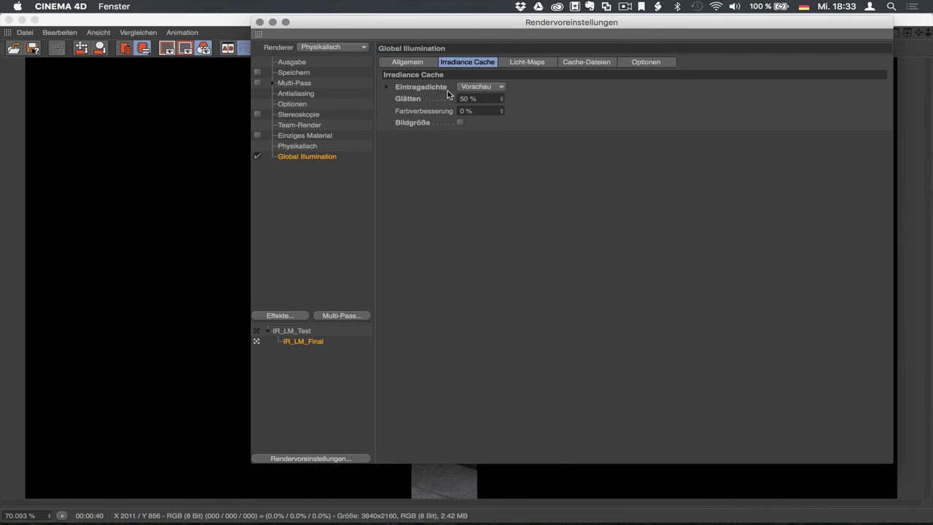
click(387, 87)
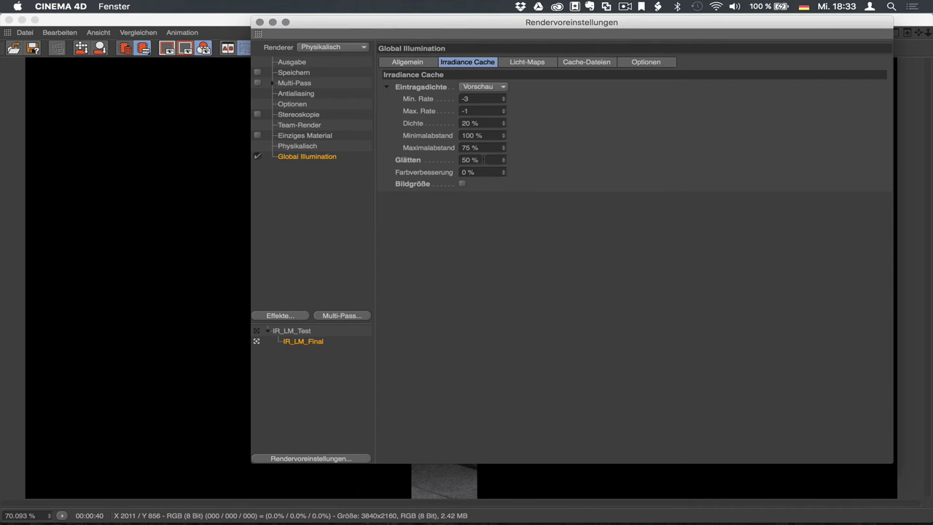
double_click(484, 160)
text(100)
key(Return)
key(shift+r)
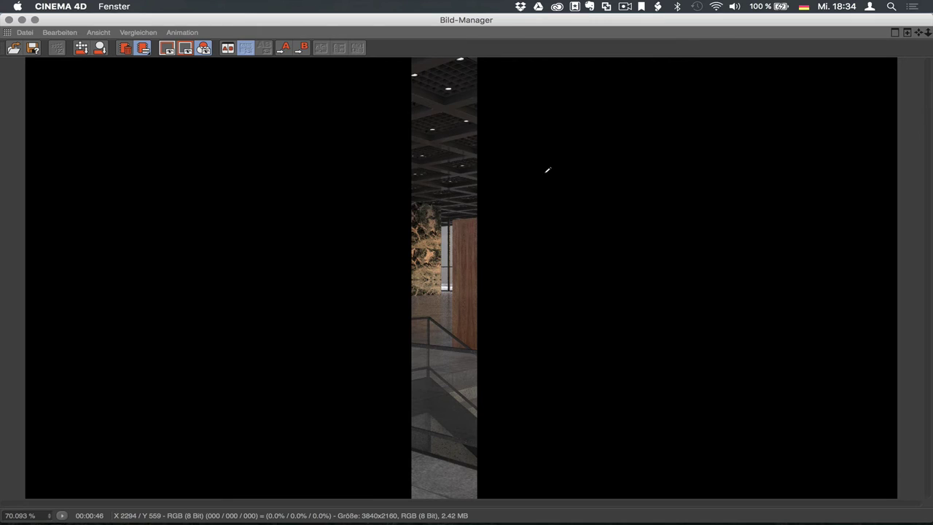
key(super+b)
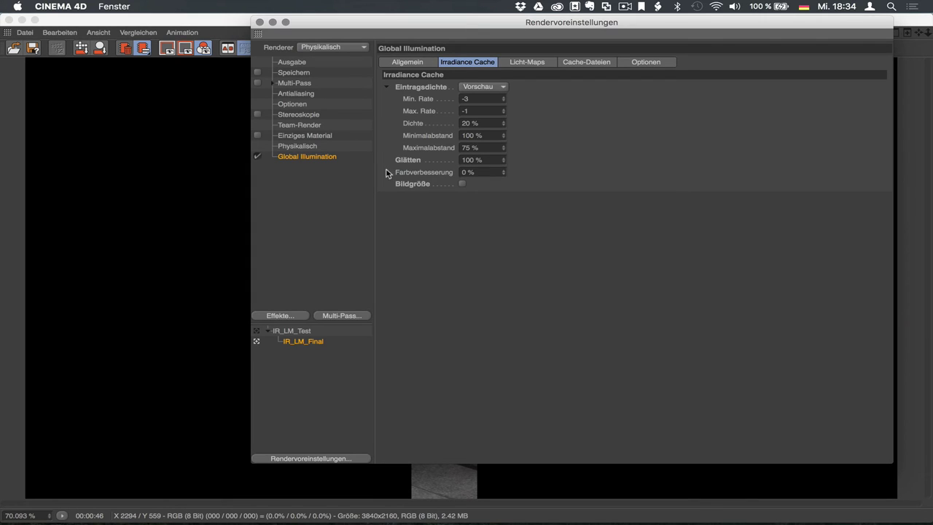
click(208, 121)
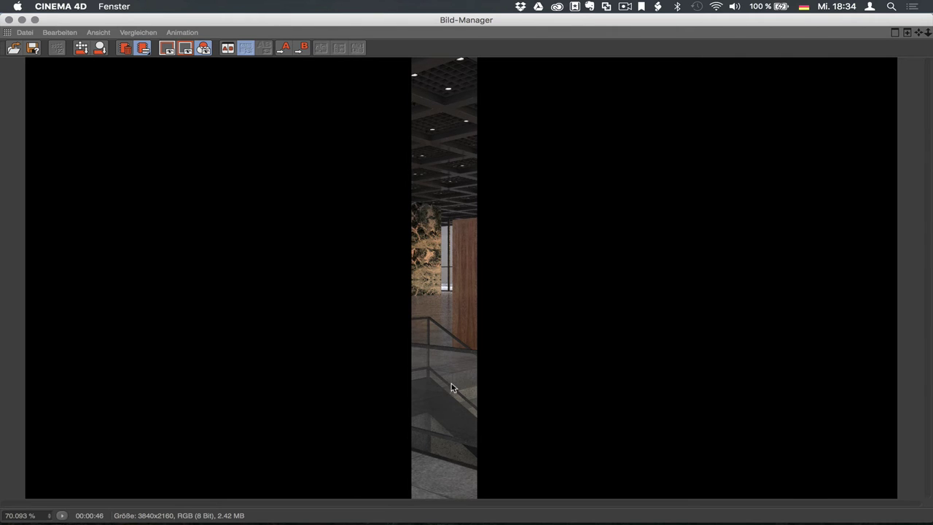
key(ctrl+b)
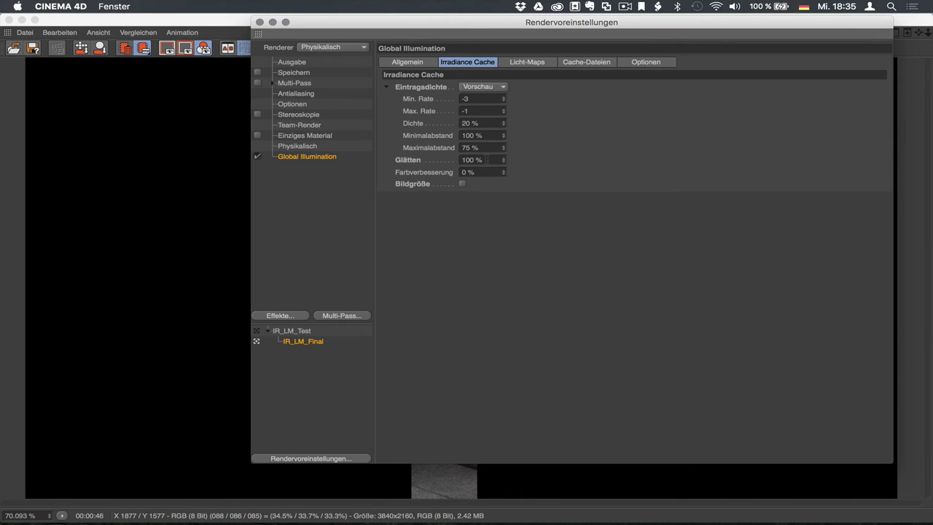
Lower the Irradiance Cache Glätten value to 50 %.
click(472, 159)
text(75)
key(BackSpace)
key(BackSpace)
text(50)
key(Return)
click(584, 64)
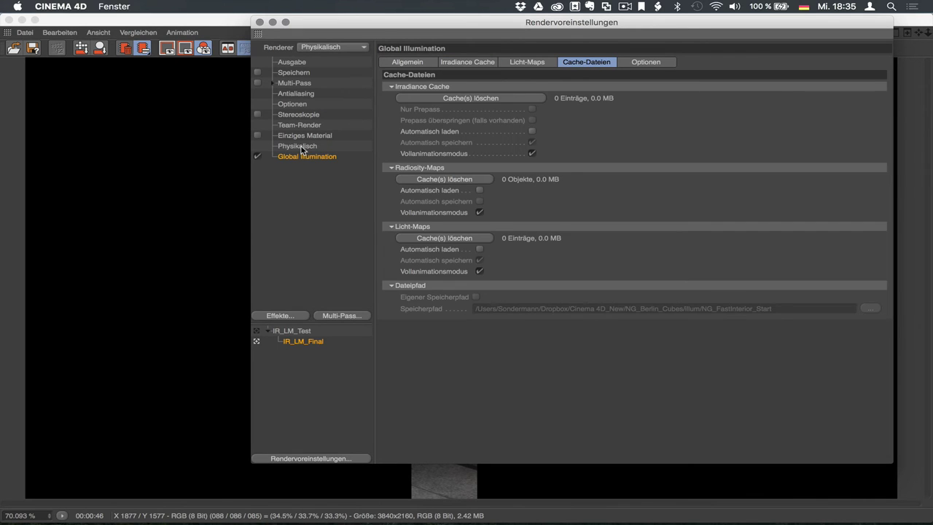
Set Physikalisch sampling Unterteilung to 2 and start a new test render.
click(303, 148)
click(553, 177)
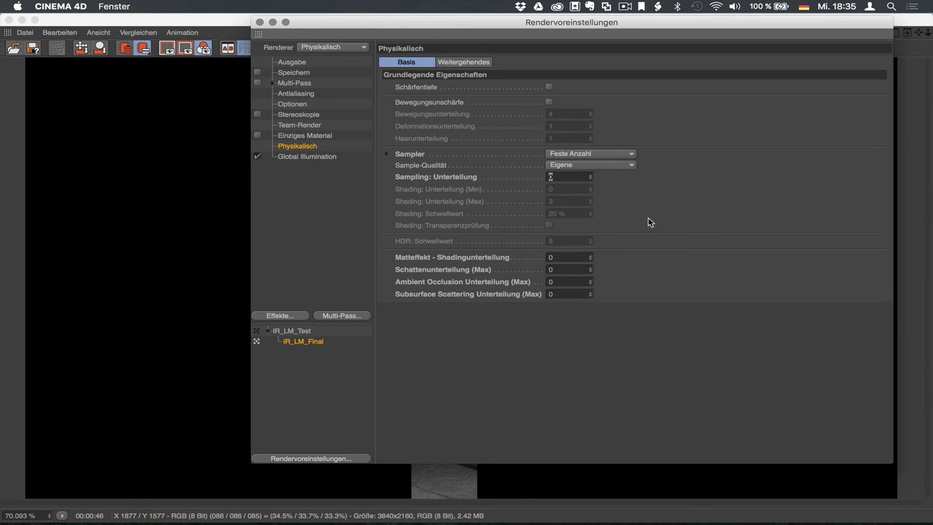
key(Return)
key(shift+r)
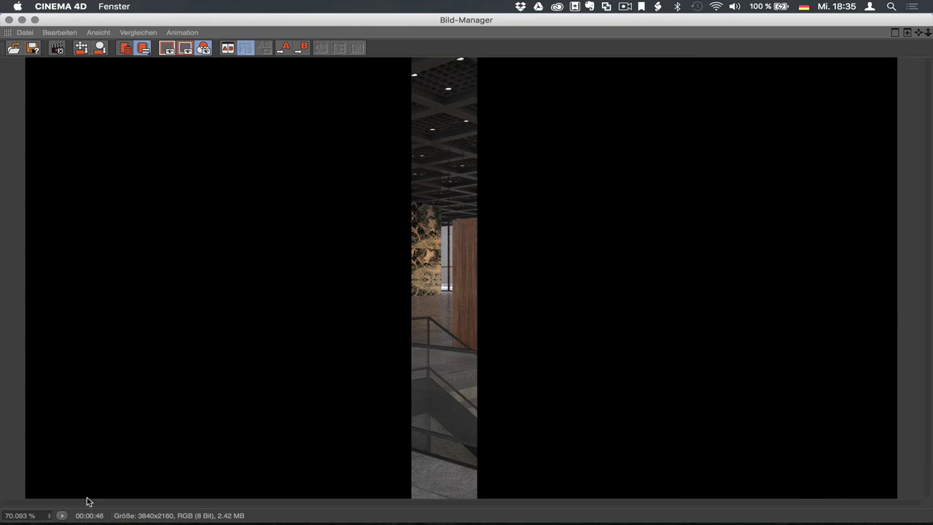
Set the picture viewer zoom to 100 % and reopen the render settings on Physikalisch.
click(62, 515)
click(83, 475)
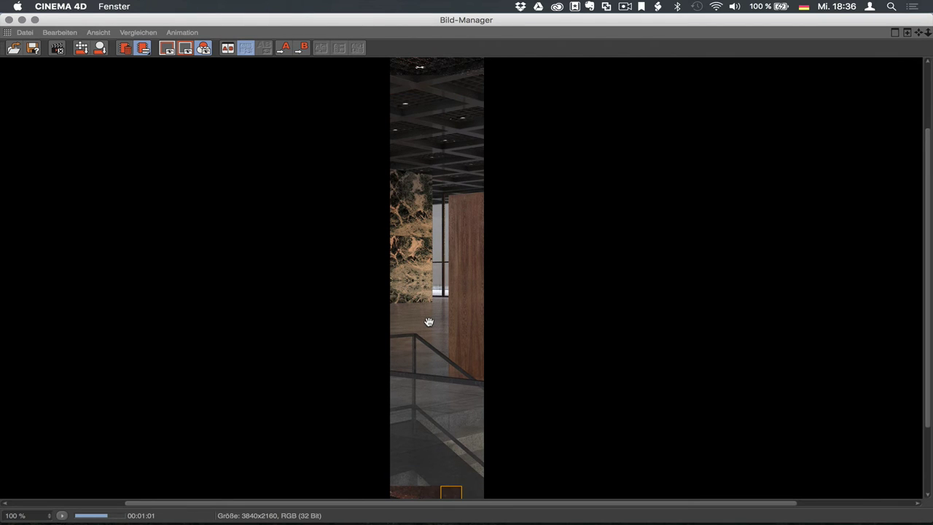
key(ctrl+b)
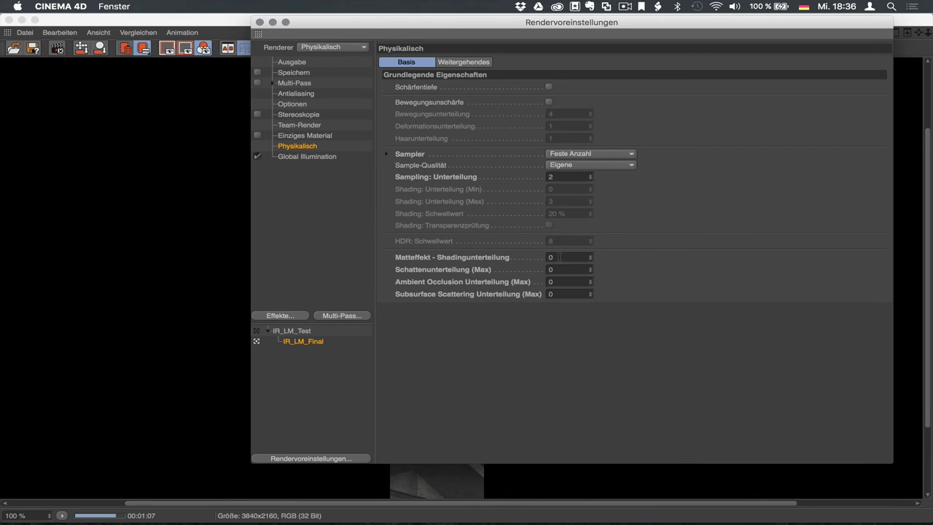
Set sampling subdivision 0, matte shading subdivision 1, shadow subdivision 1, then test-render.
click(559, 257)
click(558, 177)
text(0)
key(Tab)
text(1)
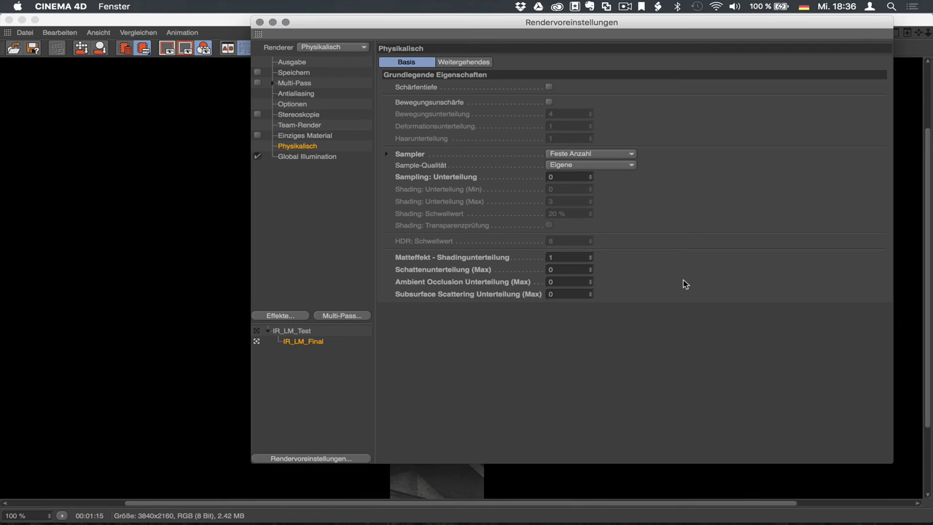
key(Tab)
text(1)
key(shift+r)
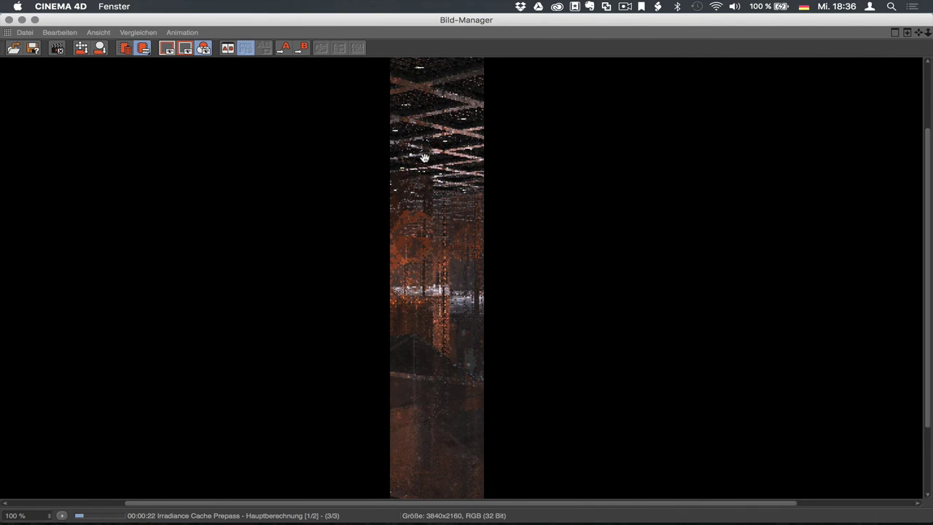
Cancel the running render via Datei > Rendern abbrechen and confirm with Ja.
click(26, 33)
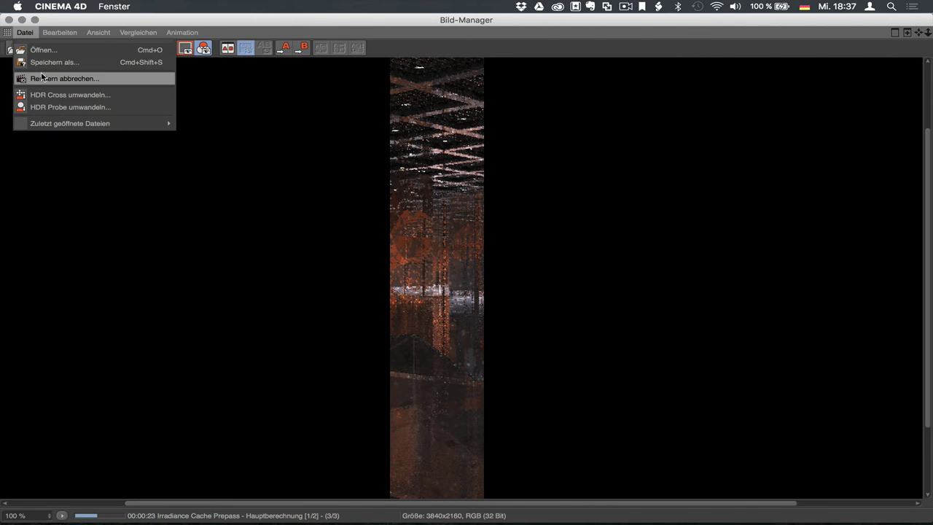
click(64, 78)
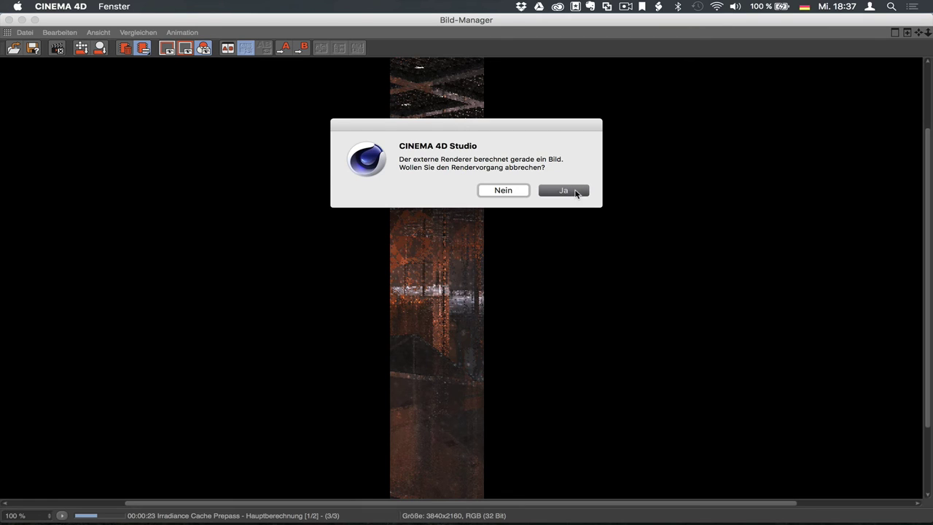
click(559, 193)
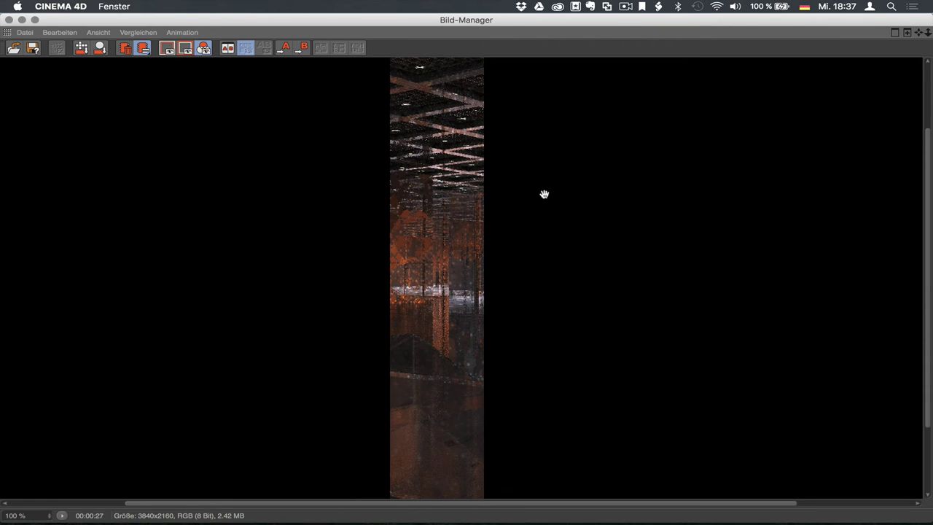
Set matte shading subdivision to 0, then close the render settings and picture viewer.
key(ctrl+b)
click(550, 253)
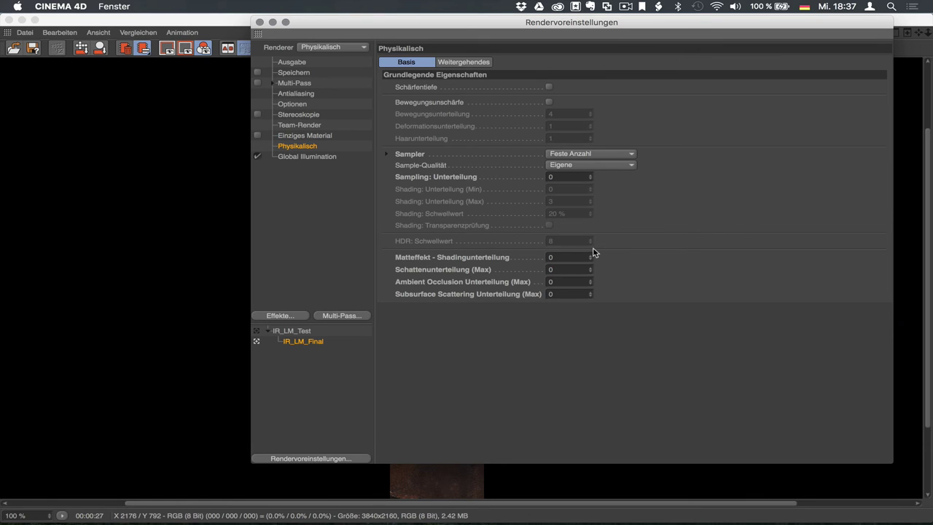
click(260, 22)
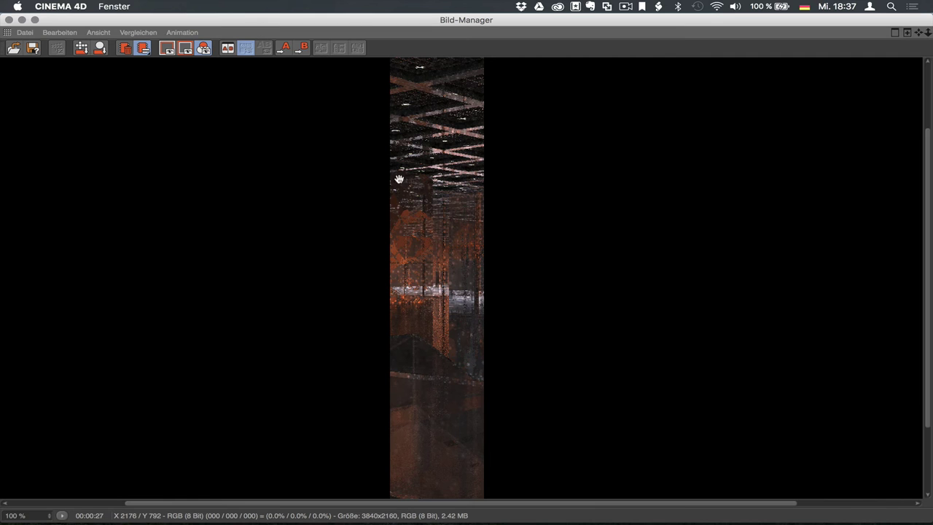
click(10, 20)
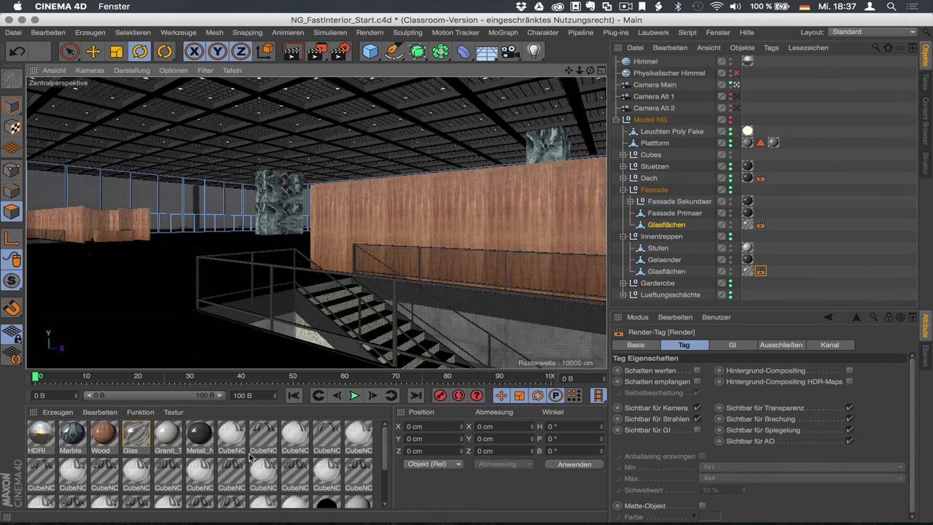
Set Metall_NG's reflectance sampling Abschneiden to 0.04 and close the Material Editor.
double_click(202, 436)
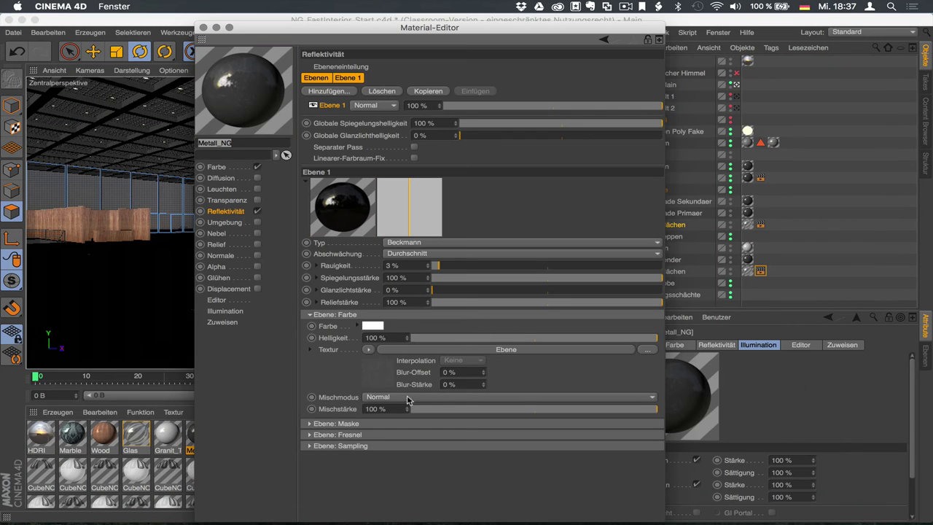
click(310, 446)
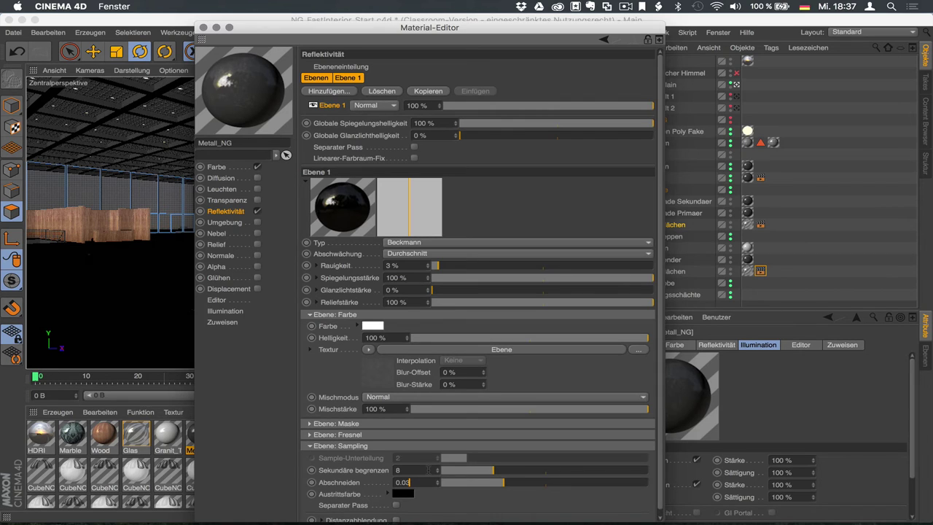
text(4)
key(Return)
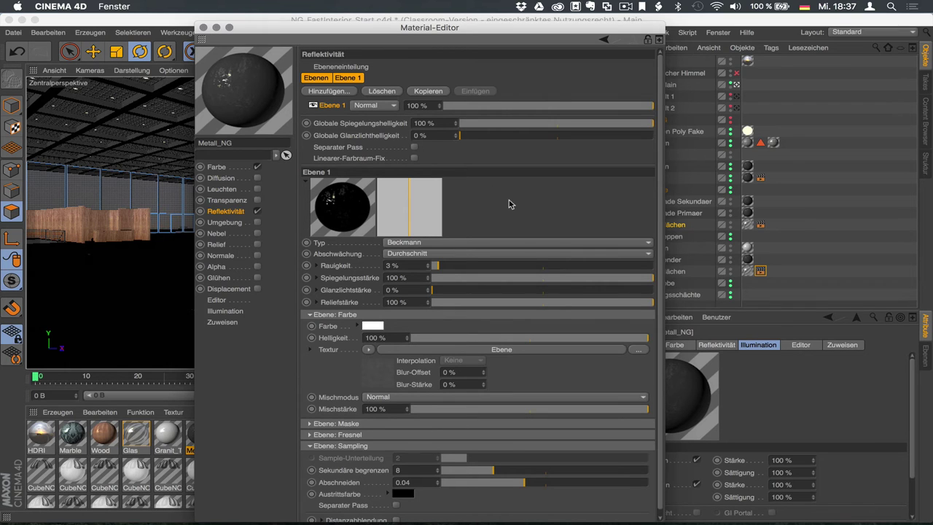
key(super+Tab)
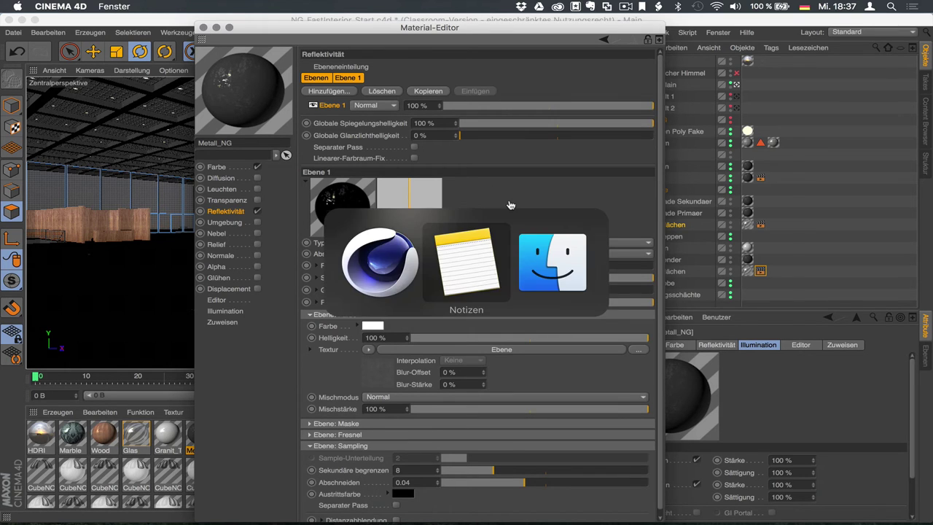
key(super+Tab)
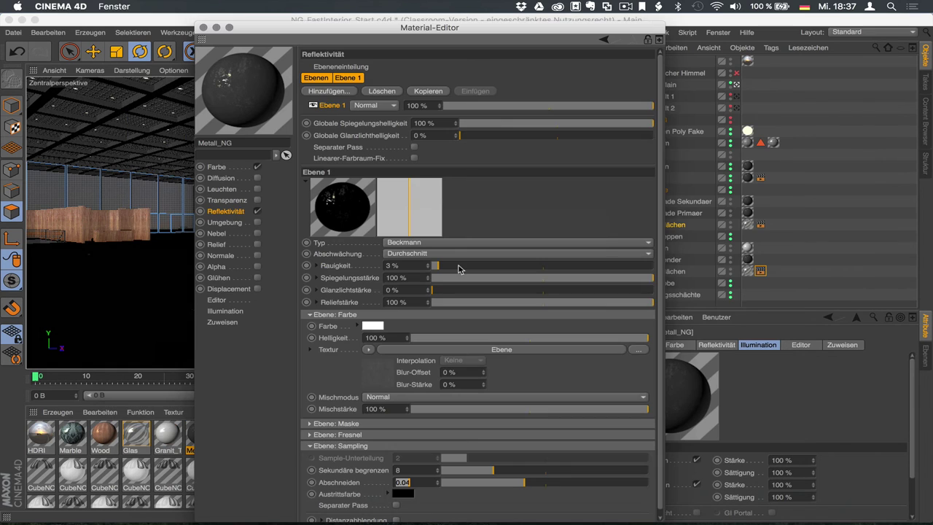
click(204, 27)
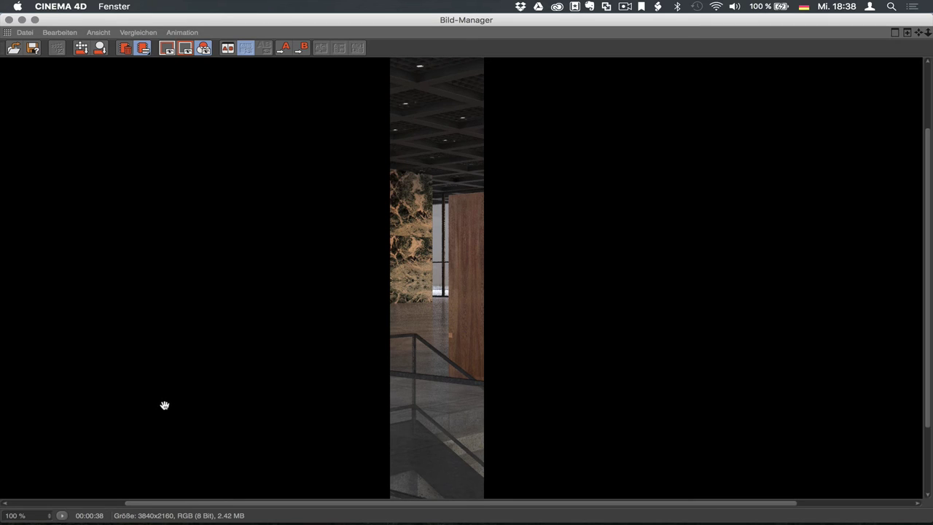
Close the picture viewer, set Metall_NG's Abschneiden to 0.02, and re-render the strip.
click(9, 19)
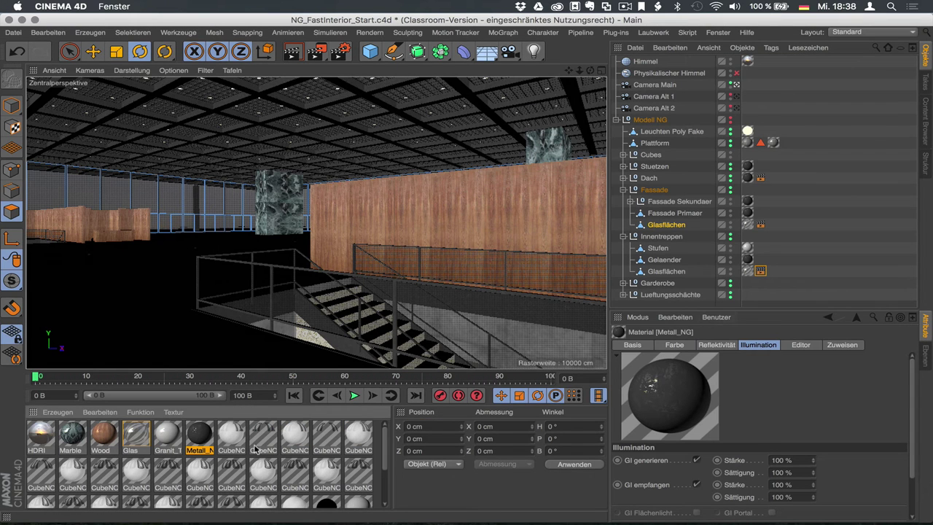
double_click(196, 434)
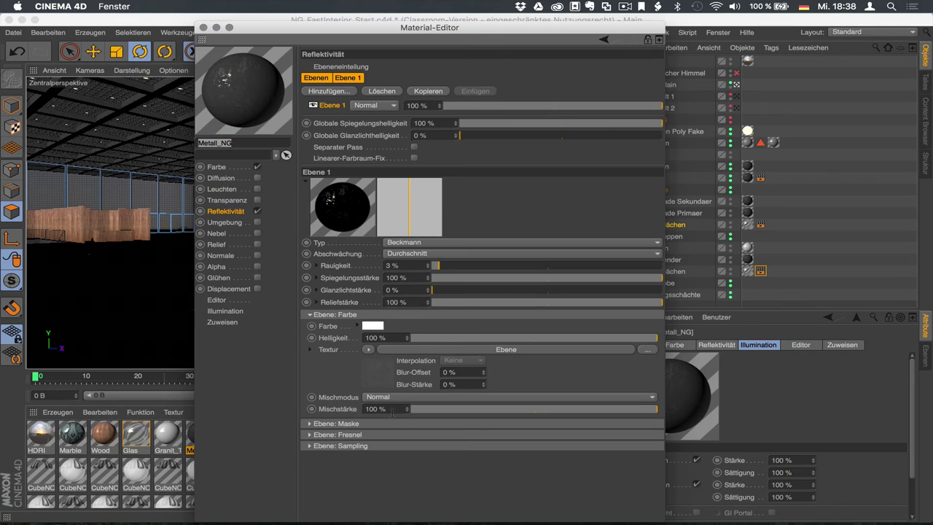
click(309, 445)
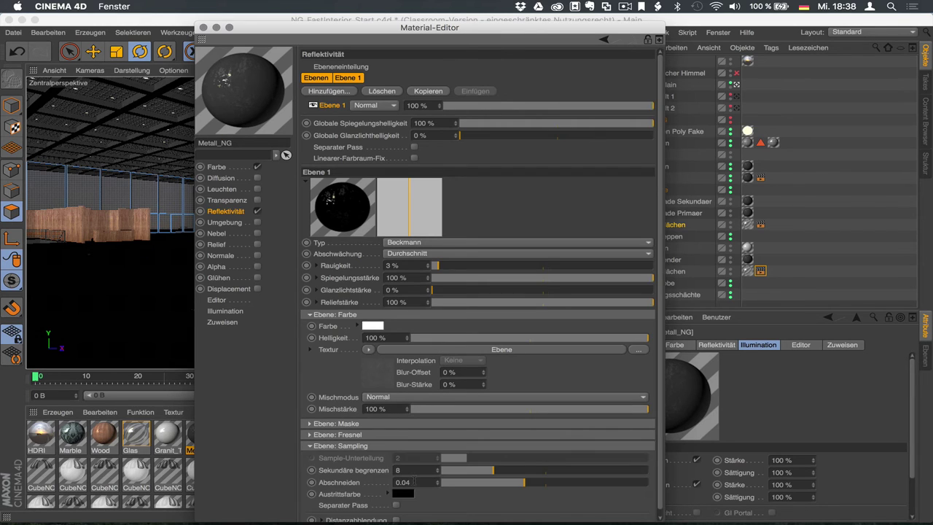
text(0.02)
key(Return)
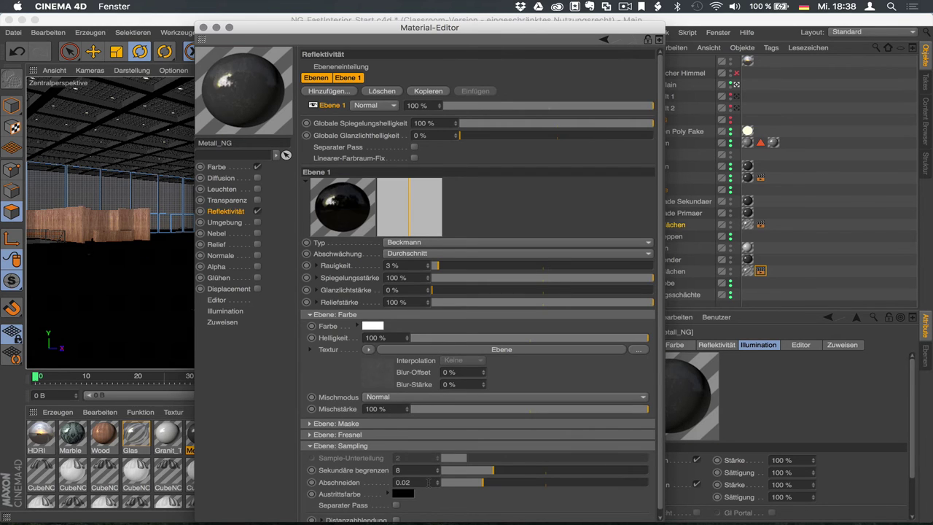
key(shift+r)
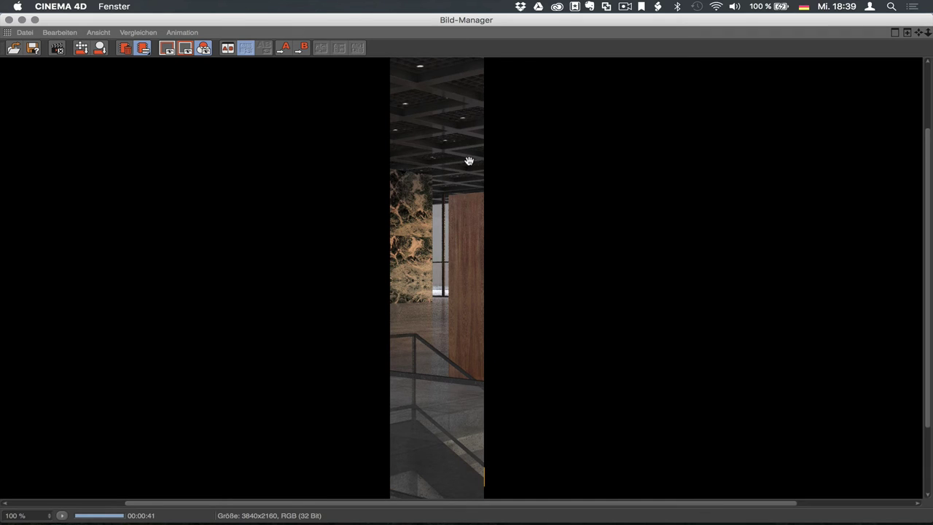
Open and close the render settings, then close the picture viewer.
key(super+b)
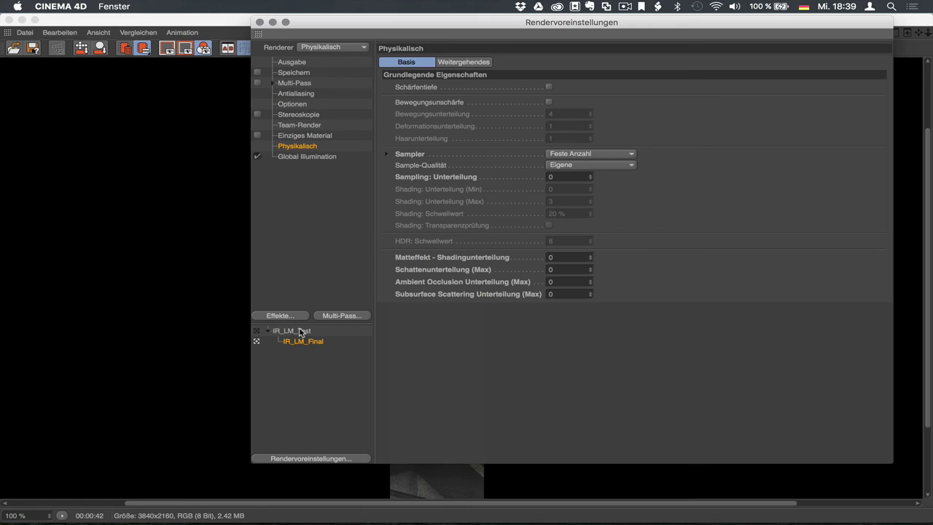
click(259, 21)
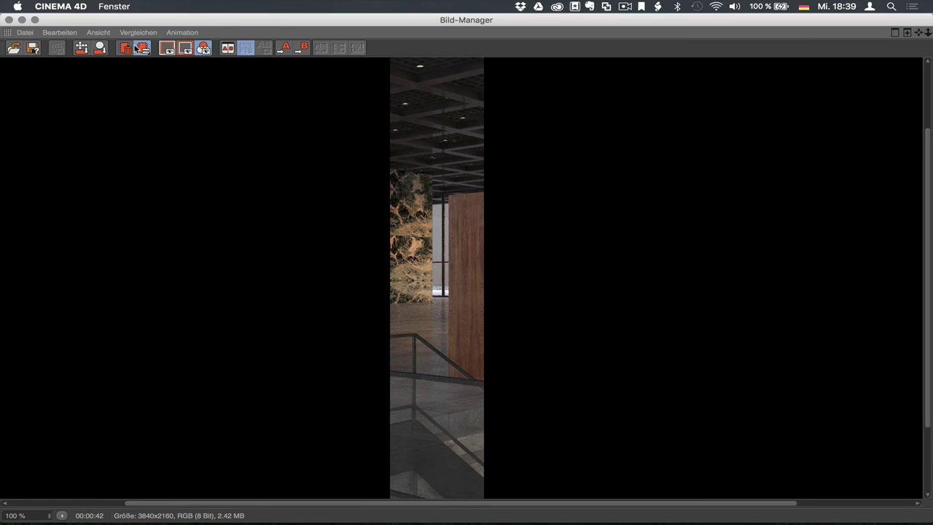
click(8, 20)
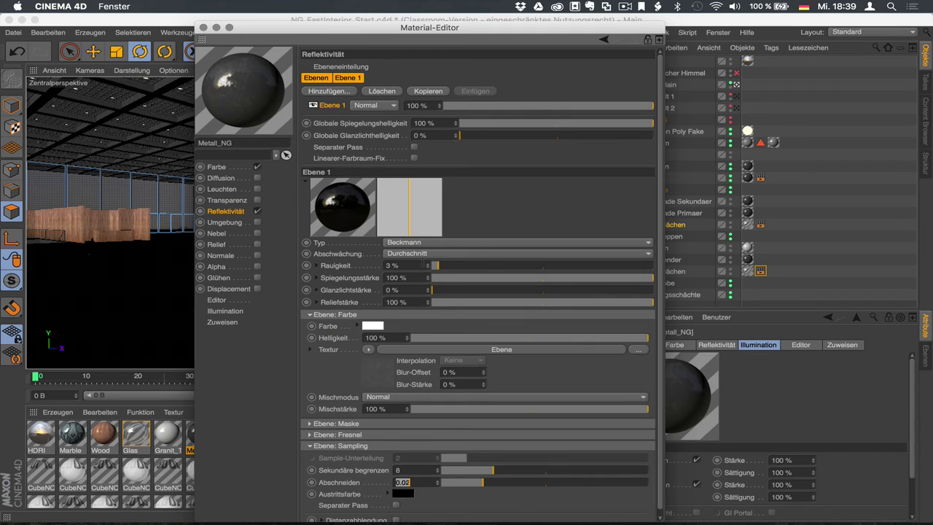
Set Metall_NG's reflectance roughness to 10 % then 15 %, trim the cutoff, and close the editor.
double_click(408, 265)
text(10)
key(Return)
double_click(409, 265)
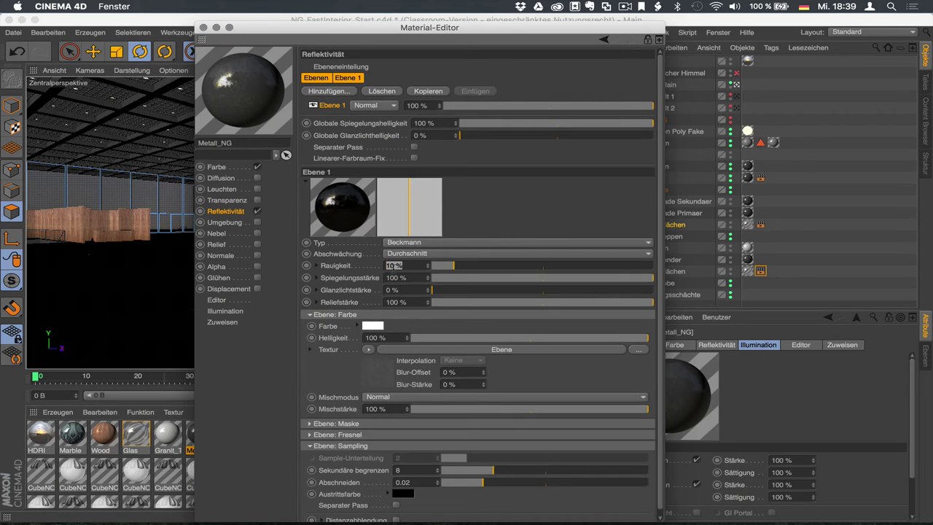
text(15)
key(Return)
key(Return)
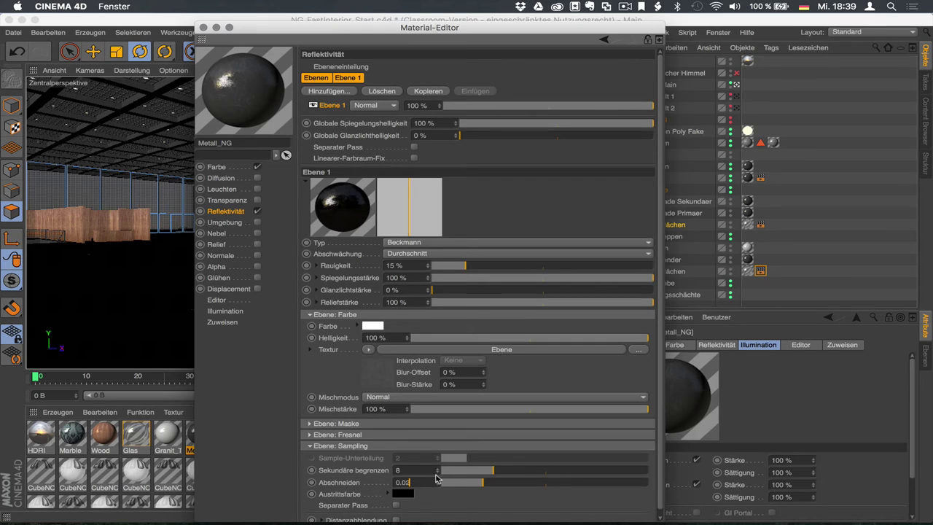
key(BackSpace)
text(4)
key(Return)
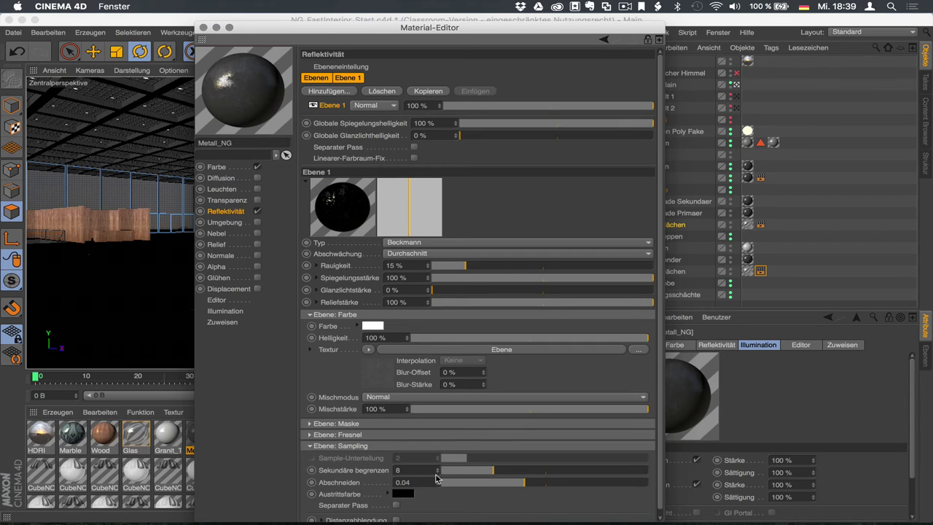
click(204, 27)
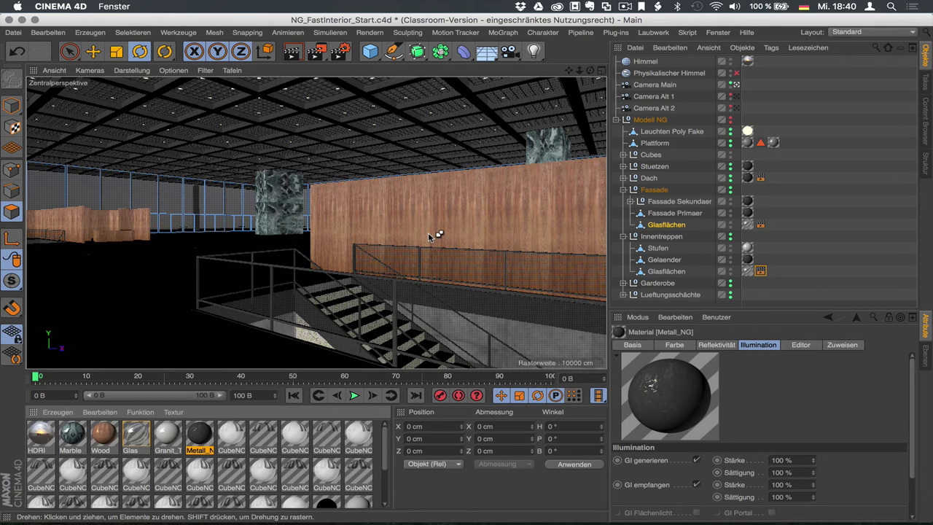
Enter 0.035 as Metall_NG's Ebene: Sampling Abschneiden and close the Material Editor.
double_click(198, 436)
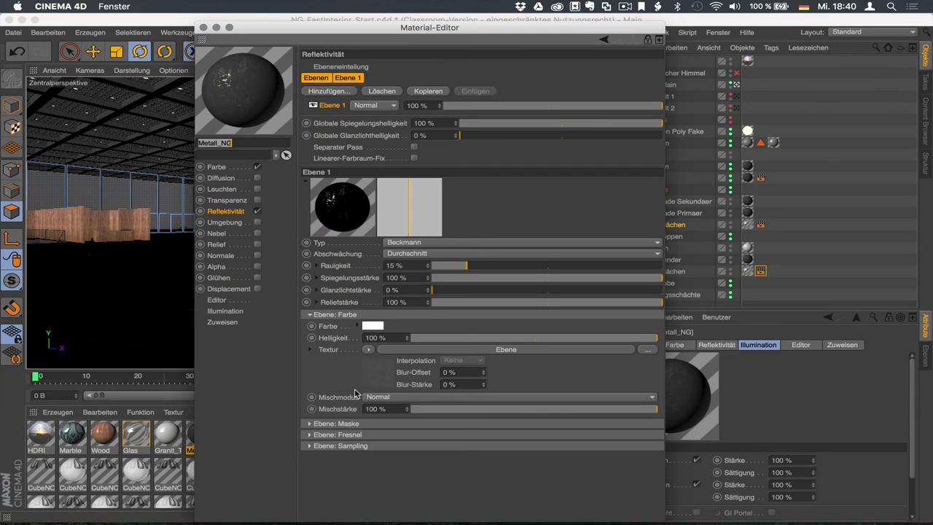
click(312, 445)
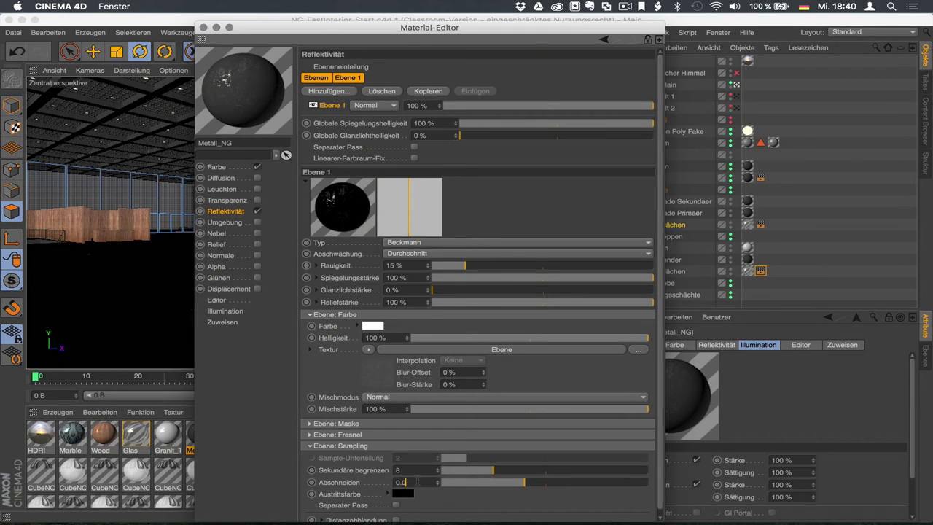
text(35)
key(Return)
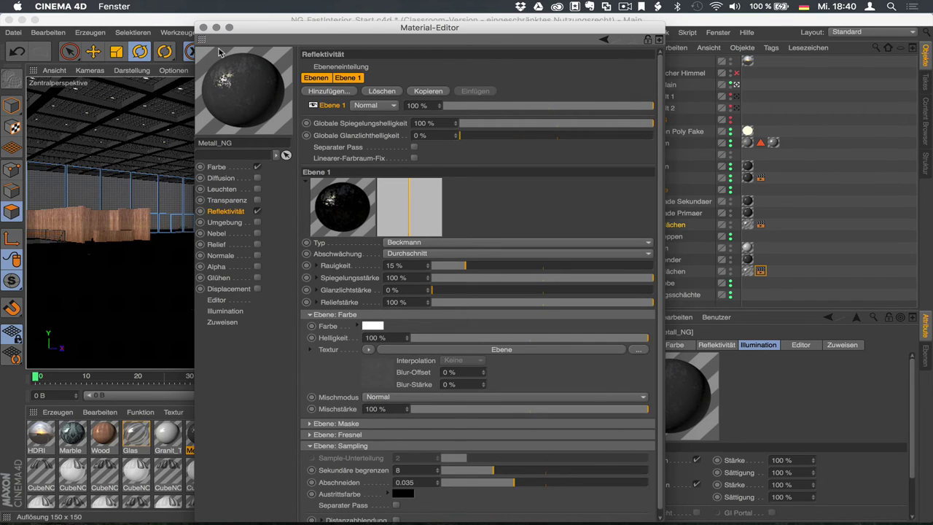
click(205, 27)
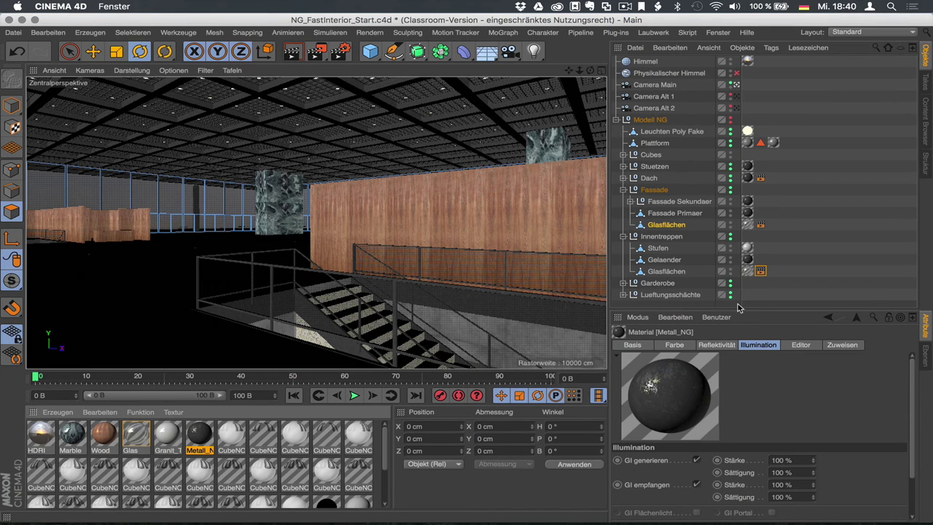
Open the Global Illumination cache options in Render Settings and expand the entry density parameters.
key(ctrl+b)
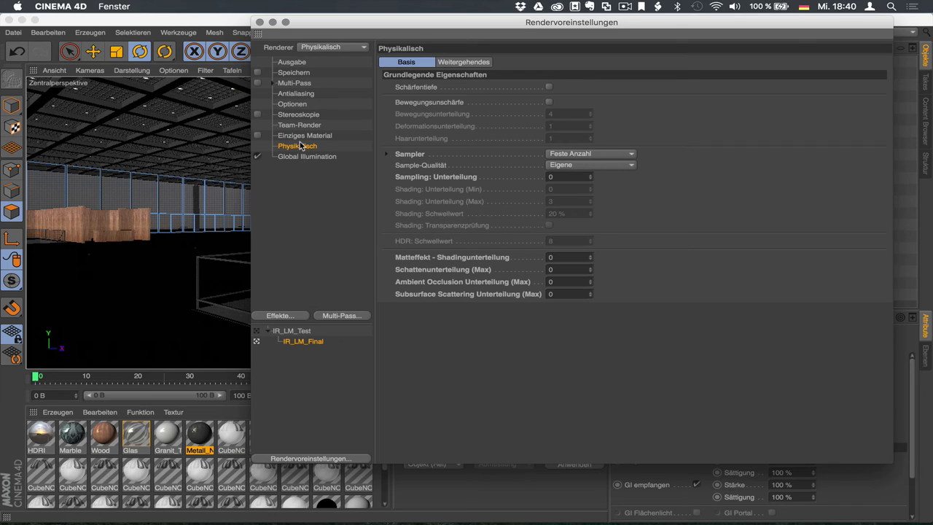
click(297, 158)
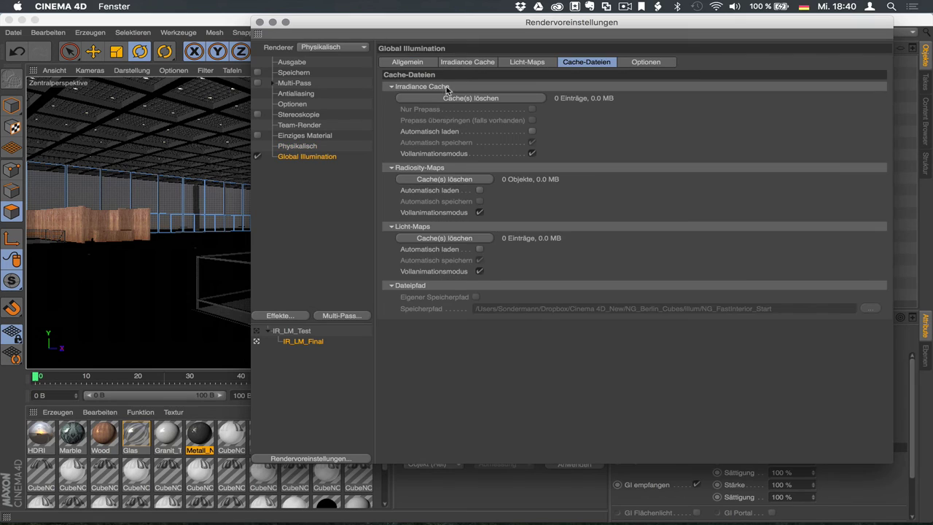
click(467, 64)
click(387, 87)
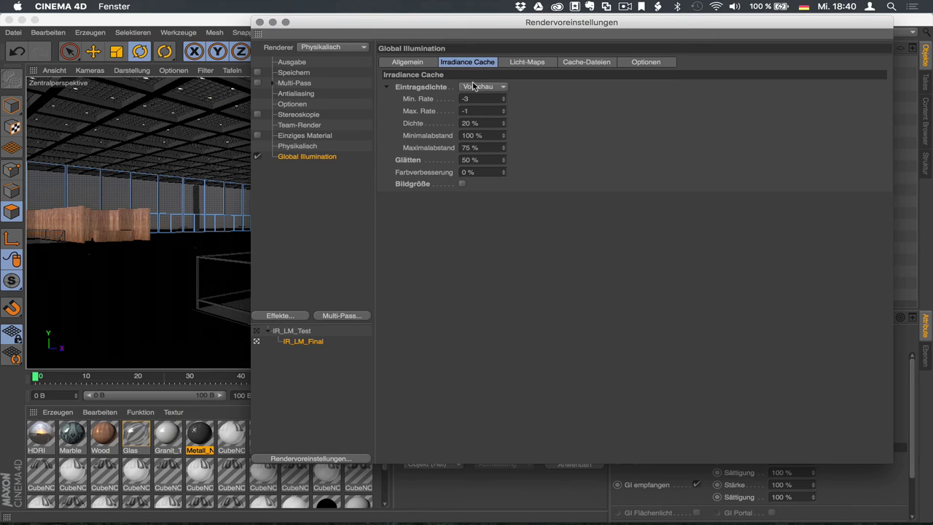
Compare the Licht-Maps, Irradiance Cache and Allgemein pages, ending on Allgemein.
click(530, 62)
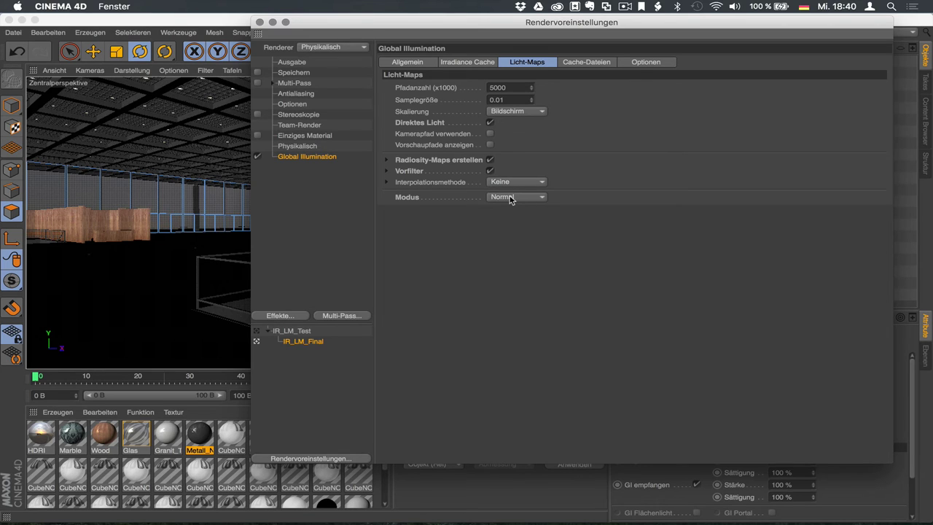
click(481, 64)
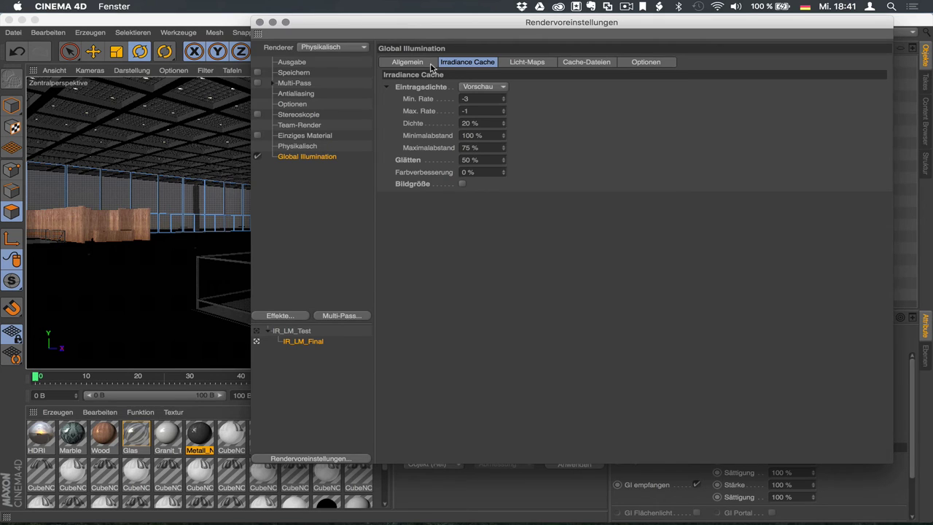
click(428, 64)
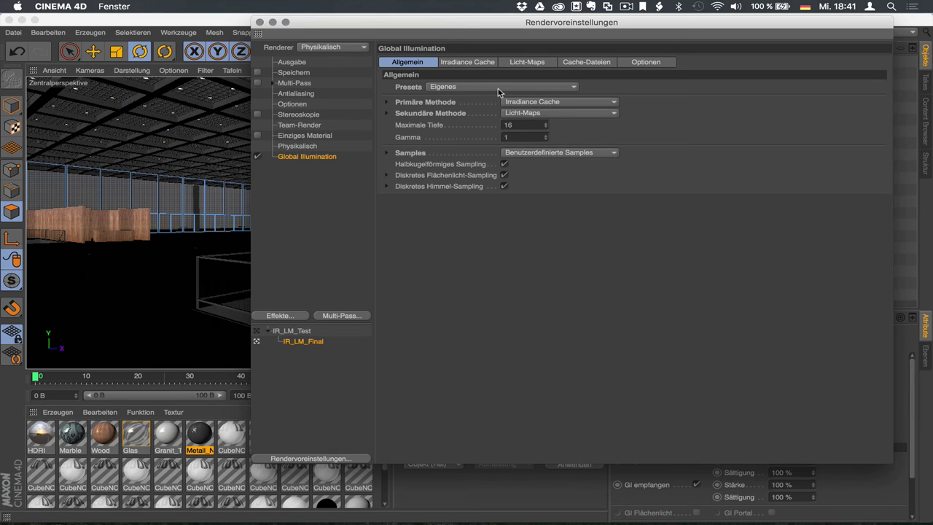
click(478, 62)
click(421, 64)
click(456, 67)
click(419, 66)
drag(365, 17, 363, 15)
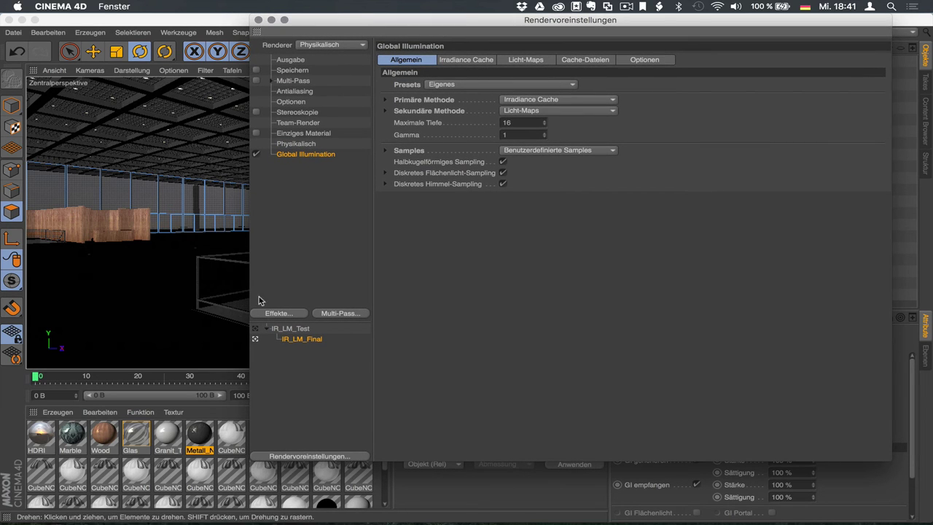
Add the Ambient Occlusion effect with its default settings.
click(281, 315)
click(326, 319)
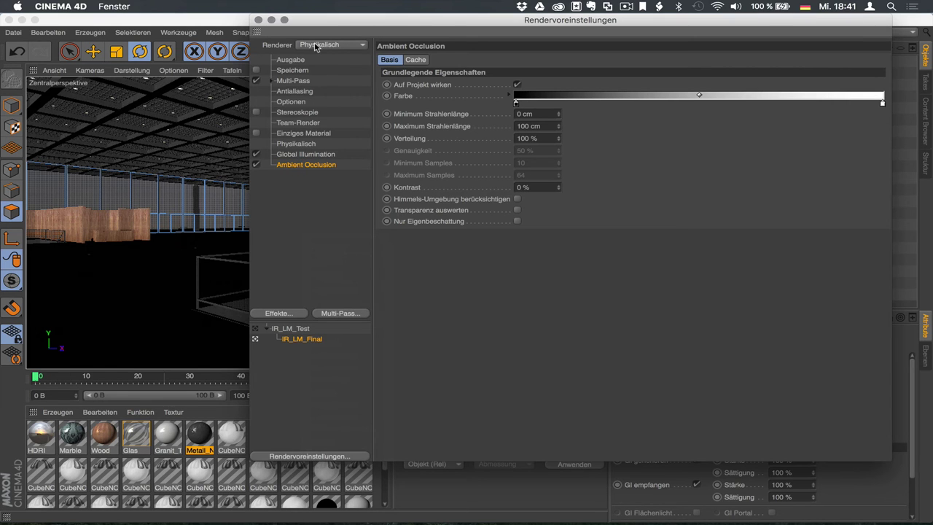
drag(321, 23, 471, 75)
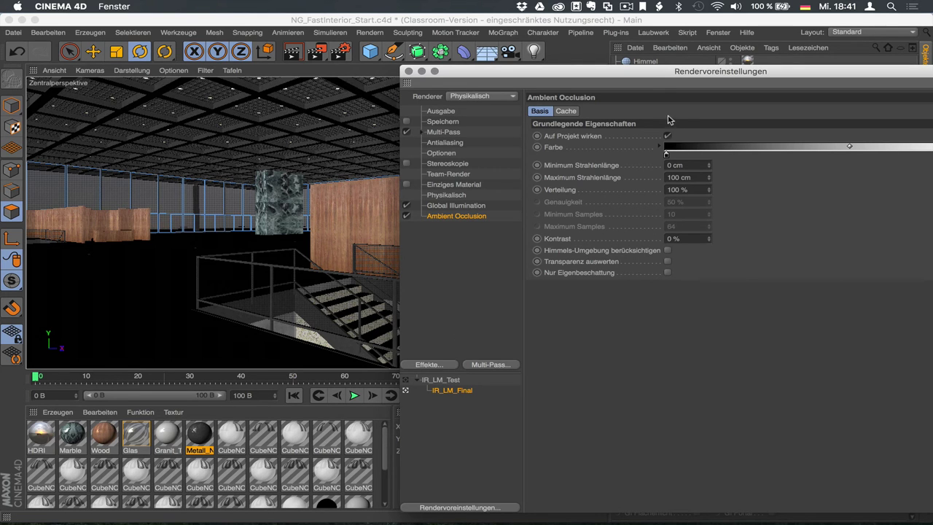
drag(638, 70, 494, 24)
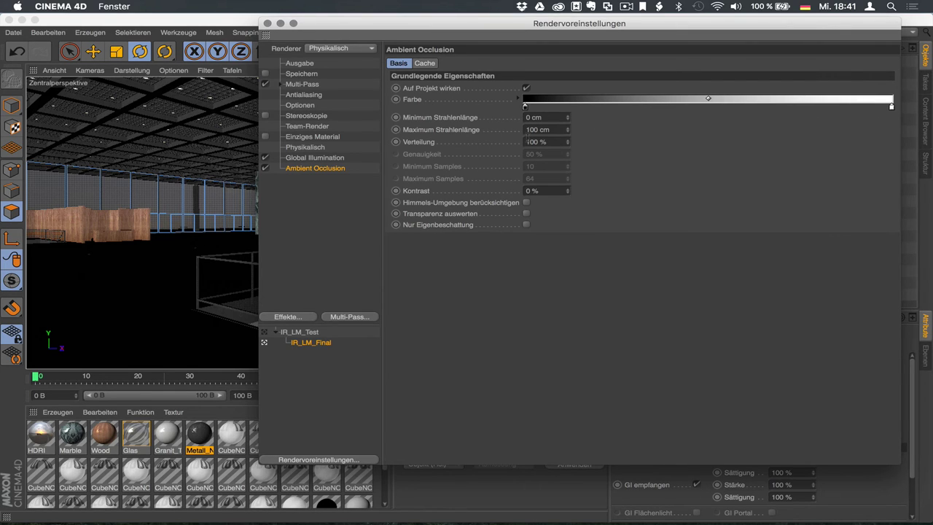
Check the Physikalisch renderer page, then close the Rendervoreinstellungen window.
drag(484, 25, 671, 56)
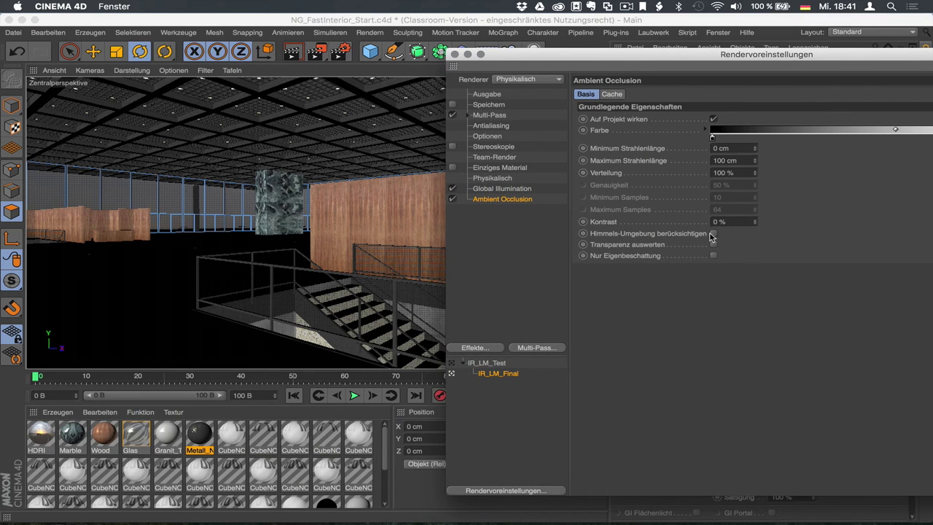
click(491, 178)
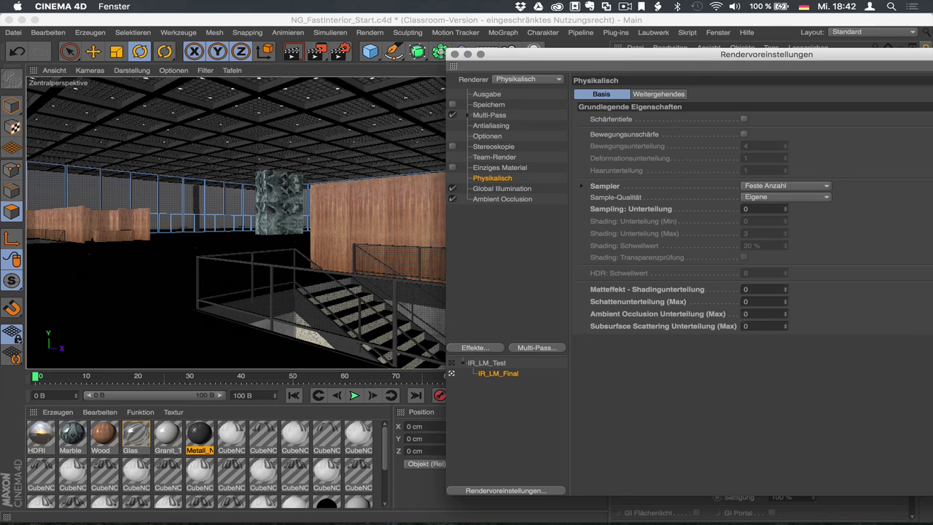
click(454, 54)
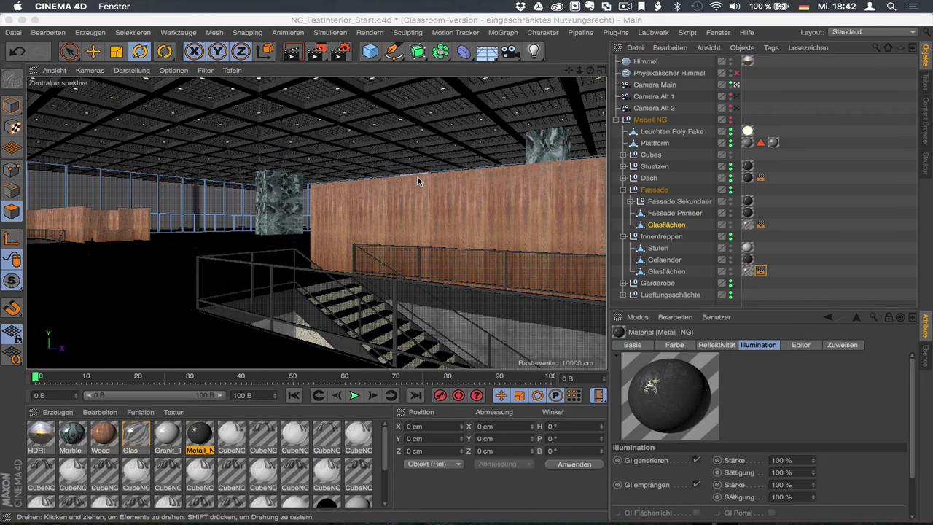
Render the 3840x2160 hall strip into the picture viewer.
key(shift+r)
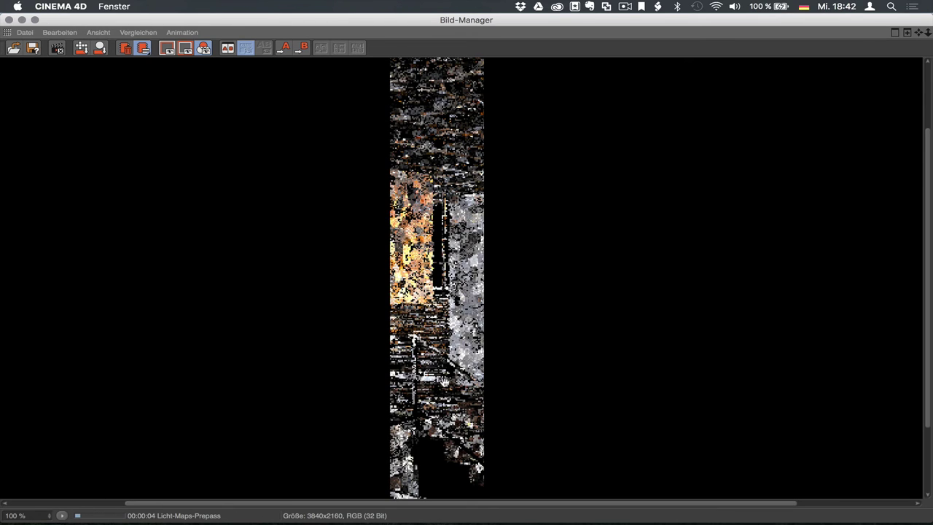
mouse_move(434, 389)
mouse_down()
mouse_move(445, 302)
mouse_move(434, 285)
mouse_up()
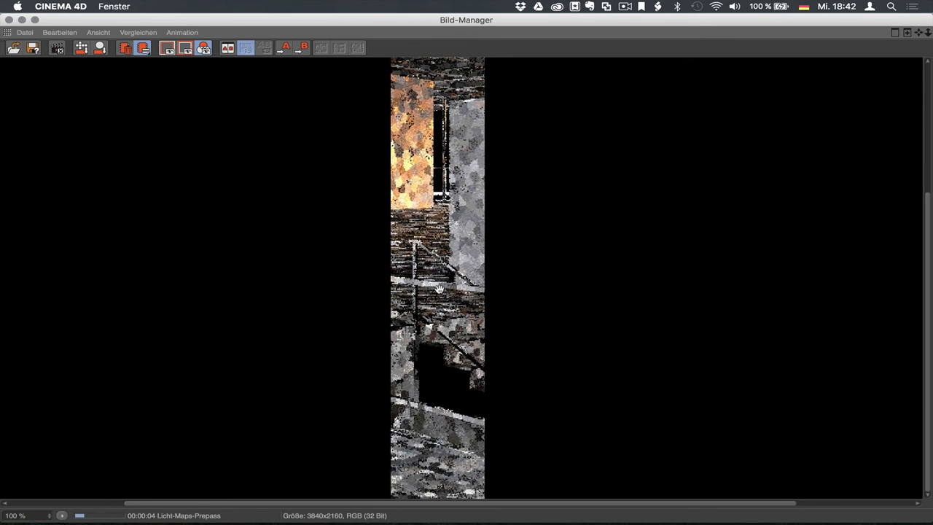
drag(434, 325, 87, 476)
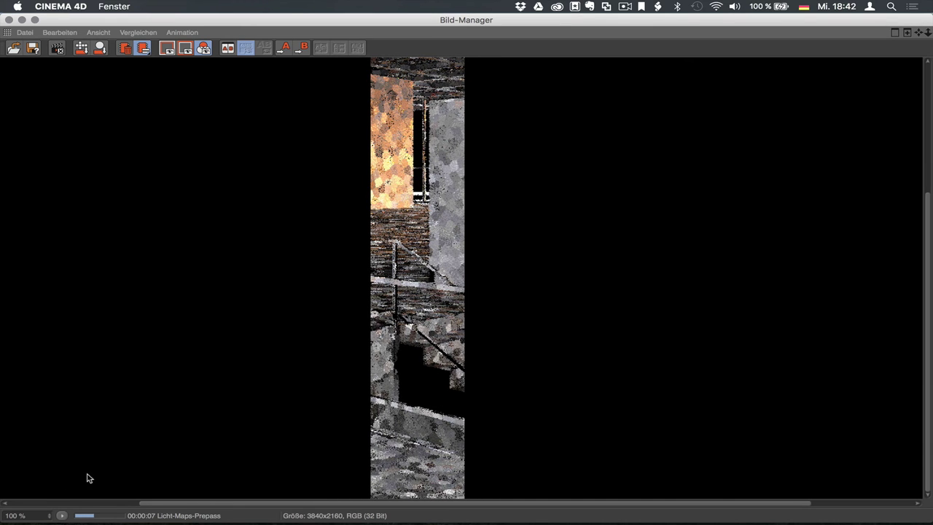
Zoom the finished render to 200% and pan to the stair railing.
click(62, 516)
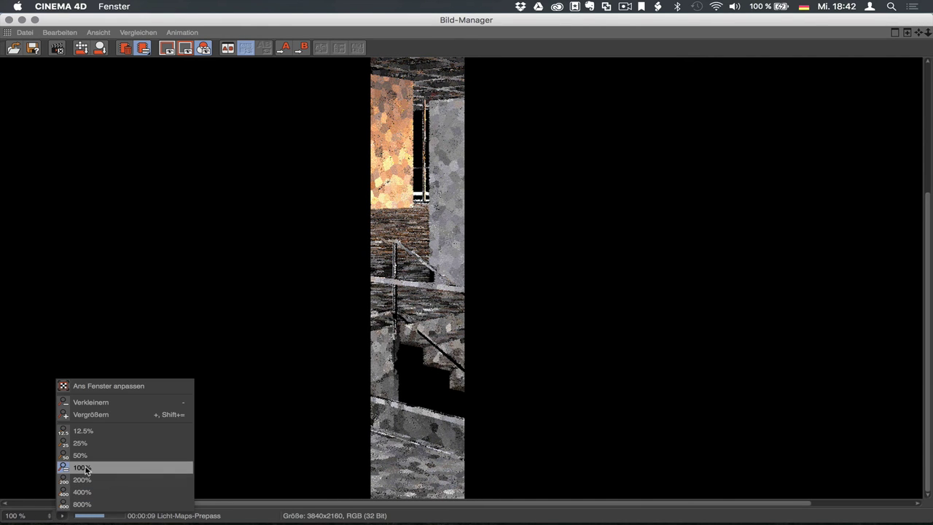
click(82, 480)
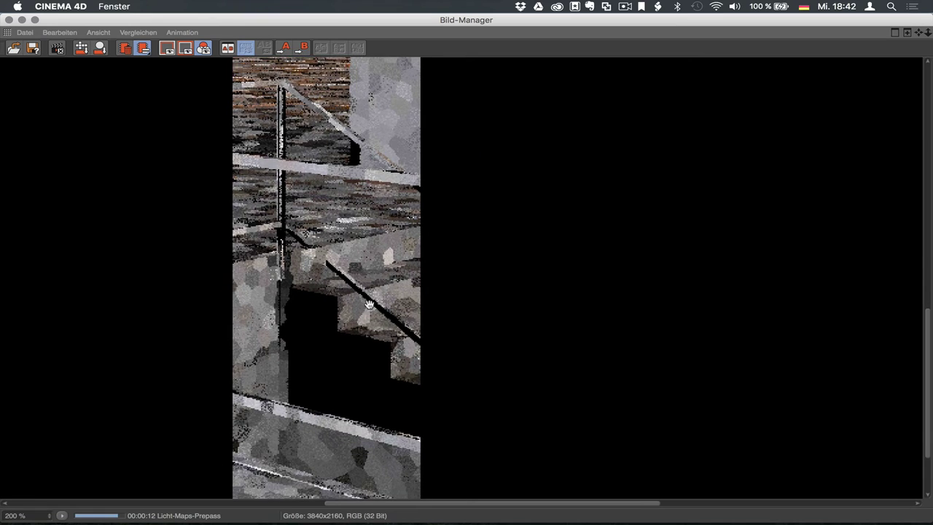
drag(363, 293, 397, 208)
scroll(393, 211, down, 3)
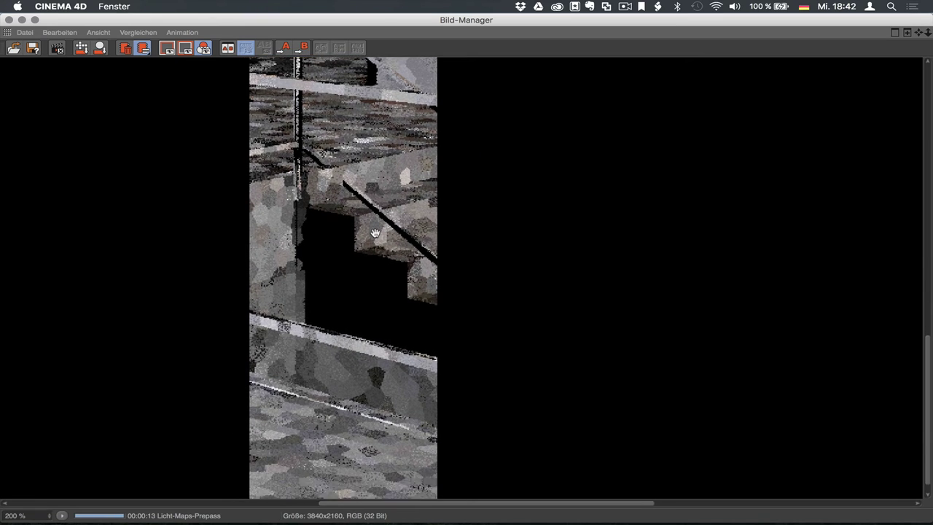
drag(372, 260, 350, 274)
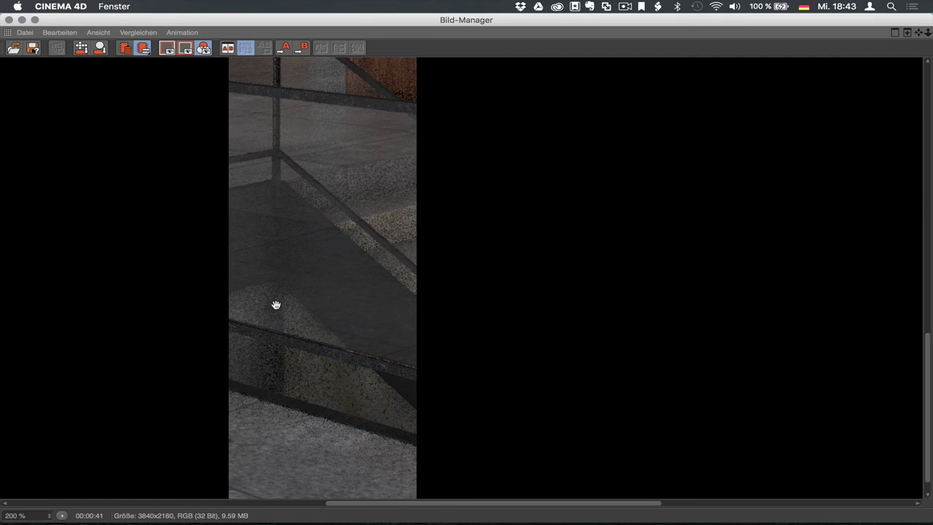
Change Ambient Occlusion's Maximum Strahlenlänge to 50 cm, then render the 3840x2160 strip again.
key(super+b)
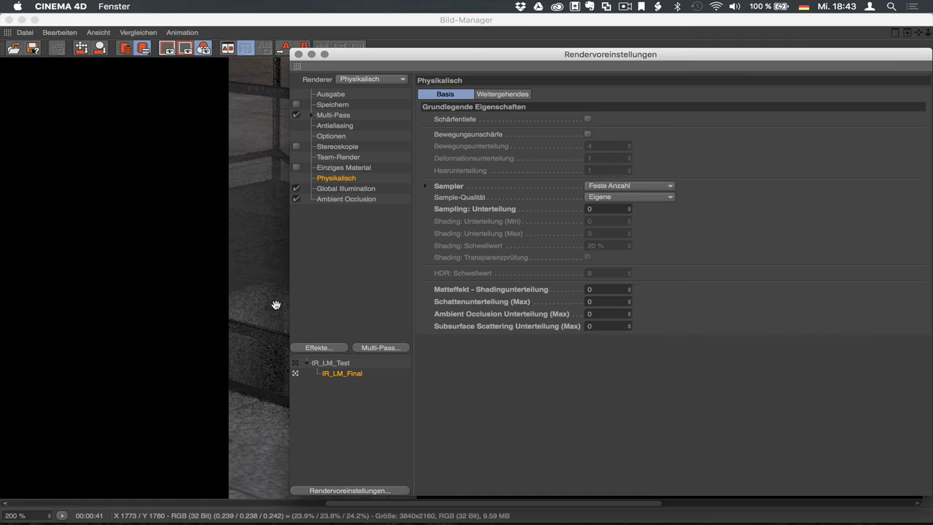
click(348, 199)
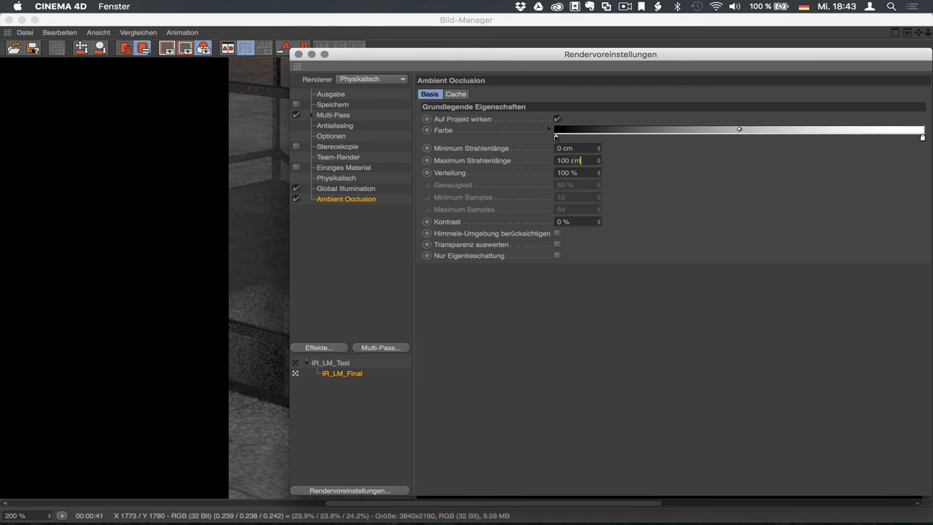
click(580, 161)
text(50)
key(Return)
click(298, 55)
key(shift+r)
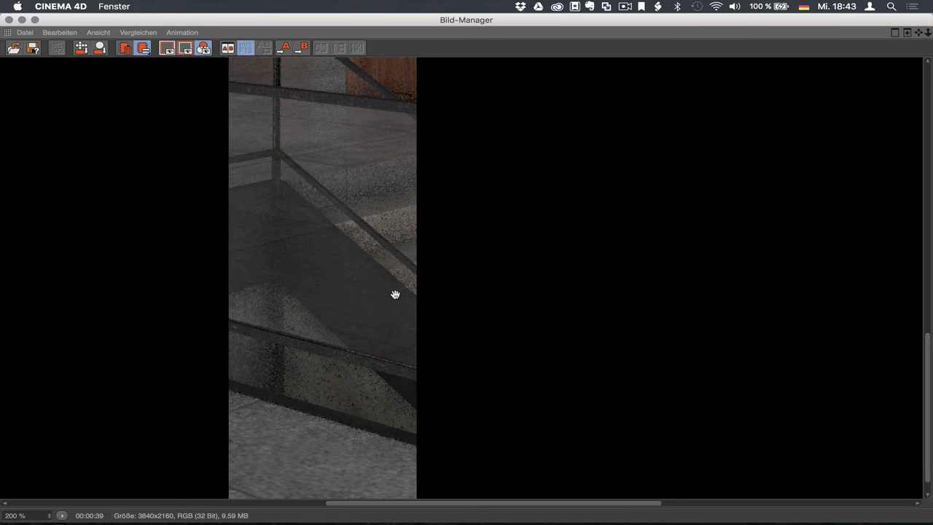
Set the Physikalisch Ambient Occlusion Unterteilung (Max) to 2 and launch a new strip render.
key(super+b)
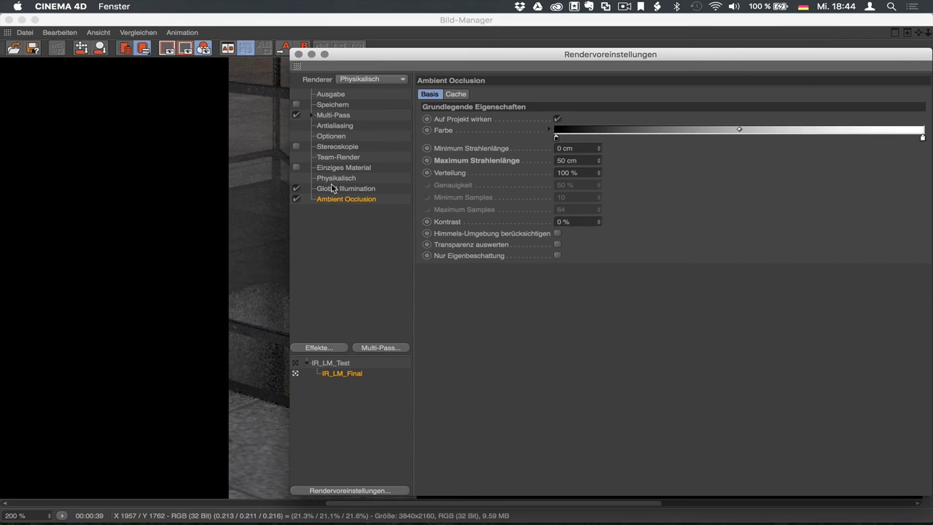
click(336, 178)
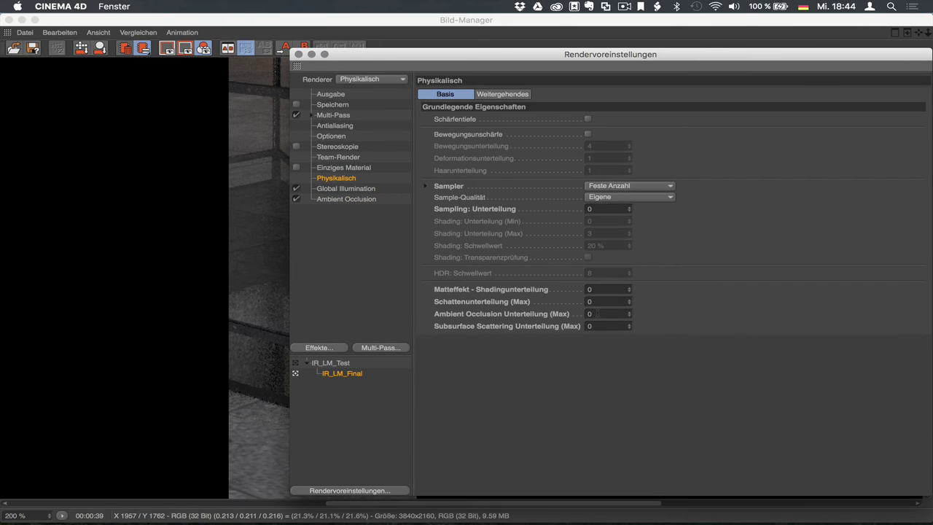
text(2)
key(shift+r)
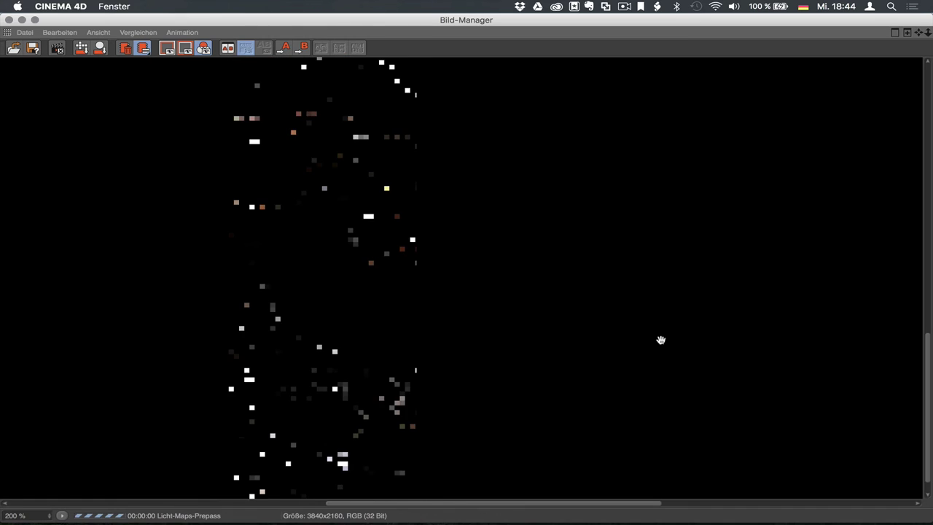
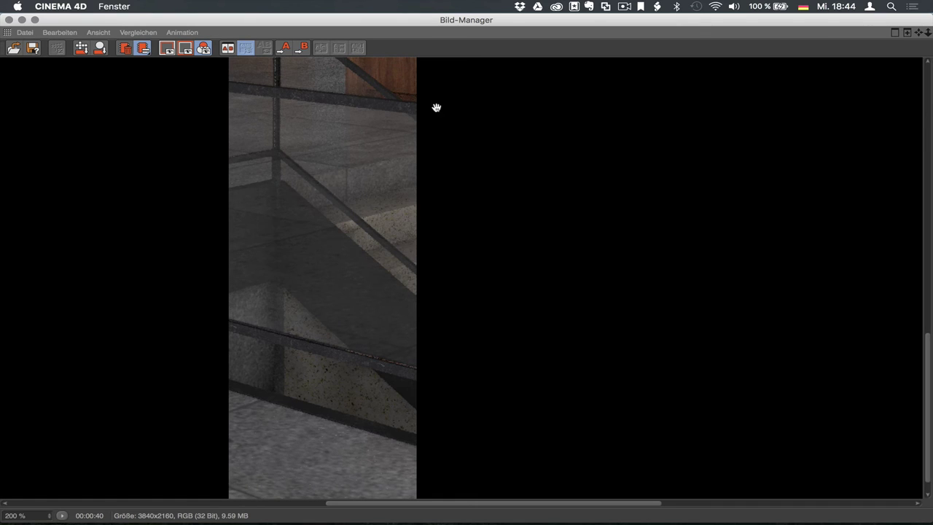
Set the dark knot of the Ambient Occlusion colour gradient to pure black, with V at 0%.
mouse_move(381, 107)
mouse_down()
mouse_move(352, 223)
mouse_move(315, 213)
mouse_move(309, 278)
mouse_up()
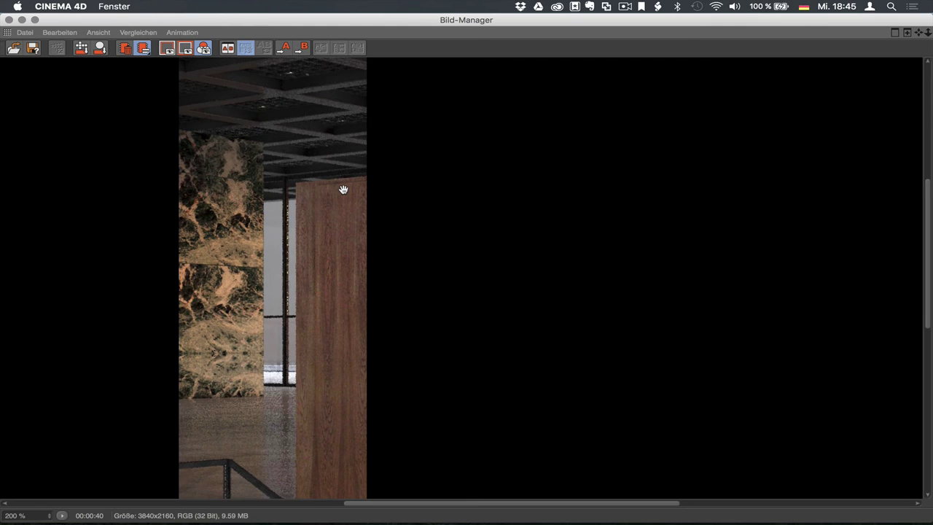
scroll(308, 294, down, 5)
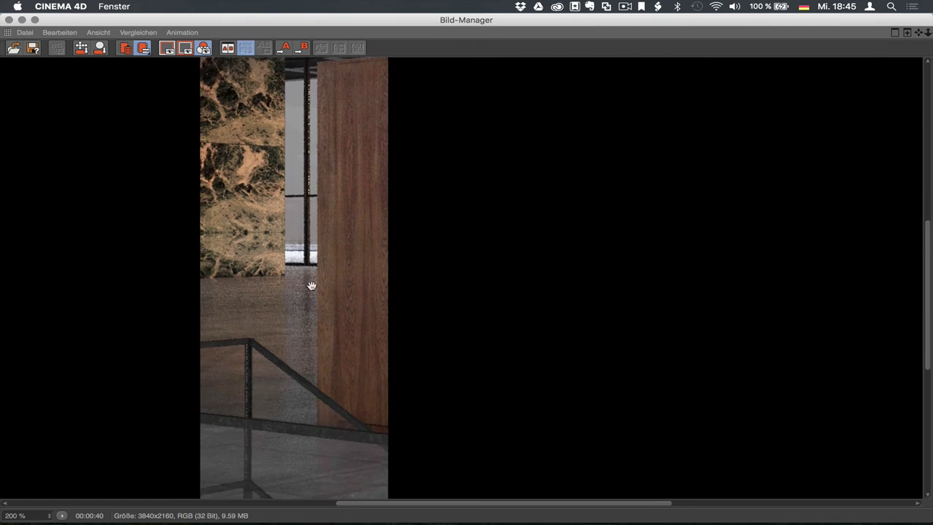
scroll(282, 239, down, 3)
scroll(270, 289, down, 3)
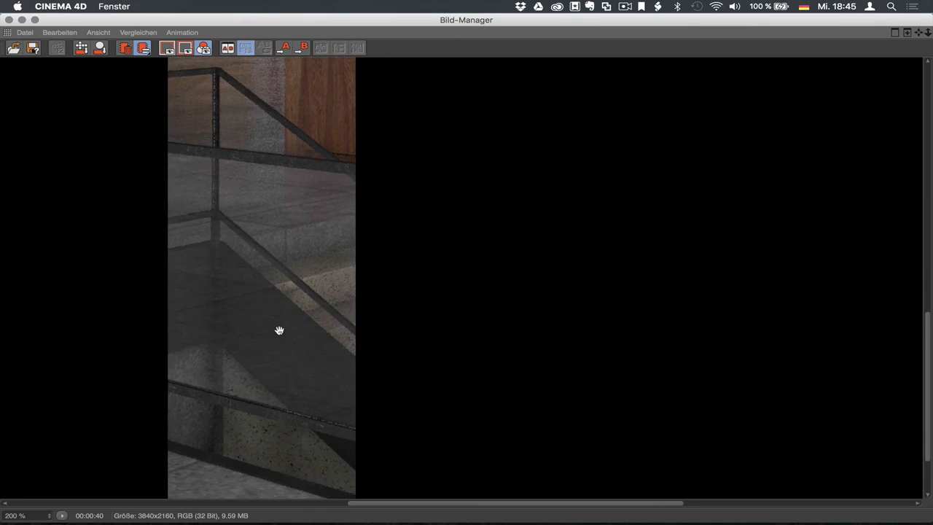
scroll(279, 329, down, 3)
scroll(284, 379, up, 1)
scroll(281, 360, up, 2)
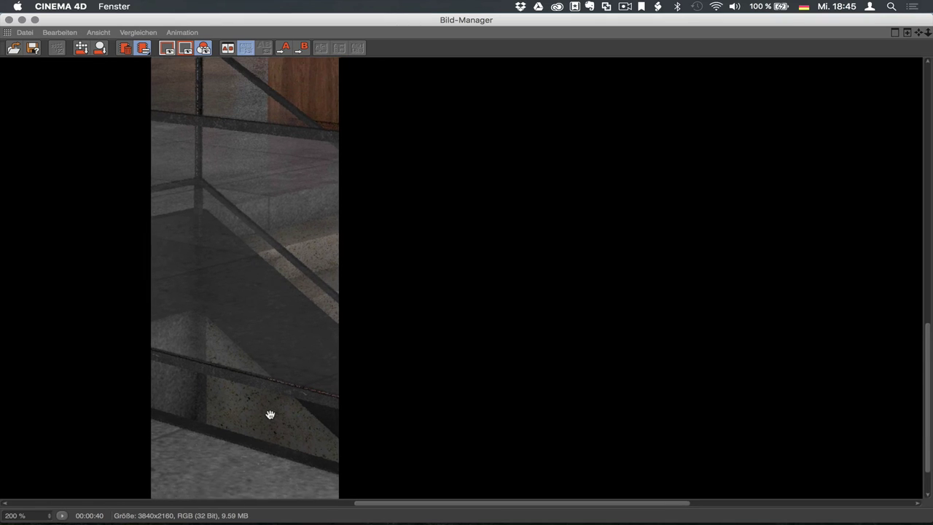
scroll(269, 413, up, 1)
scroll(281, 358, up, 1)
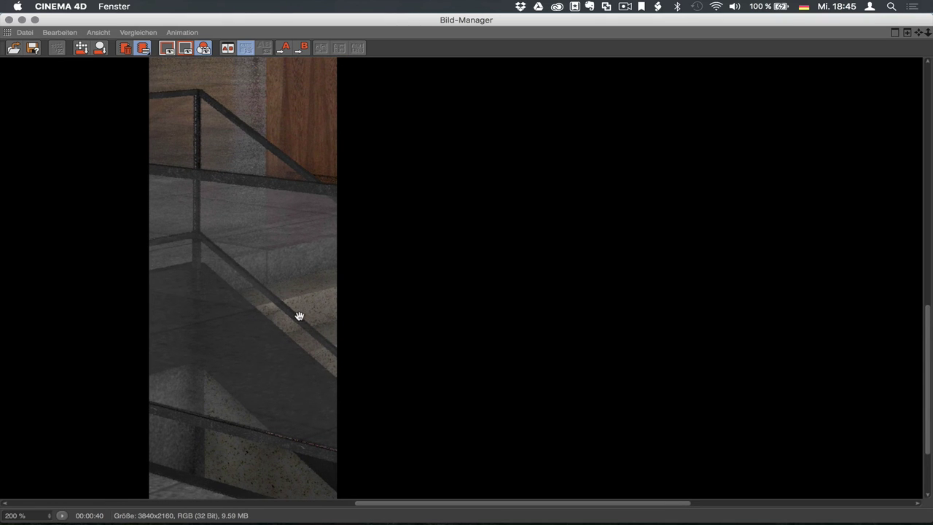
key(ctrl+b)
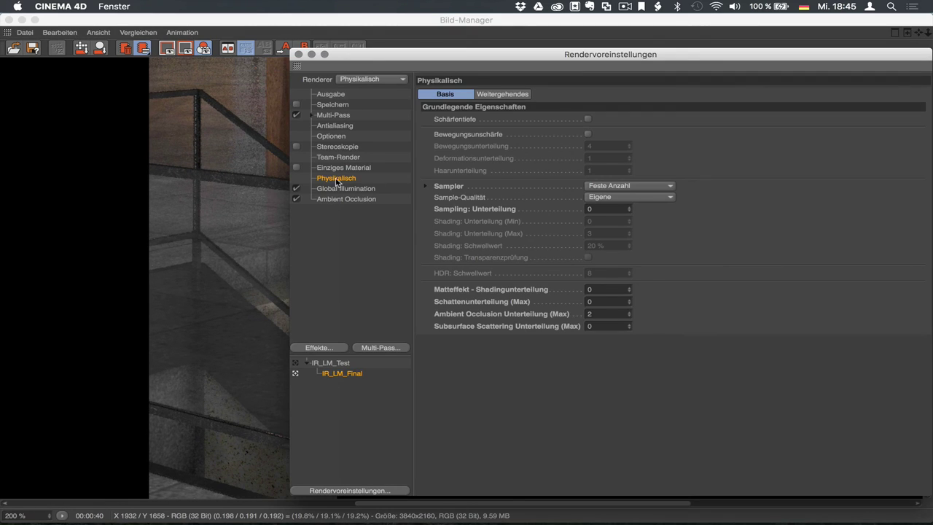
click(343, 198)
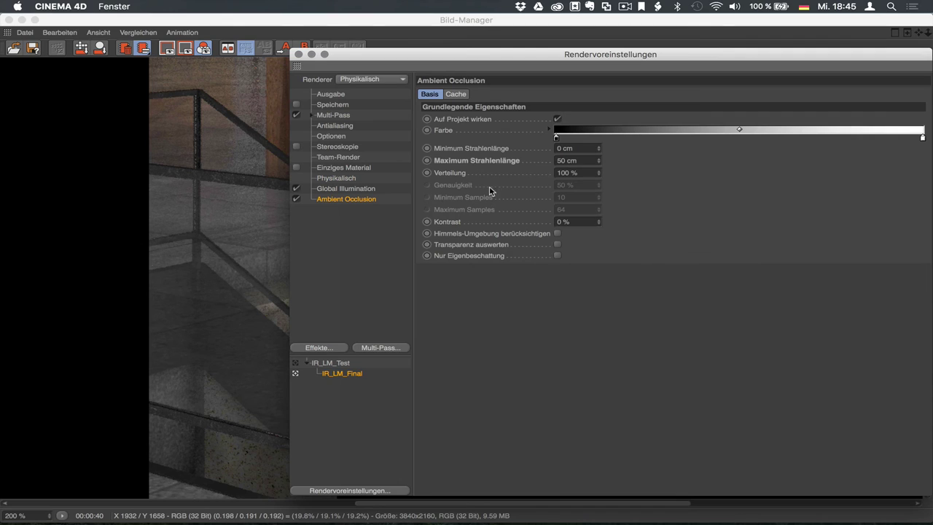
double_click(556, 138)
click(585, 124)
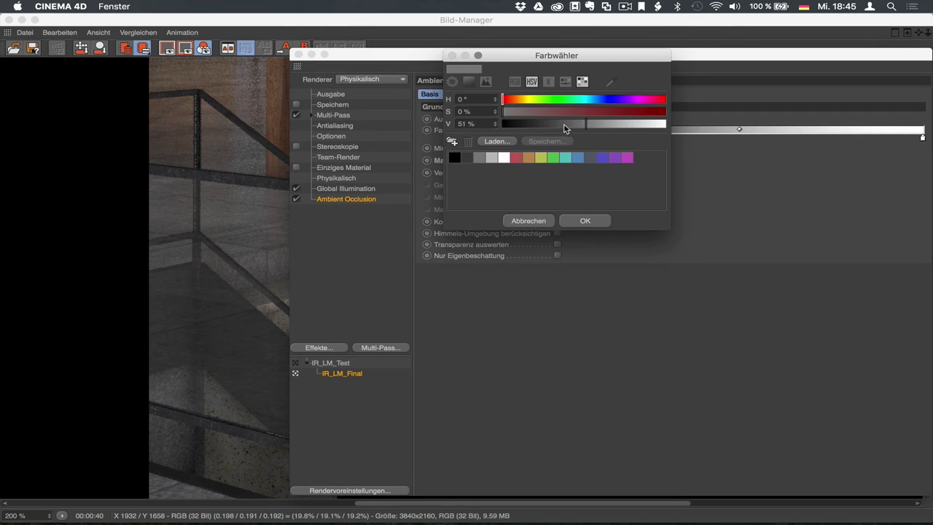
drag(573, 129, 502, 128)
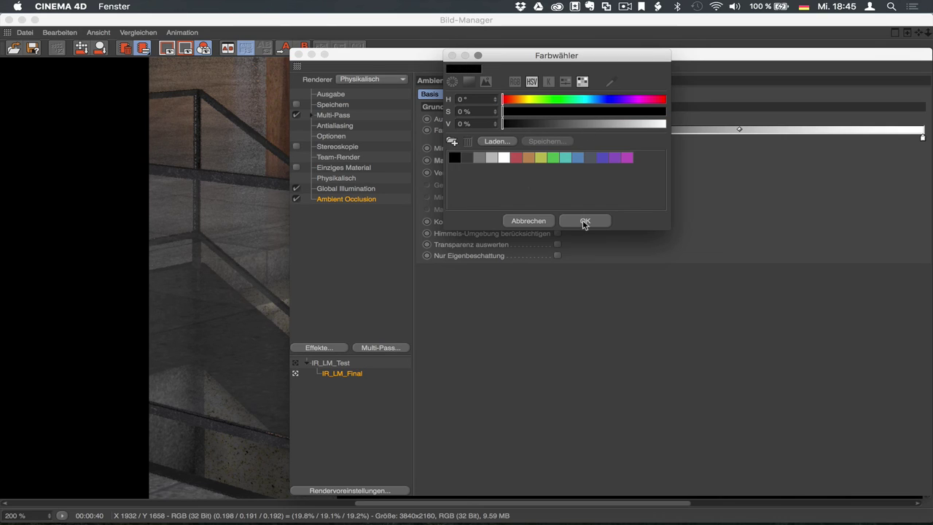
click(585, 221)
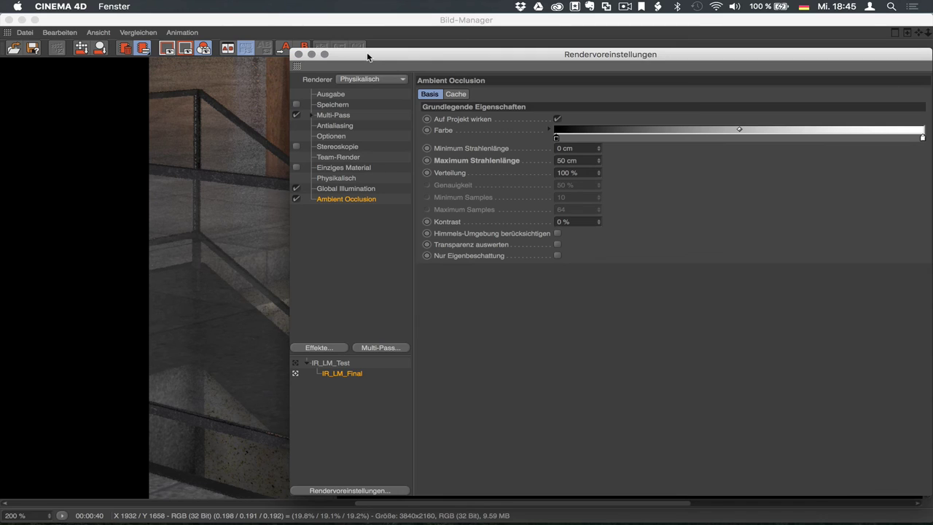
Open Global Illumination and browse its Cache Files, Light-Maps and Irradiance Cache tabs.
click(346, 188)
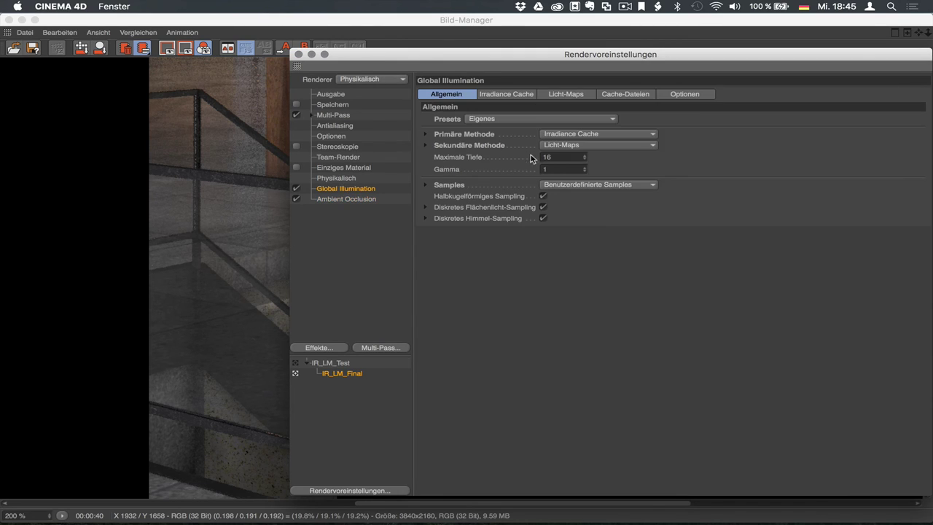
click(424, 187)
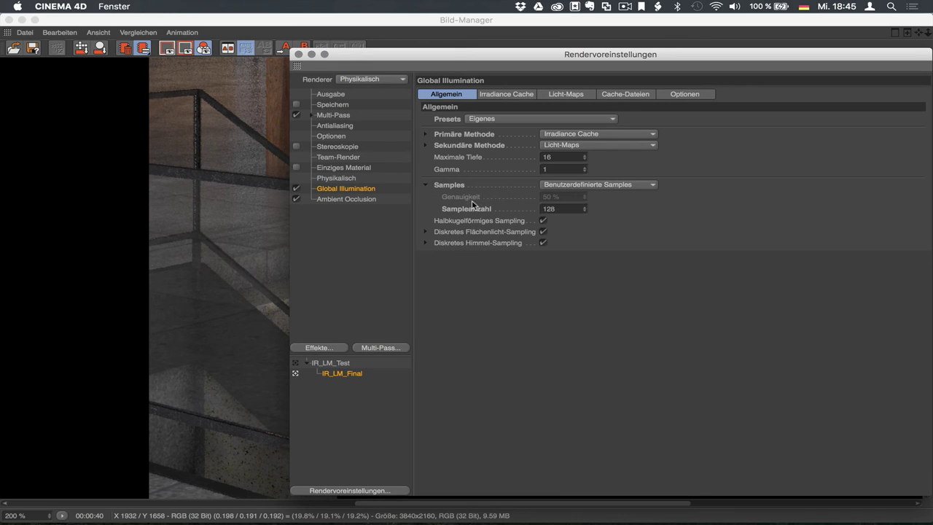
click(426, 186)
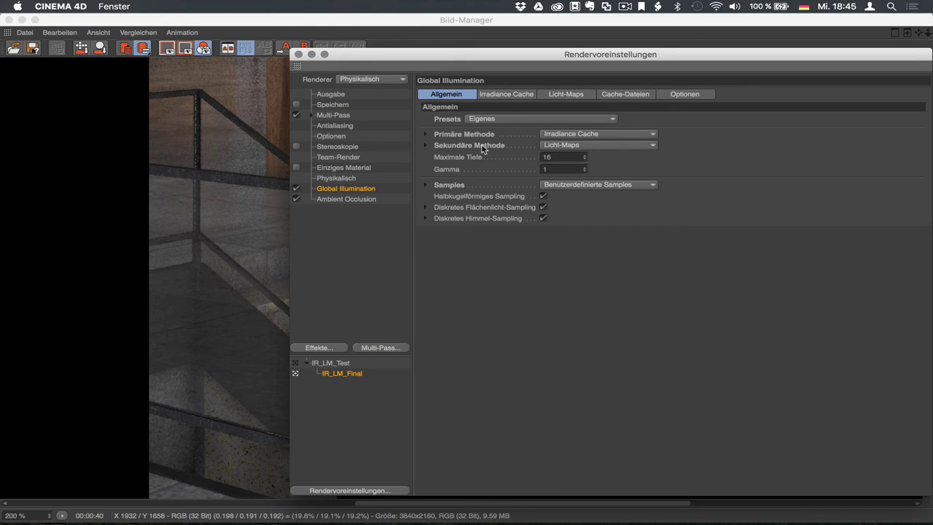
click(646, 94)
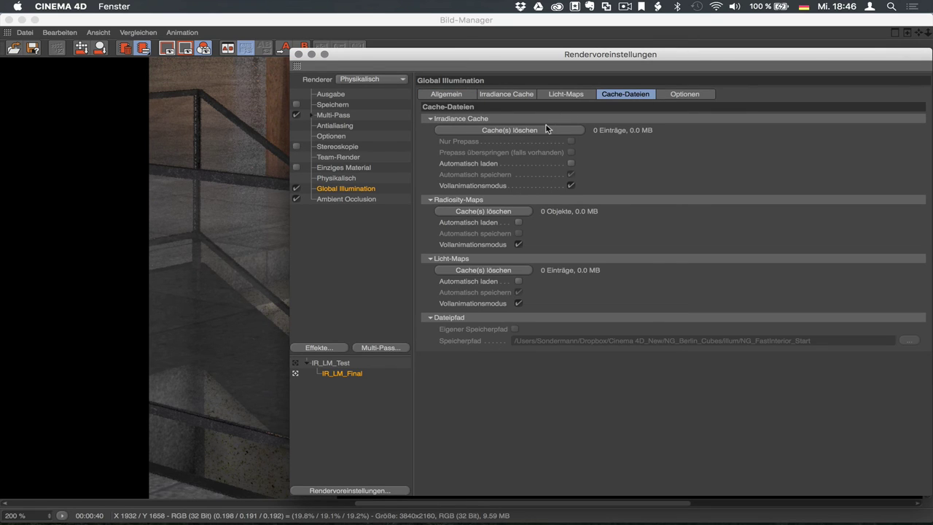
click(590, 95)
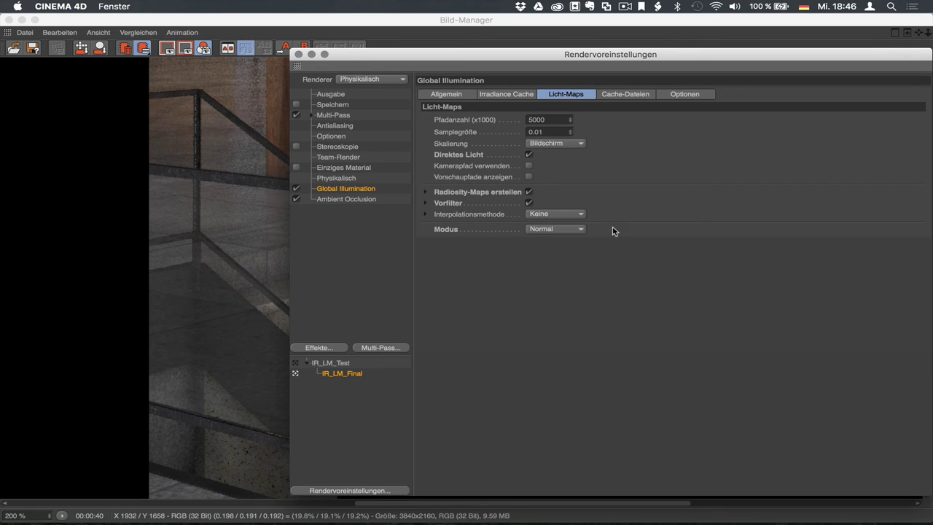
click(528, 94)
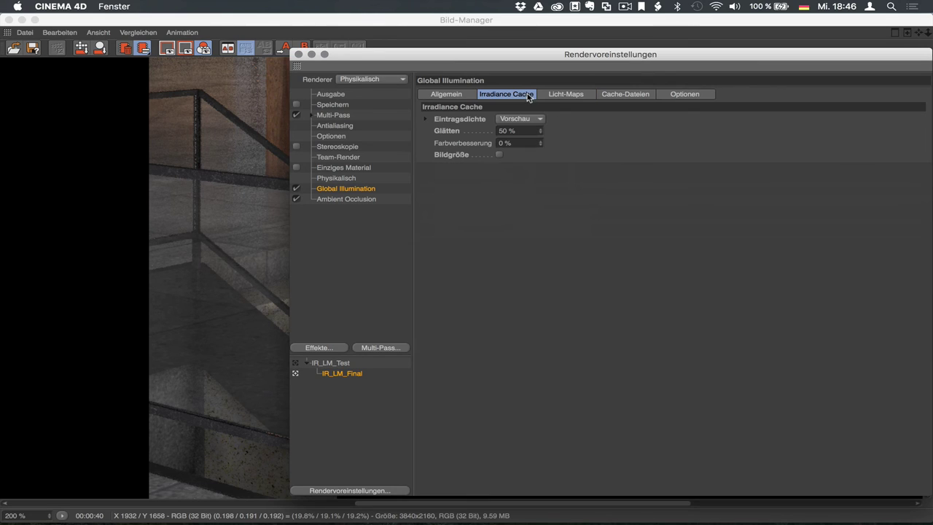
click(426, 119)
click(426, 119)
On the General tab, review the 128 samples and the primary/secondary intensity and saturation.
click(457, 96)
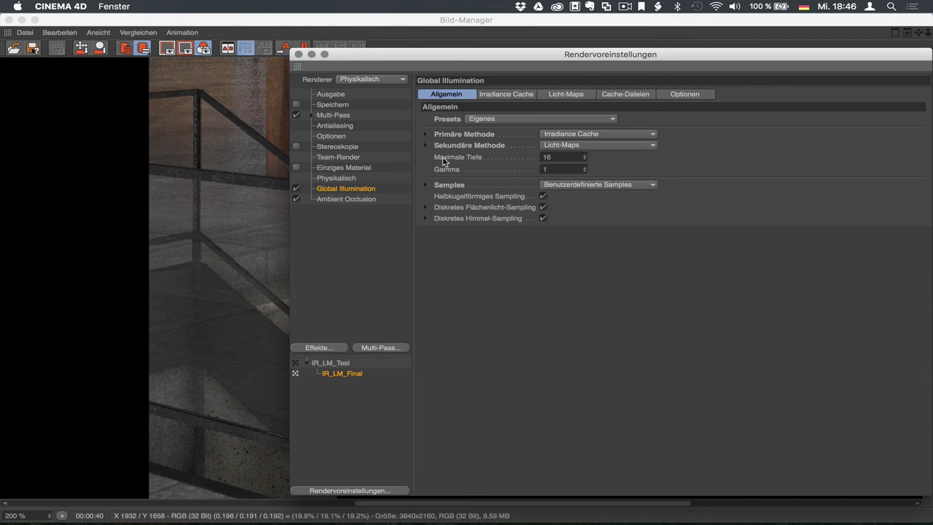
click(425, 185)
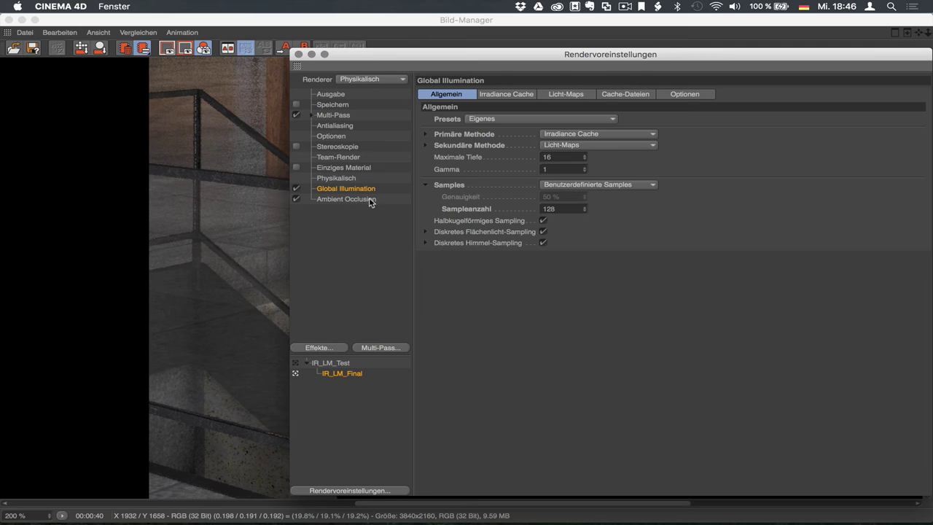
click(425, 145)
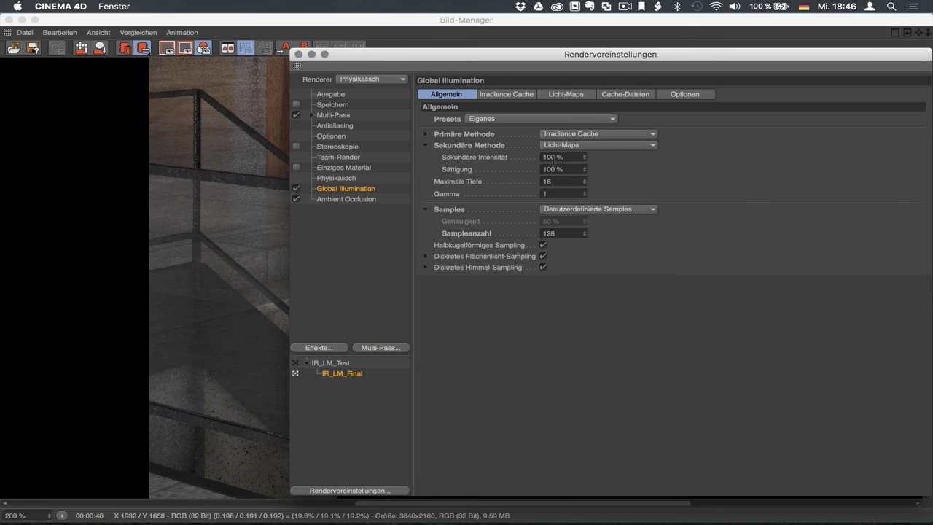
click(425, 134)
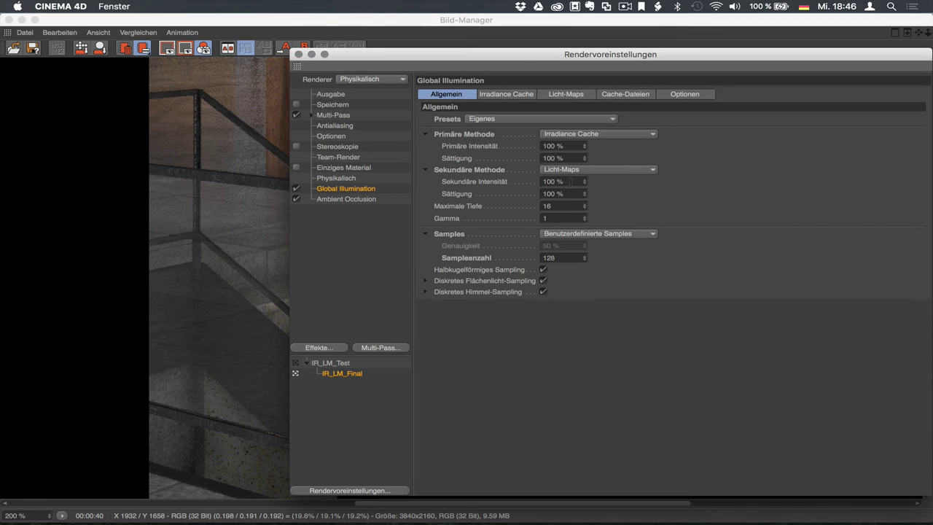
click(426, 134)
click(426, 145)
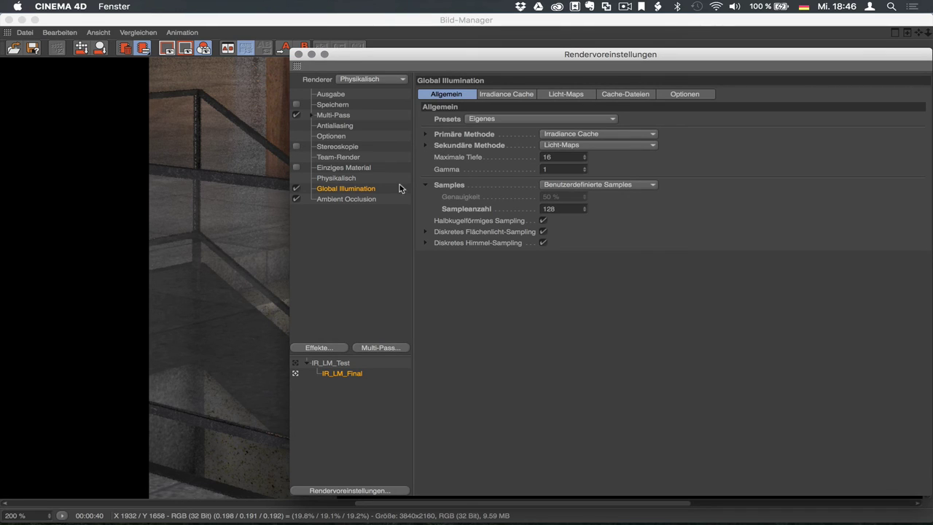
On the Physical page, set Sampling Subdivision 2 and AO Subdivision (Max) 1, then render.
click(332, 179)
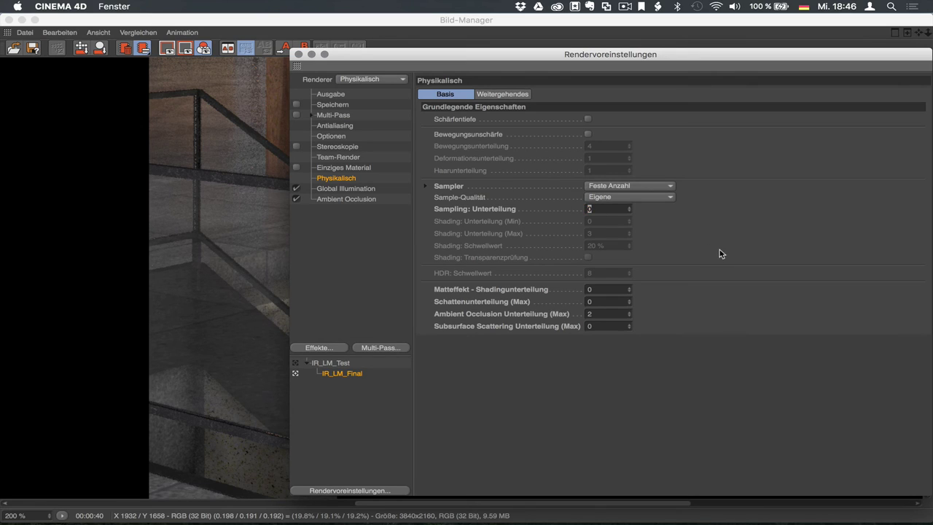
text(2)
text(02)
key(shift+Tab)
key(Tab)
text(1)
key(shift+r)
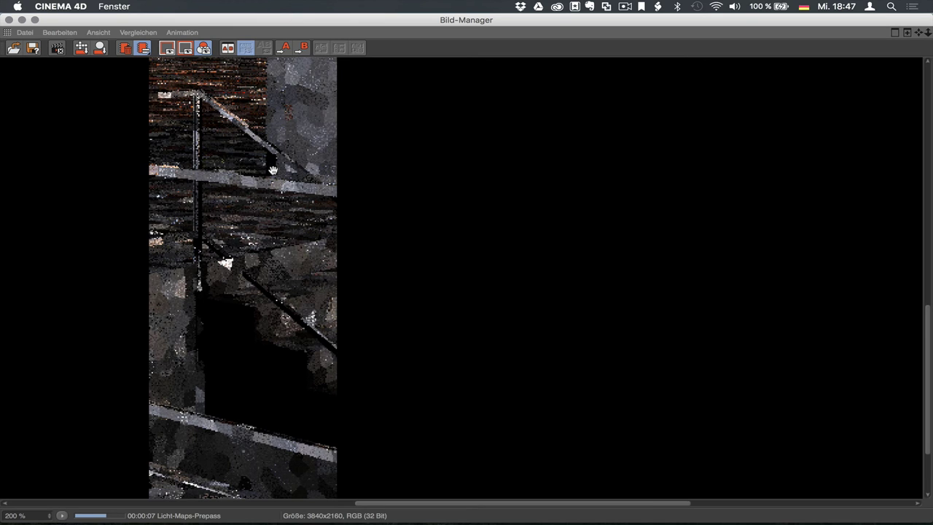
Pan and zoom the Picture Viewer while the 4K light-map prepass and railing render.
drag(273, 170, 427, 146)
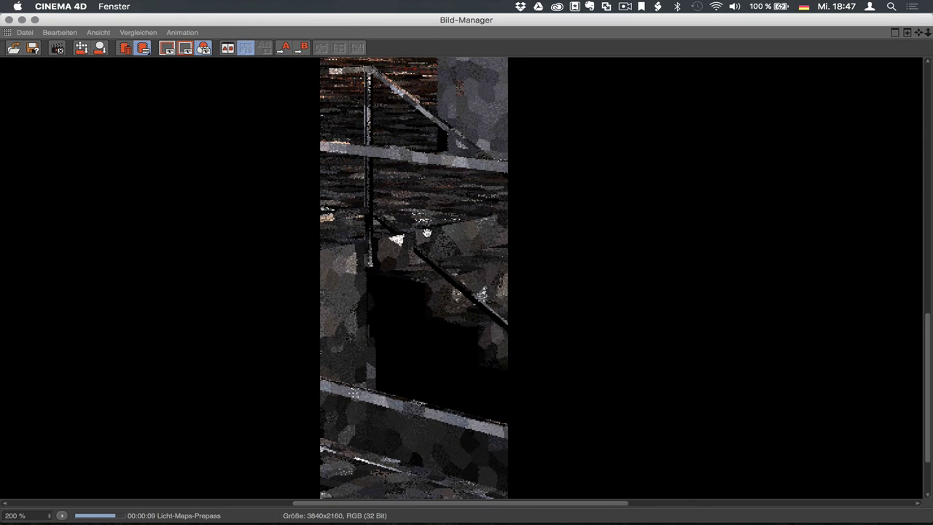
scroll(434, 284, down, 5)
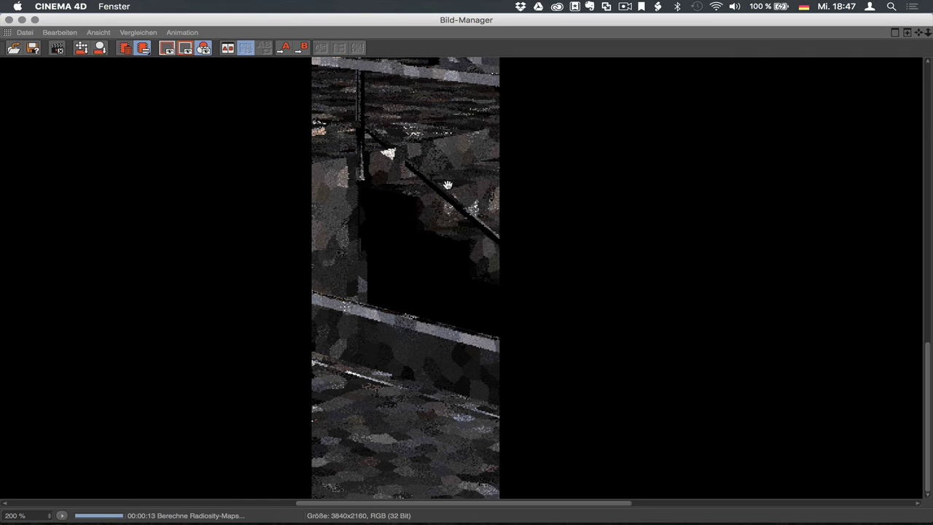
scroll(443, 175, up, 9)
scroll(416, 234, up, 2)
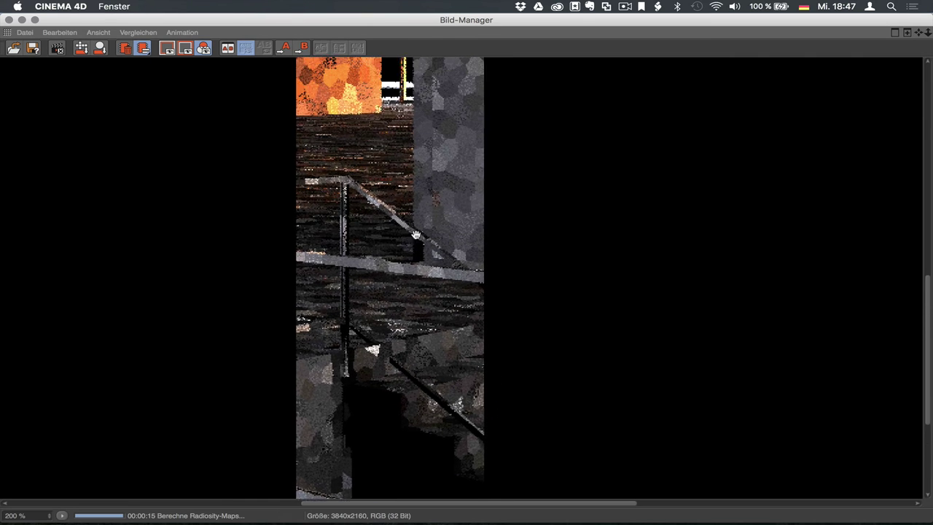
scroll(416, 235, up, 4)
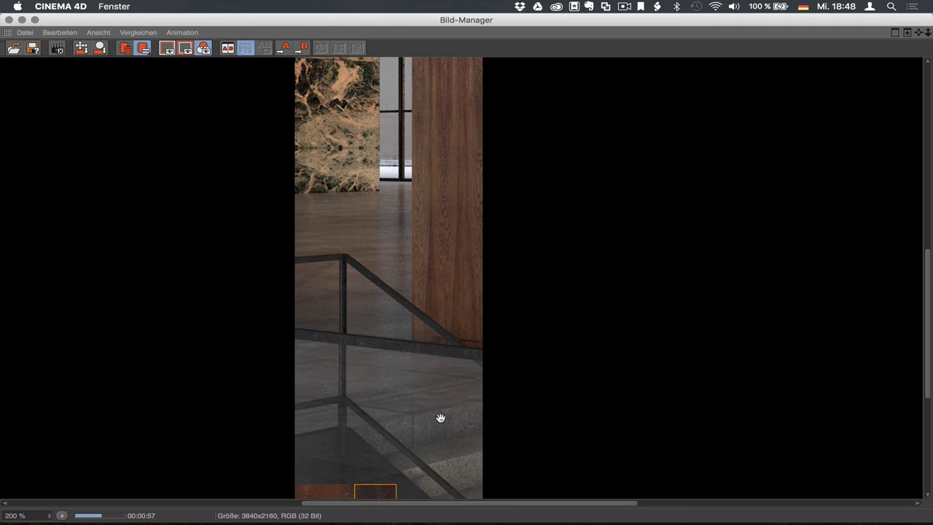
Pan and zoom around the finished render in the Picture Viewer.
drag(423, 142, 419, 199)
scroll(411, 263, down, 1)
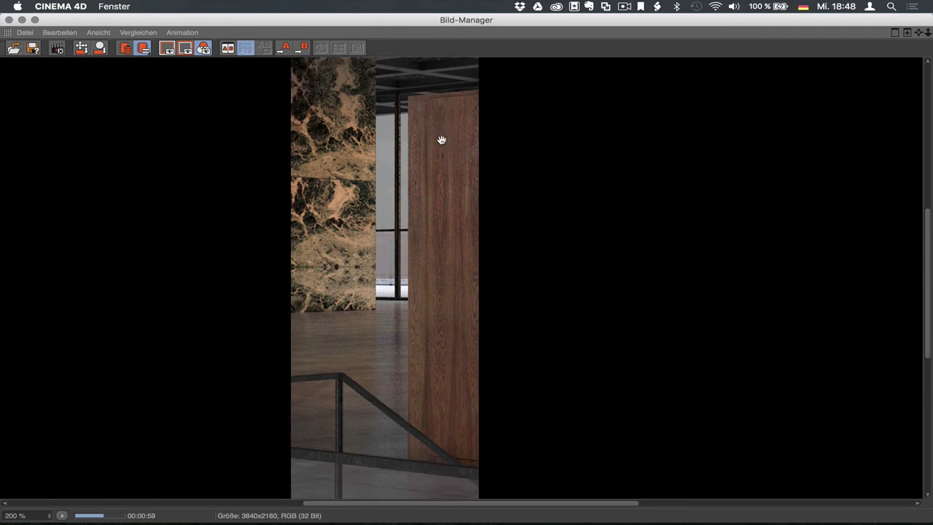
scroll(416, 240, down, 5)
scroll(420, 215, down, 4)
scroll(411, 273, down, 2)
scroll(384, 194, down, 3)
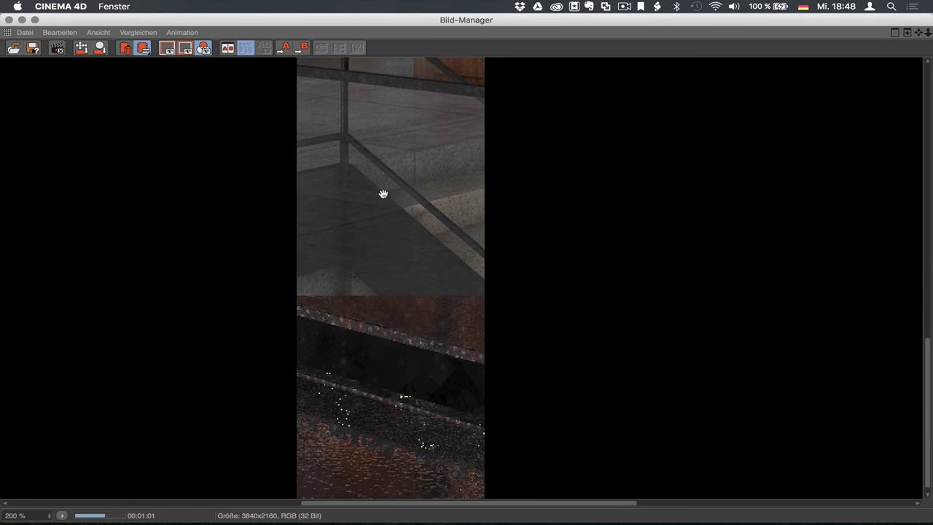
scroll(387, 204, down, 1)
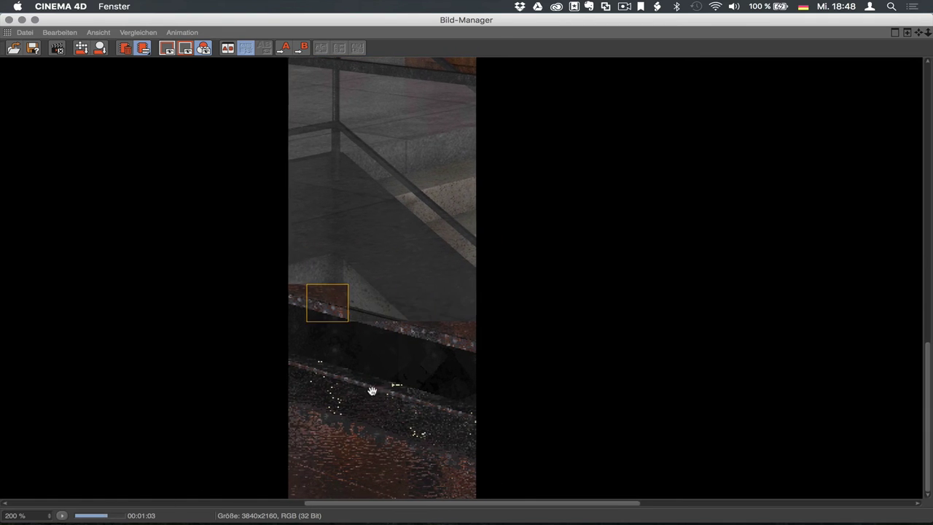
drag(370, 389, 358, 325)
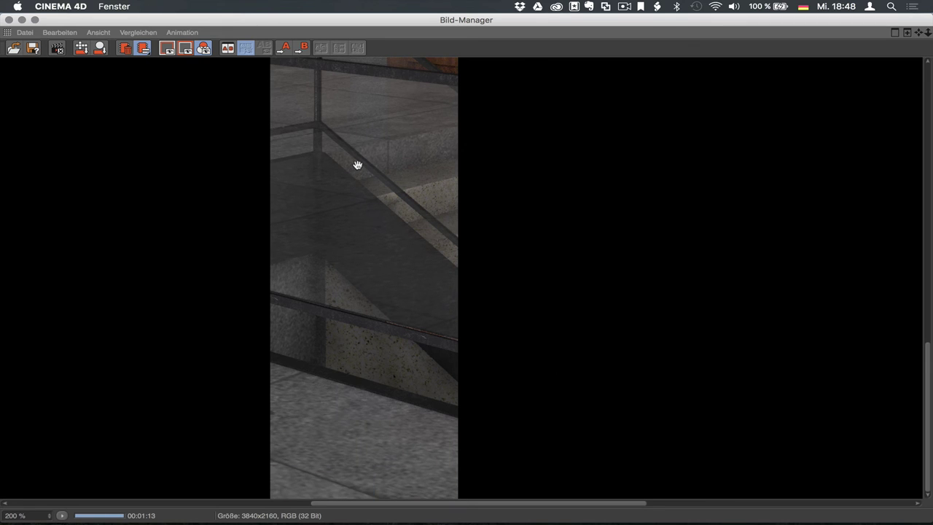
Bring the coffered ceiling into view for inspection, then open the render settings.
scroll(353, 219, up, 3)
scroll(361, 237, up, 2)
scroll(361, 237, up, 3)
scroll(371, 252, up, 3)
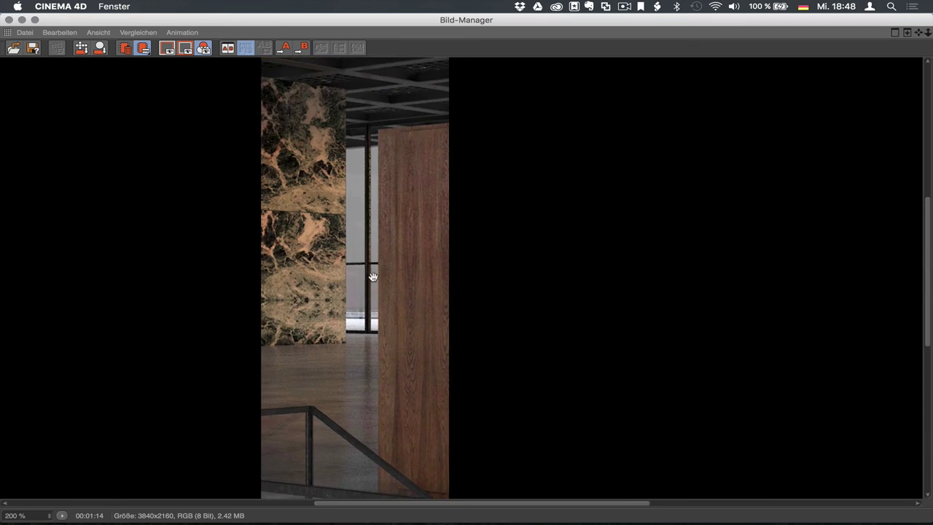
scroll(378, 306, up, 3)
scroll(384, 306, up, 3)
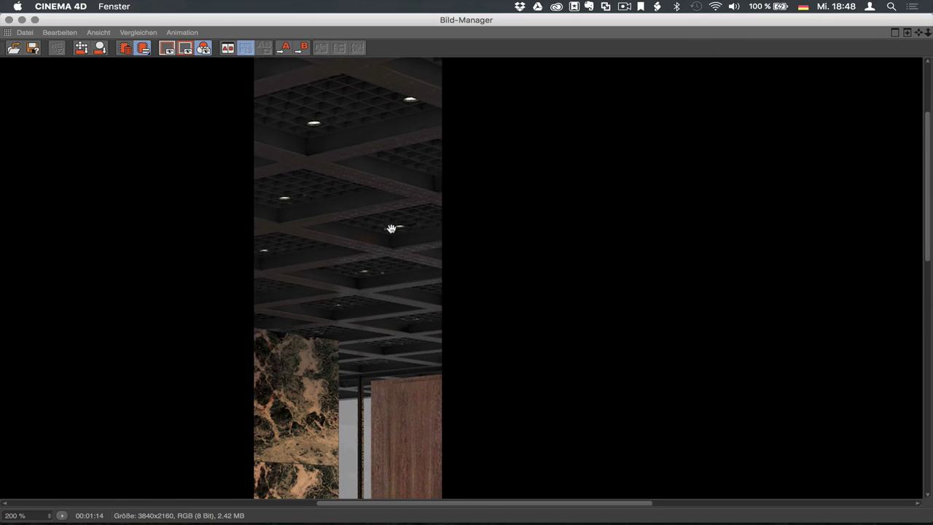
scroll(388, 248, up, 2)
scroll(388, 280, up, 1)
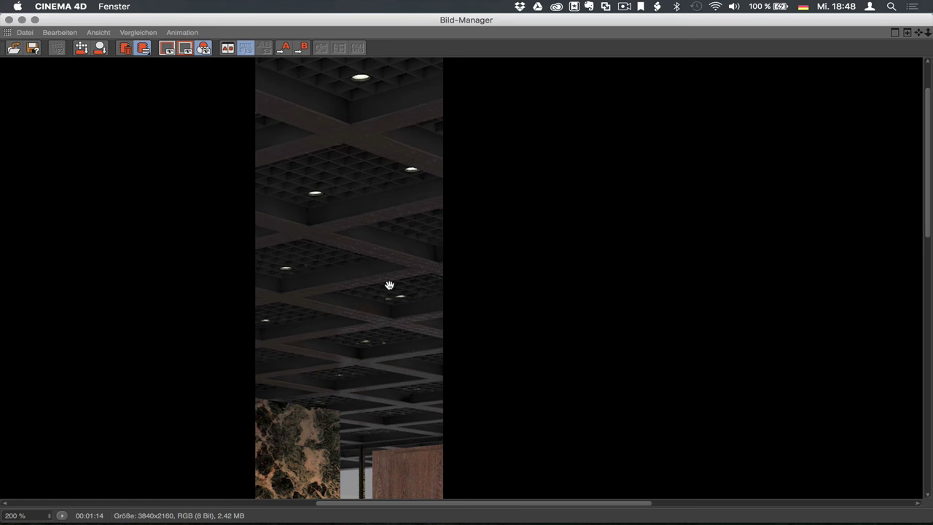
drag(389, 285, 395, 247)
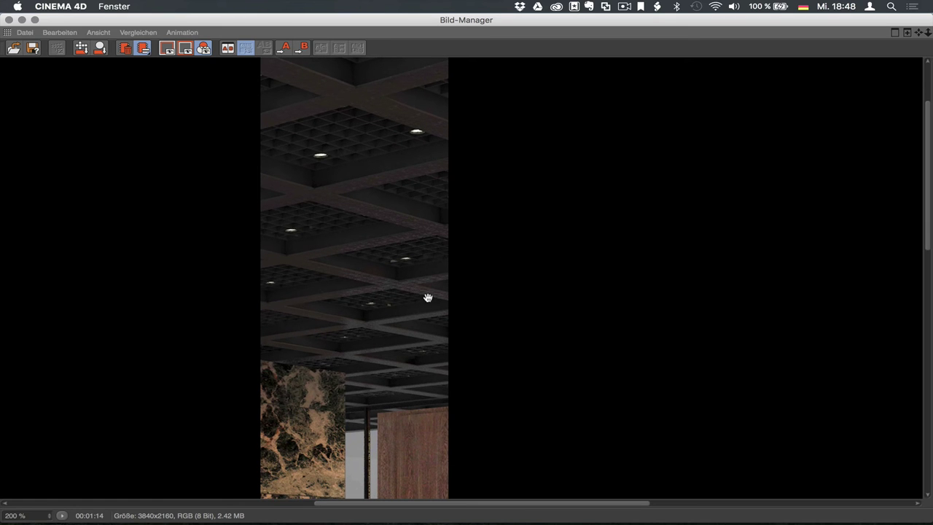
drag(389, 285, 381, 385)
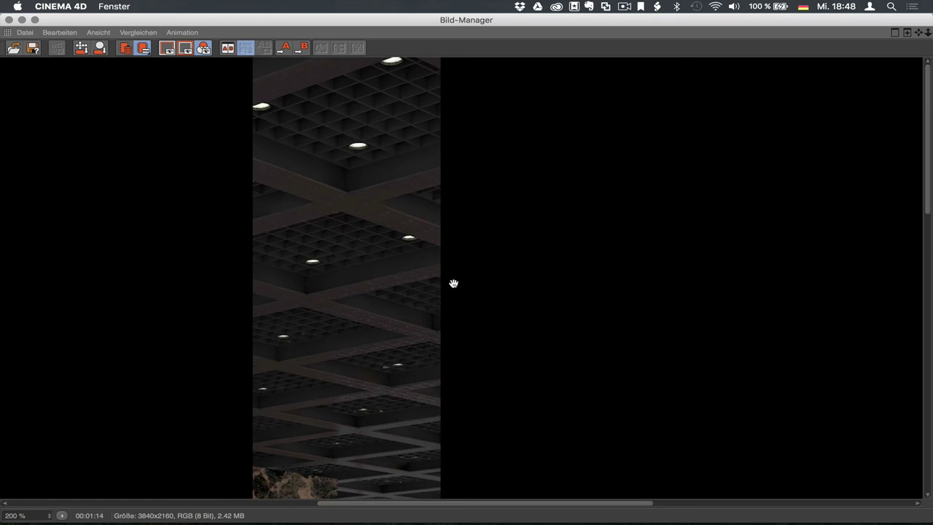
key(super+b)
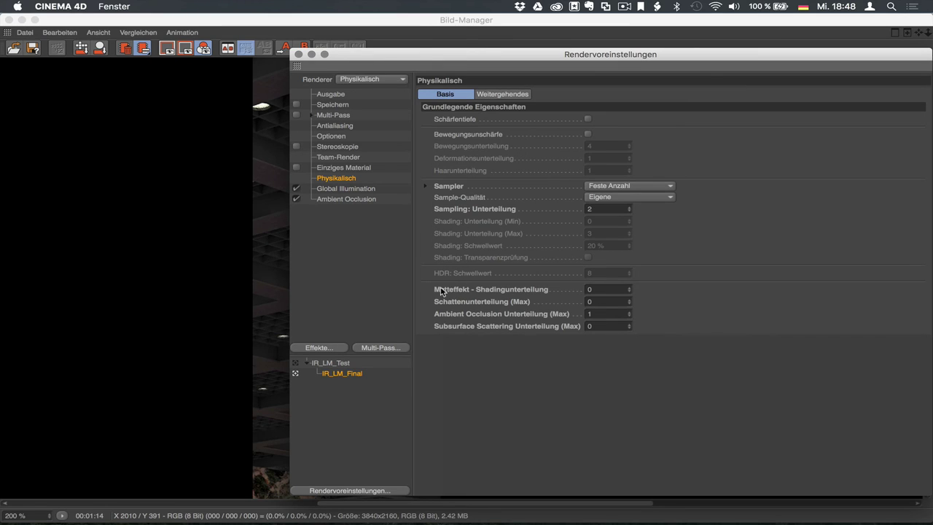
Compare the IR_LM_Test and IR_LM_Final presets, keep IR_LM_Final active, and close the settings.
click(337, 363)
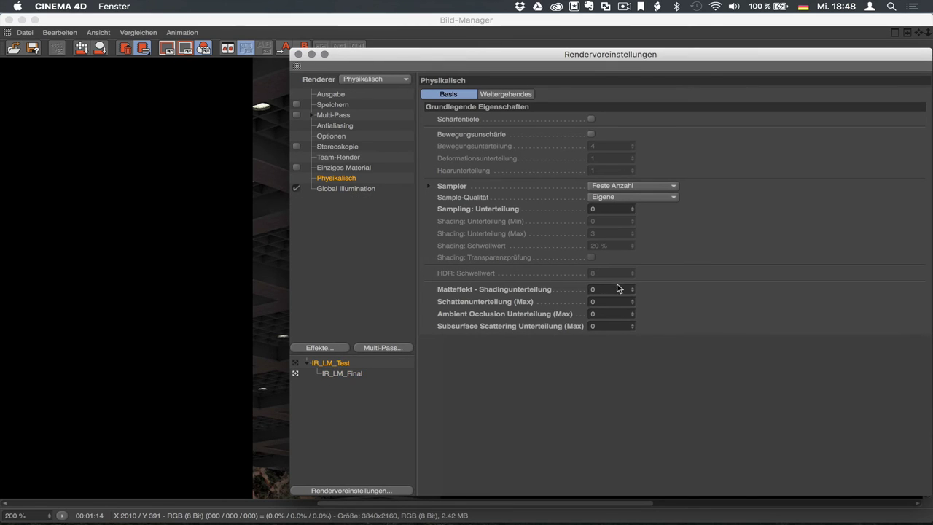
click(349, 374)
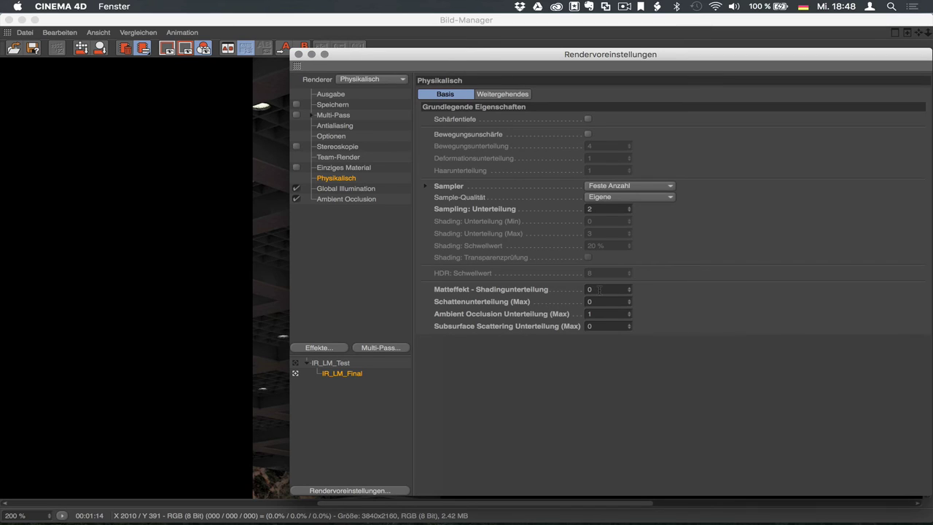
click(298, 54)
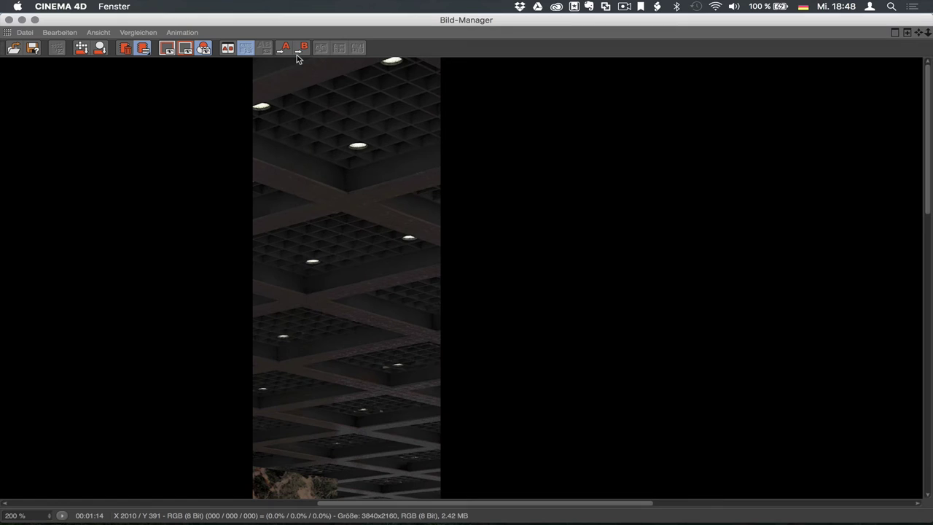
Back in the scene, show Metall_NG's Reflectance settings in an enlarged attribute panel.
click(19, 20)
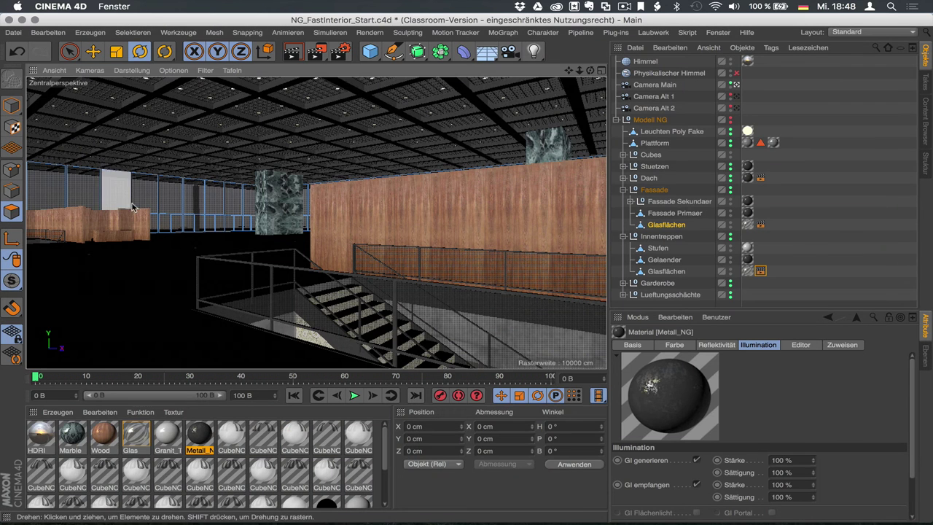
click(717, 345)
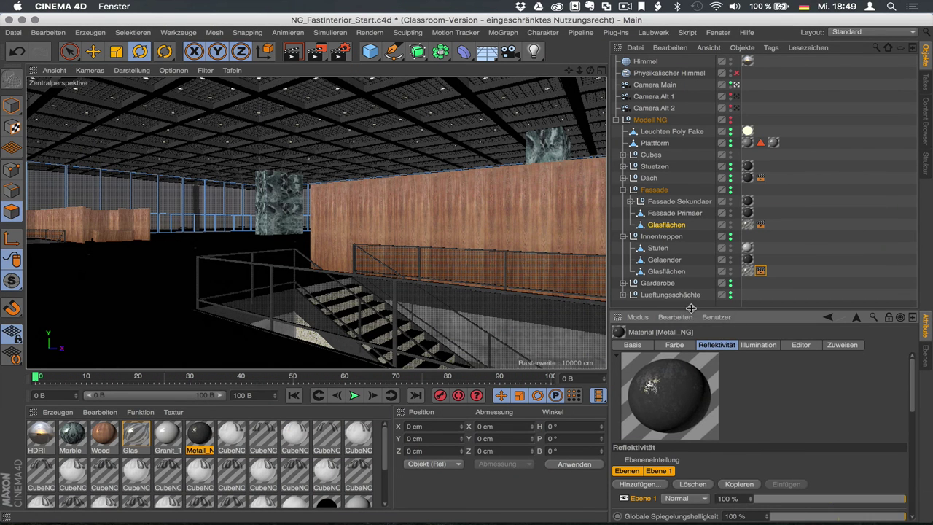
drag(691, 308, 691, 116)
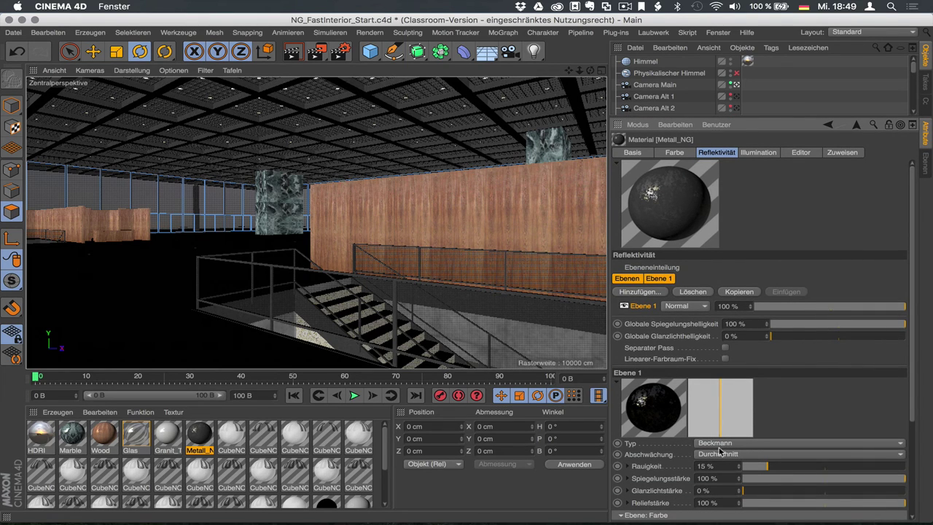
Try Metall_NG roughness at 0 %, restore it to 15 %, then open render settings.
click(718, 466)
text(0)
key(Return)
click(699, 468)
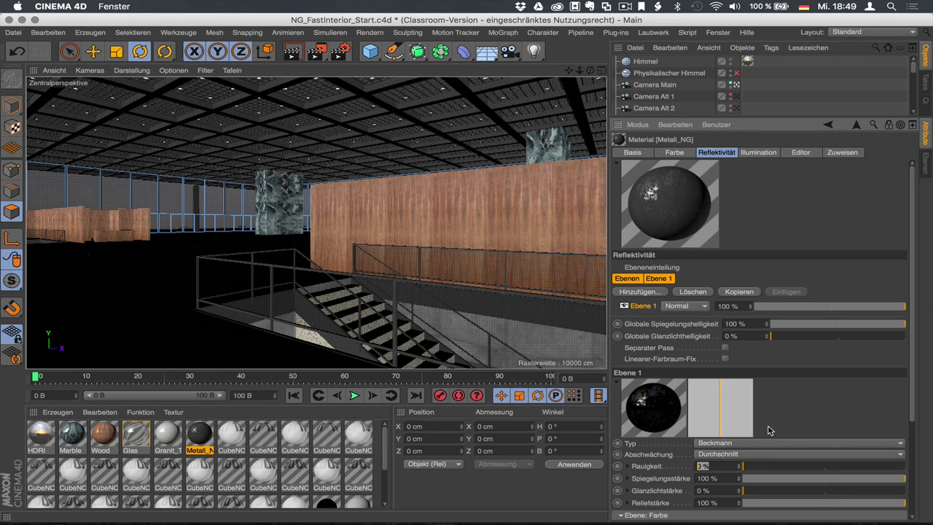
text(15)
key(Return)
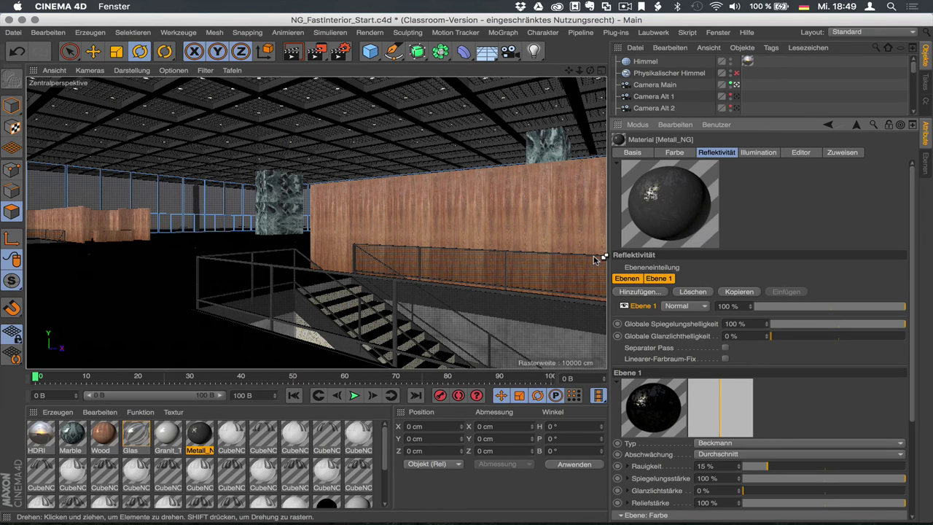
key(ctrl+b)
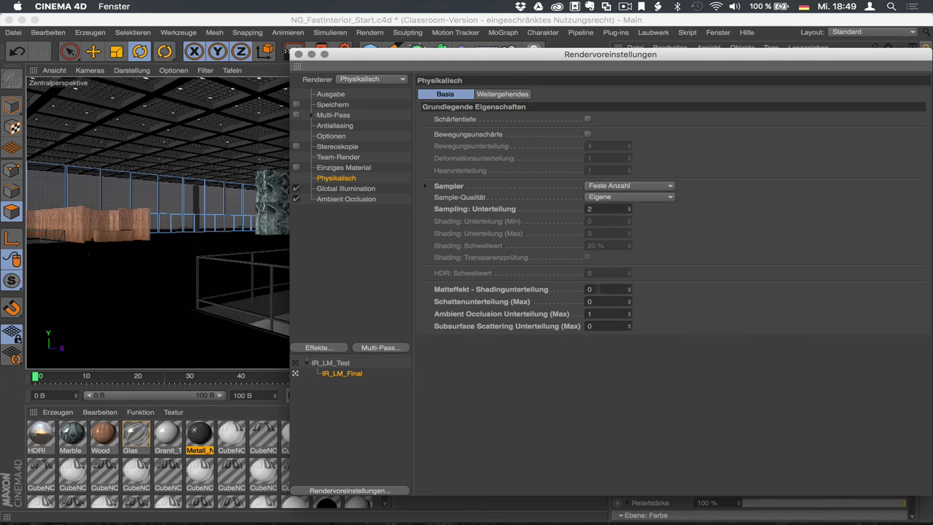
Set Matte Effect Shading and Shadow Subdivision (Max) to 1, then start a new render.
text(1)
key(Return)
text(1)
key(Return)
key(shift+r)
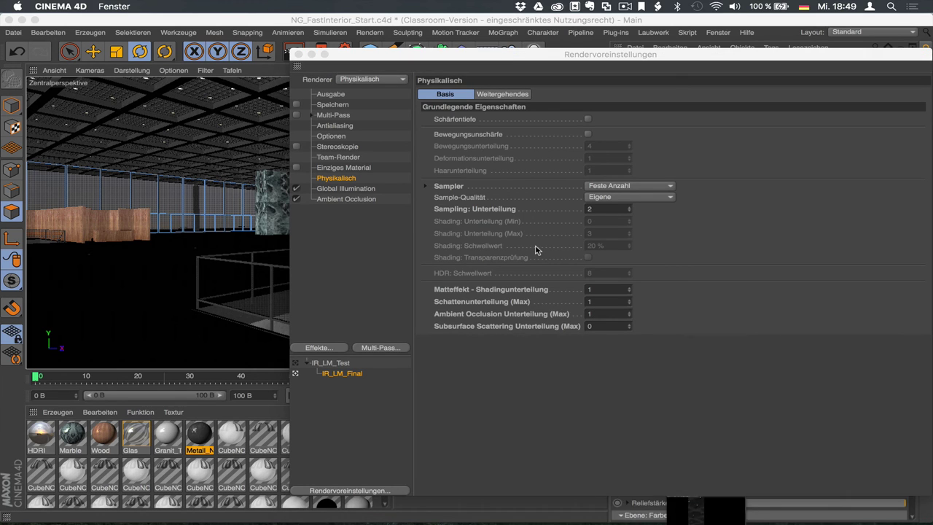
key(shift+r)
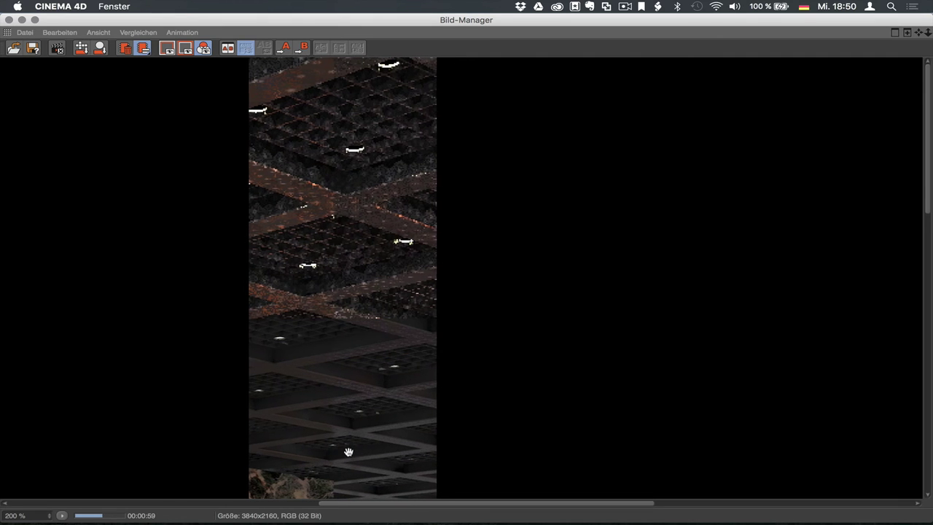
Nudge the render view to check the ceiling for noise, then open render settings.
drag(348, 451, 353, 451)
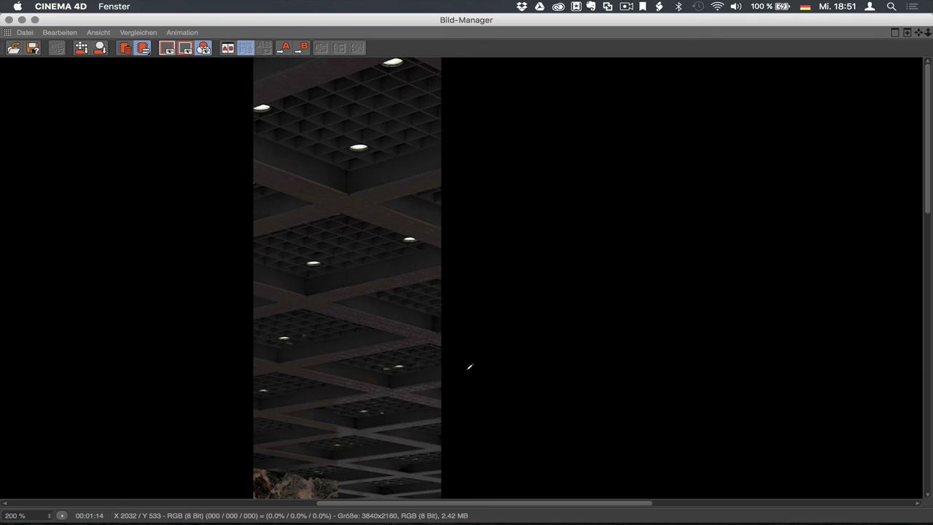
key(super+b)
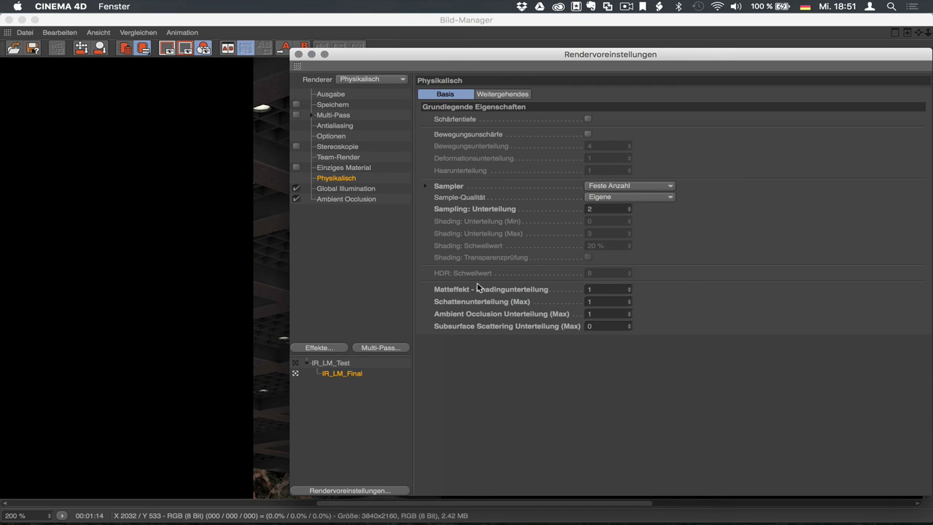
Save output as 32-bit OpenEXR with no compression, then return to the Physical page.
click(340, 105)
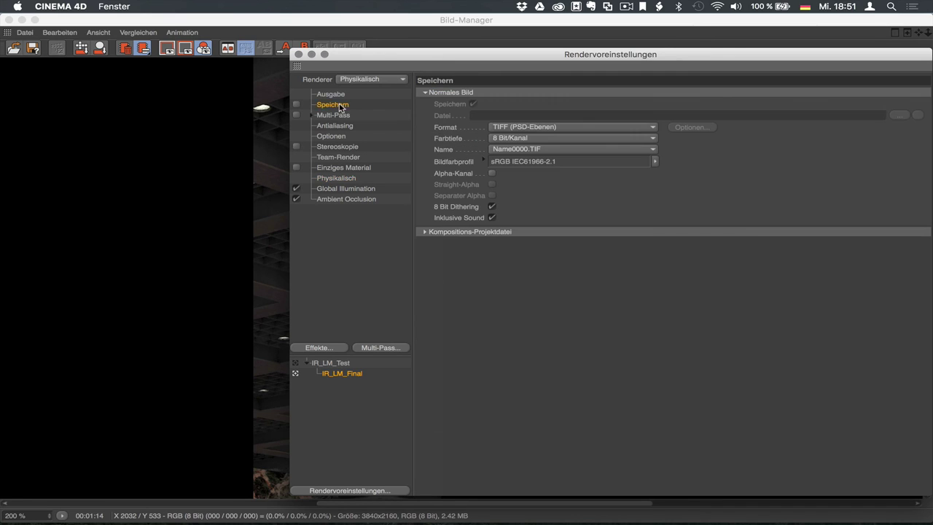
click(557, 128)
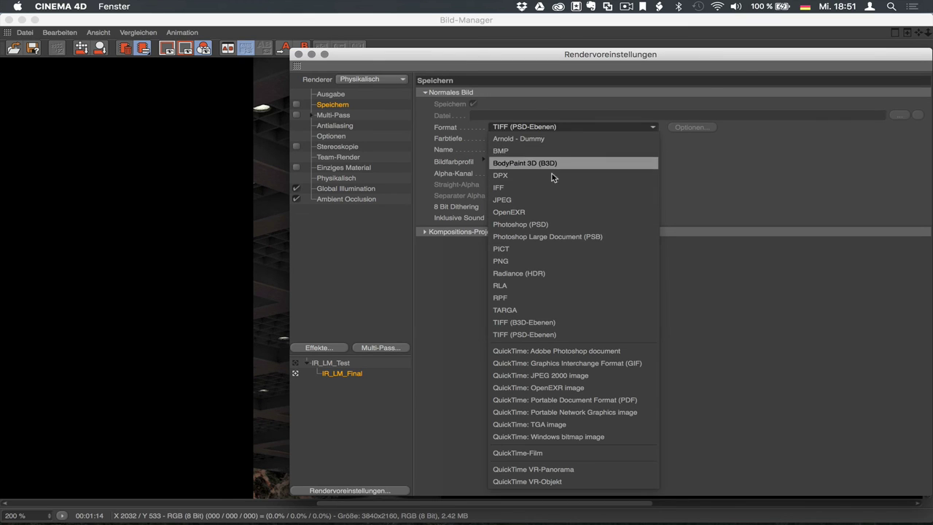
click(549, 212)
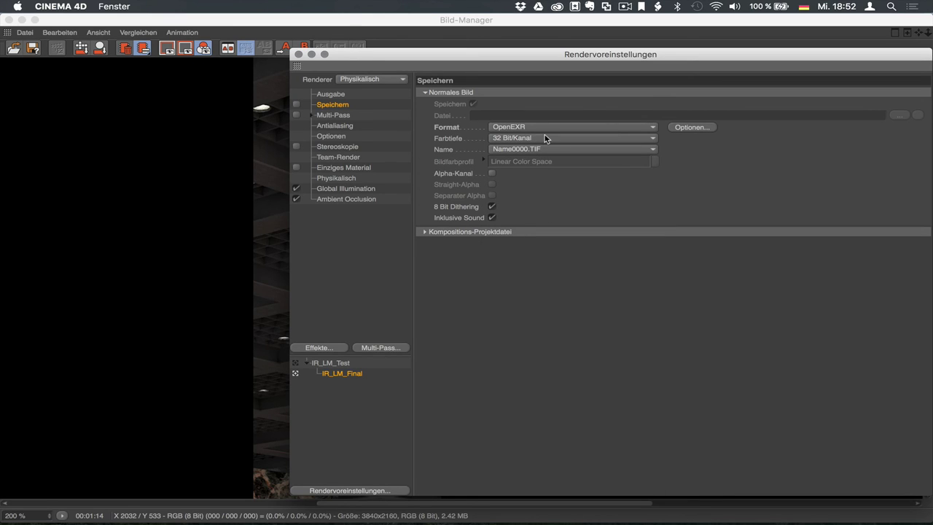
click(679, 128)
click(658, 125)
click(648, 132)
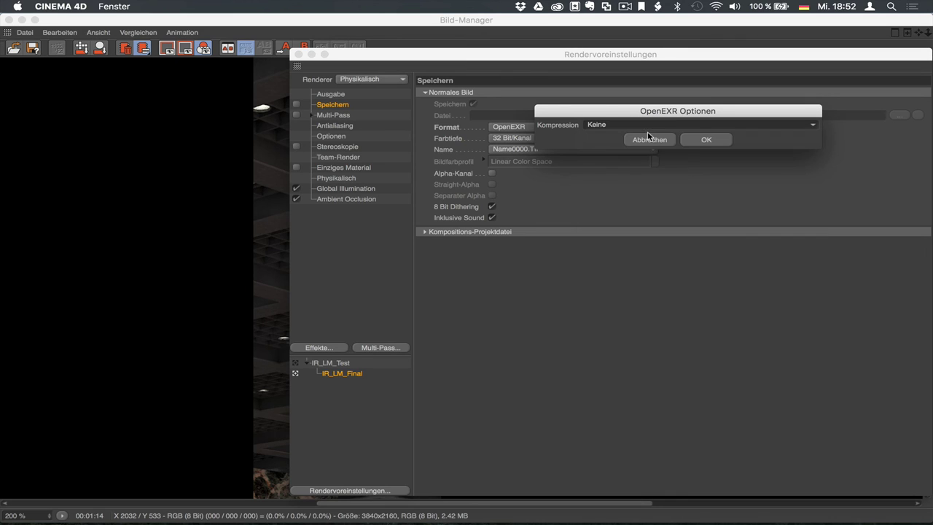
click(697, 140)
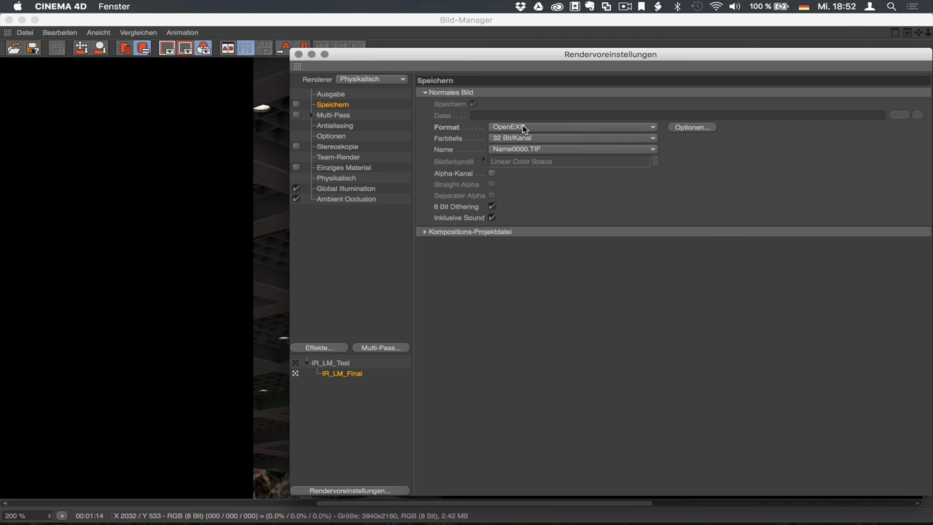
click(340, 180)
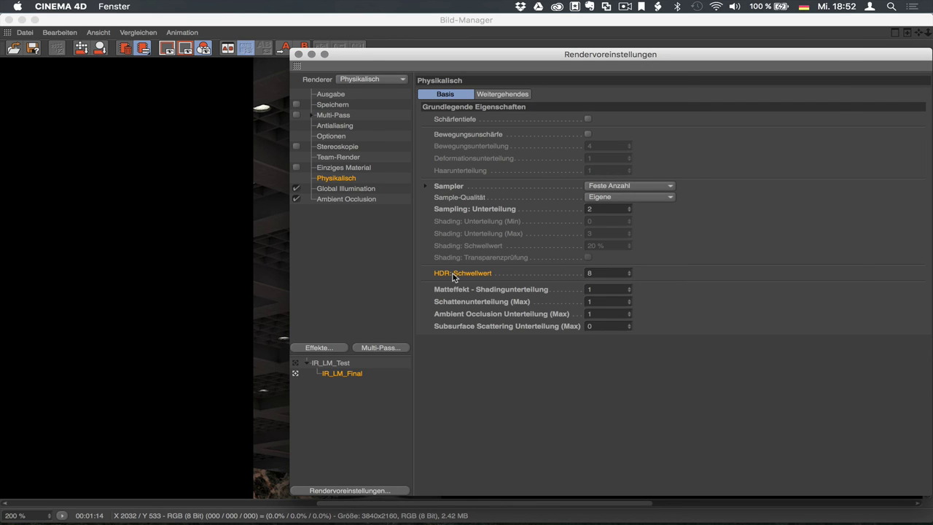
Set the physical renderer's HDR: Schwellwert to 2 and re-render the hall with Shift+R.
key(super+F1)
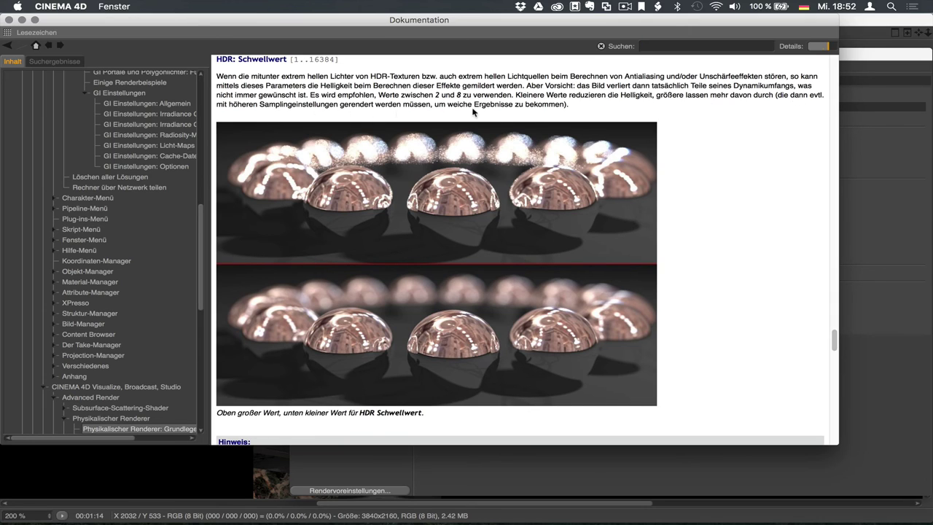
click(9, 20)
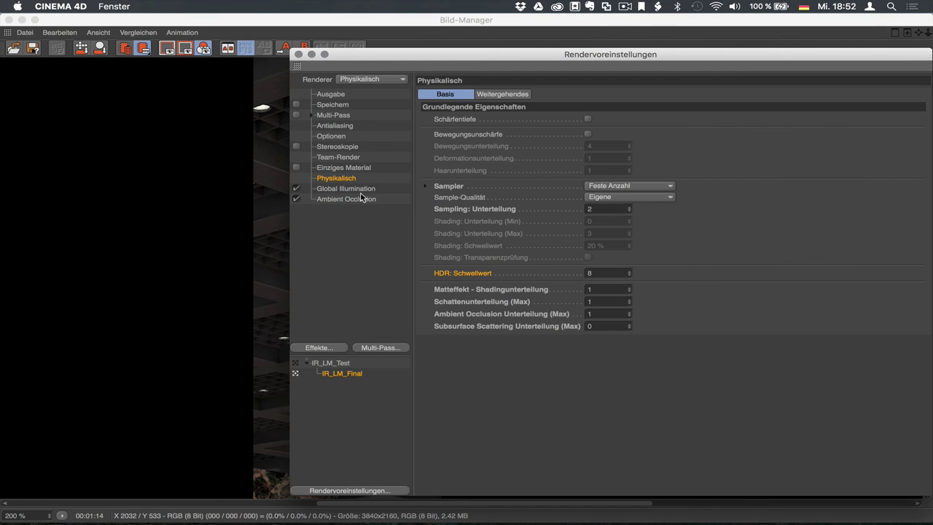
double_click(599, 272)
text(32)
key(Return)
key(shift+r)
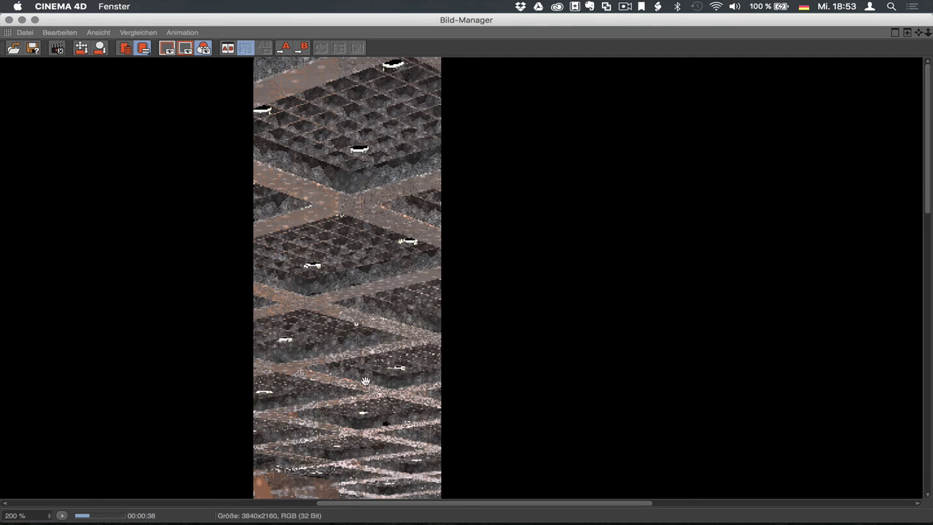
Flip between the in-progress threshold-2 render and the previous clean render.
scroll(323, 406, down, 3)
scroll(342, 386, down, 3)
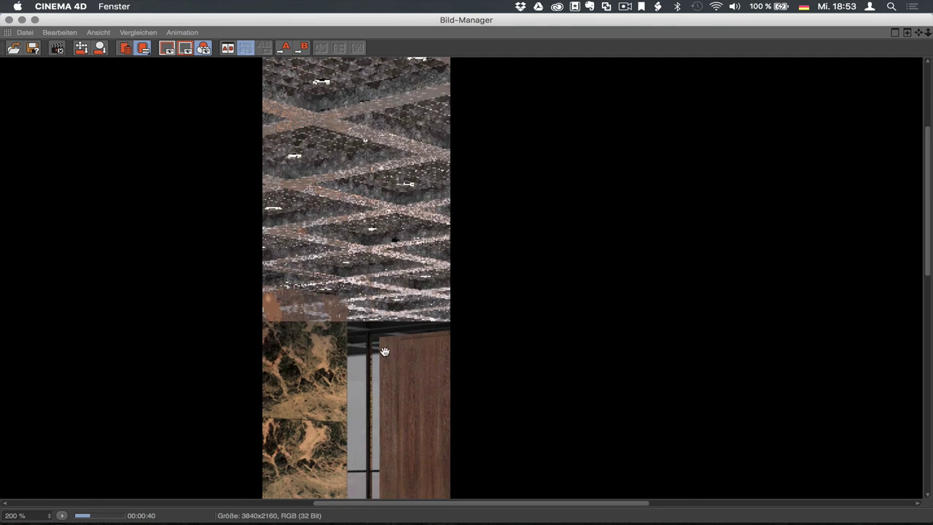
key(Down)
key(Up)
key(Down)
key(Up)
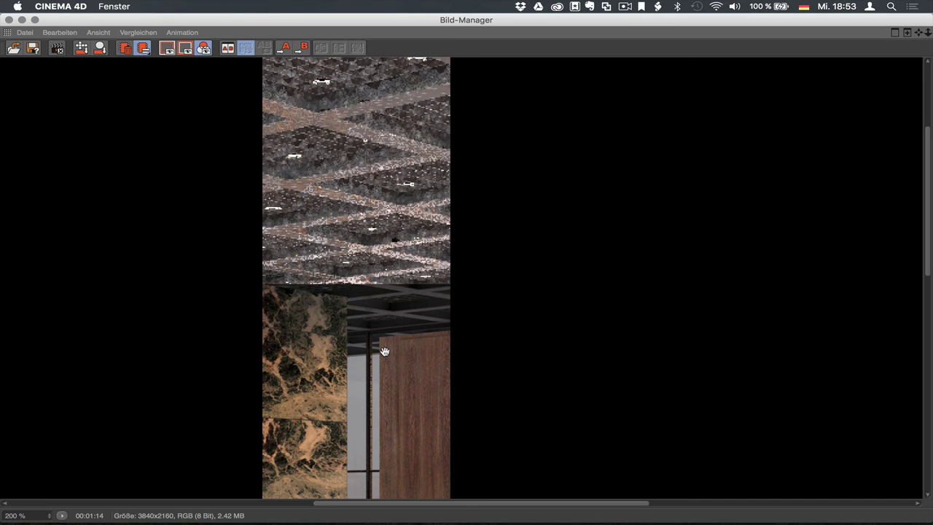
key(Down)
key(Up)
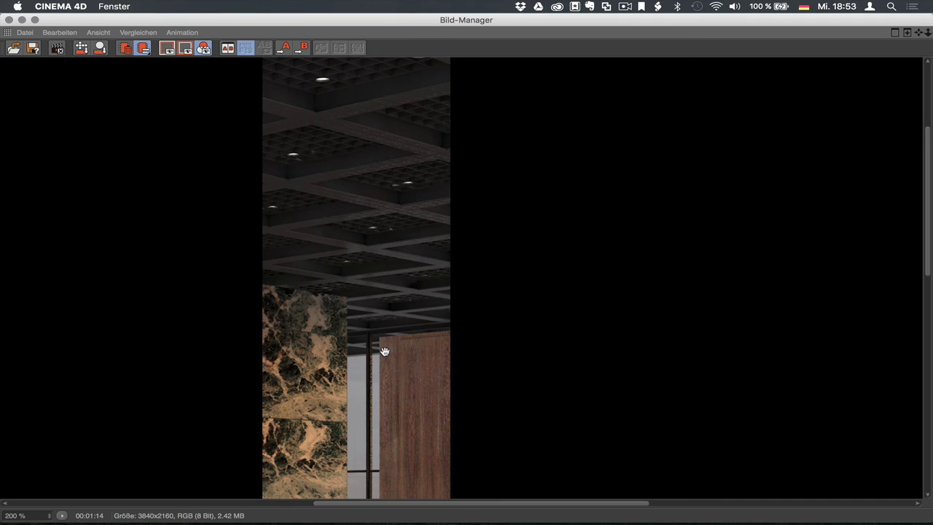
key(Down)
key(Up)
key(Down)
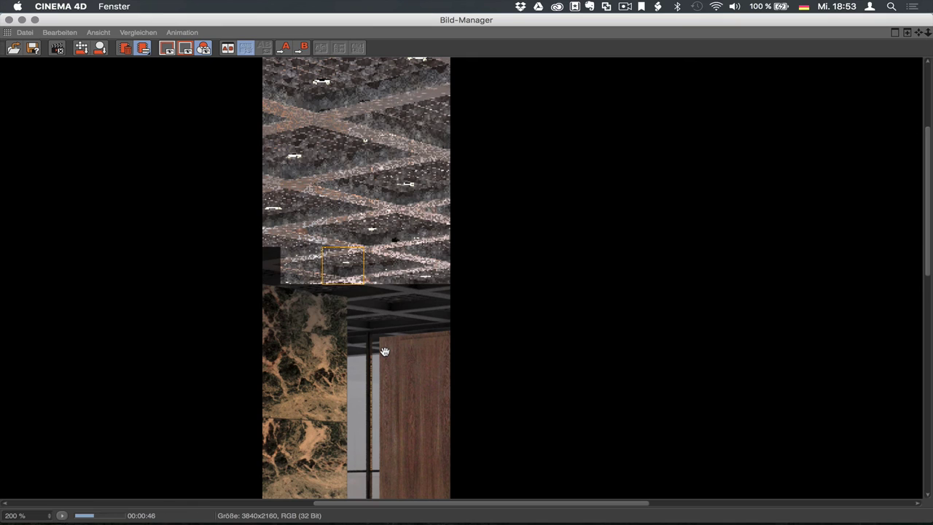
key(Up)
key(Down)
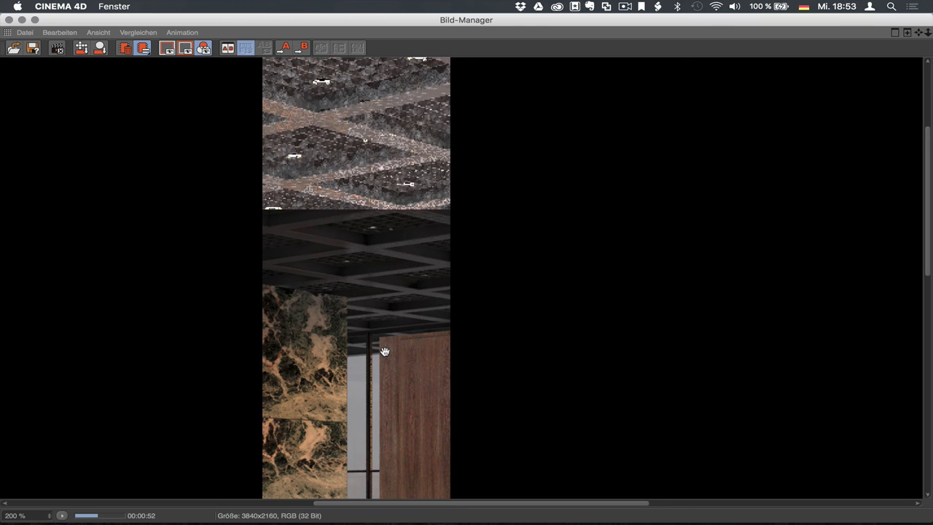
key(Up)
key(Down)
Keep comparing the two renders until done, then reopen Render Settings on the Physical page.
key(Up)
key(Down)
key(Up)
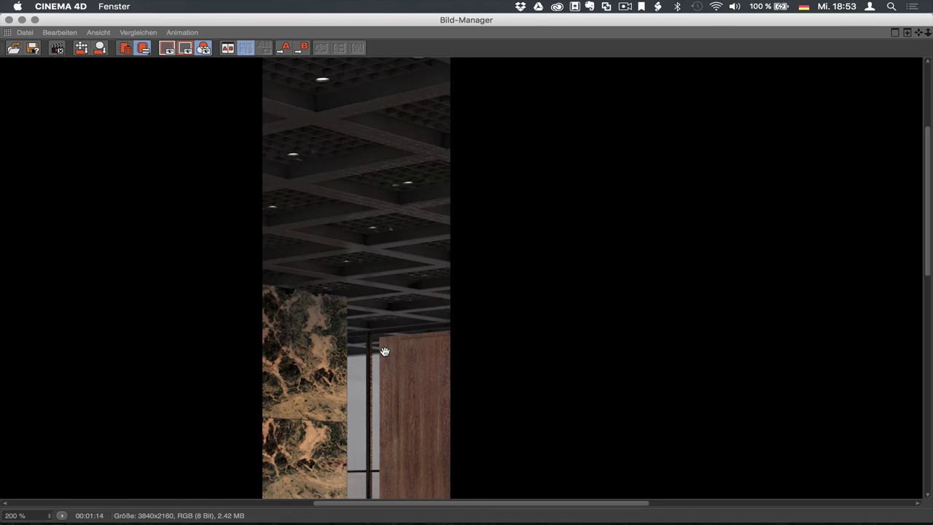
key(Down)
key(Up)
key(Down)
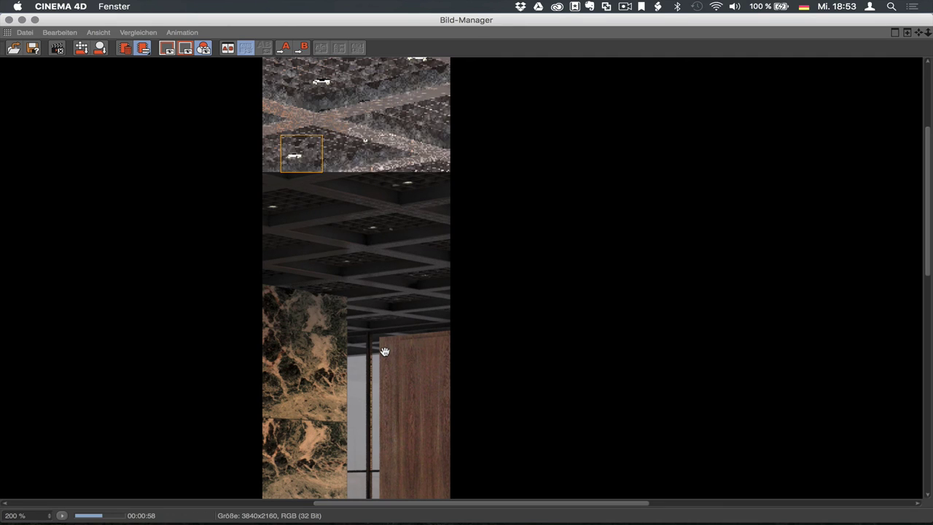
key(Up)
key(Down)
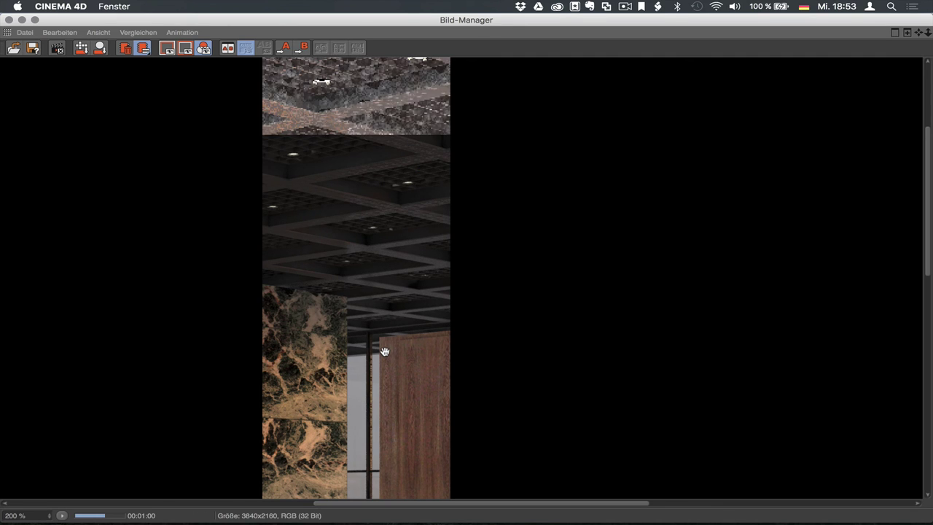
key(Up)
key(Down)
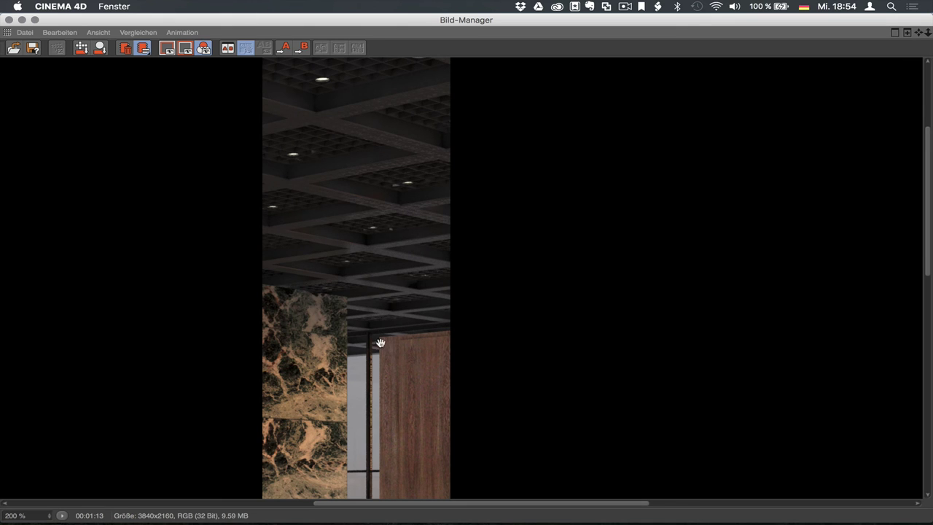
key(super+b)
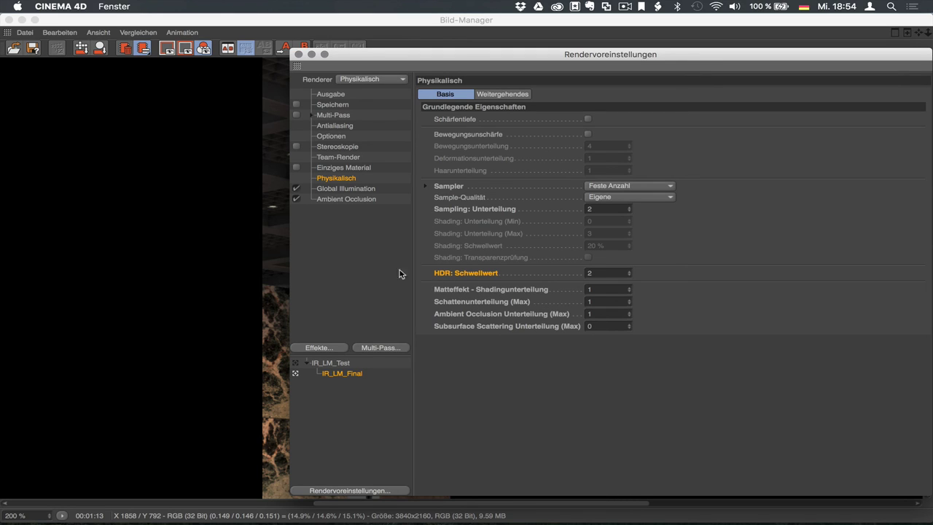
Review the Global Illumination, Ambient Occlusion and Physical pages, and toggle Bereichsrendern under Ausgabe.
click(344, 188)
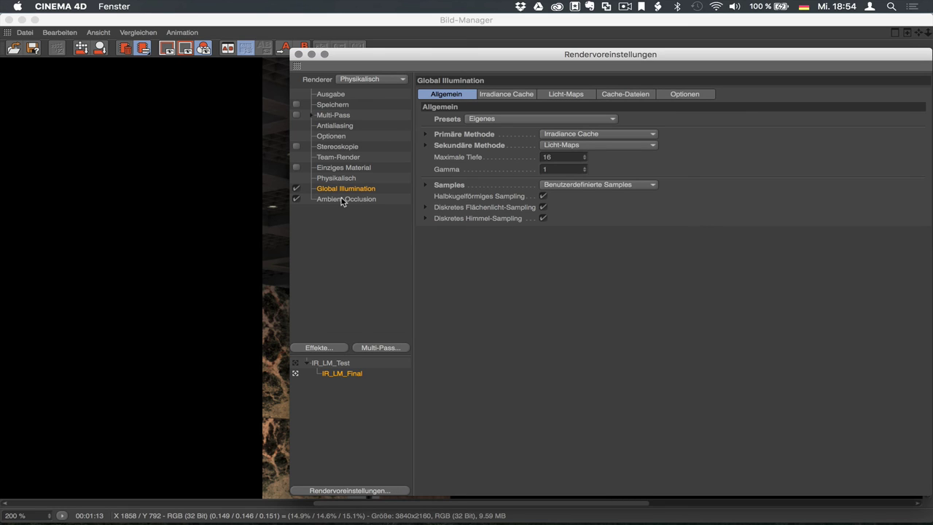
click(342, 200)
click(340, 178)
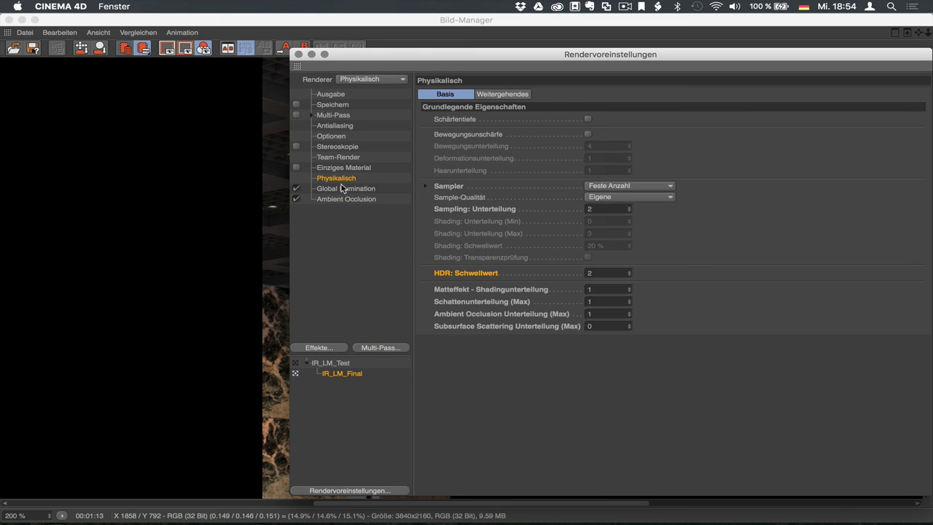
click(341, 188)
click(343, 199)
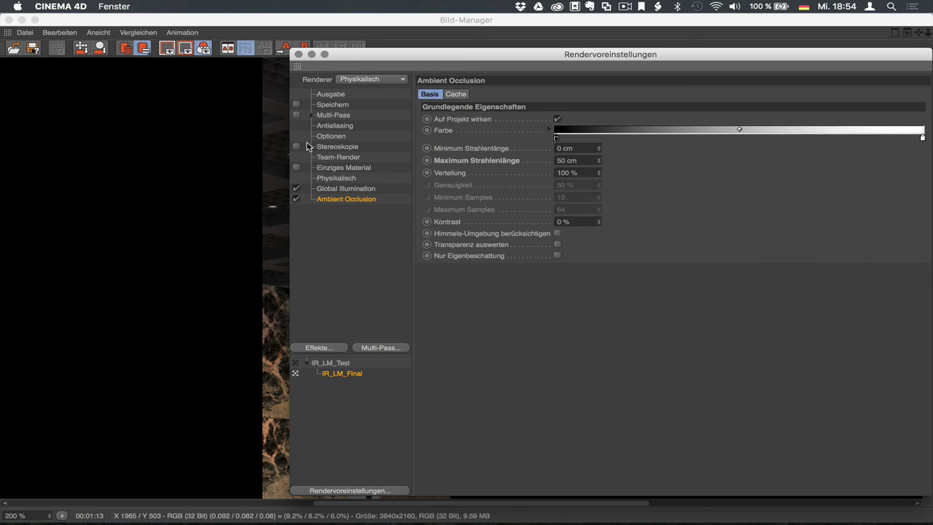
click(338, 94)
click(505, 163)
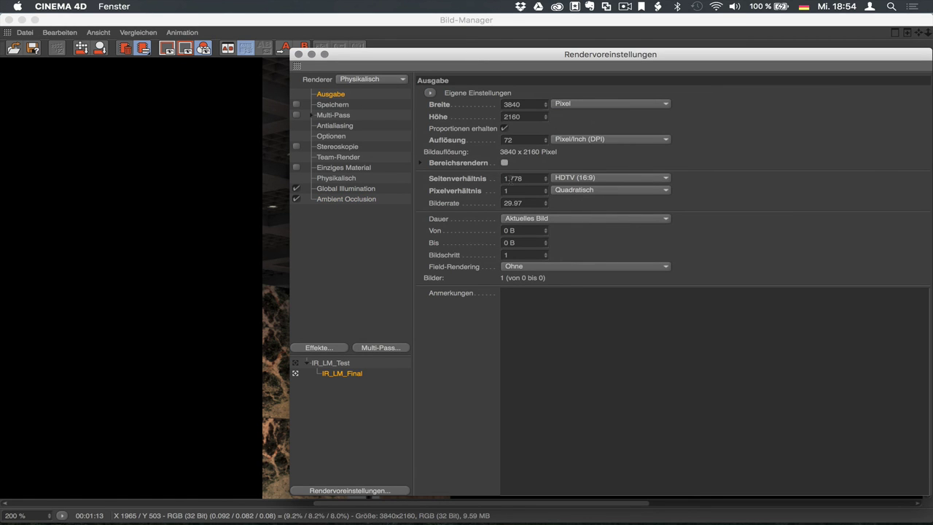
Close Render Settings and the Picture Viewer, and enlarge the object list to show Modell NG.
click(298, 54)
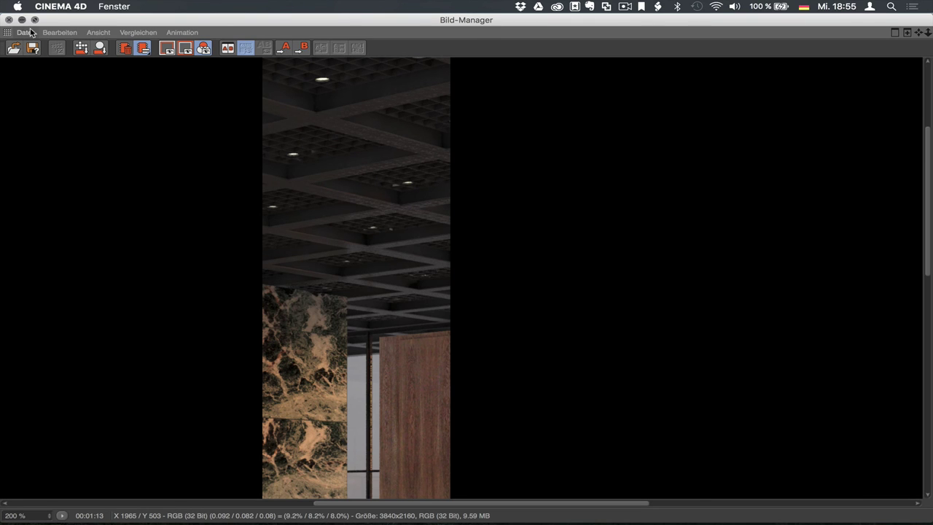
click(9, 20)
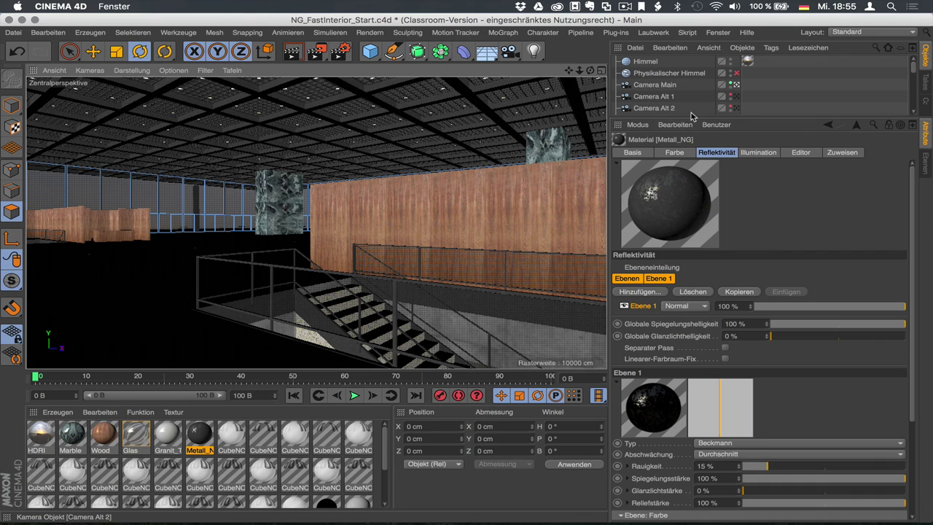
drag(688, 118, 689, 320)
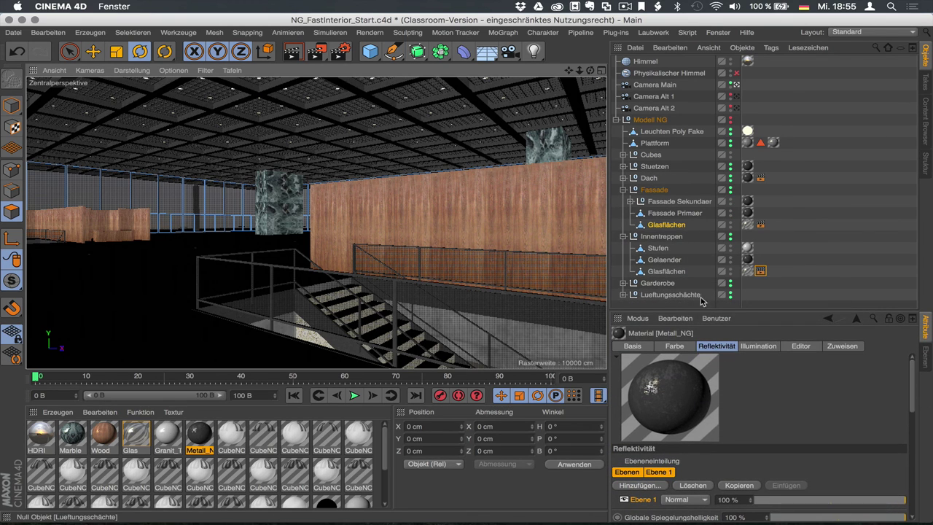
Collapse Innentreppen and Fassade, make the Cubes visible in the editor, and render again.
click(623, 237)
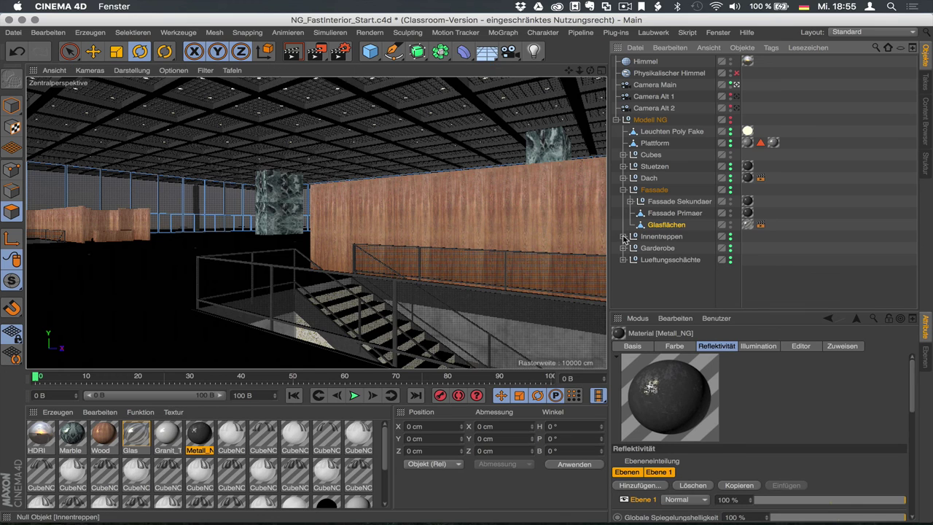
click(623, 190)
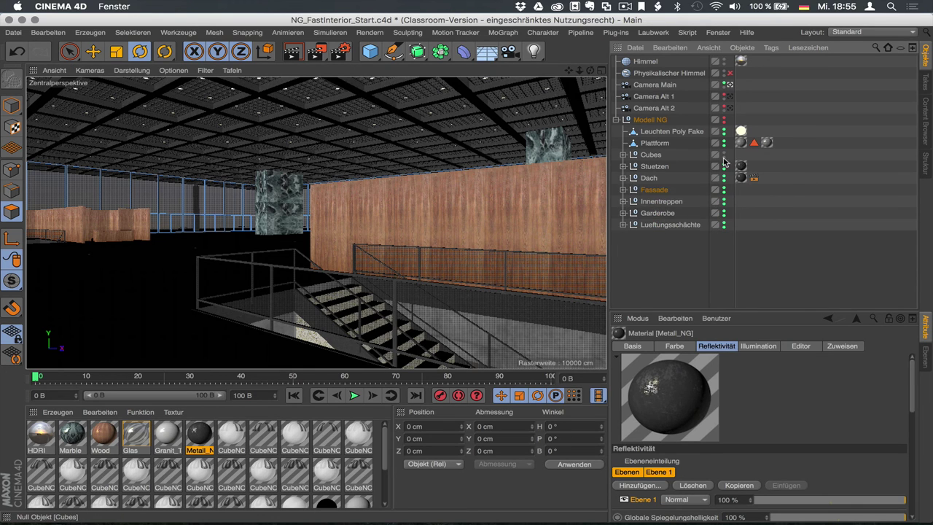
click(723, 155)
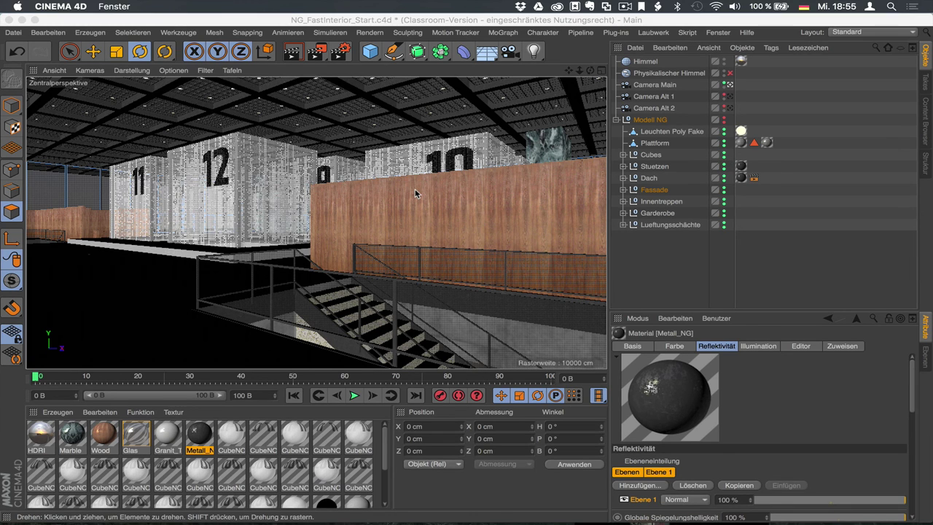
key(shift+r)
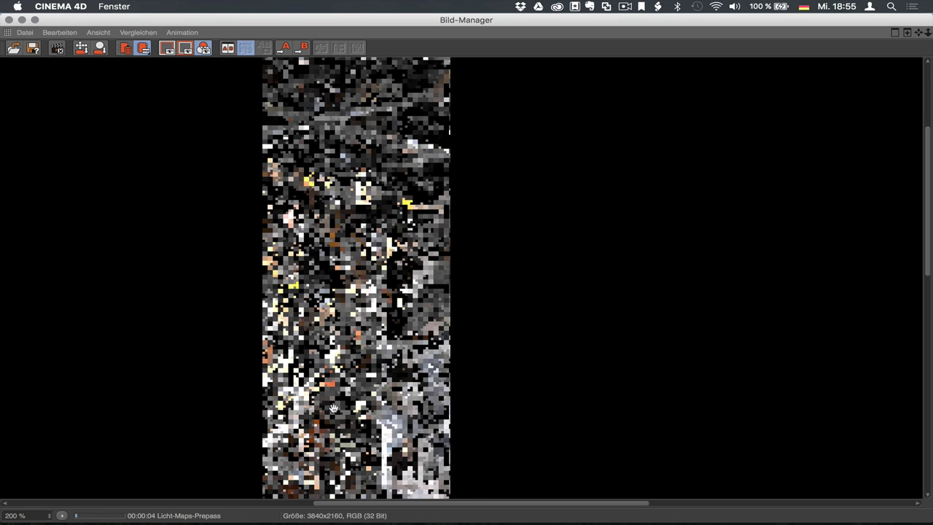
Pan and zoom the render to inspect the cube wall and wood panel until it finishes.
drag(357, 405, 388, 372)
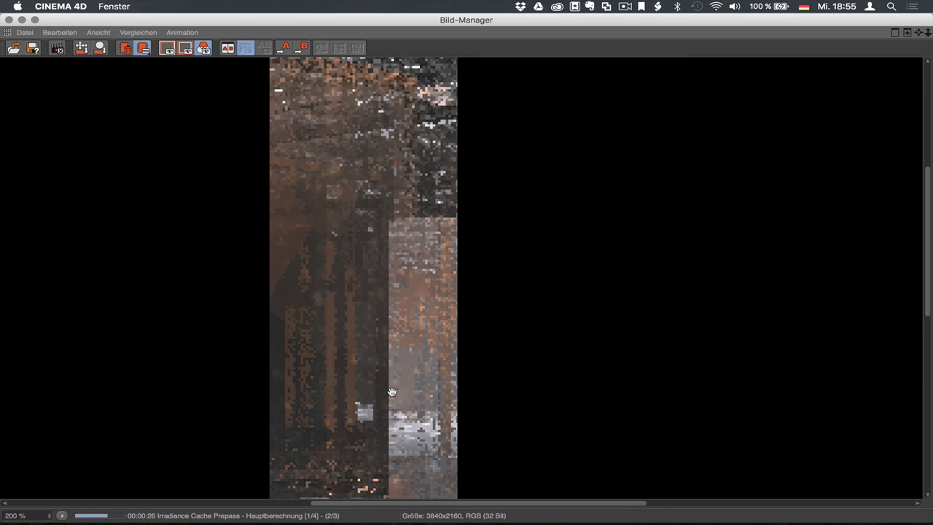
drag(393, 402, 396, 264)
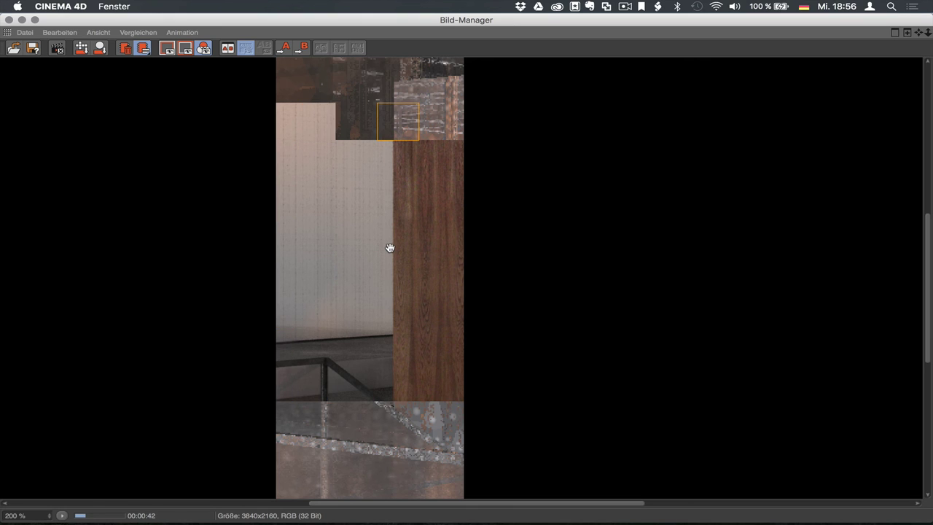
scroll(385, 219, up, 3)
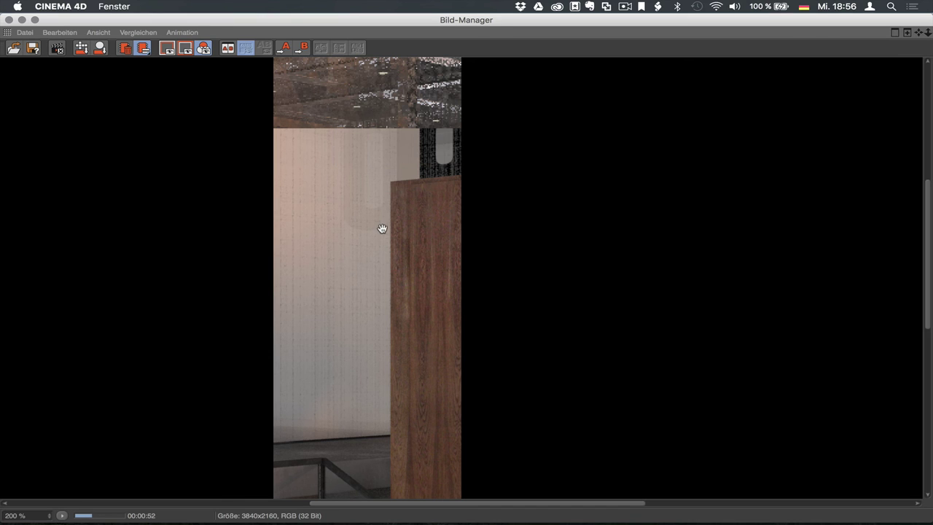
scroll(385, 219, up, 3)
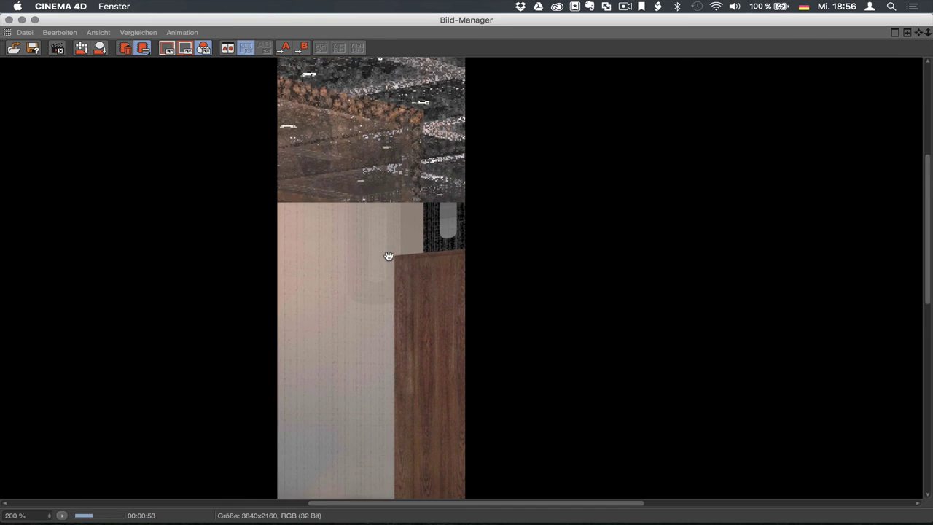
drag(389, 256, 386, 223)
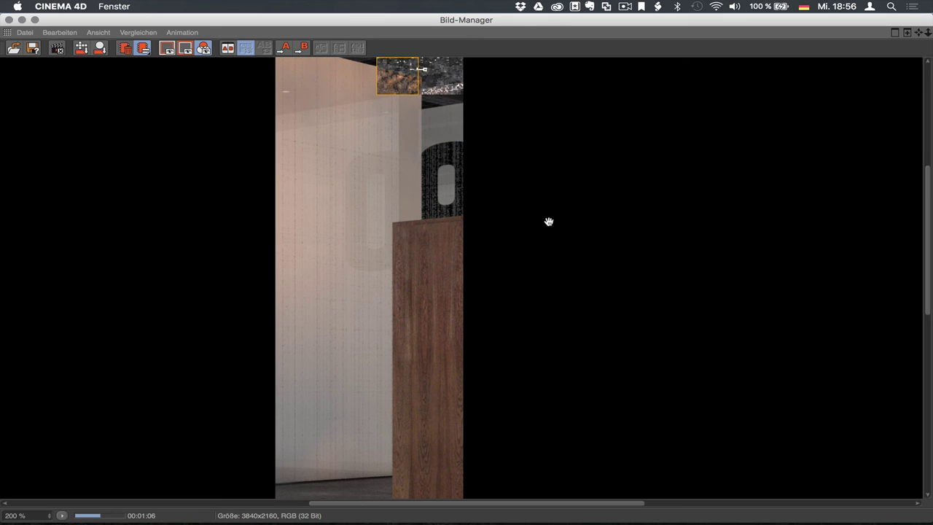
scroll(383, 254, up, 3)
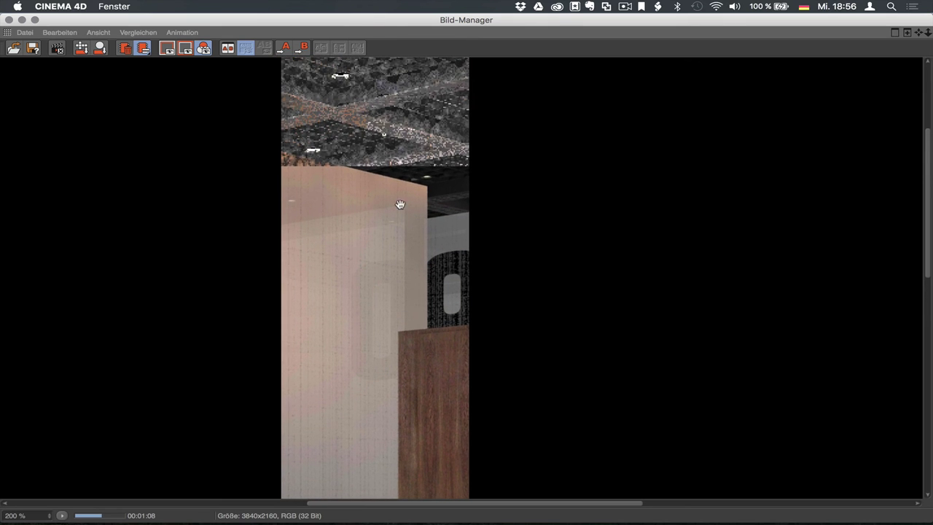
scroll(401, 211, up, 3)
scroll(405, 241, up, 2)
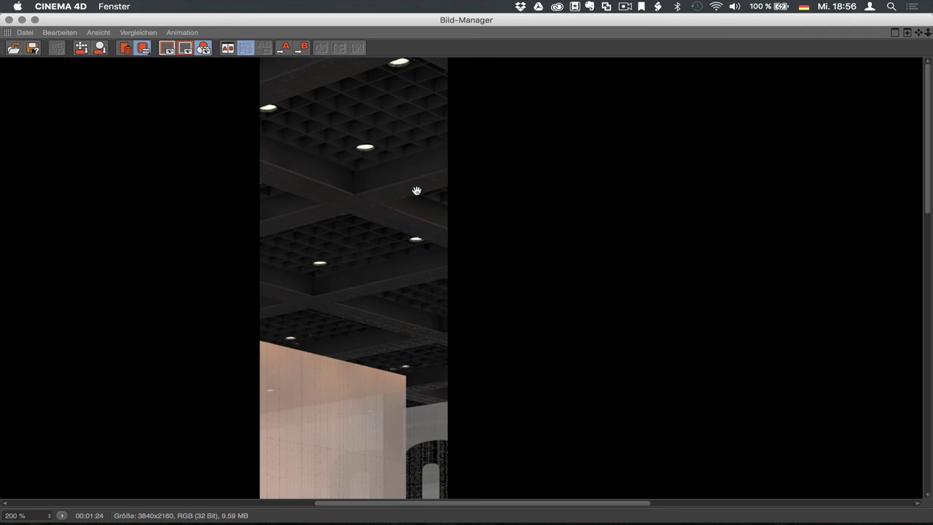
drag(377, 313, 375, 167)
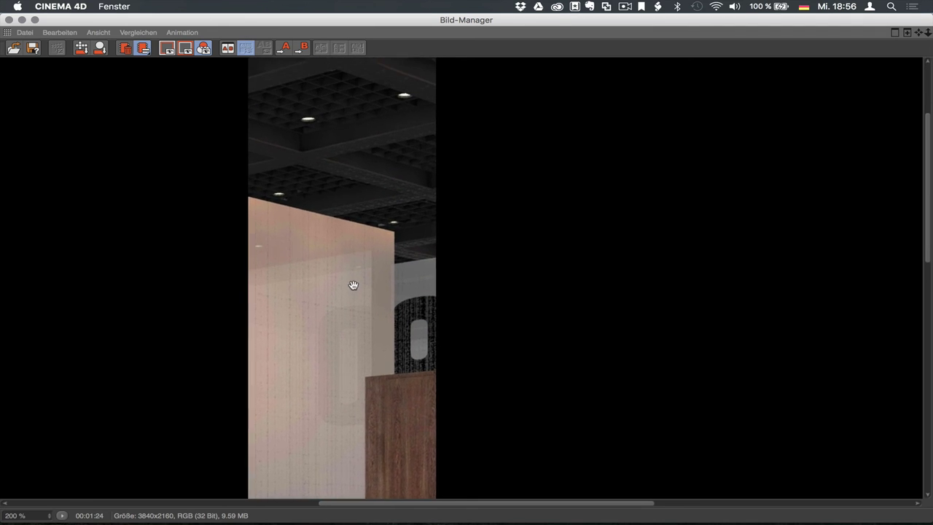
drag(353, 285, 351, 294)
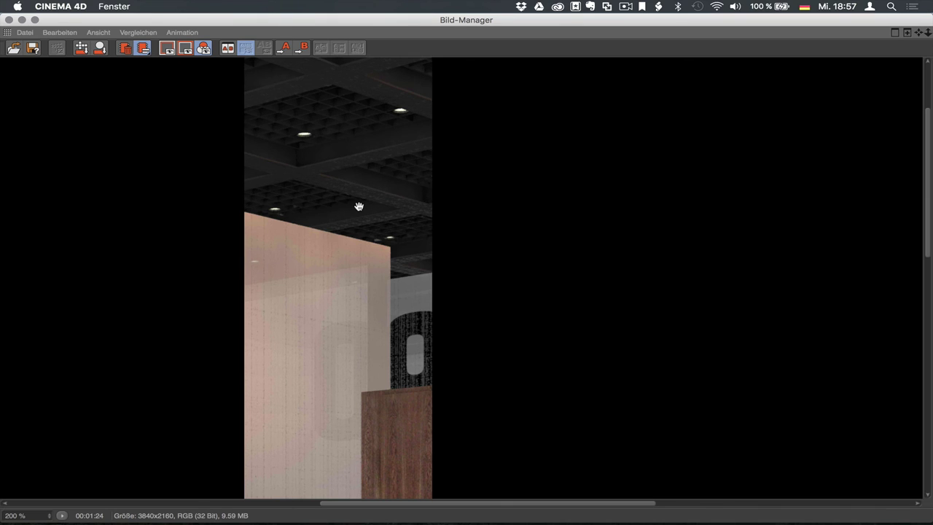
scroll(340, 292, down, 3)
scroll(350, 202, down, 3)
scroll(359, 224, down, 2)
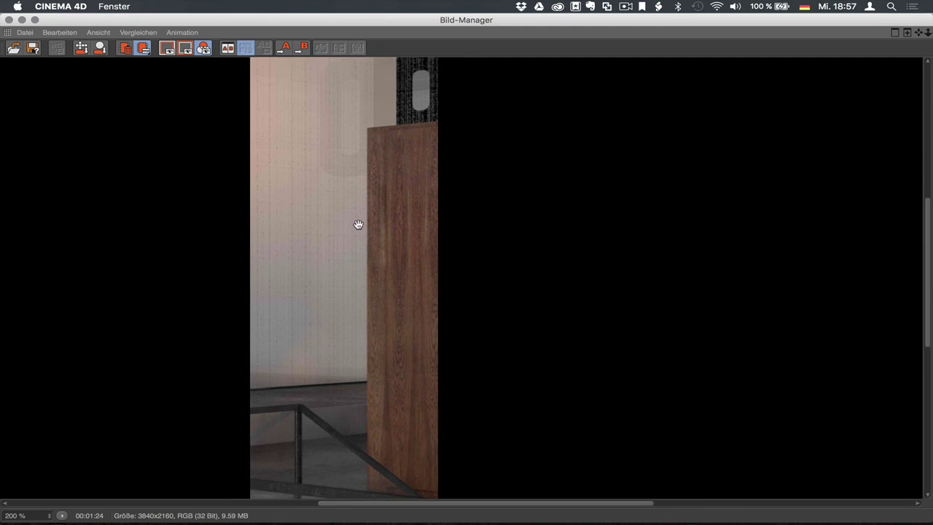
scroll(359, 224, down, 2)
scroll(360, 247, down, 2)
scroll(358, 327, down, 2)
scroll(357, 337, down, 2)
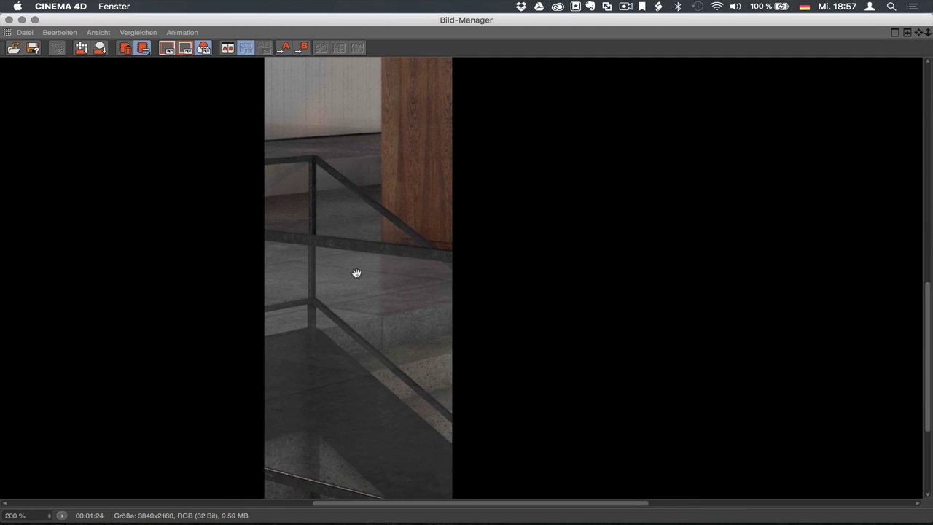
scroll(360, 264, down, 2)
scroll(358, 263, down, 2)
scroll(355, 291, down, 2)
scroll(352, 292, down, 1)
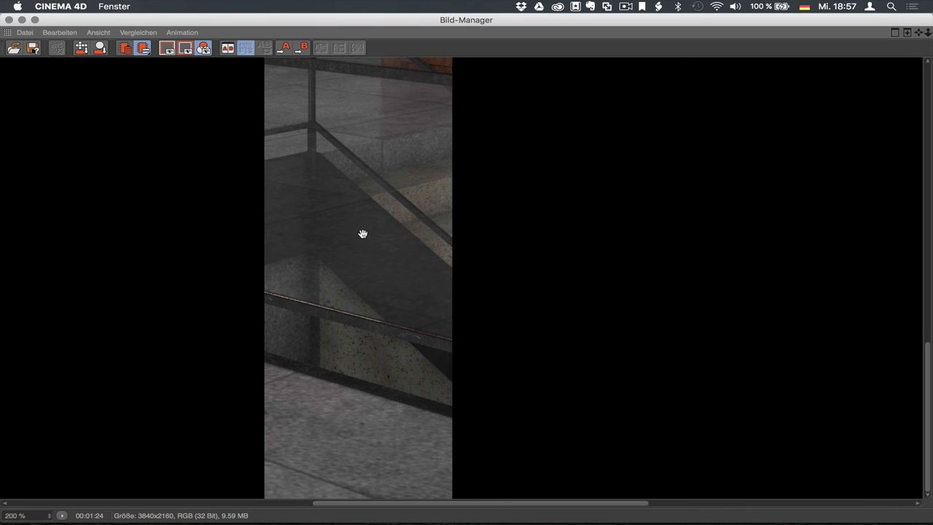
scroll(368, 292, up, 3)
scroll(383, 252, up, 1)
scroll(402, 231, up, 2)
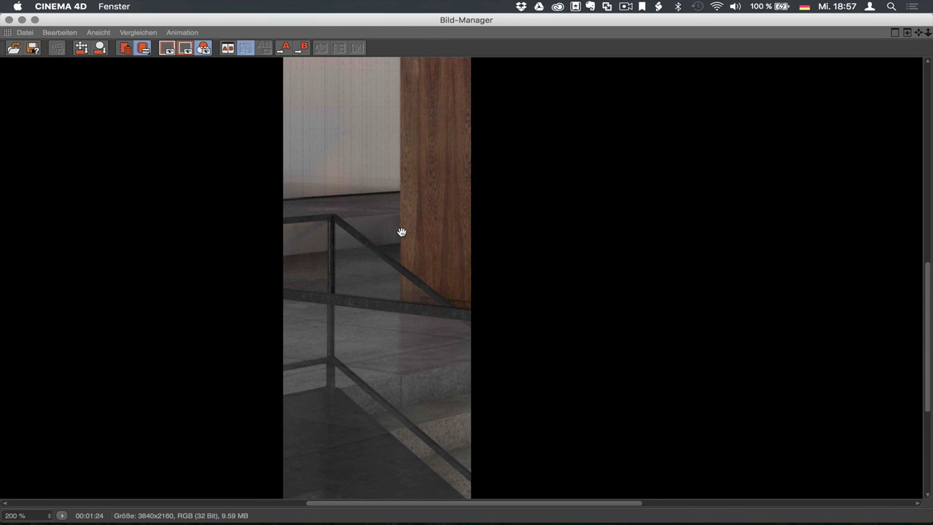
drag(399, 182, 396, 306)
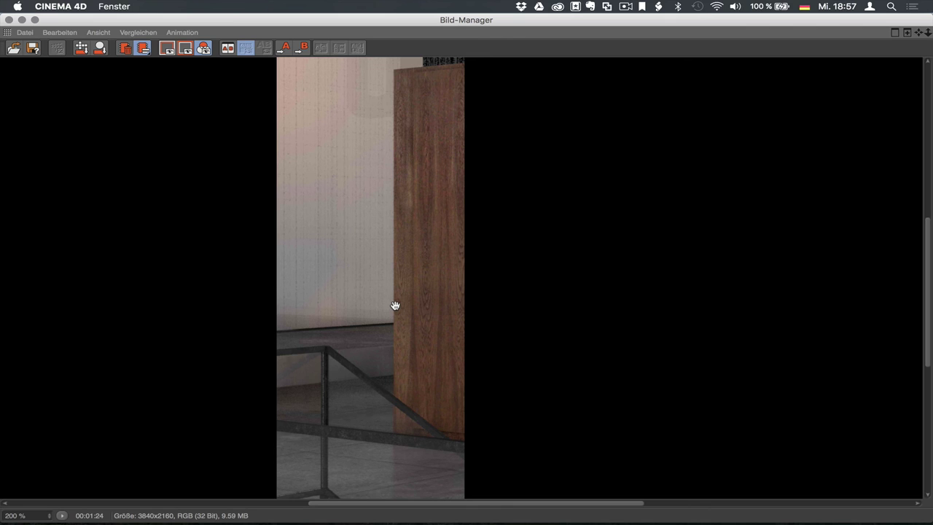
scroll(402, 308, up, 1)
scroll(404, 306, up, 3)
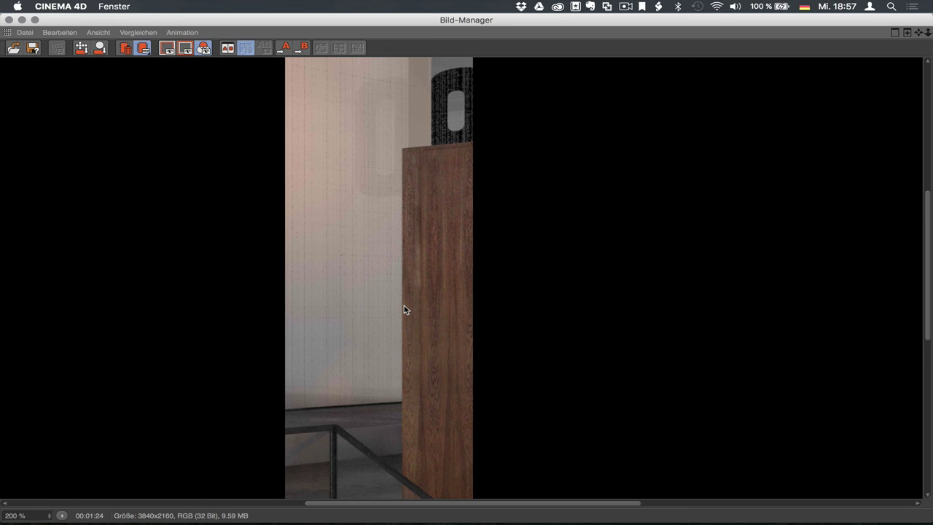
drag(409, 250, 429, 389)
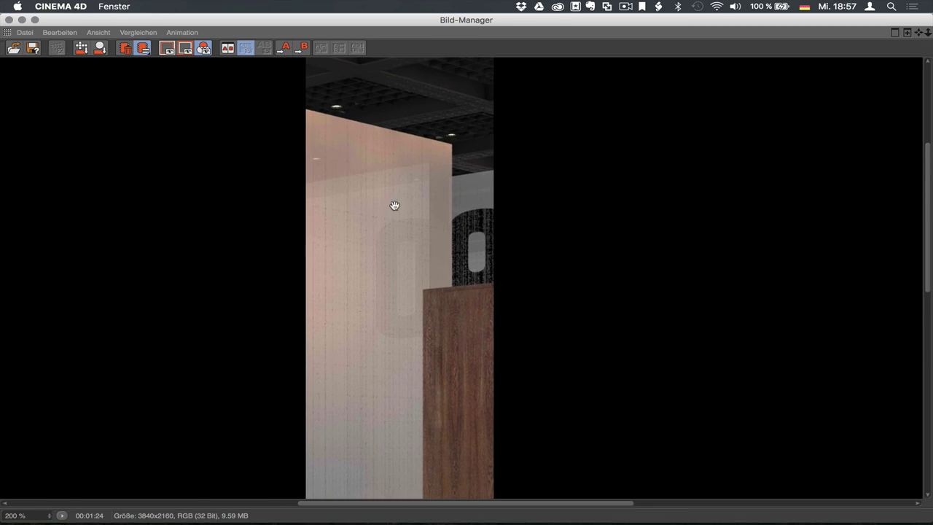
drag(394, 206, 412, 319)
drag(427, 200, 431, 314)
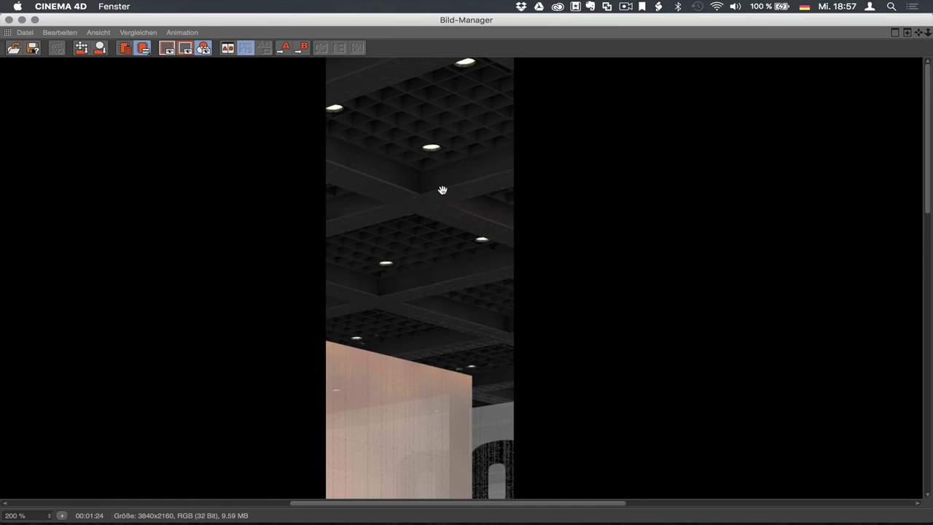
mouse_move(442, 275)
mouse_down()
mouse_move(416, 209)
mouse_move(429, 113)
mouse_move(408, 336)
mouse_move(425, 360)
mouse_up()
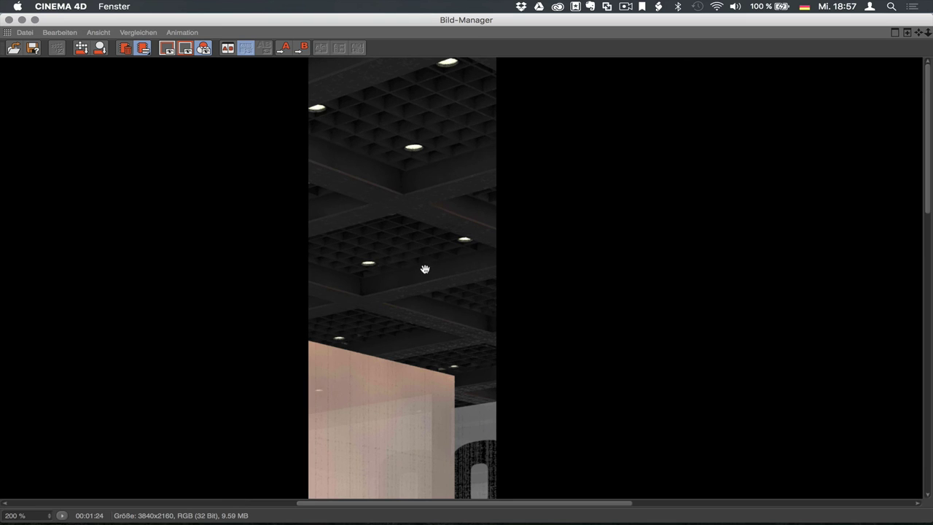
scroll(425, 269, down, 5)
scroll(408, 319, down, 2)
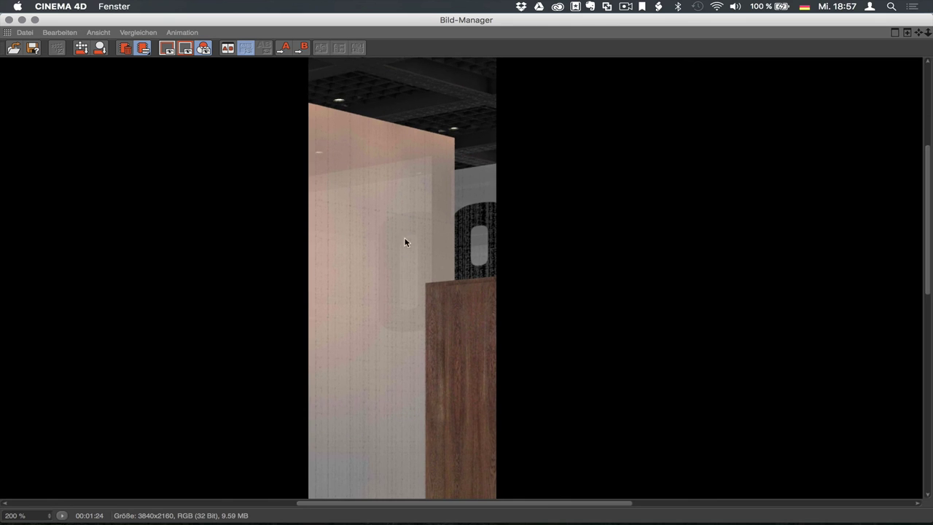
scroll(411, 305, down, 2)
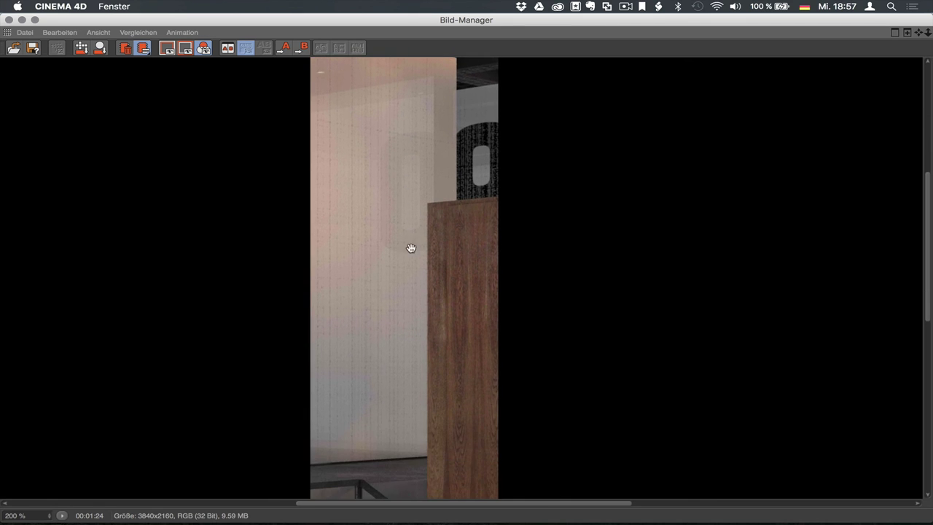
scroll(411, 313, down, 1)
scroll(410, 336, down, 1)
scroll(410, 341, down, 2)
scroll(412, 277, down, 1)
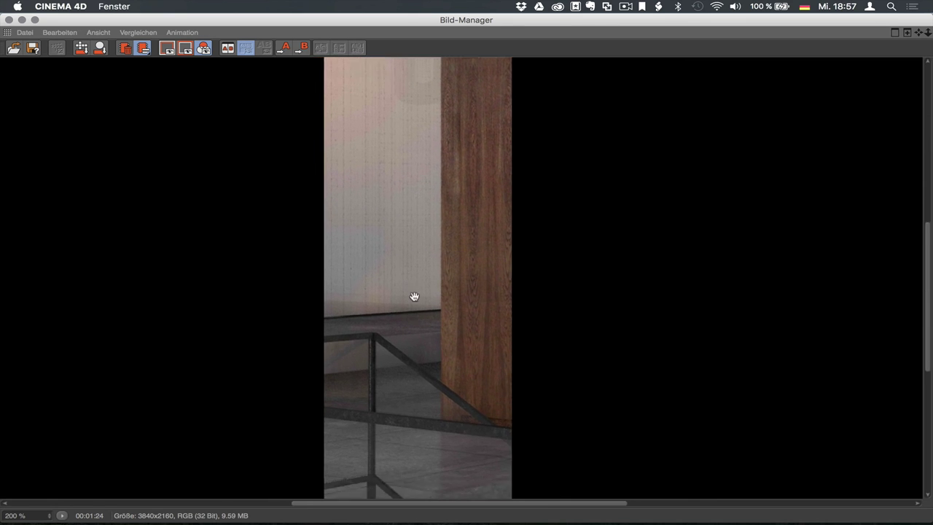
scroll(413, 300, up, 1)
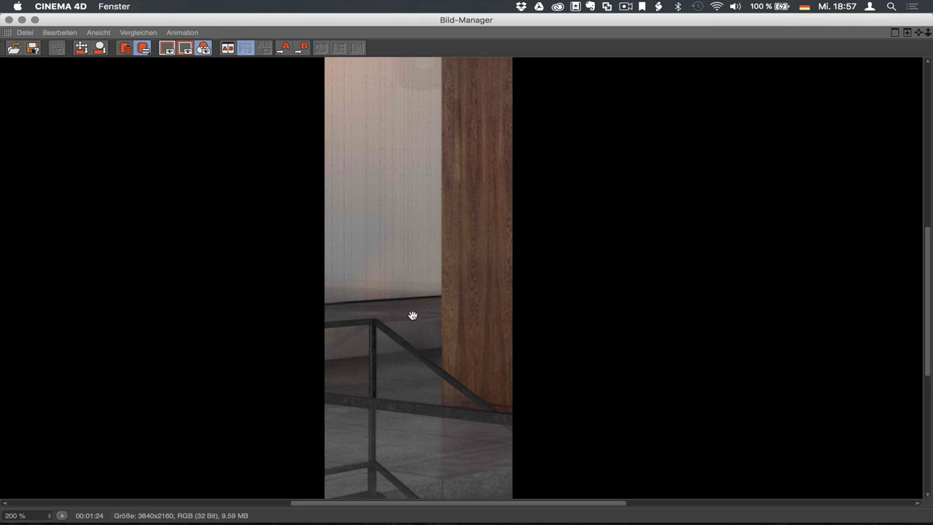
scroll(415, 295, up, 2)
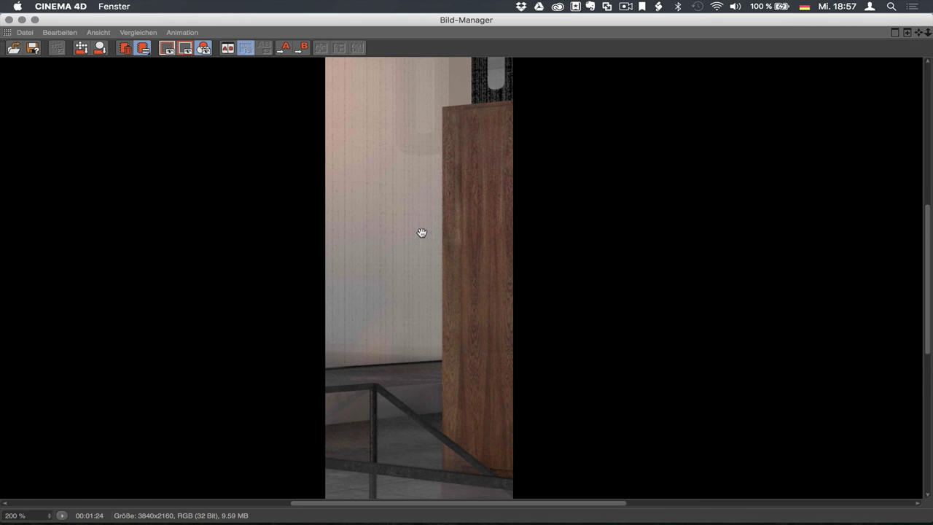
Inspect the Global Illumination Irradiance Cache density choices, leaving them unchanged.
key(super+b)
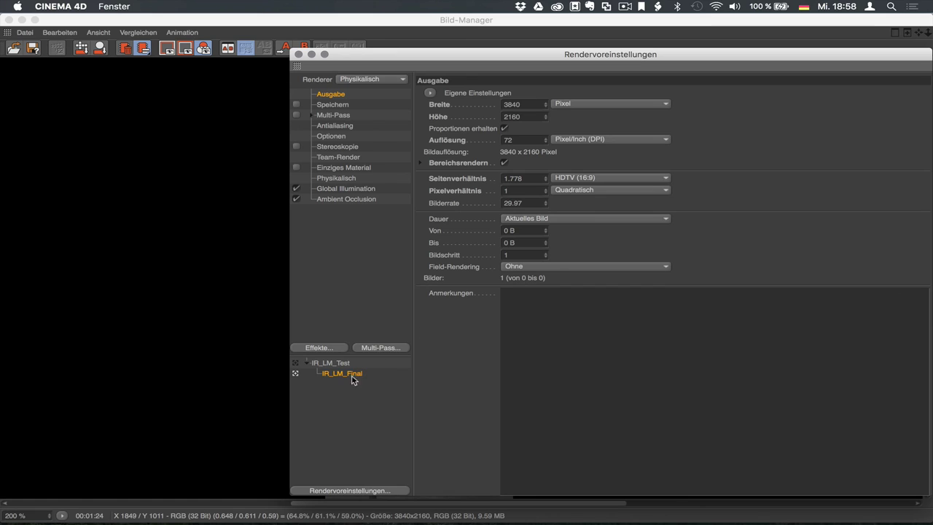
click(344, 188)
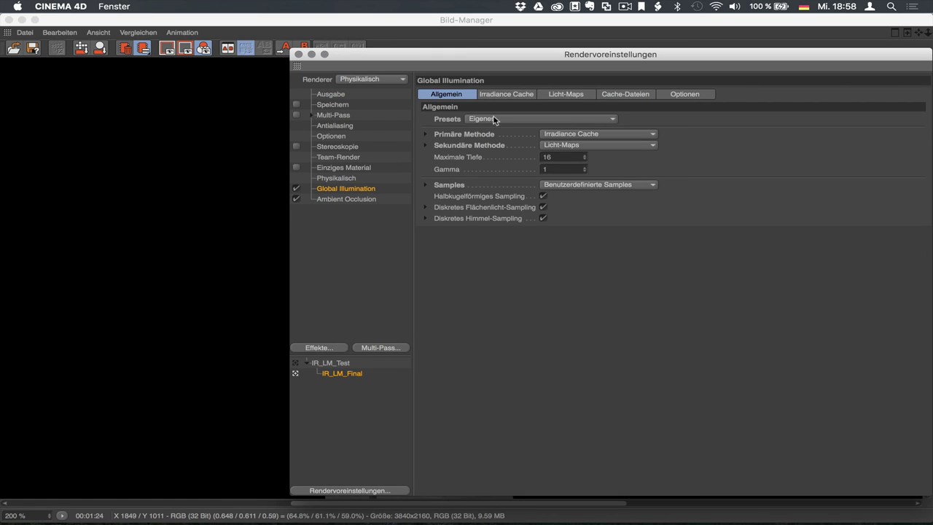
click(503, 94)
click(517, 121)
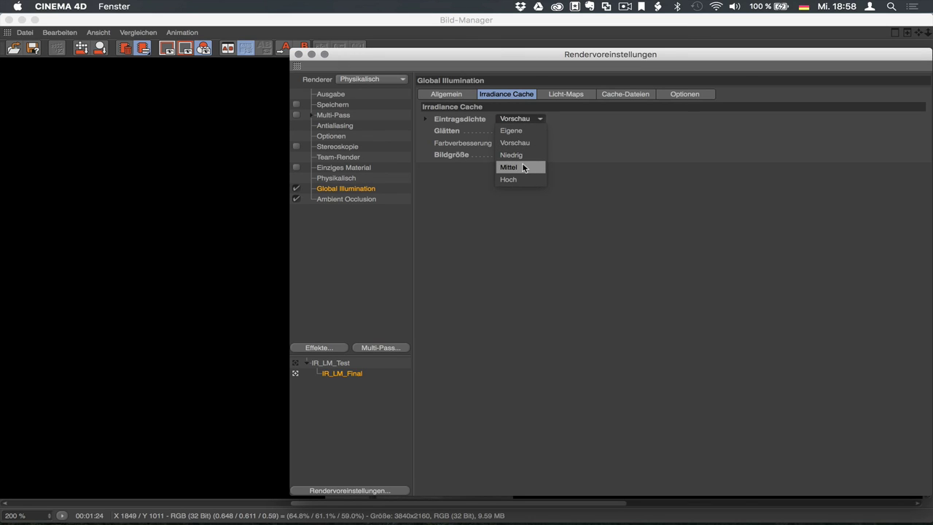
click(558, 138)
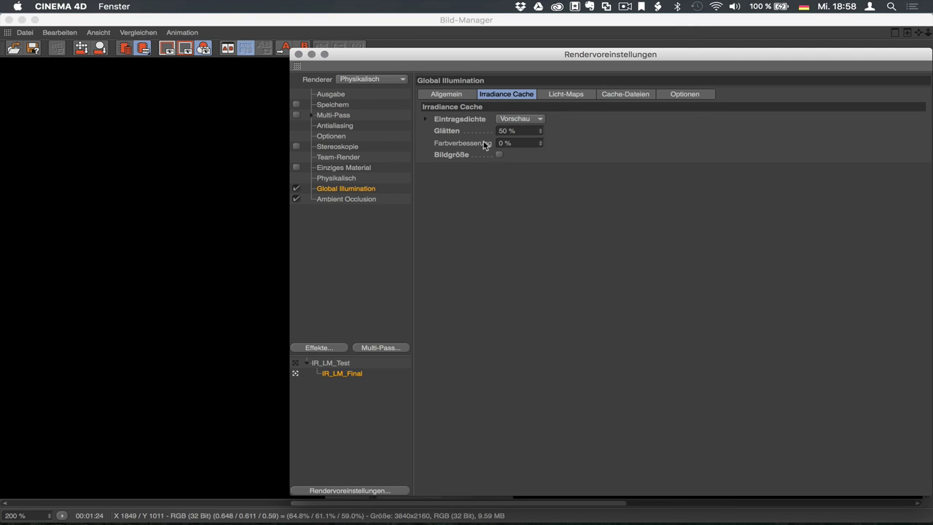
Uncheck Bereichsrendern in Ausgabe and close Render Settings.
click(332, 95)
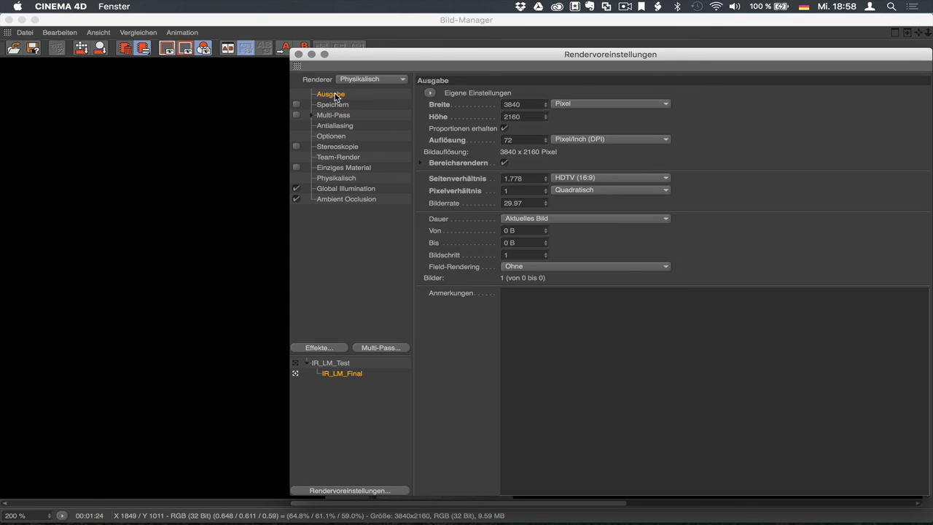
click(504, 162)
click(298, 54)
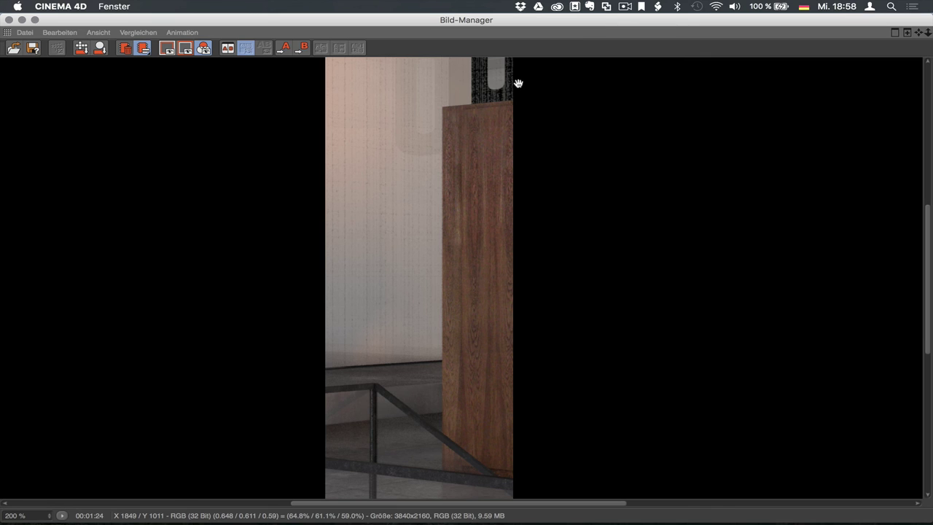
Re-enable Bereichsrendern, set Sekundäre Methode to Quasi-Monte Carlo, and briefly check the Samples options.
key(super+b)
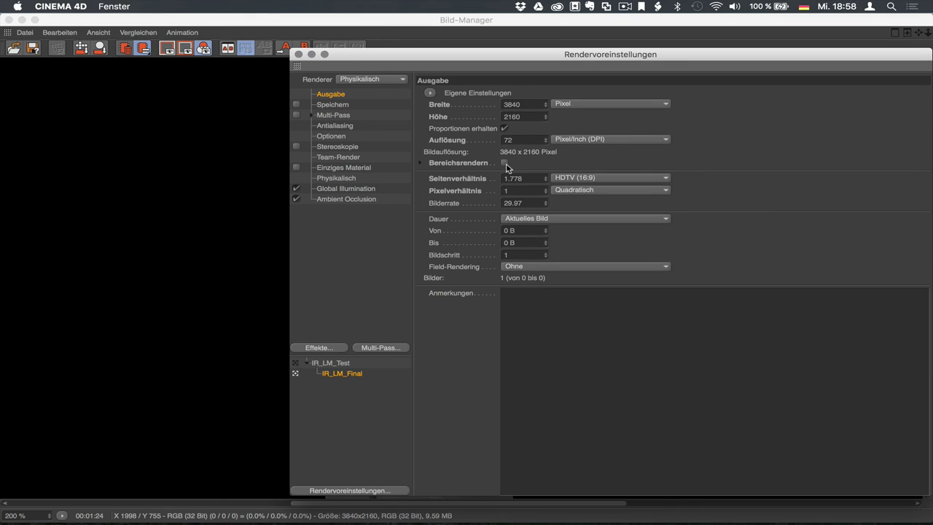
click(505, 162)
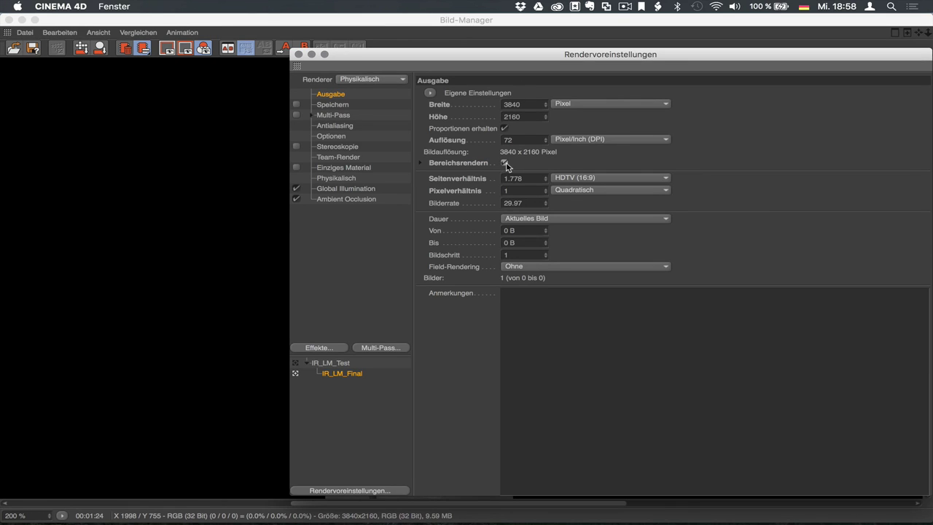
click(361, 189)
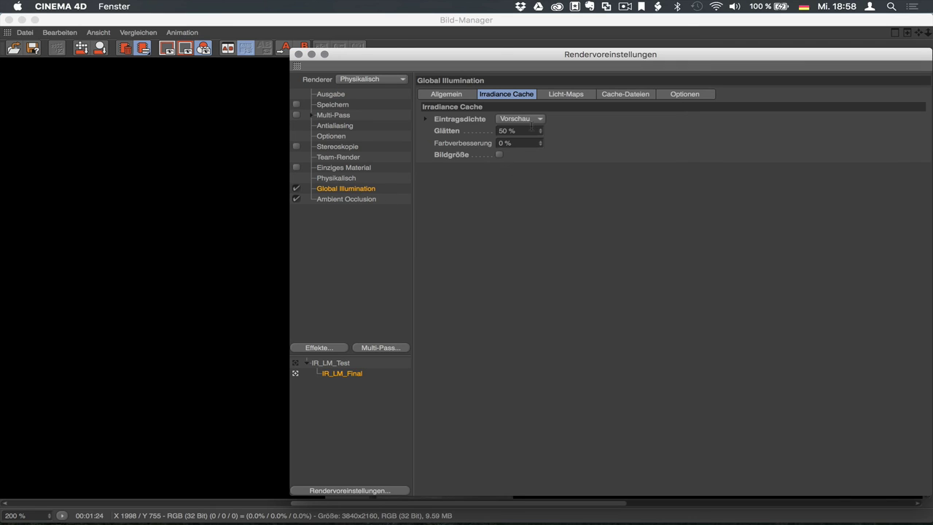
click(459, 95)
click(560, 148)
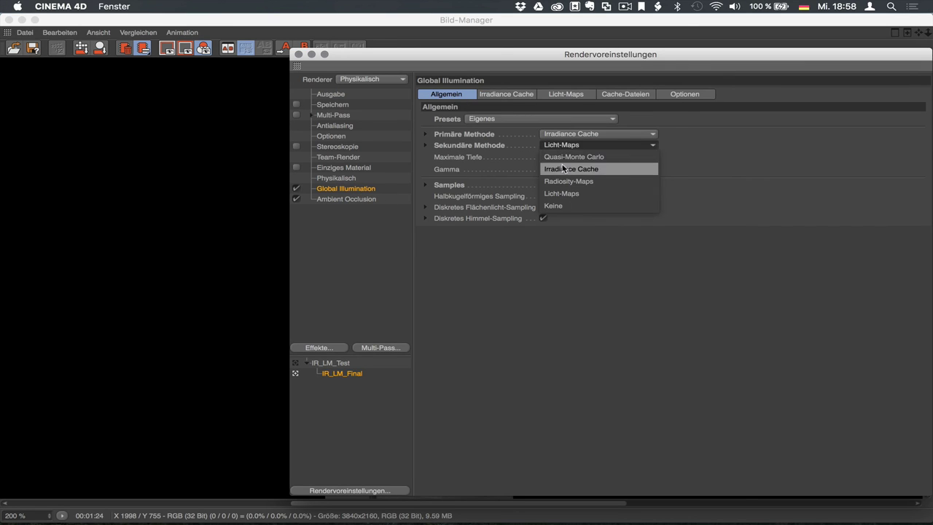
click(563, 155)
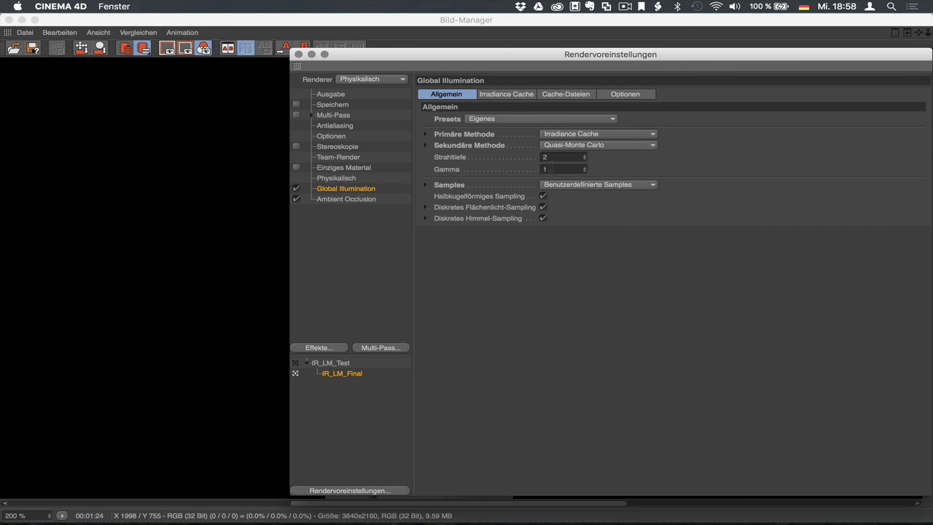
click(426, 186)
click(427, 187)
Render the hall with Quasi-Monte Carlo GI and pan up to watch the prepass.
key(shift+r)
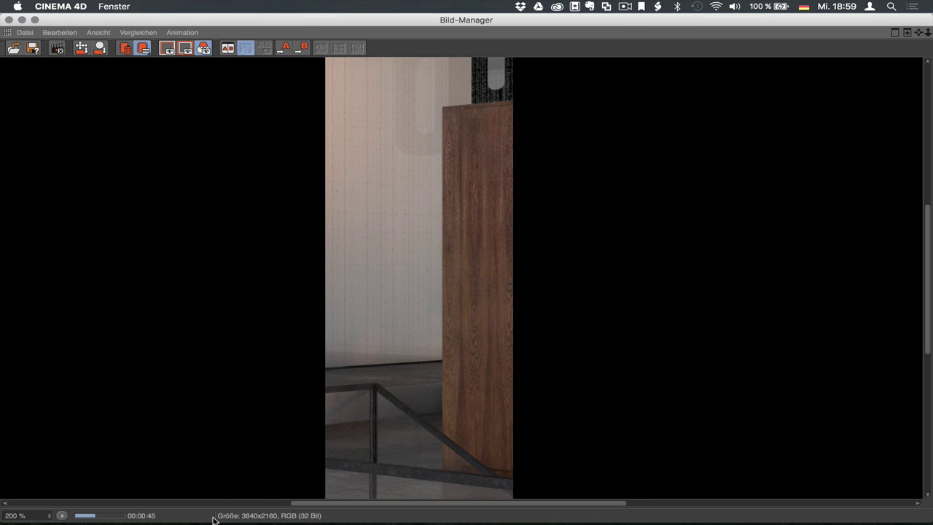
drag(485, 164, 499, 347)
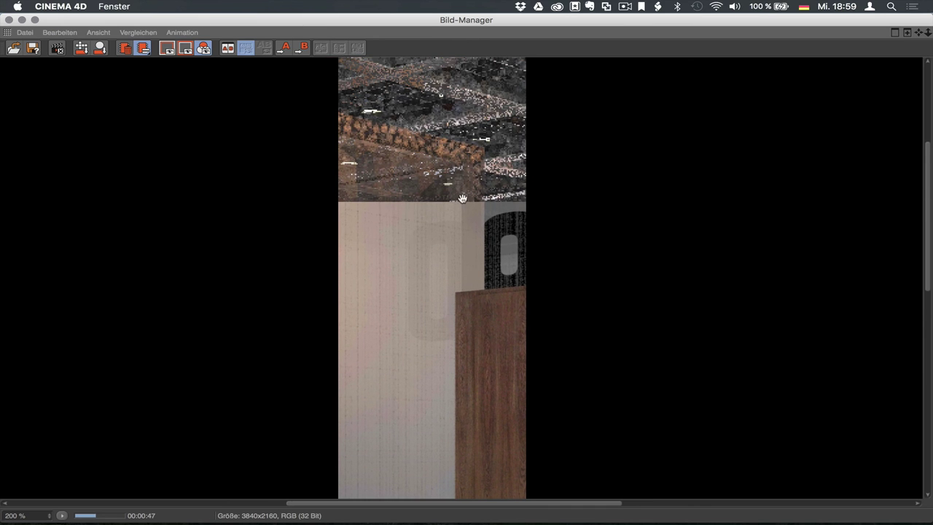
drag(464, 135, 466, 304)
drag(462, 216, 453, 219)
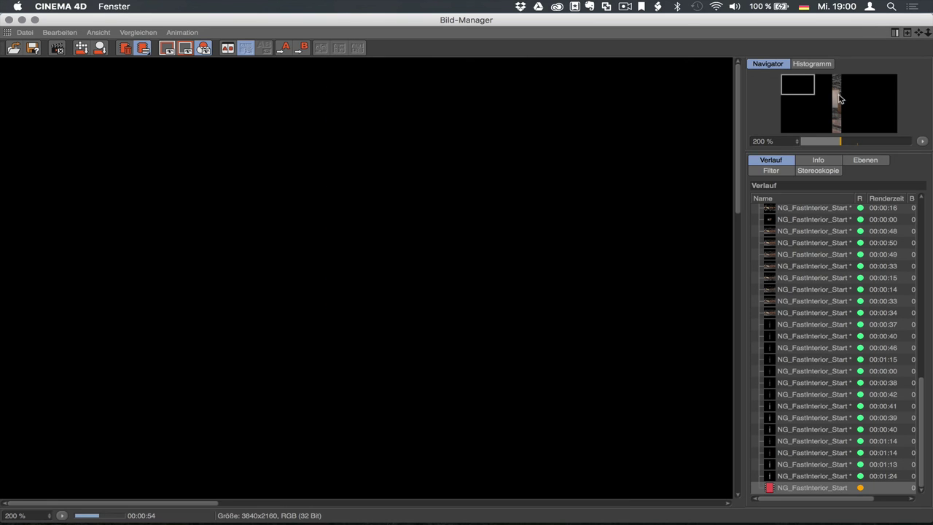
Move the Navigator frame onto the image, enlarge its preview, and widen the panel to list resolutions.
drag(806, 86, 844, 86)
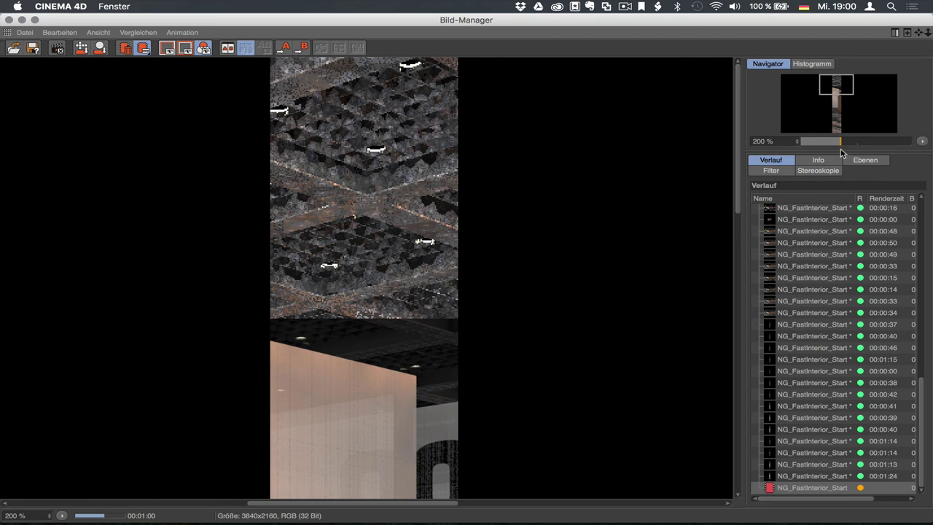
drag(842, 151, 840, 234)
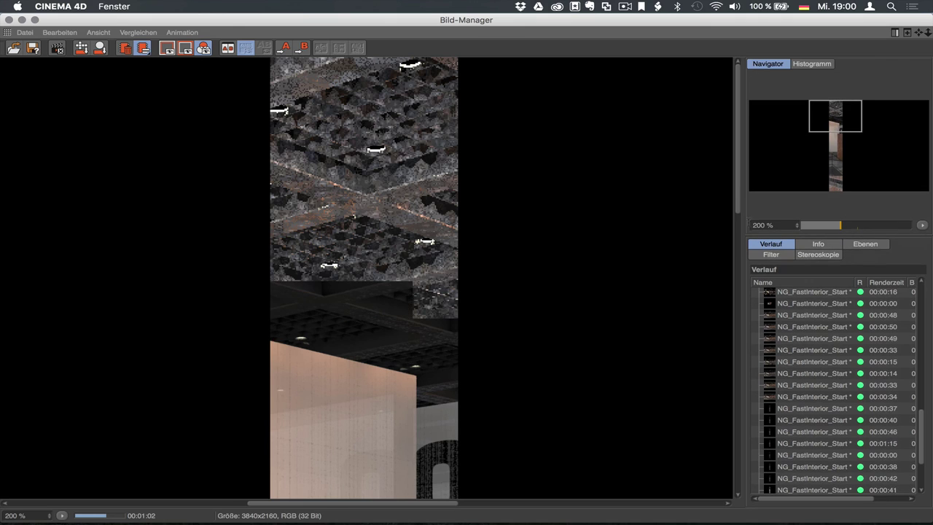
drag(742, 219, 625, 218)
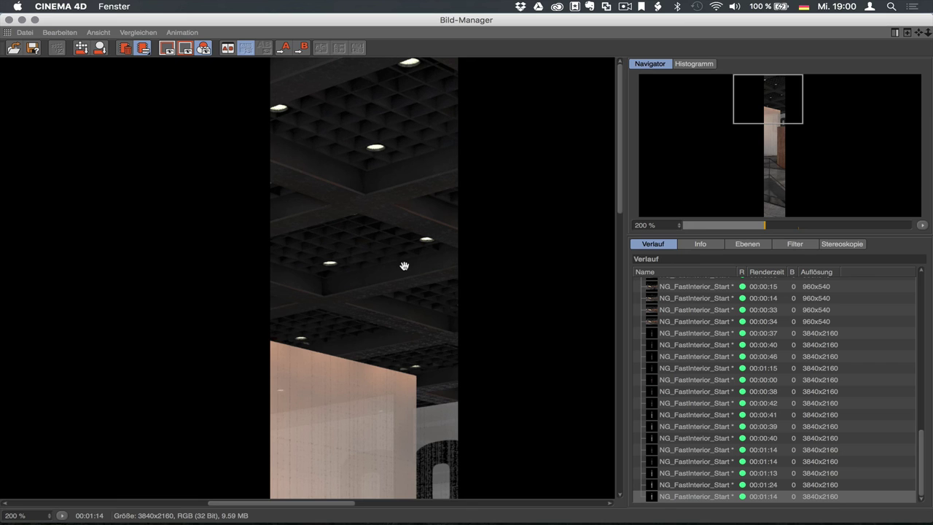
Flip between the 1:24 and 1:14 renders to compare the ceiling.
key(Up)
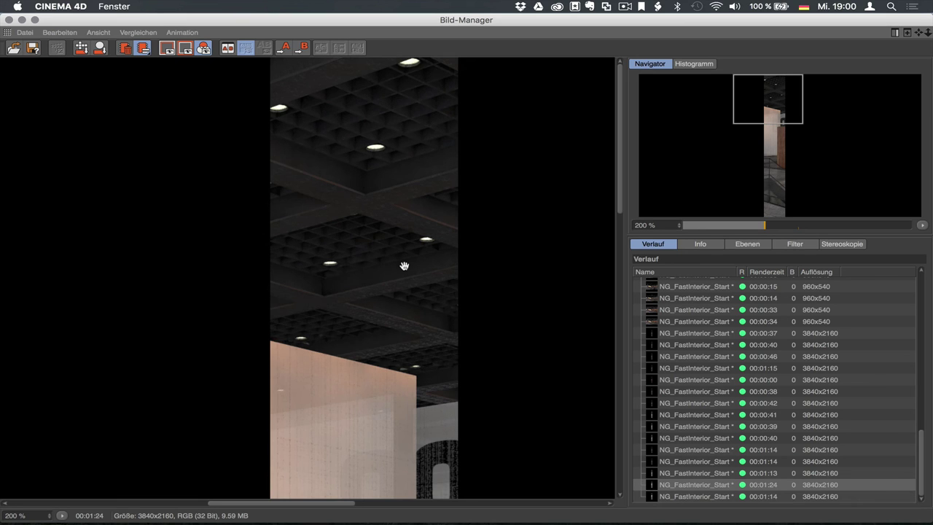
key(Down)
key(Up)
key(Down)
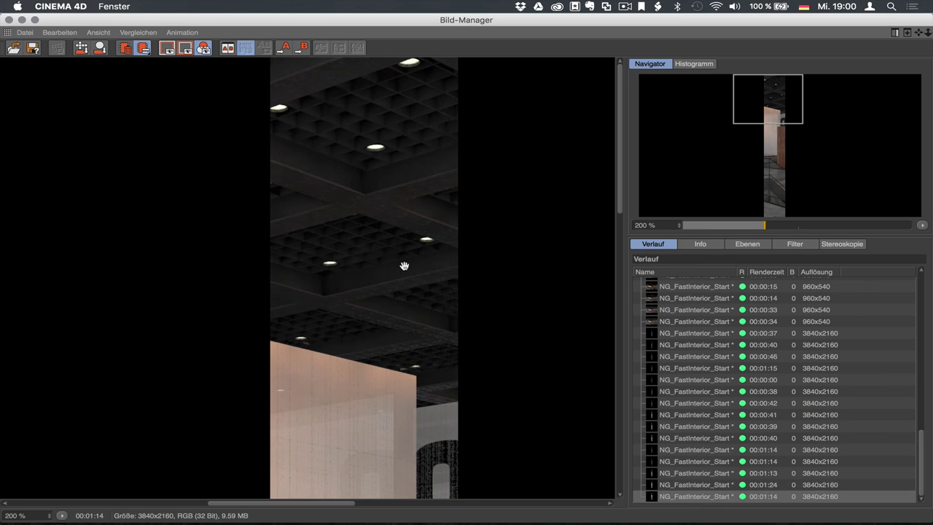
key(Up)
key(Down)
key(Up)
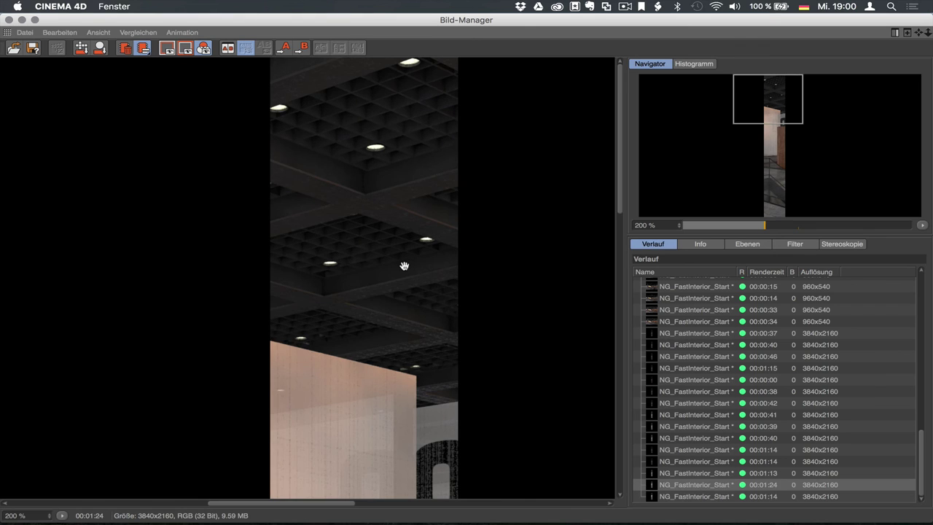
key(Down)
key(Up)
key(Down)
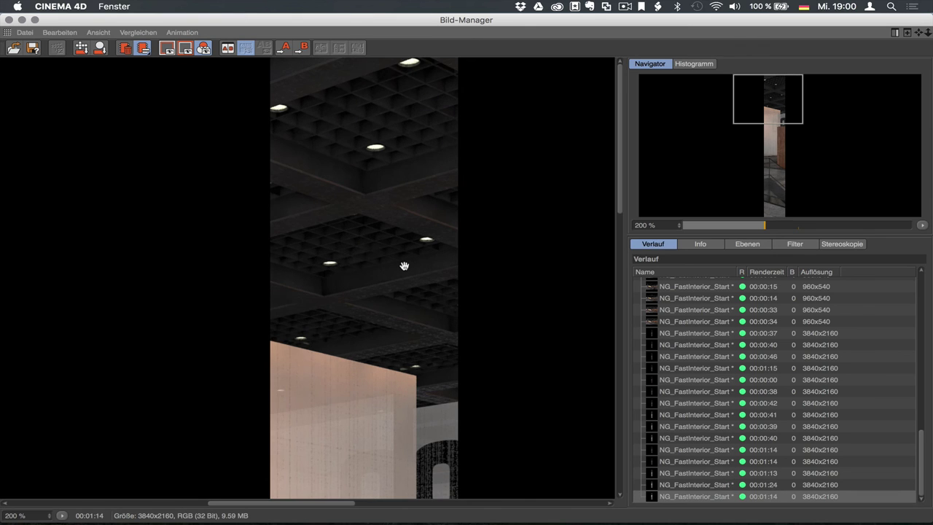
key(Up)
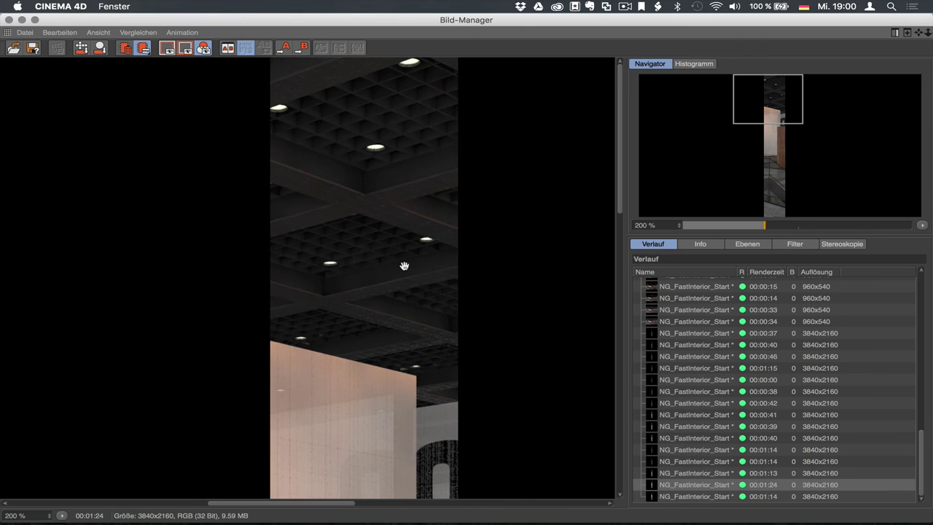
key(Down)
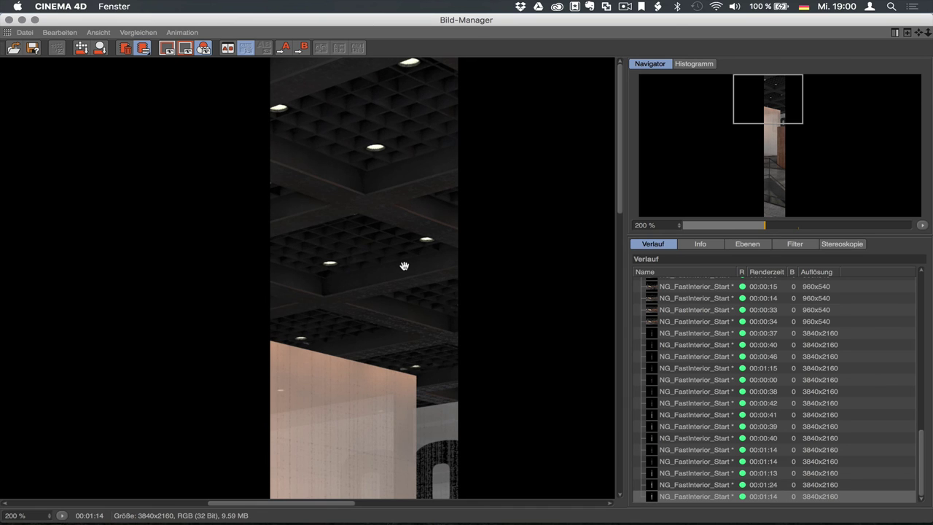
key(Up)
key(Down)
key(Up)
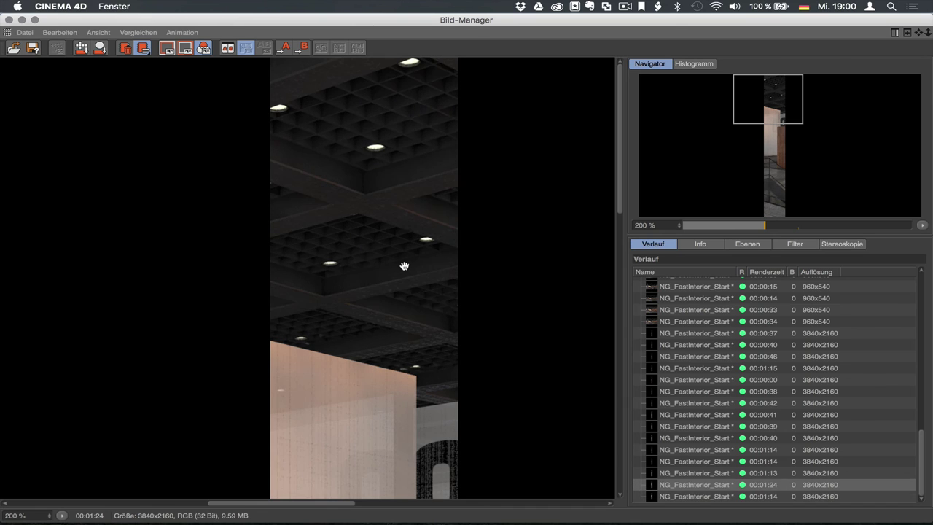
key(Down)
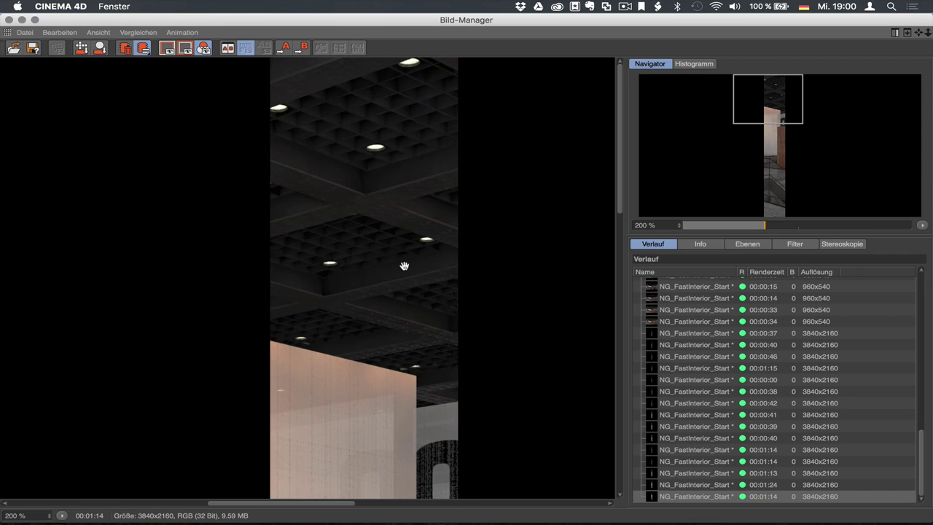
key(Up)
key(Down)
Compare both renders on the wall and door.
scroll(394, 313, down, 3)
scroll(382, 294, down, 1)
scroll(385, 293, down, 3)
scroll(382, 290, down, 1)
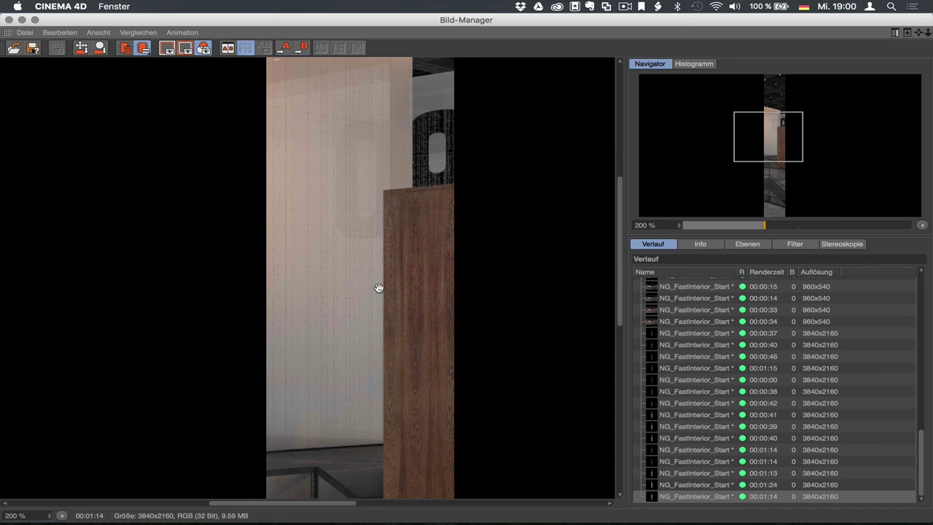
key(Up)
key(Down)
key(Up)
key(Down)
key(Up)
key(Down)
key(Up)
key(Down)
Compare both renders on the railing and stairs, ending on the 1:14 render.
scroll(382, 306, down, 5)
key(Up)
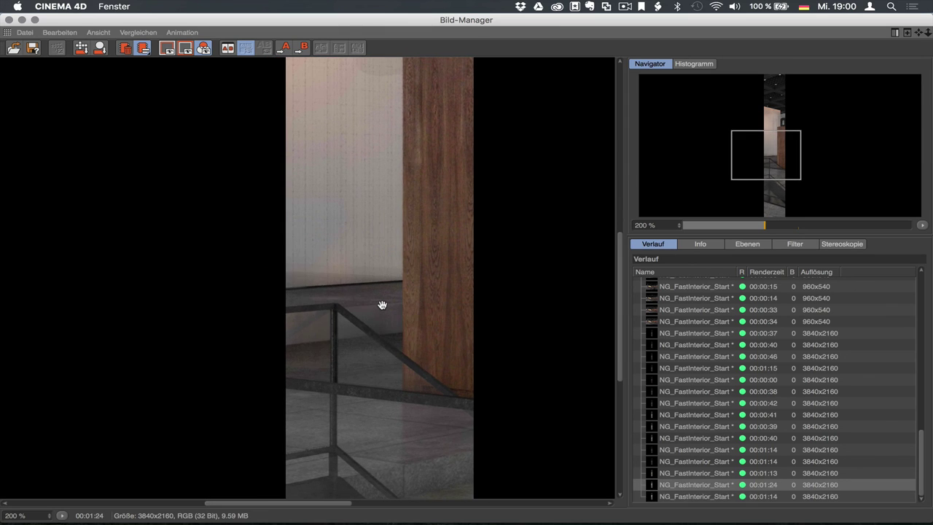
key(Down)
key(Up)
key(Down)
key(Up)
key(Down)
scroll(386, 328, down, 5)
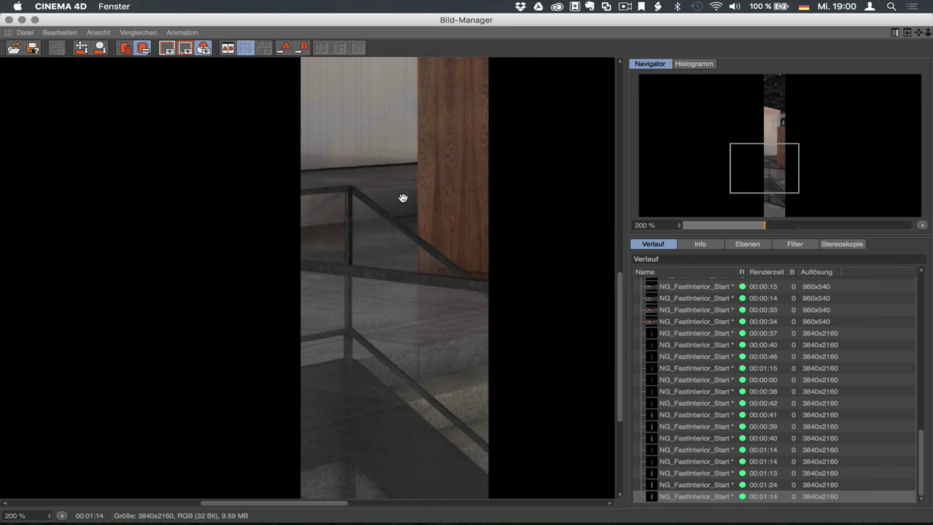
scroll(406, 269, down, 2)
drag(392, 327, 378, 265)
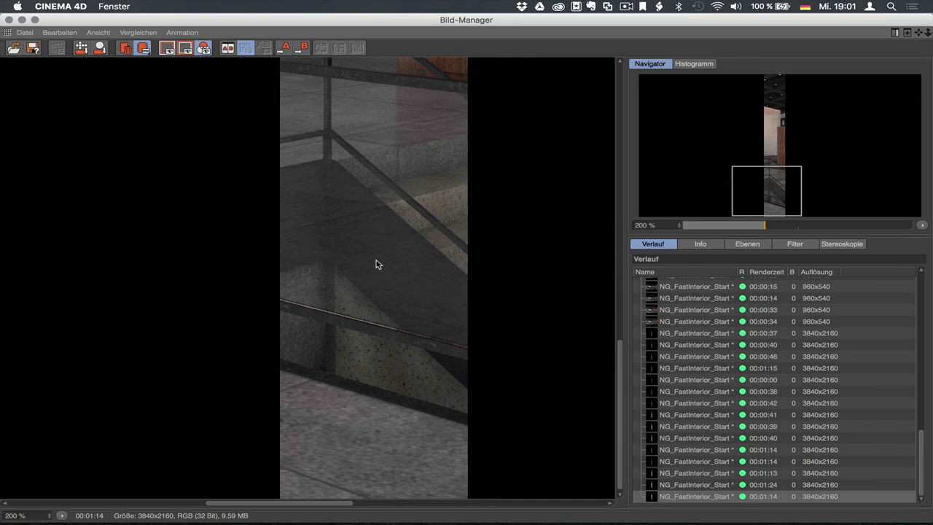
key(Up)
key(Down)
key(Up)
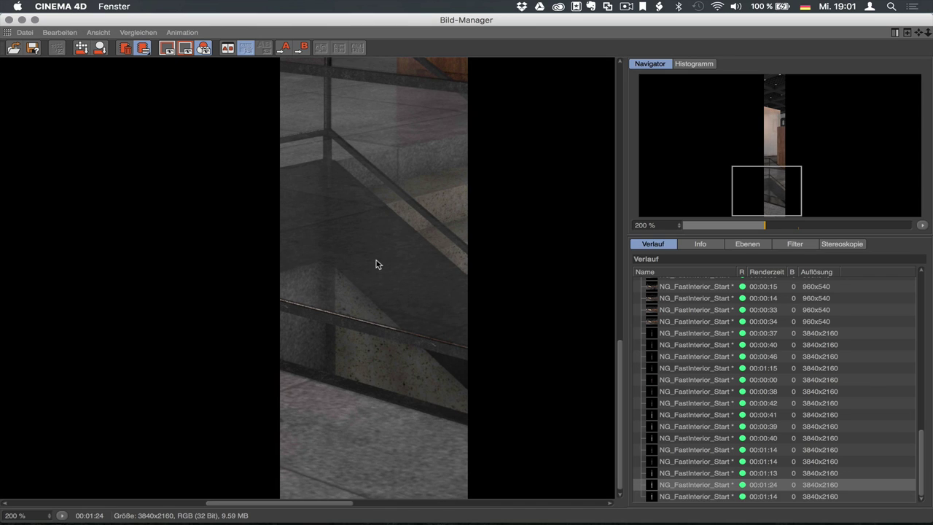
key(Down)
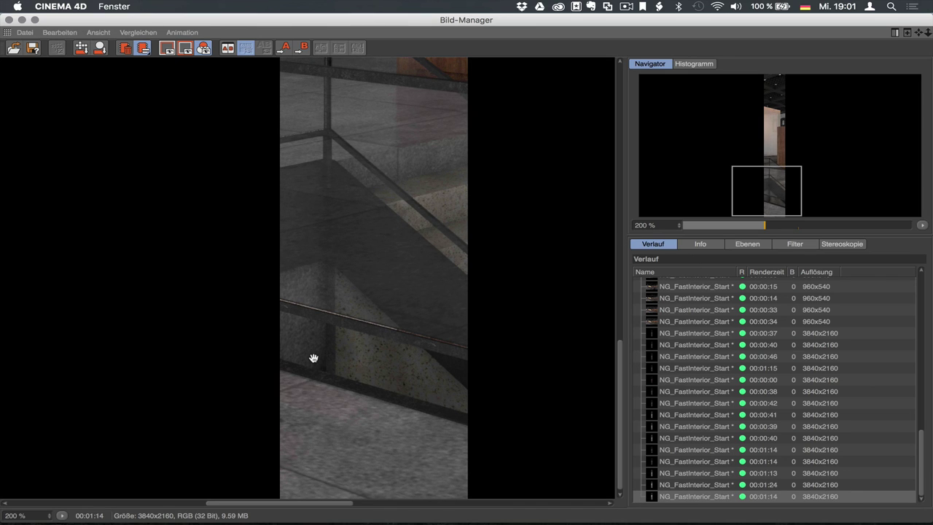
key(Up)
key(Down)
key(Up)
key(Down)
Frame the ceiling and marble wall together and hide the side panel.
drag(414, 313, 382, 277)
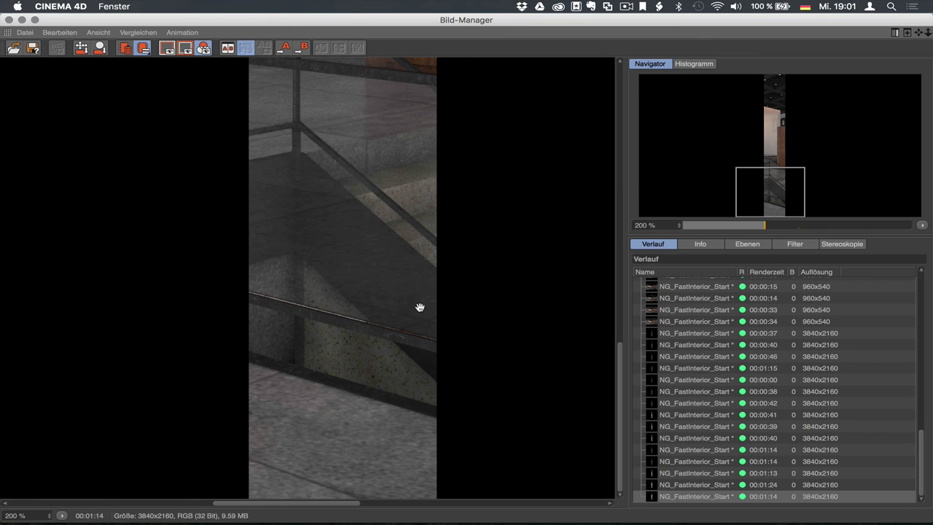
mouse_move(323, 235)
mouse_down()
mouse_move(356, 258)
mouse_move(355, 358)
mouse_up()
scroll(354, 358, up, 3)
scroll(377, 350, up, 3)
scroll(386, 339, up, 3)
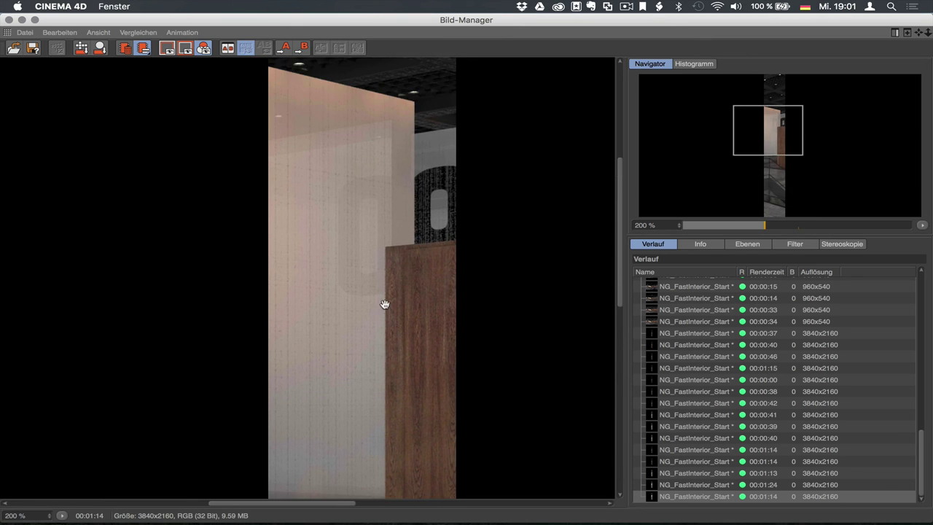
scroll(383, 251, up, 3)
scroll(382, 284, up, 3)
scroll(383, 321, up, 3)
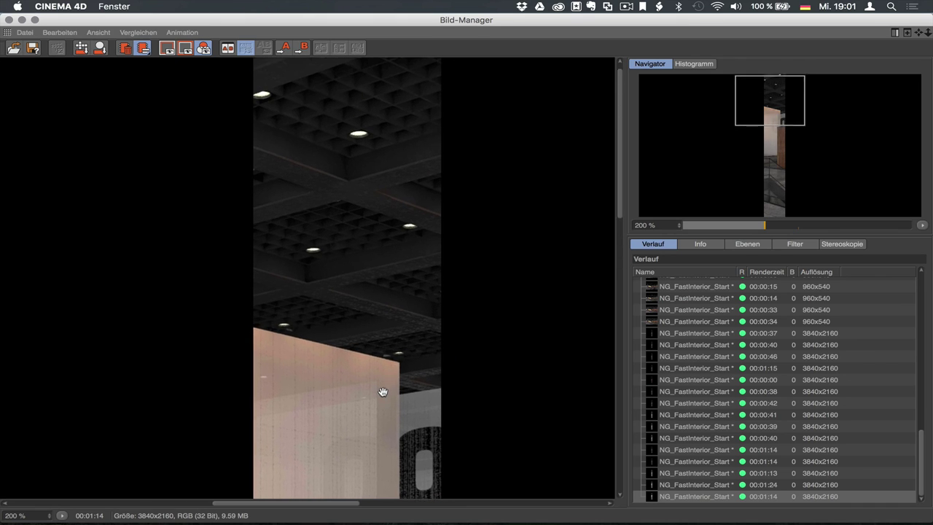
scroll(384, 372, up, 2)
drag(367, 392, 389, 317)
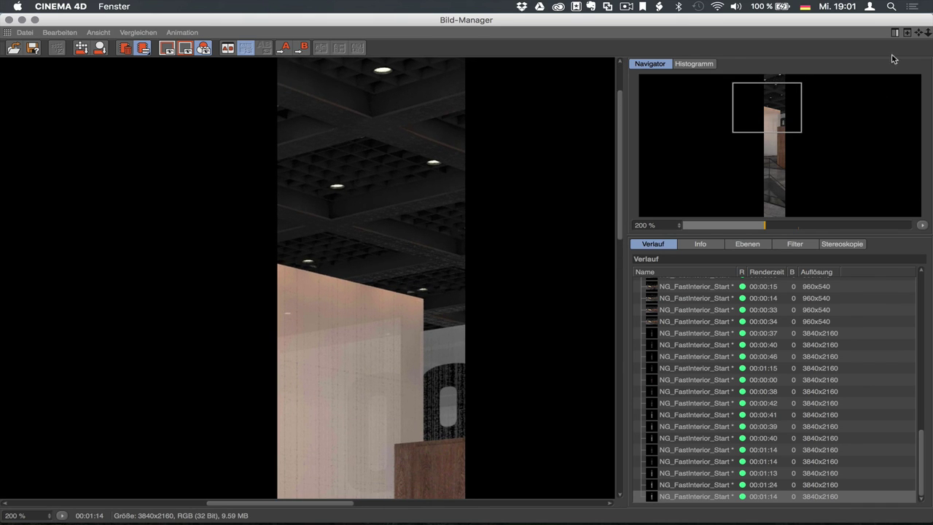
click(895, 33)
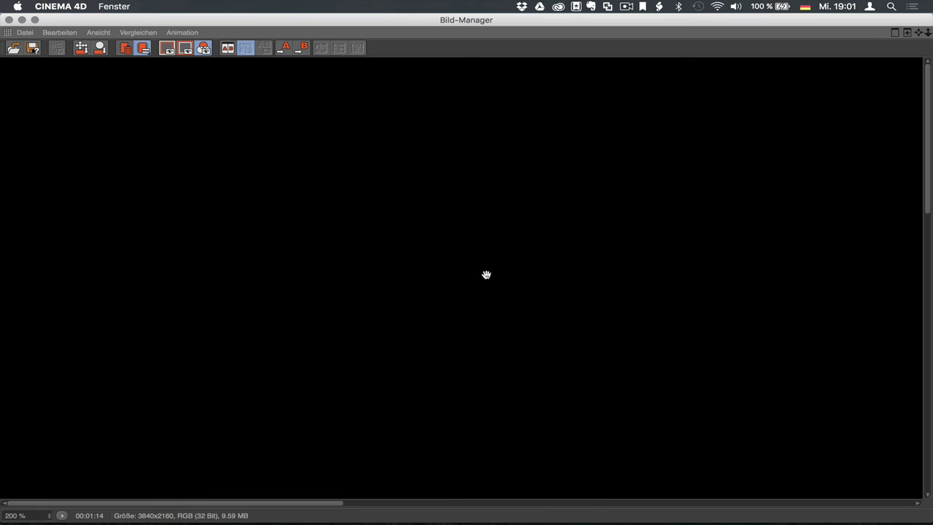
Zoom the Picture Viewer out to about 70% so the whole hall render strip fits.
scroll(443, 280, down, 5)
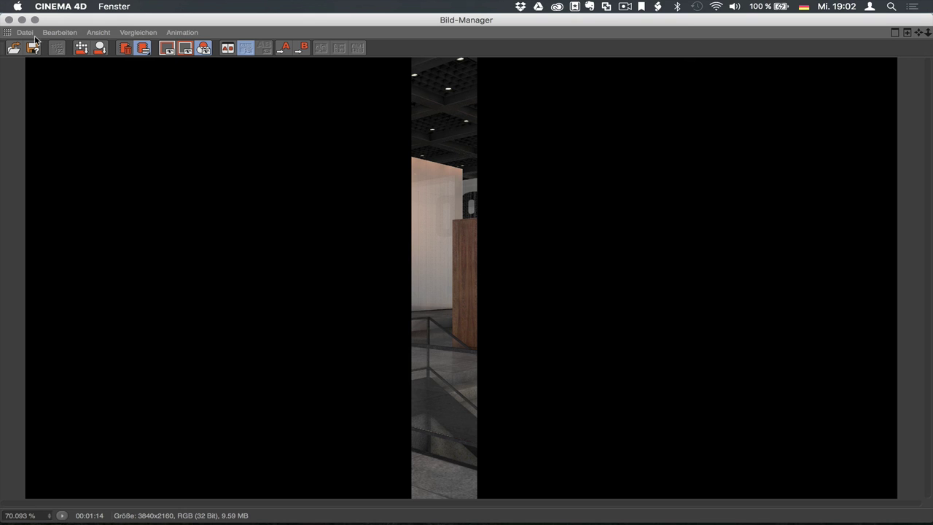
Review the Irradiance Cache and global illumination sample settings of IR_LM_Final.
key(ctrl+b)
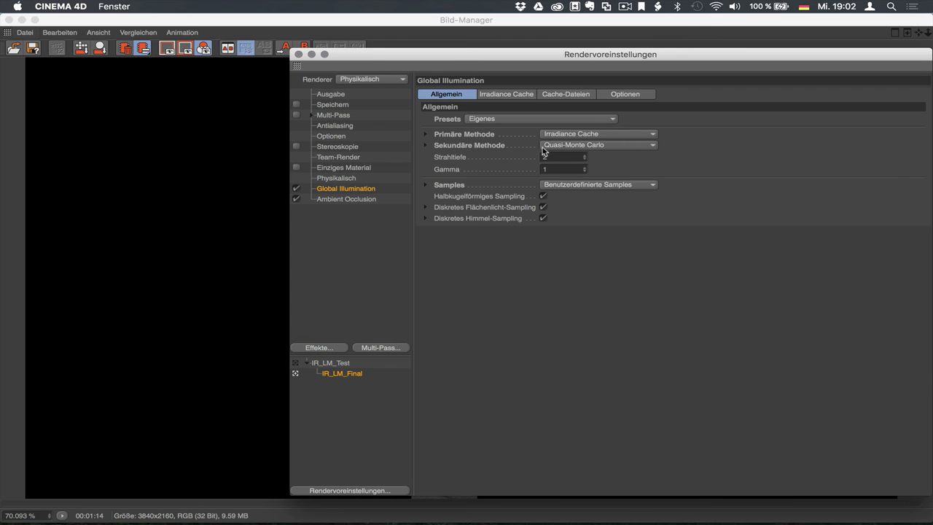
click(529, 96)
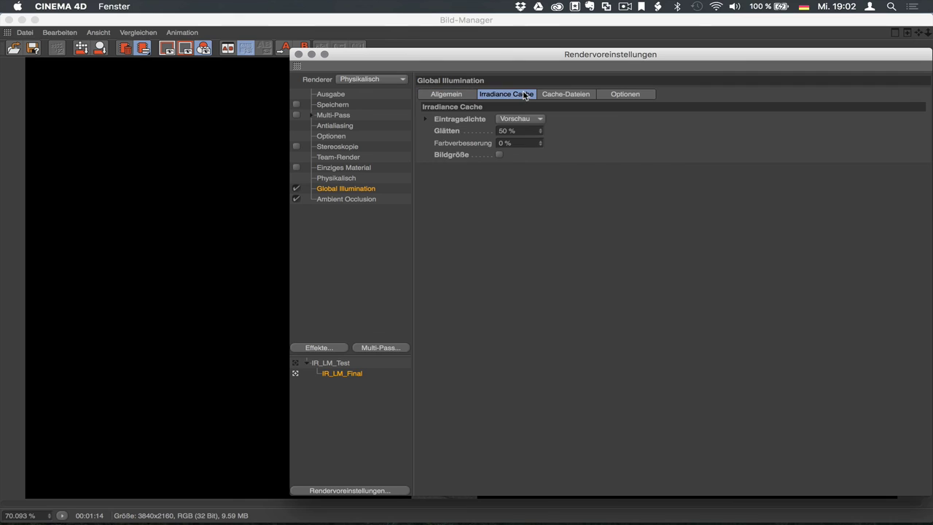
click(462, 97)
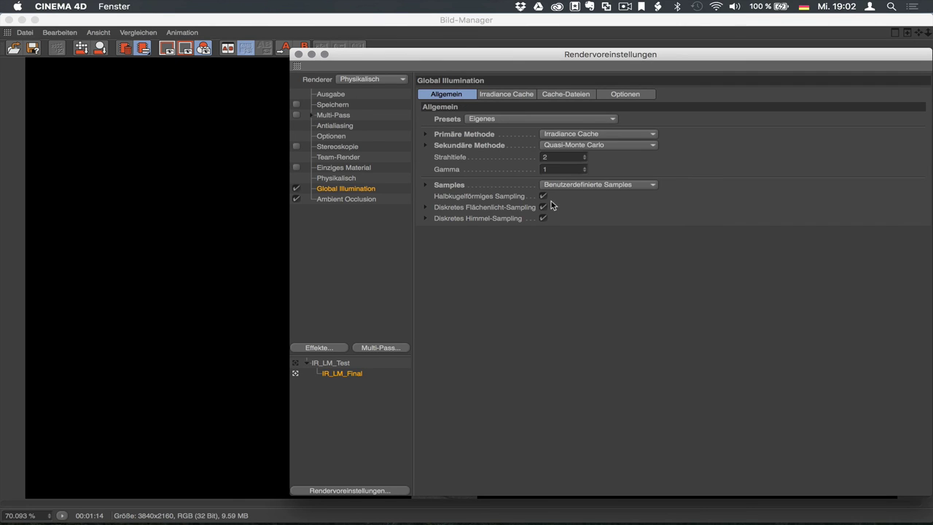
click(425, 187)
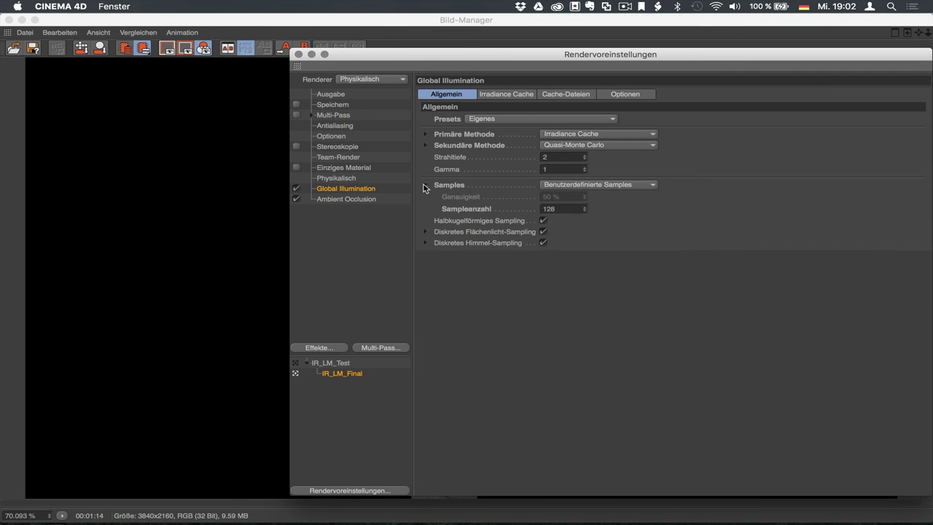
click(426, 186)
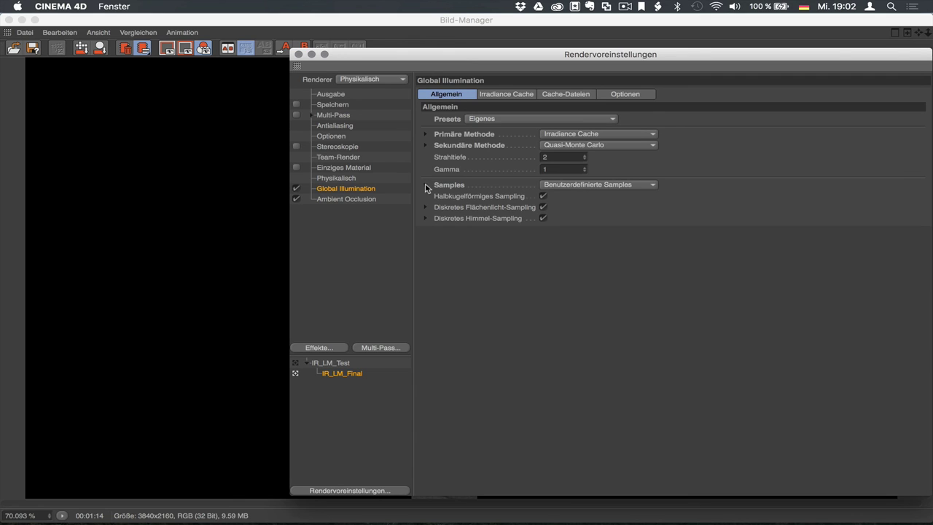
Turn off region rendering and start the full 3840×2160 render to the Picture Viewer.
click(338, 94)
click(505, 162)
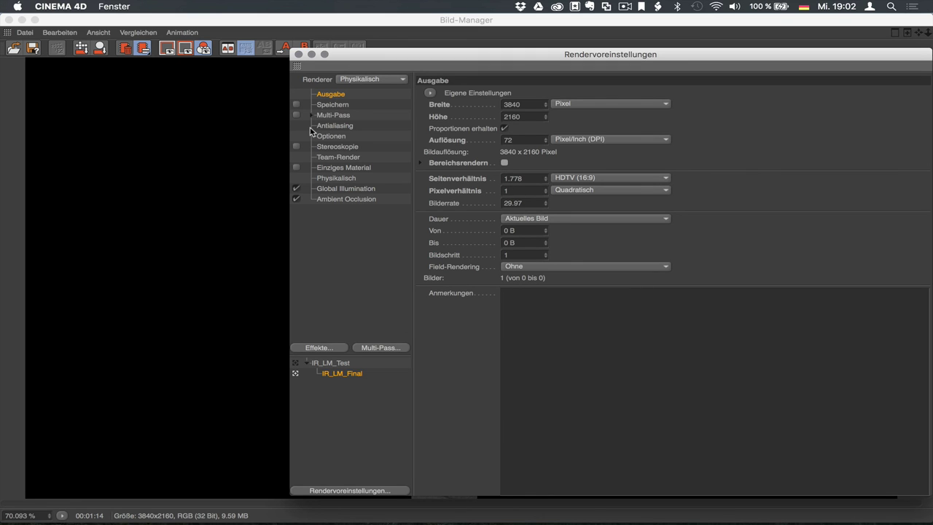
key(shift+r)
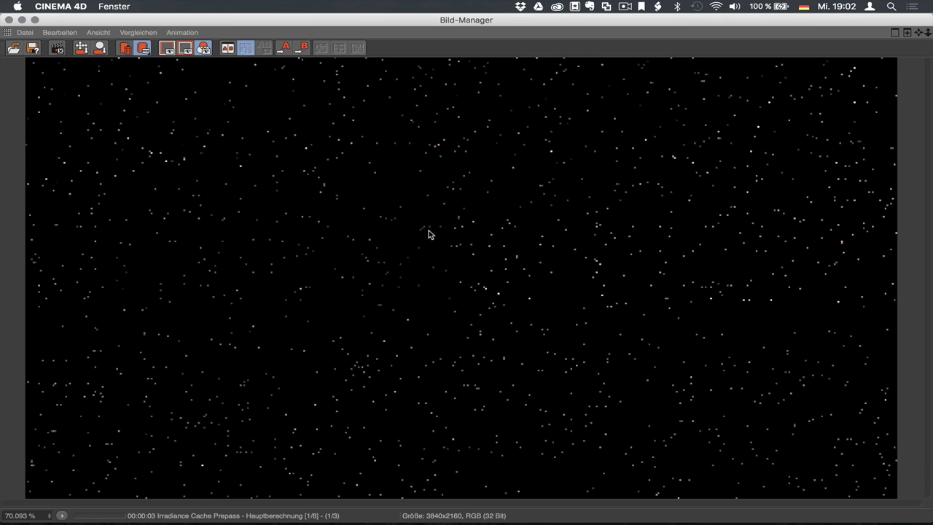
Let the 3840x2160 hall render run to completion, about 16 minutes.
click(625, 7)
click(632, 44)
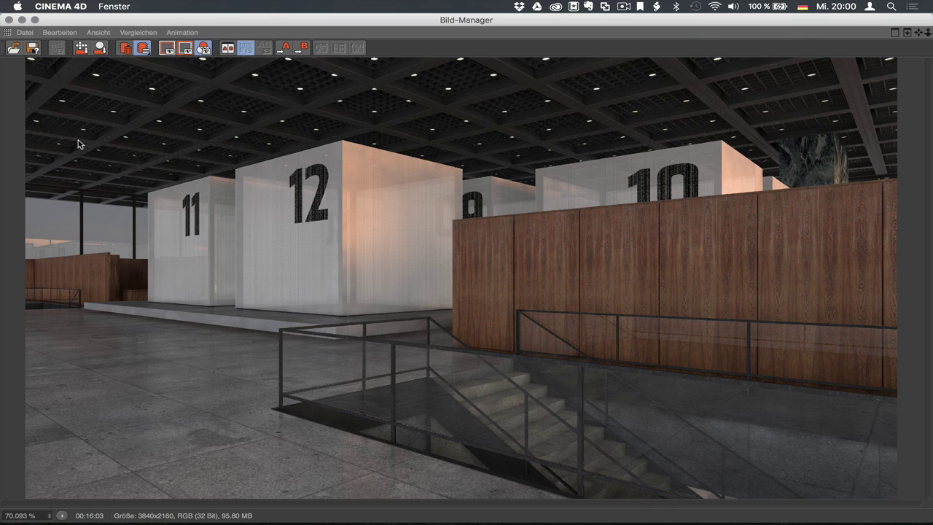
Close the Picture Viewer and Render Settings, then inspect Metall_NG's reflection layer sampling.
click(10, 20)
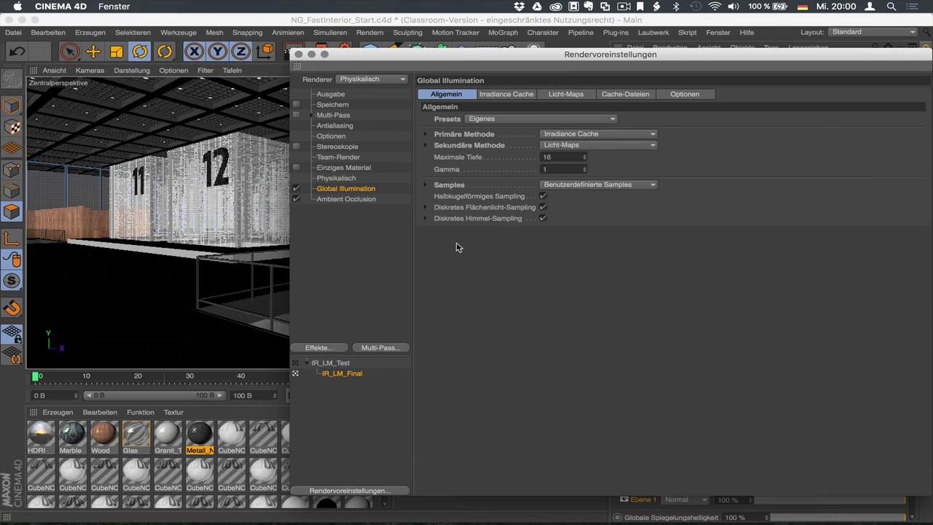
click(298, 54)
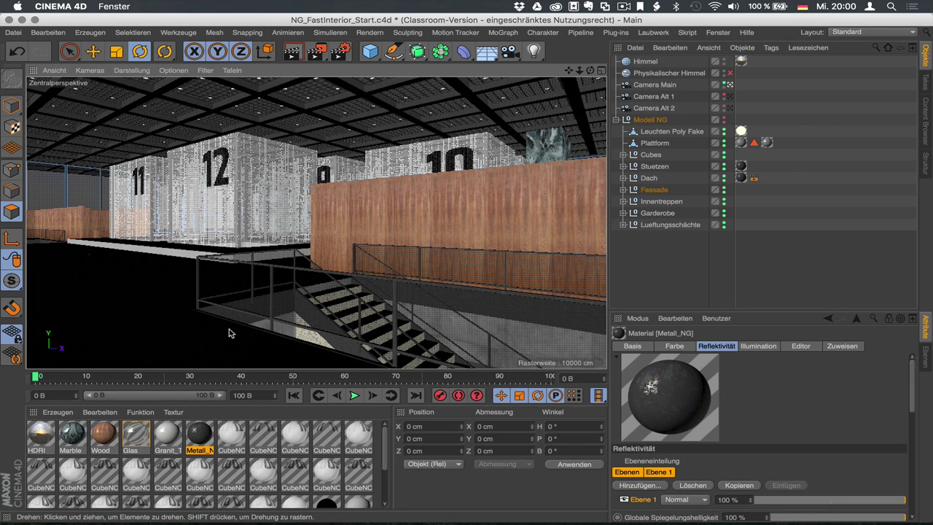
double_click(199, 435)
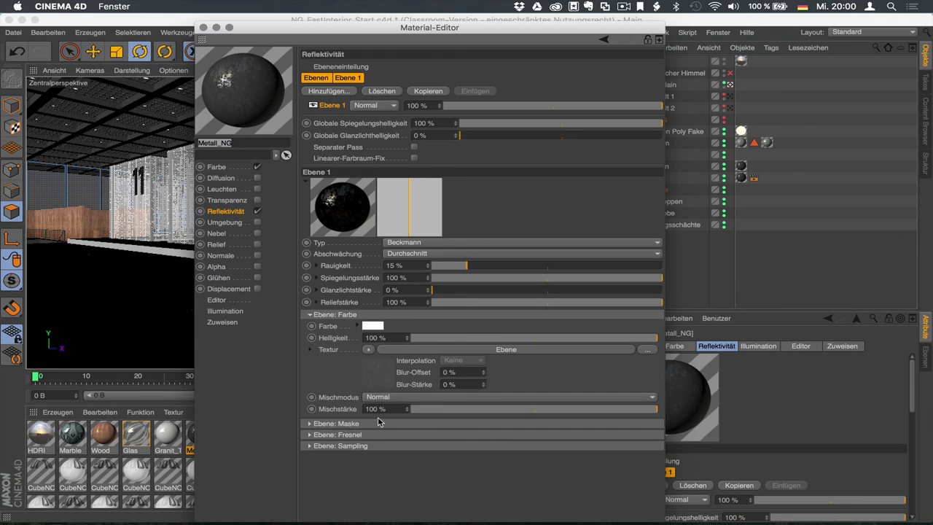
click(312, 445)
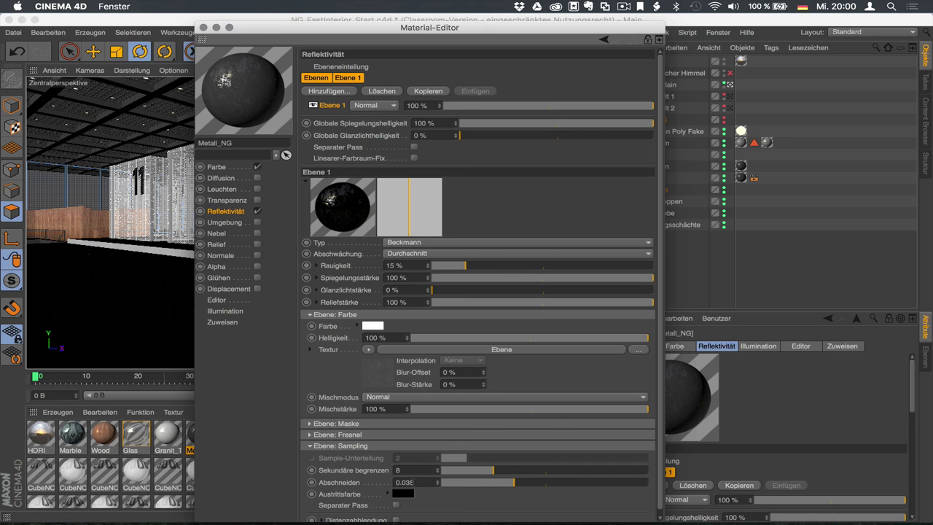
click(204, 27)
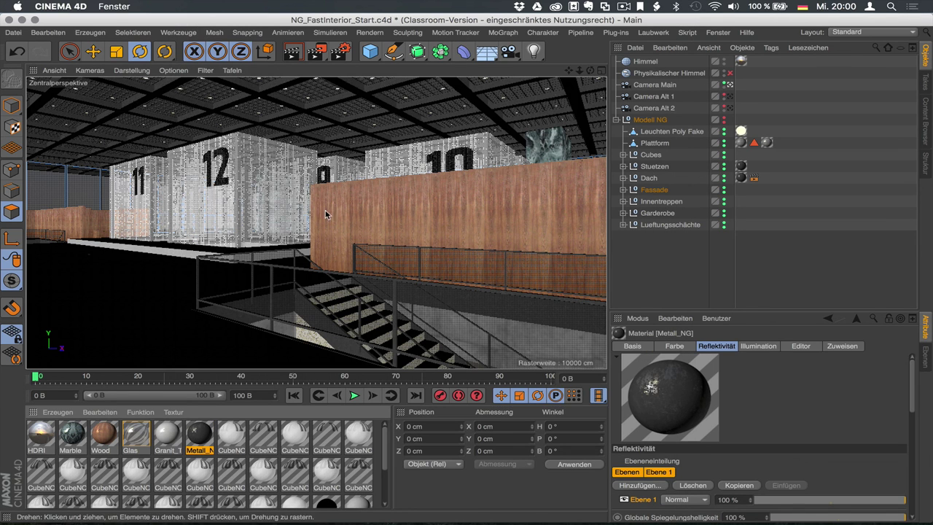
Inspect the Glas material's reflection layer sampling limits, then close its editor.
click(138, 435)
double_click(139, 435)
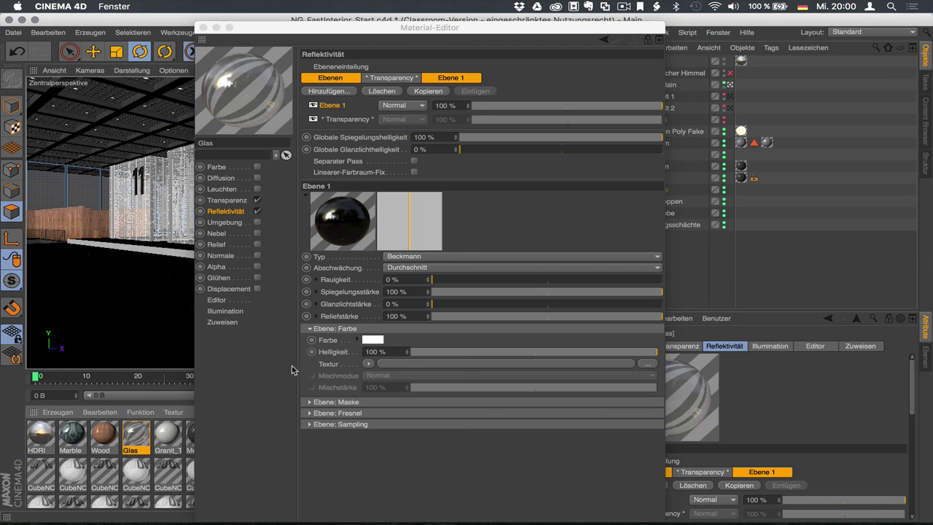
click(310, 424)
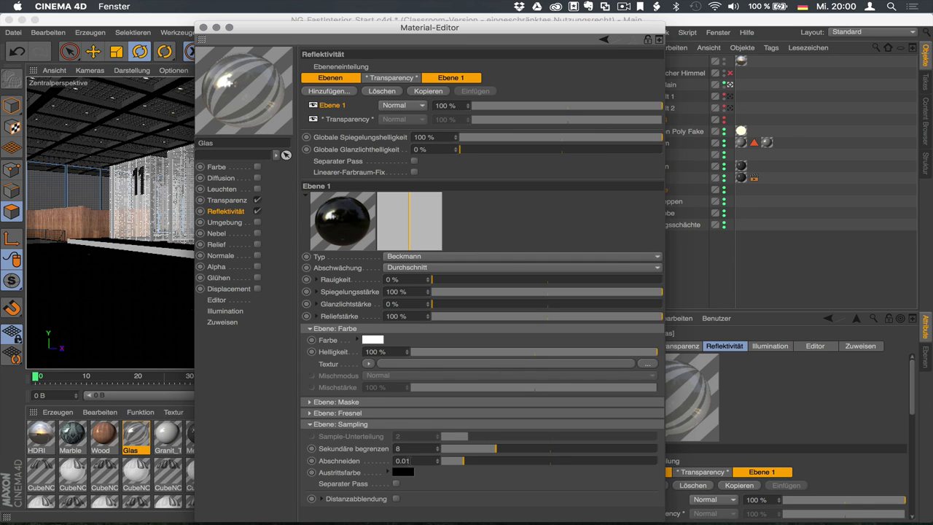
click(204, 28)
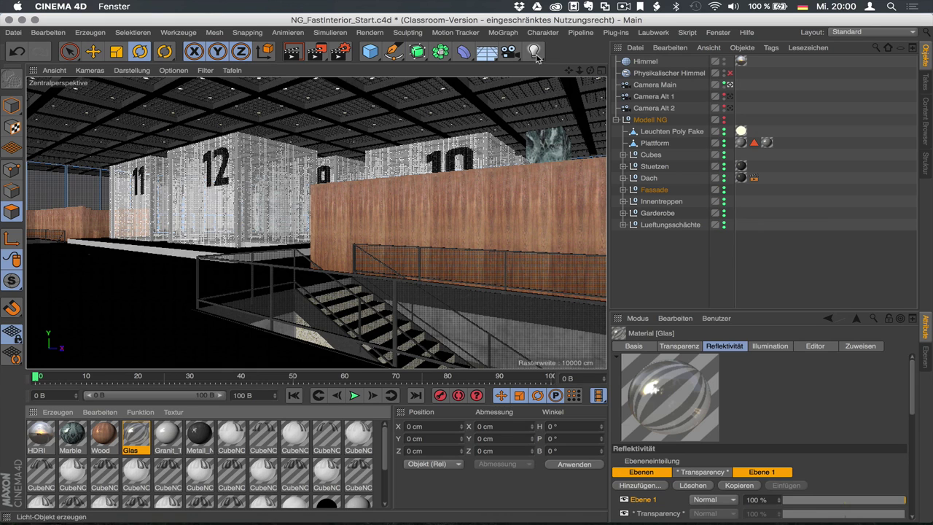
click(717, 32)
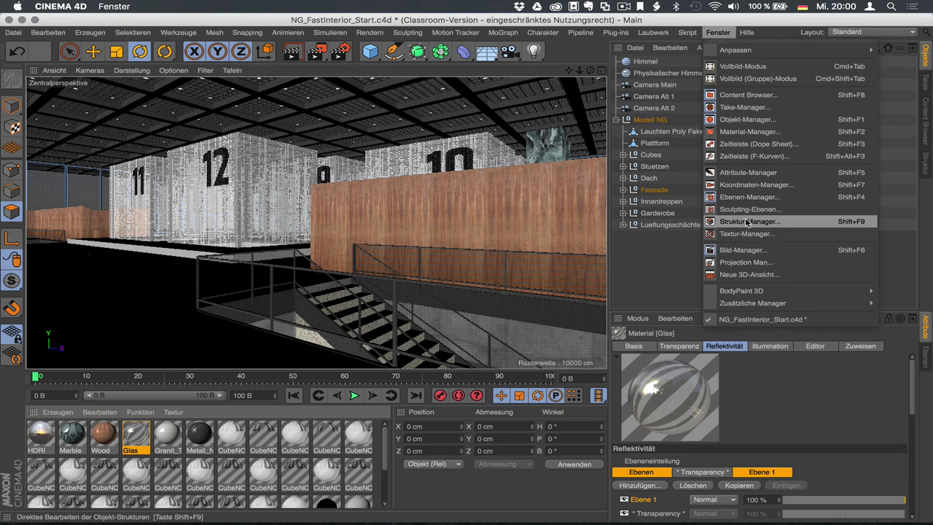
click(745, 250)
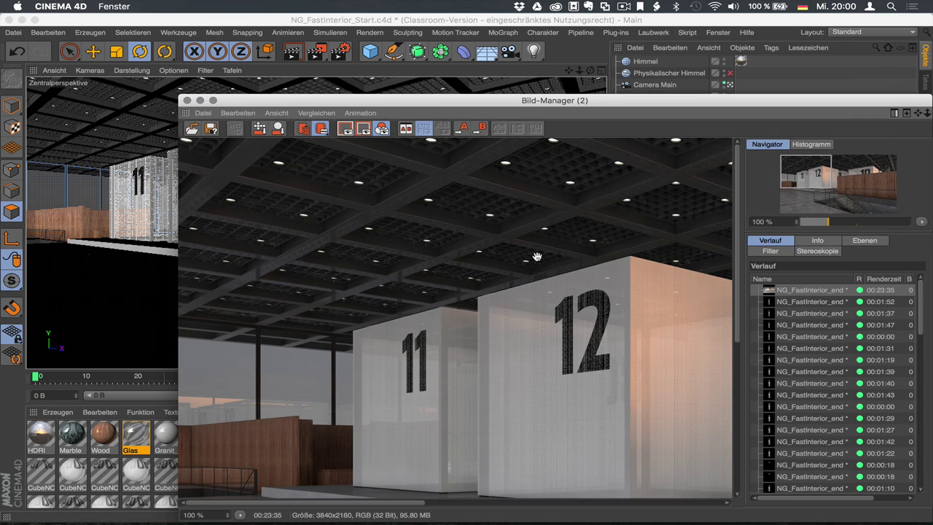
mouse_move(618, 354)
mouse_down()
mouse_move(460, 274)
mouse_move(391, 256)
mouse_up()
mouse_move(646, 309)
mouse_down()
mouse_move(527, 292)
mouse_move(559, 288)
mouse_up()
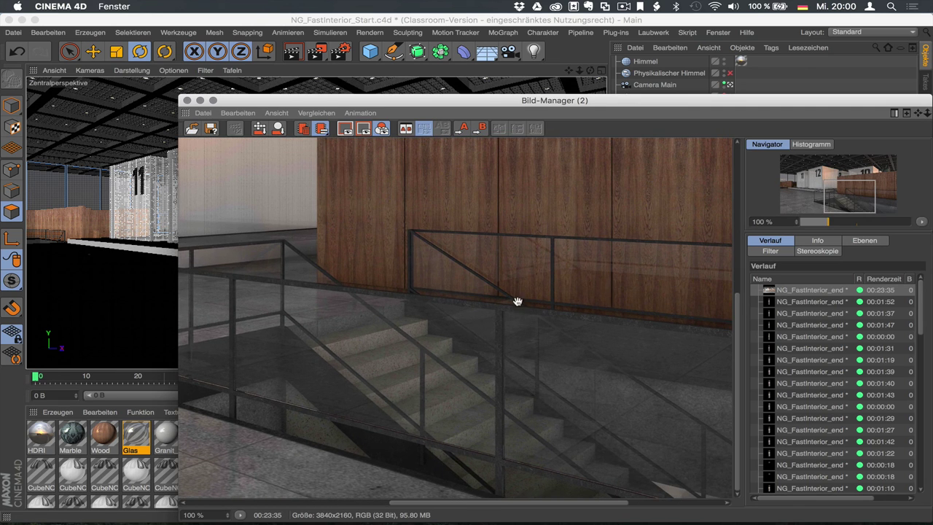
drag(235, 102, 231, 66)
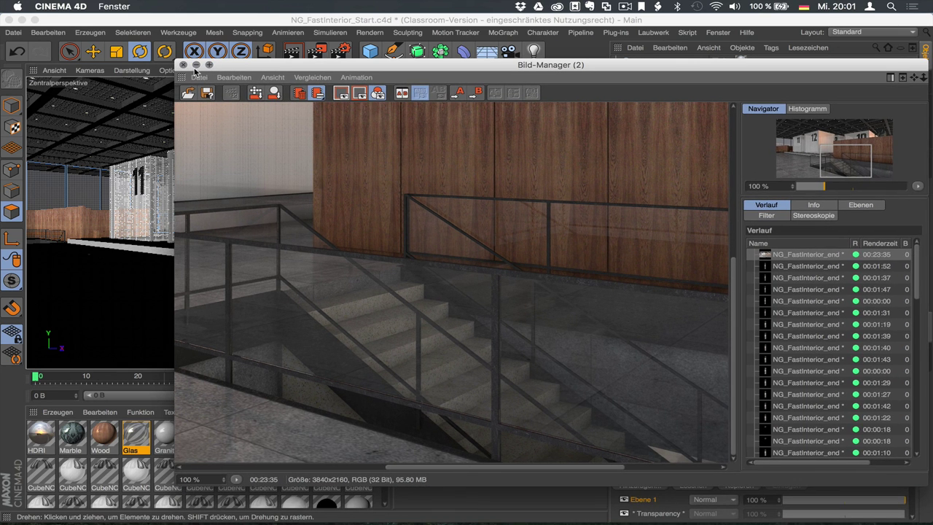
click(183, 64)
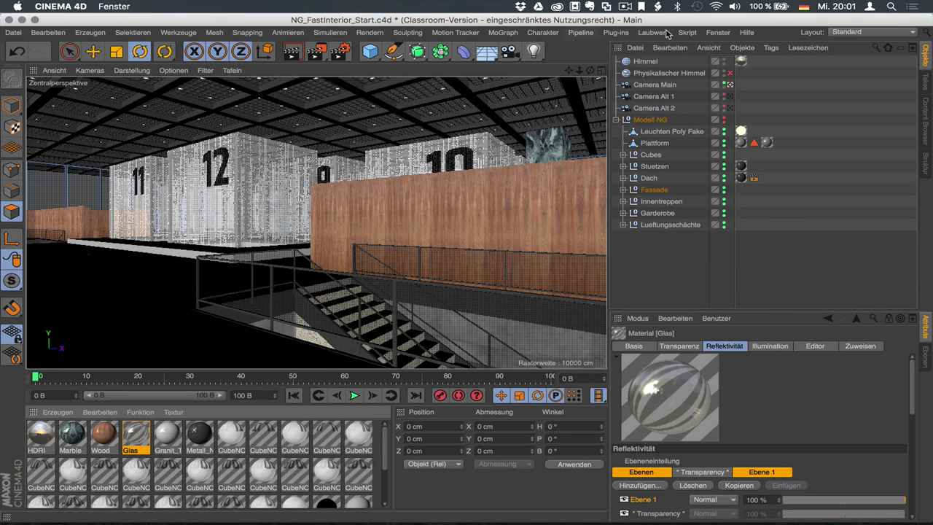
Open NG_FastInterior_end.c4d via Datei > Zuletzt geöffnete Dateien.
click(714, 32)
click(716, 33)
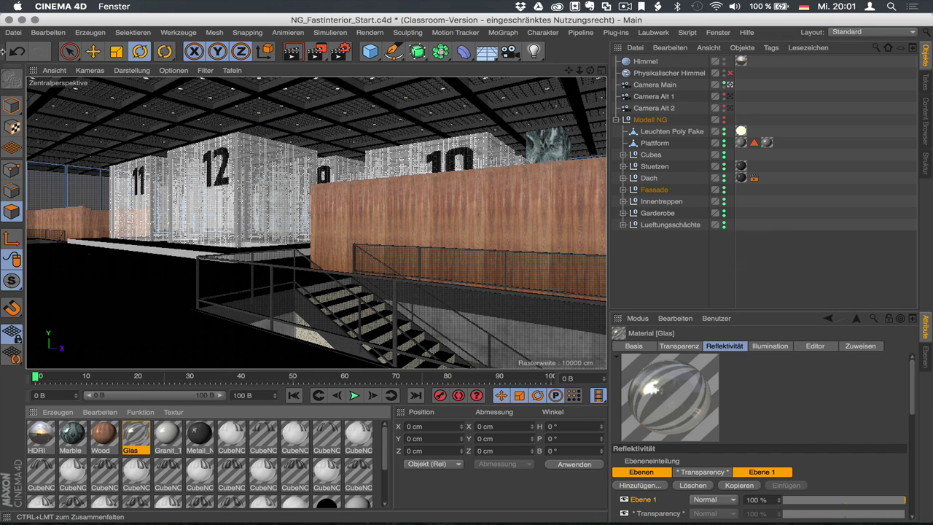
click(13, 32)
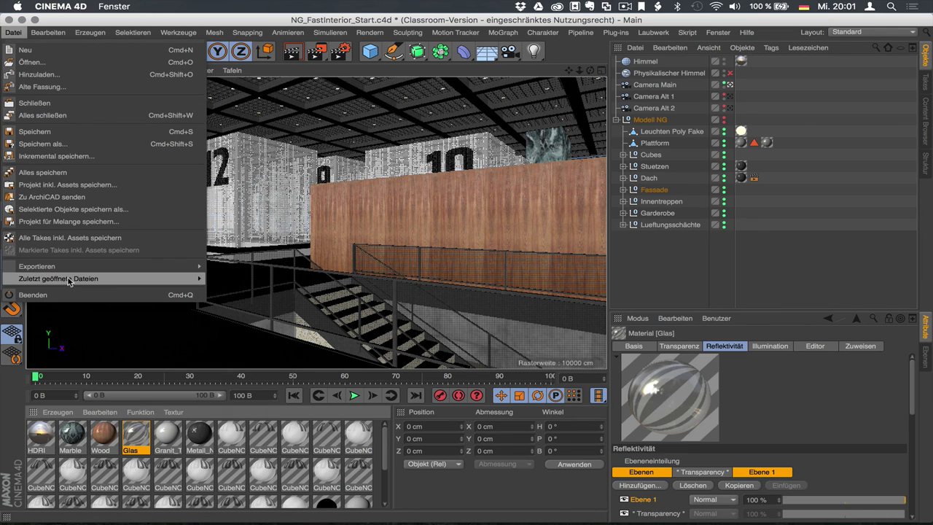
mouse_move(58, 278)
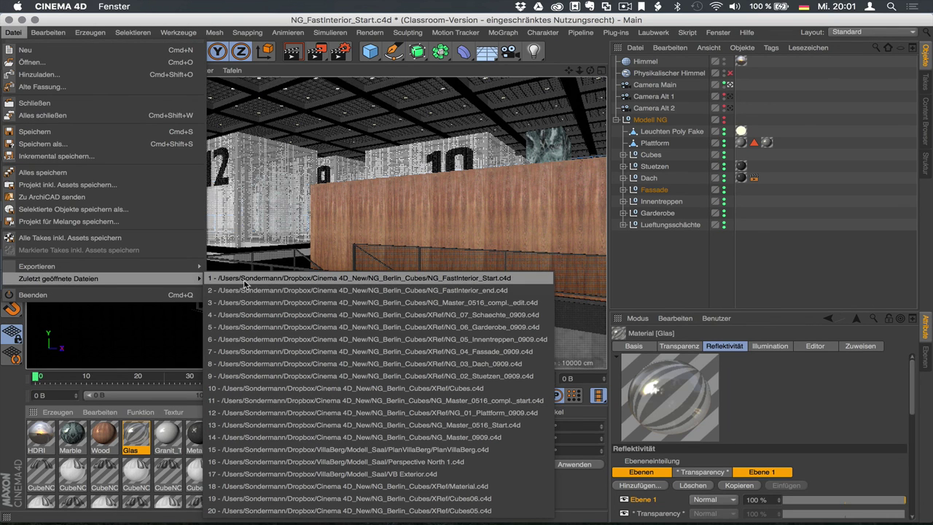
click(245, 291)
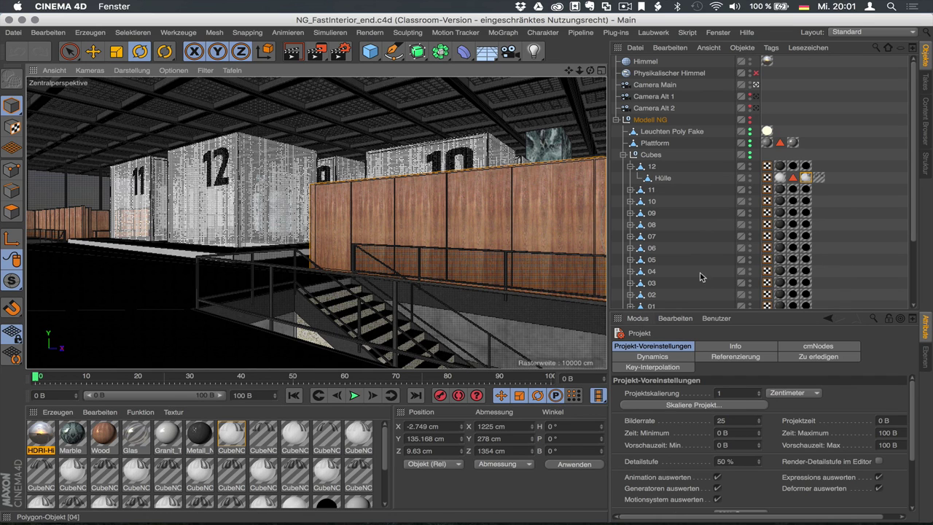
Collapse Modell NG and inspect IR_LM_Final's output size and Physikalisch sampling.
click(616, 119)
key(ctrl+b)
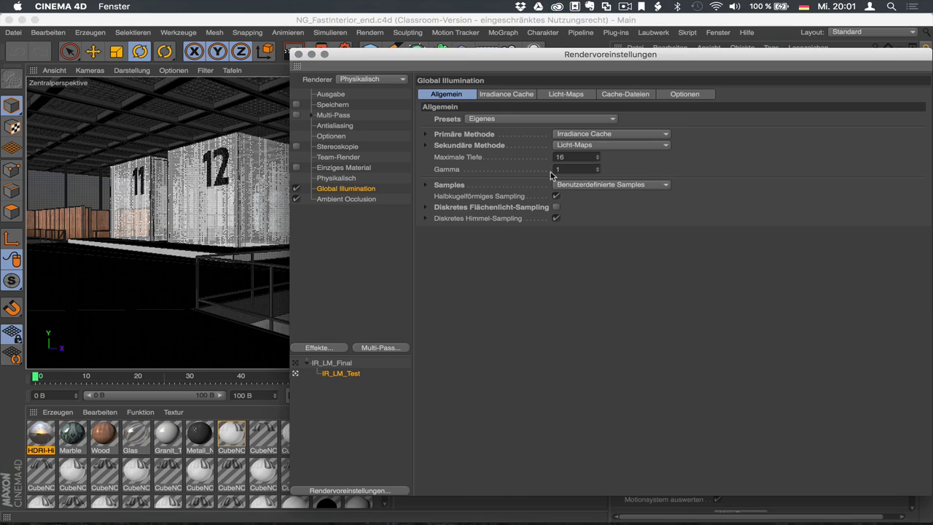
click(342, 363)
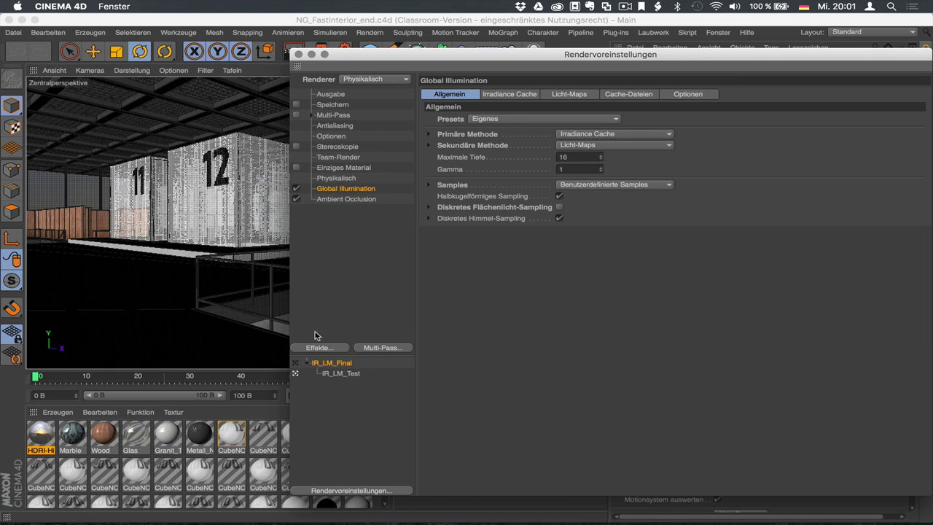
click(330, 92)
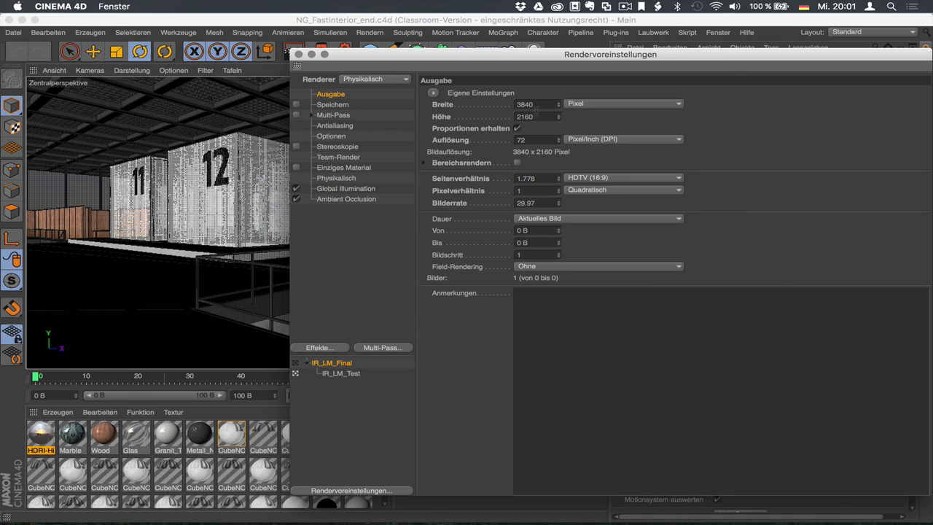
click(341, 180)
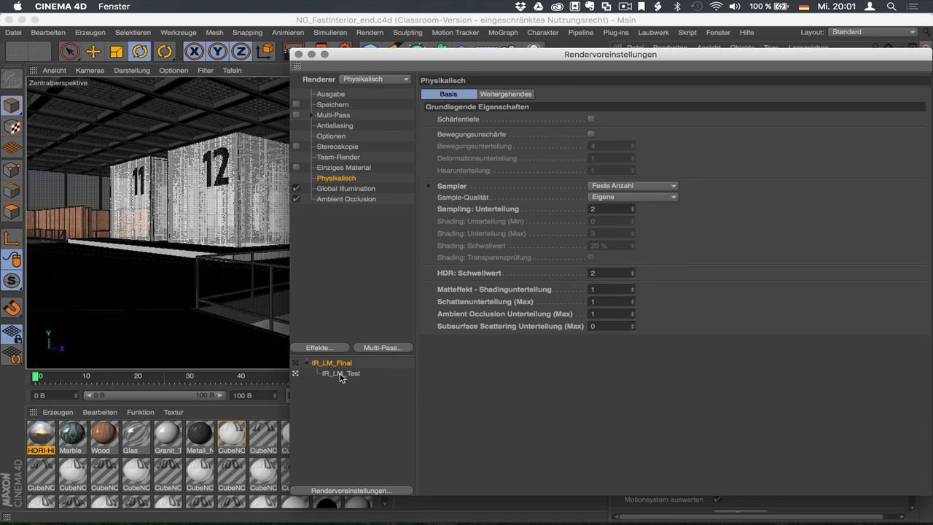
Make IR_LM_Test active, checking its sampling subdivision and 960x540 output size.
click(339, 373)
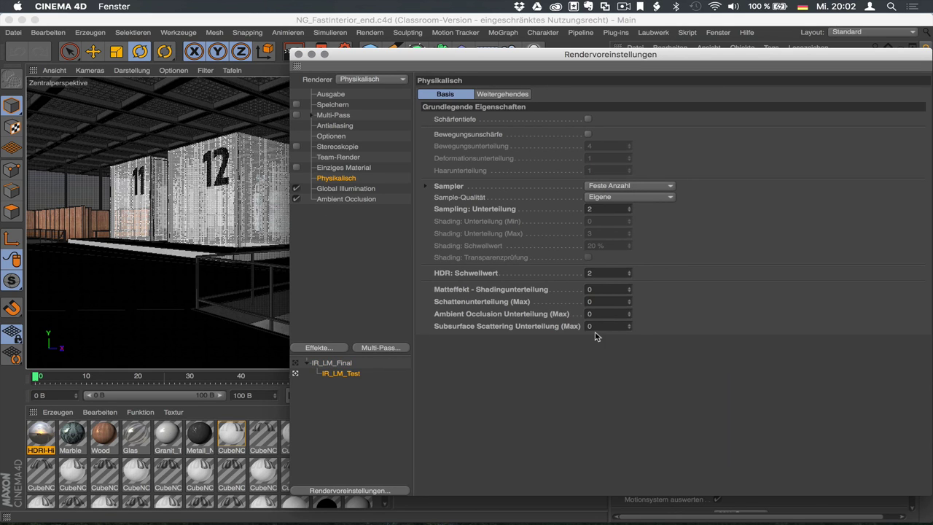
click(604, 209)
click(338, 95)
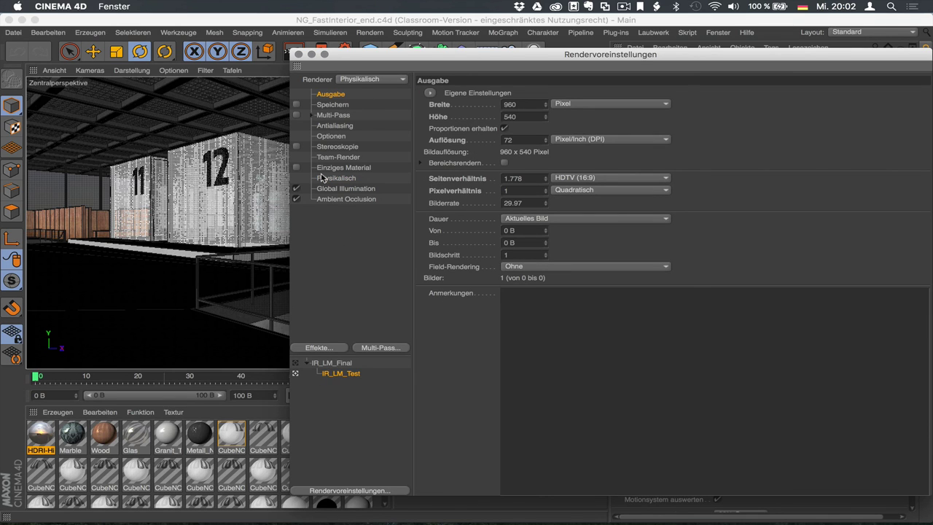
click(298, 53)
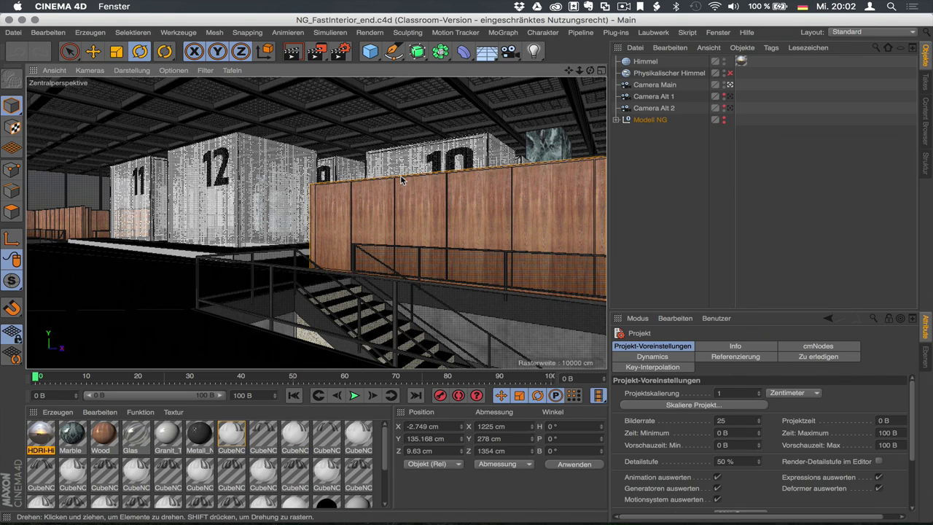